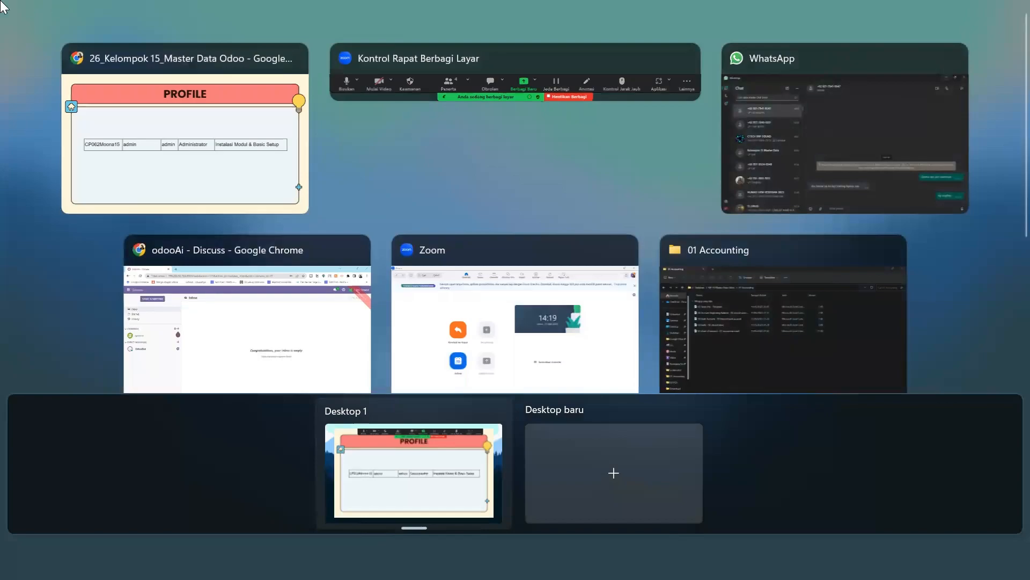
Switch to the 'odooAi - Discuss' Chrome window and open the Odoo apps grid.
{"action": "left_click", "coordinate": [300, 325]}
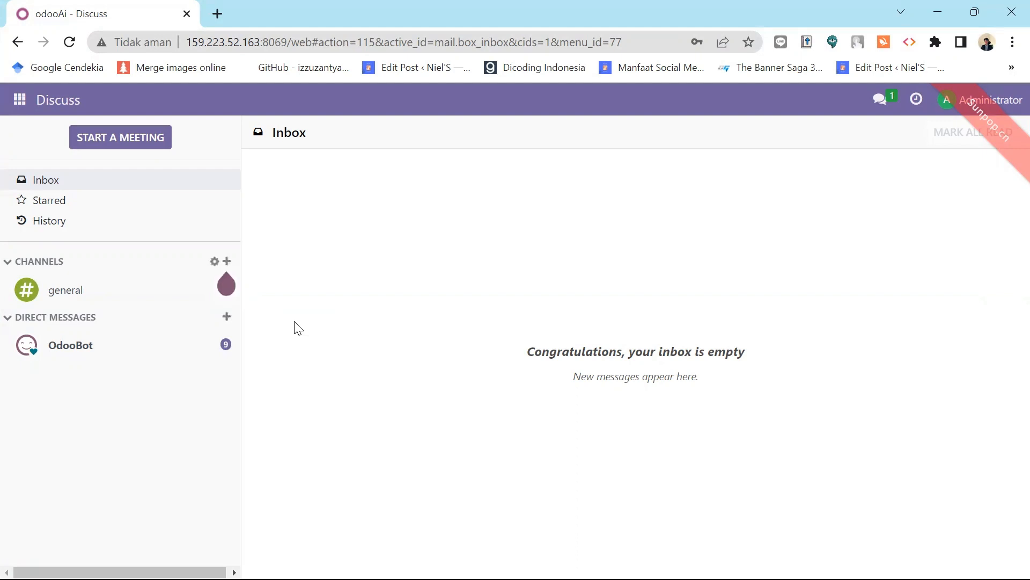
{"action": "left_click", "coordinate": [18, 105]}
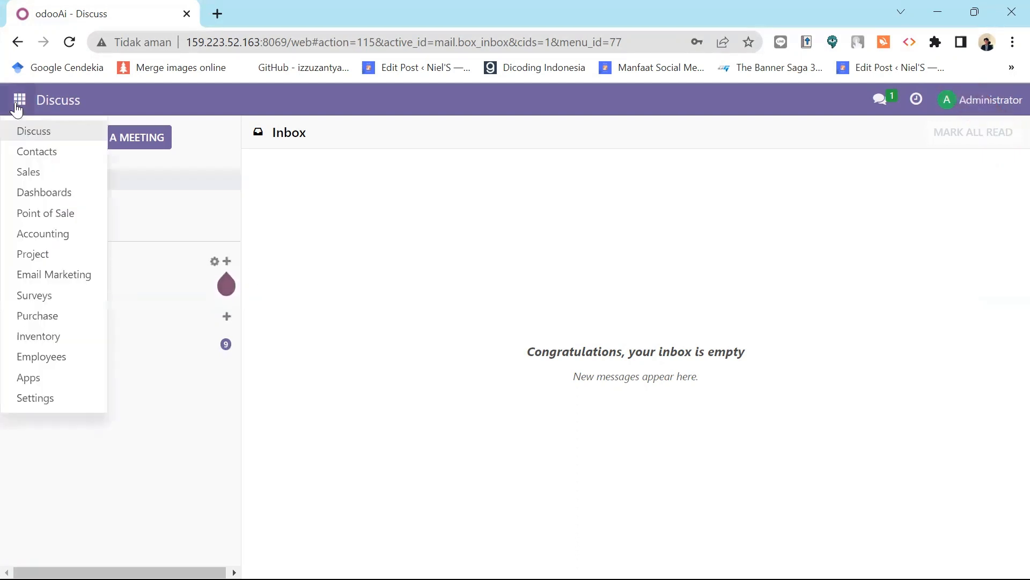
In Apps, drop the Apps facet and filter modules by Accounting, Point of Sale, Inventory, Purchase and Contact.
{"action": "left_click", "coordinate": [30, 377]}
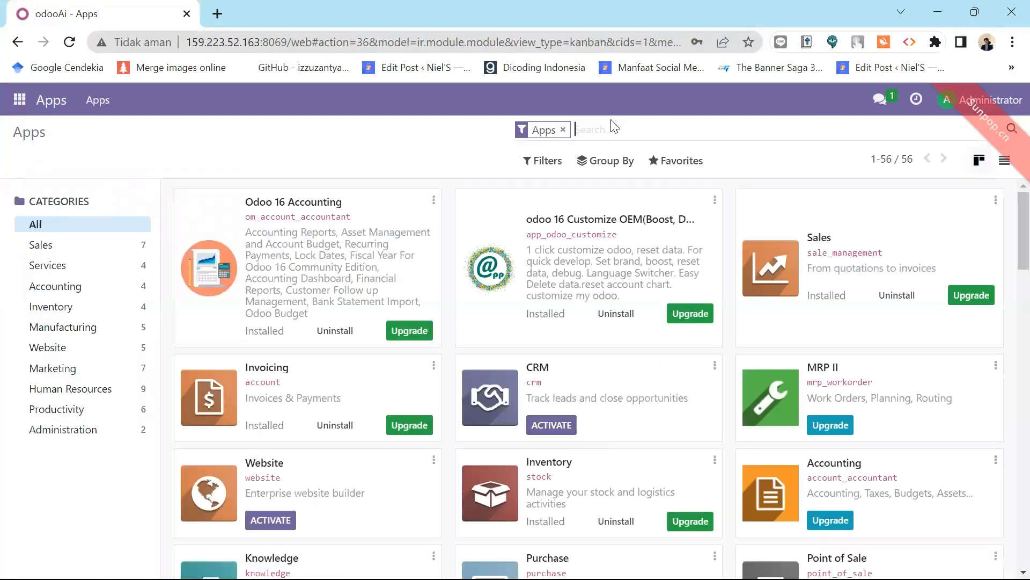
{"action": "left_click", "coordinate": [563, 130]}
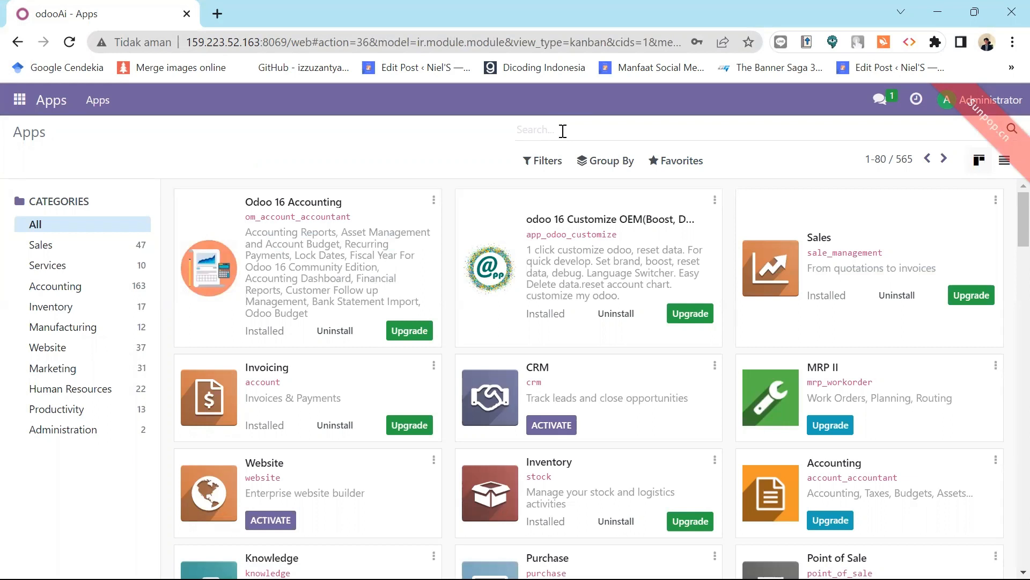
{"action": "type", "text": "Acco"}
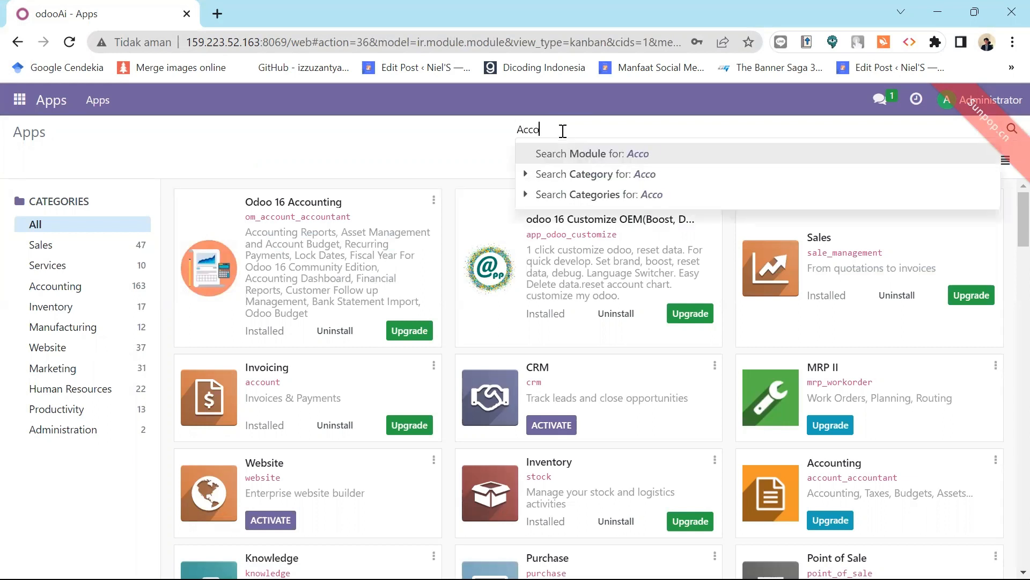
{"action": "type", "text": "unting"}
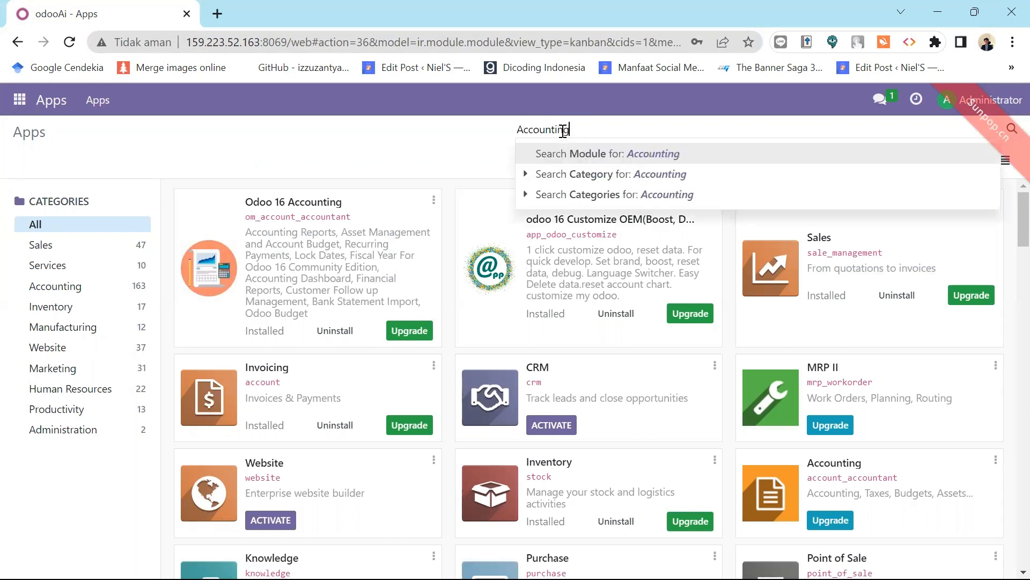
{"action": "key", "text": "Return"}
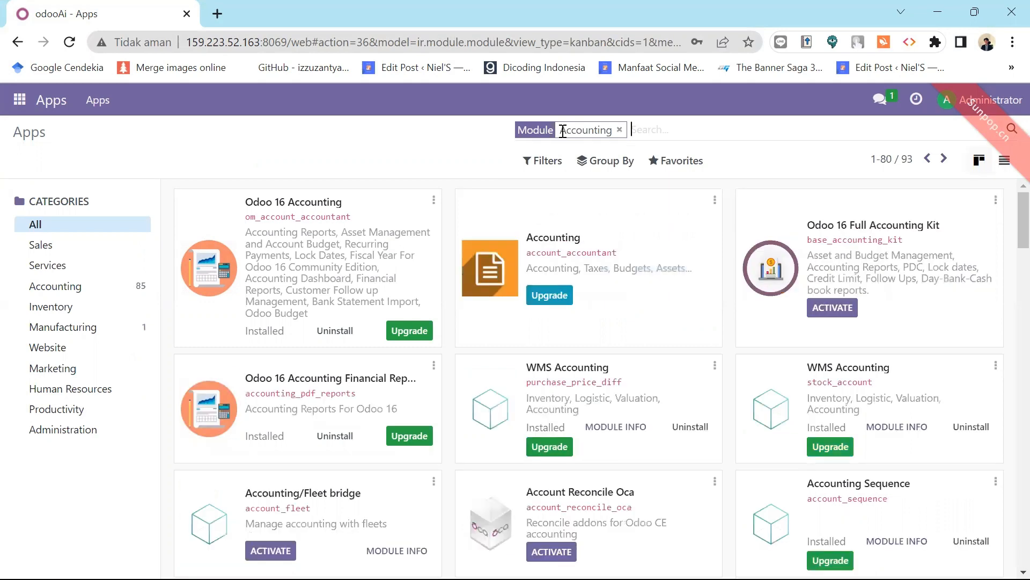
{"action": "type", "text": "Poi"}
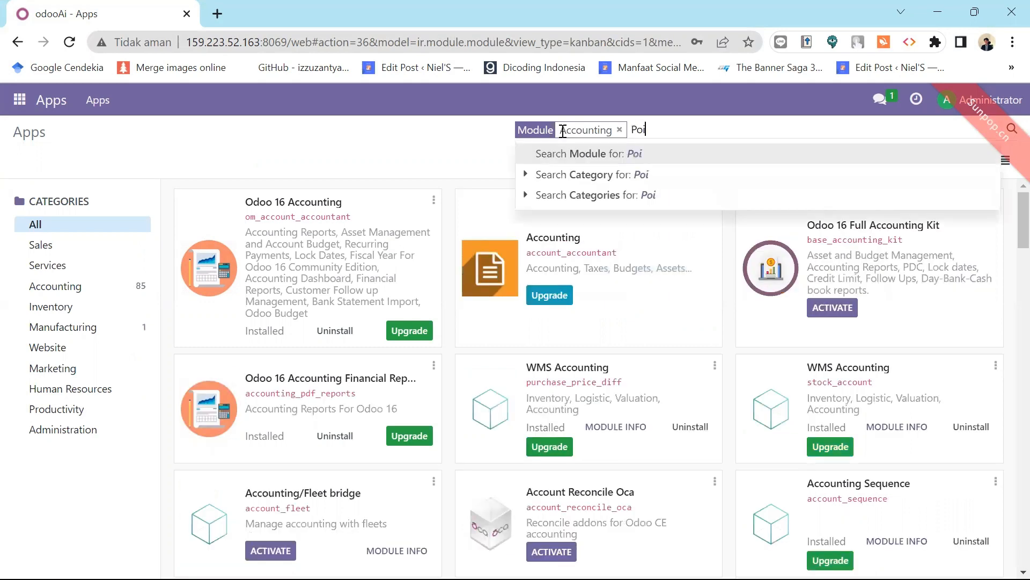
{"action": "type", "text": "nt of Sale"}
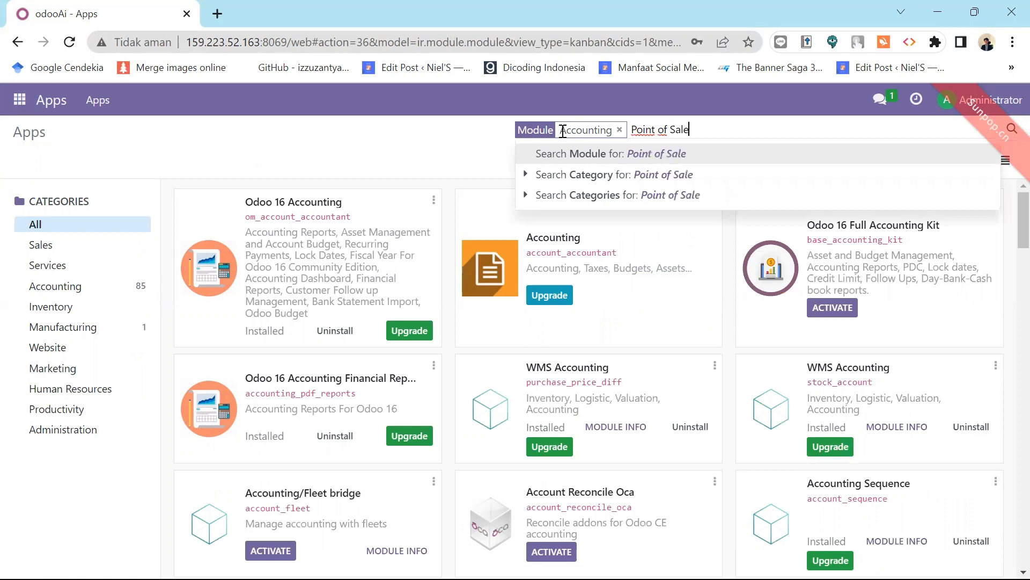
{"action": "key", "text": "Return"}
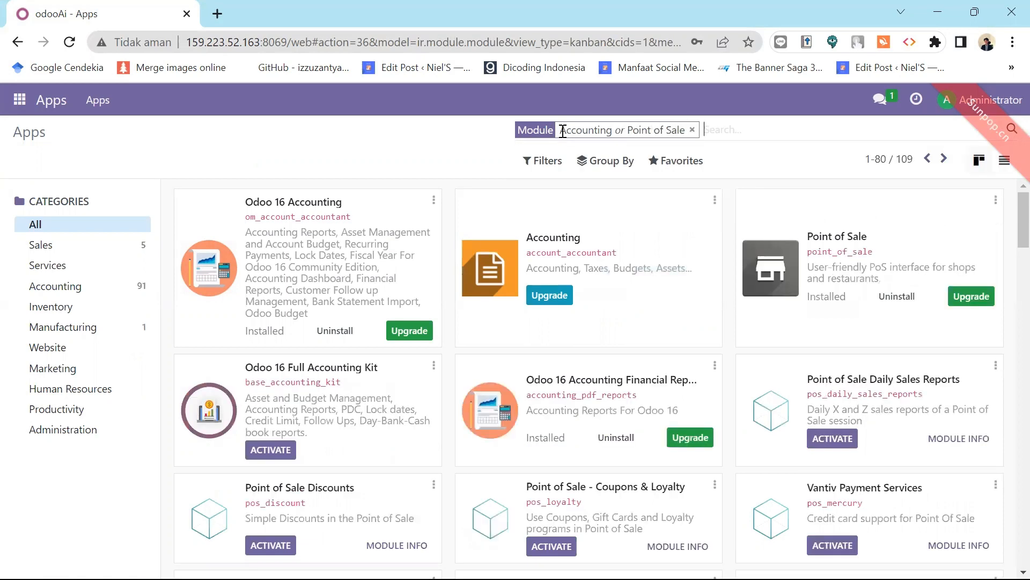
{"action": "type", "text": "Inventory"}
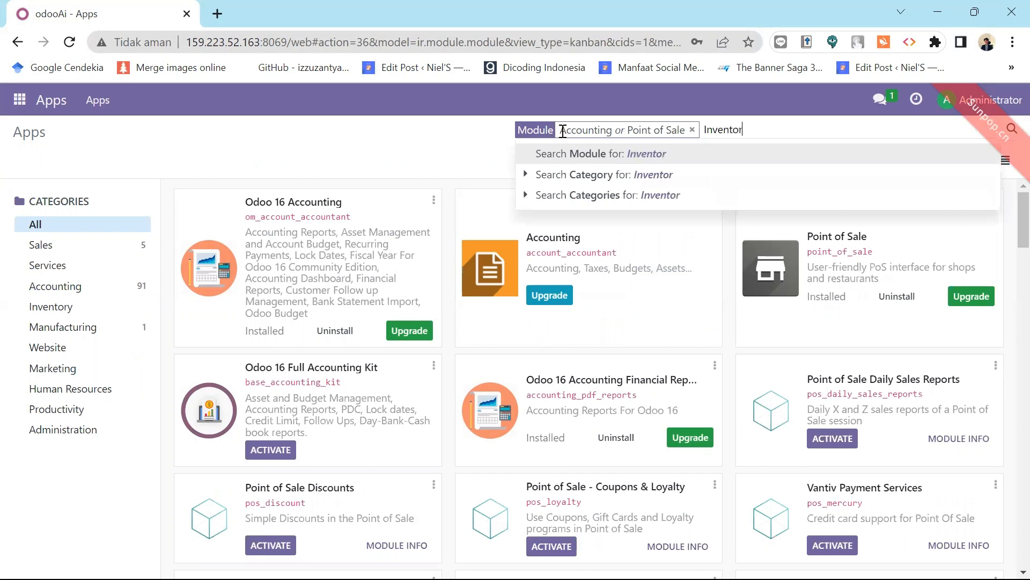
{"action": "key", "text": "Return"}
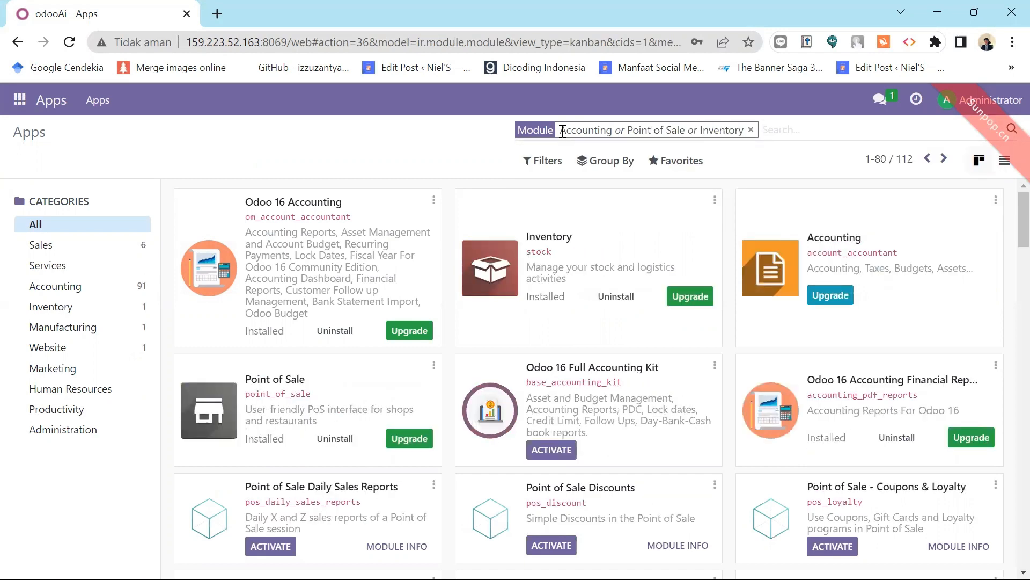
{"action": "type", "text": "Purc"}
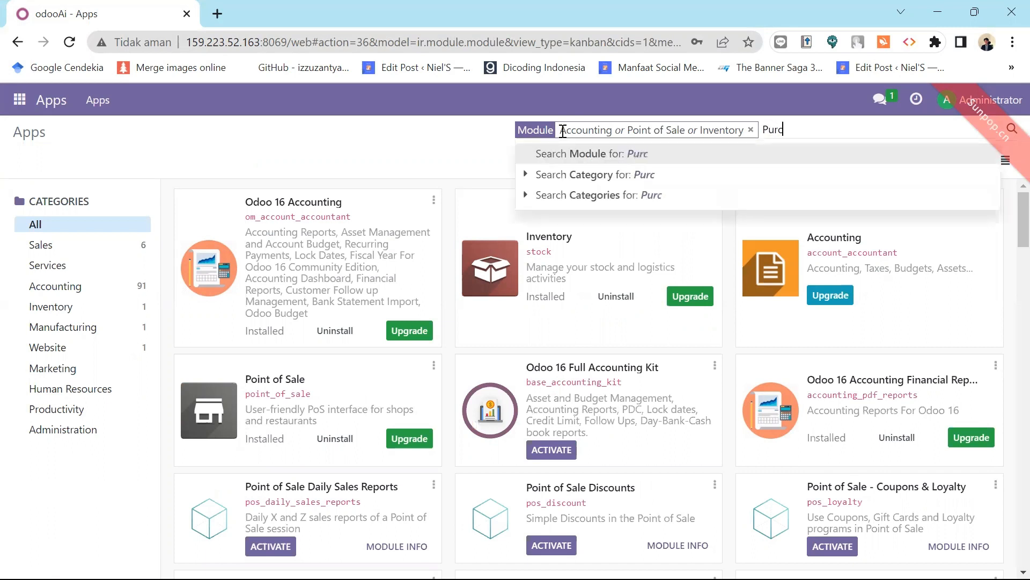
{"action": "type", "text": "hase"}
{"action": "key", "text": "Return"}
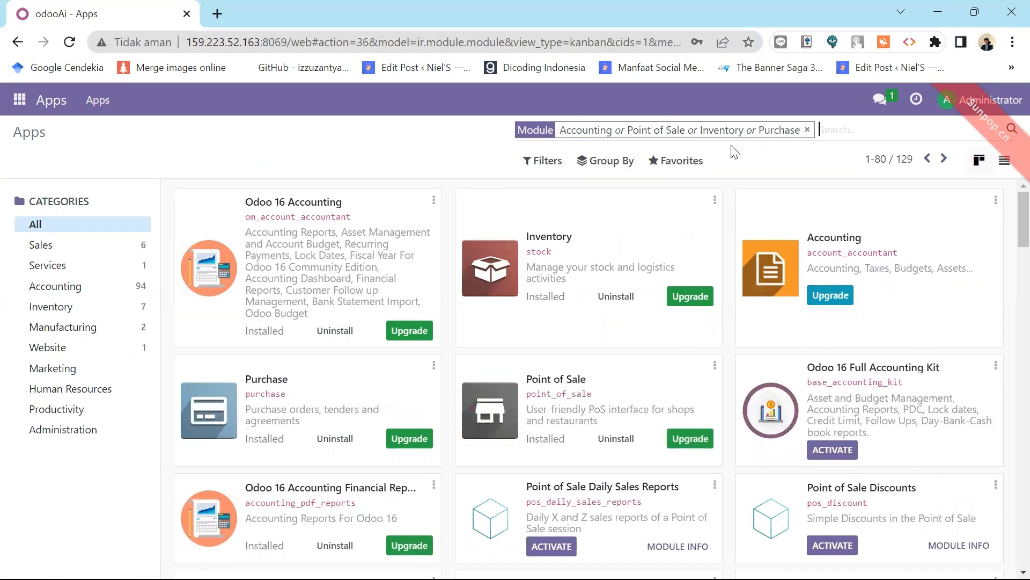
{"action": "type", "text": "Con"}
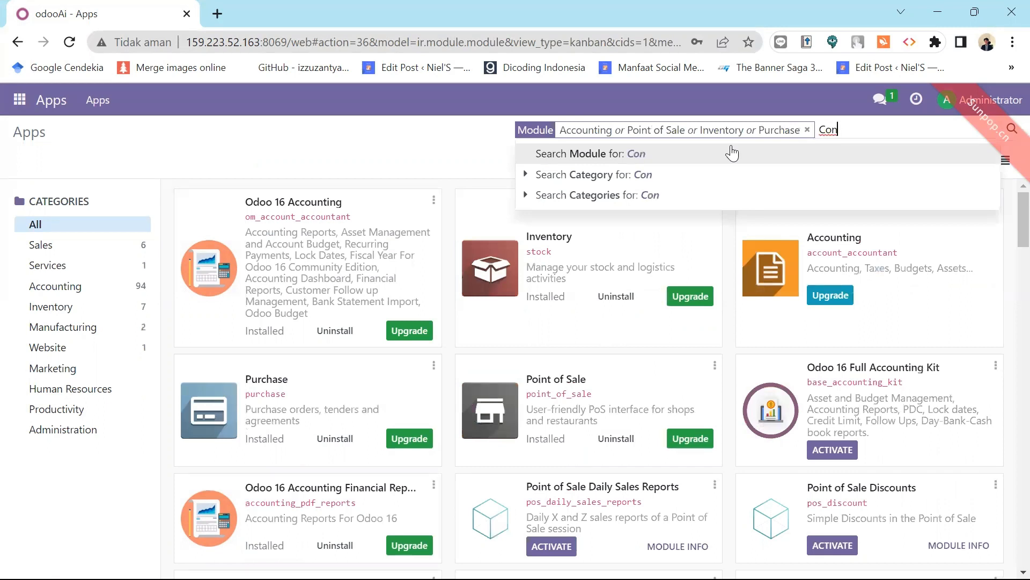
{"action": "type", "text": "tact"}
{"action": "left_click", "coordinate": [731, 153]}
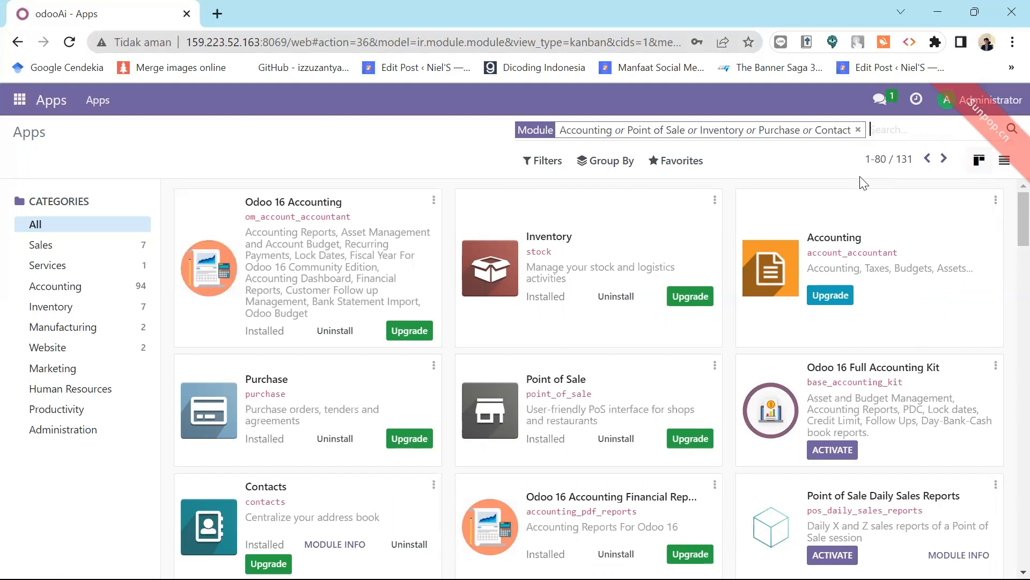
Add 'Sales' to the Apps module search filter.
{"action": "type", "text": "Sales"}
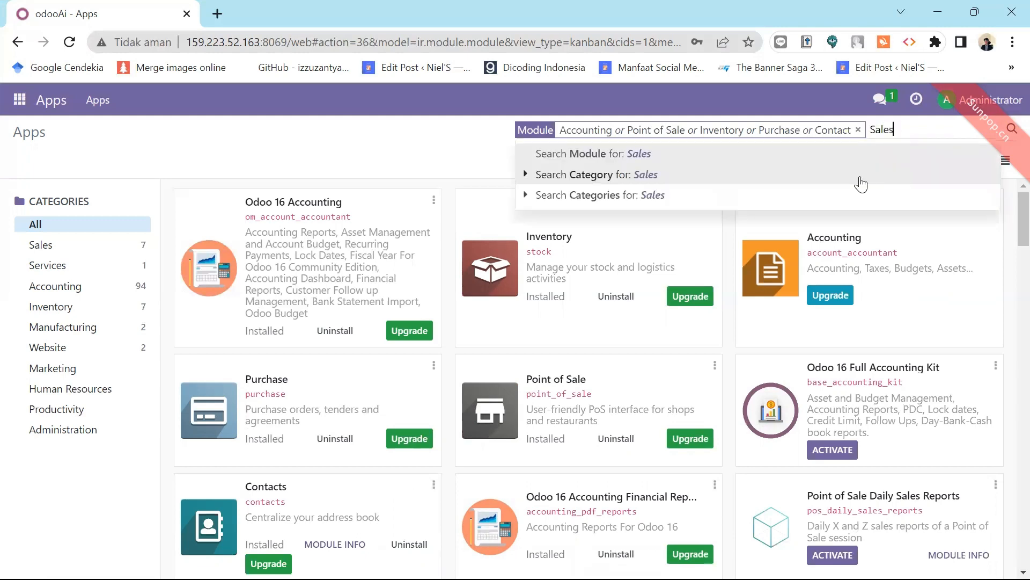
{"action": "key", "text": "Return"}
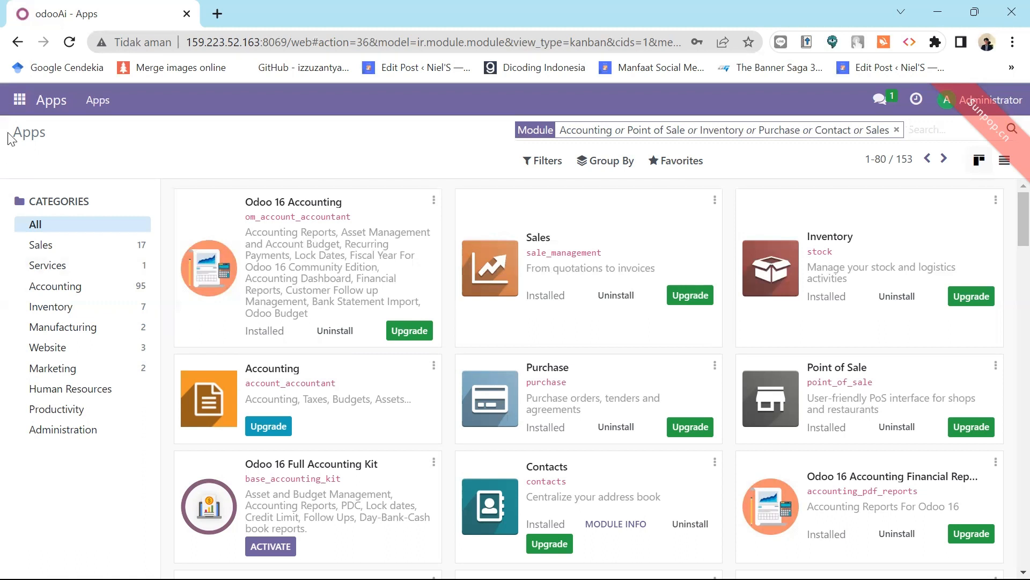
Open Settings from the apps grid and scroll down to the Developer Tools section.
{"action": "left_click", "coordinate": [14, 108]}
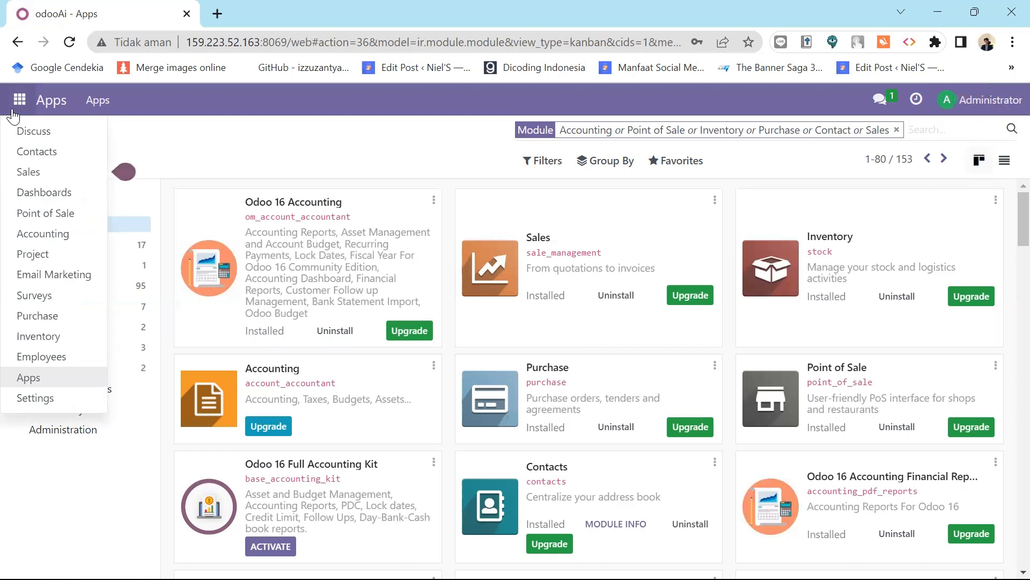
{"action": "left_click", "coordinate": [60, 406]}
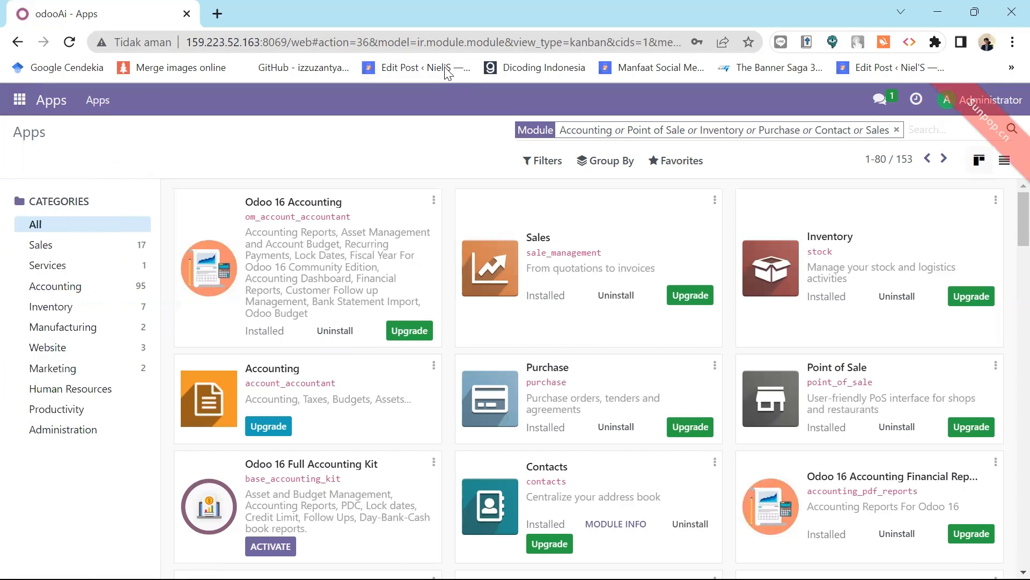
{"action": "scroll", "coordinate": [1008, 400], "scroll_direction": "down", "scroll_amount": 10}
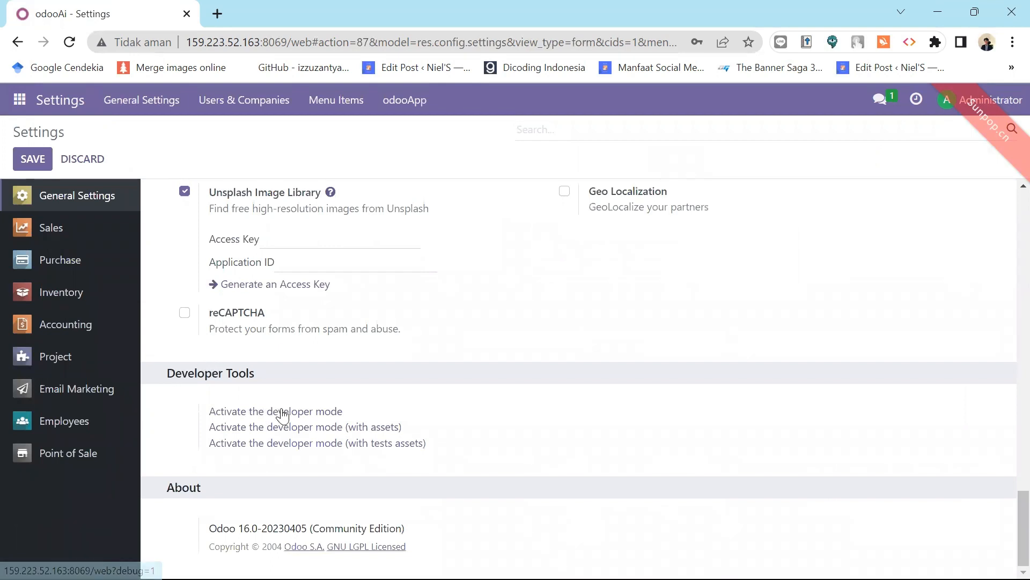
Activate developer mode, then go back to Settings and open Manage Users.
{"action": "left_click", "coordinate": [298, 412]}
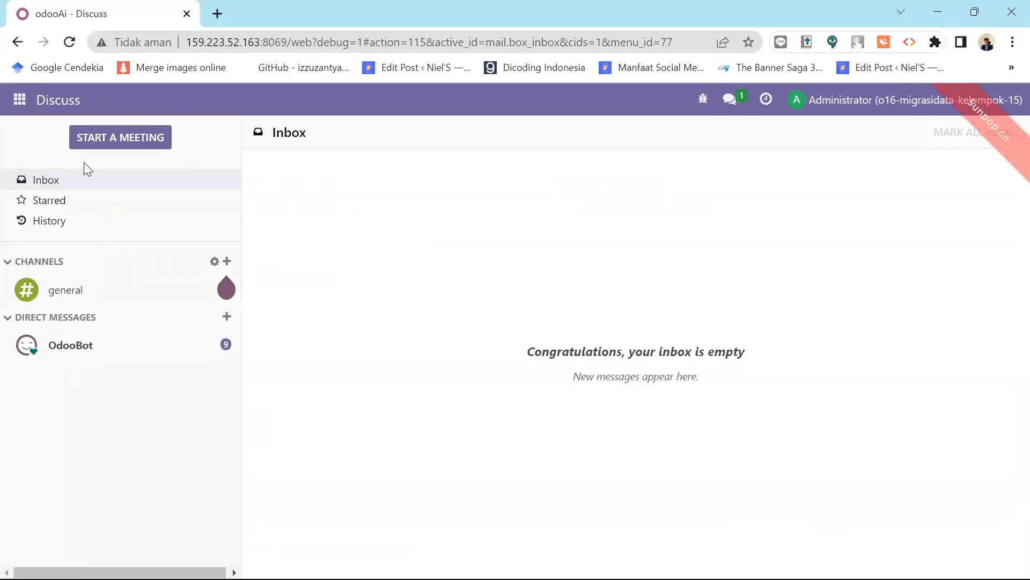
{"action": "left_click", "coordinate": [19, 100]}
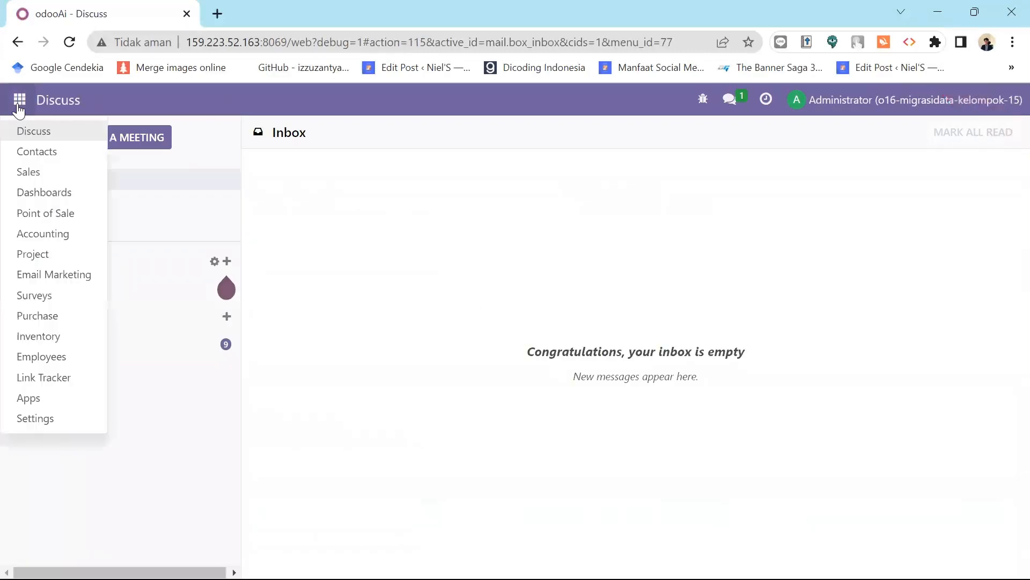
{"action": "left_click", "coordinate": [49, 419]}
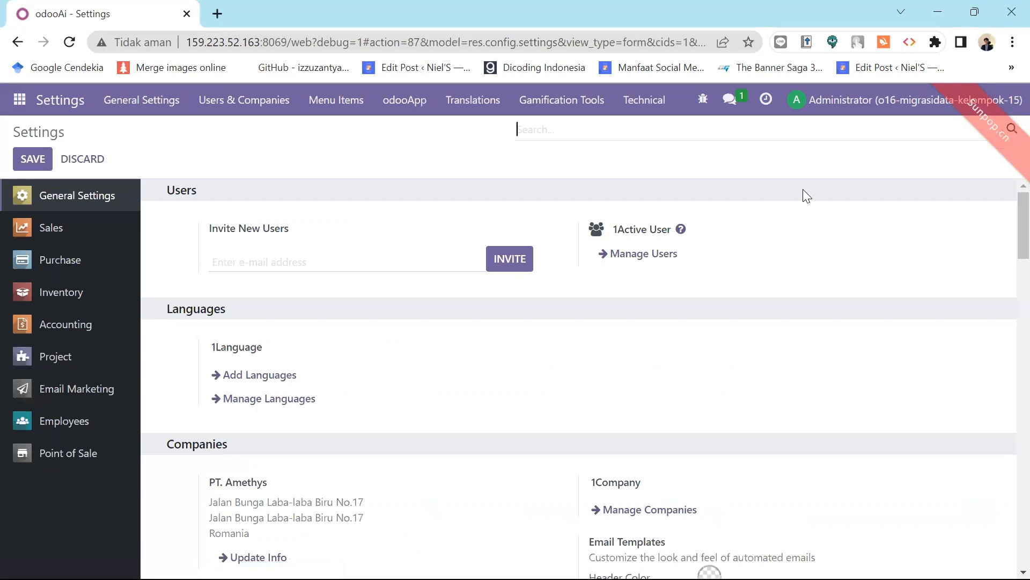
{"action": "left_click", "coordinate": [647, 254]}
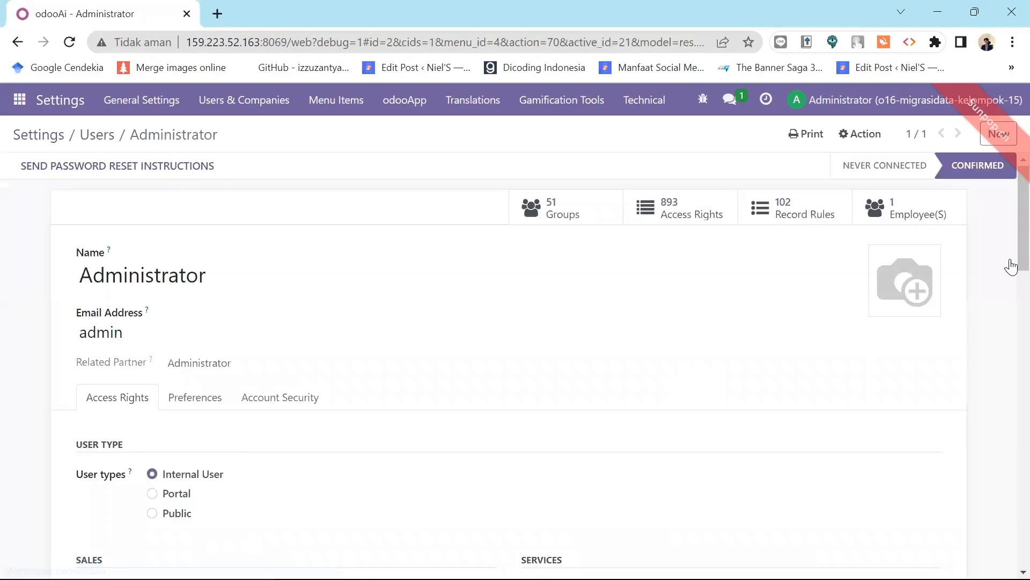
{"action": "scroll", "coordinate": [1008, 301], "scroll_direction": "down", "scroll_amount": 3}
{"action": "scroll", "coordinate": [1007, 322], "scroll_direction": "down", "scroll_amount": 10}
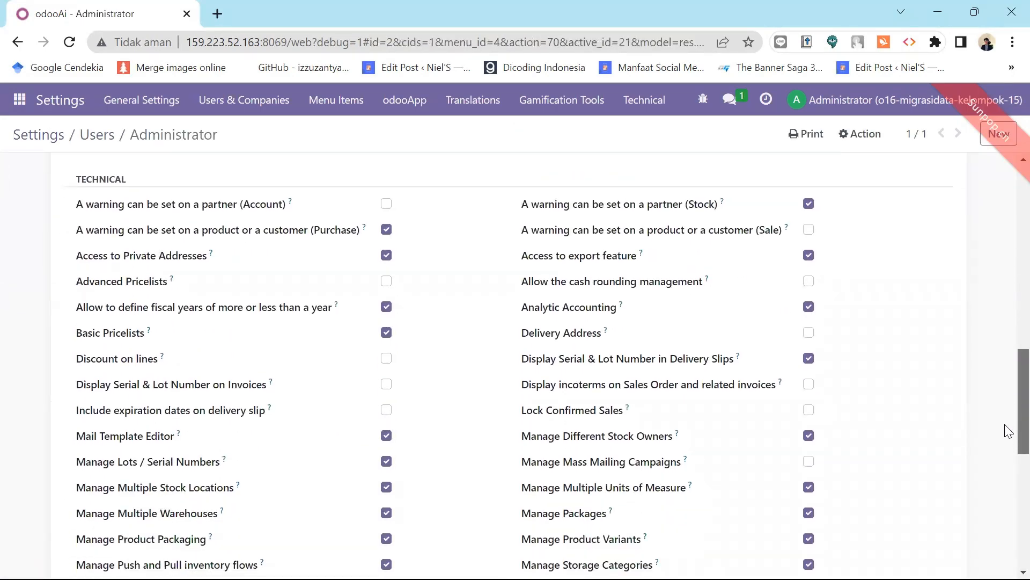
{"action": "scroll", "coordinate": [1008, 445], "scroll_direction": "down", "scroll_amount": 3}
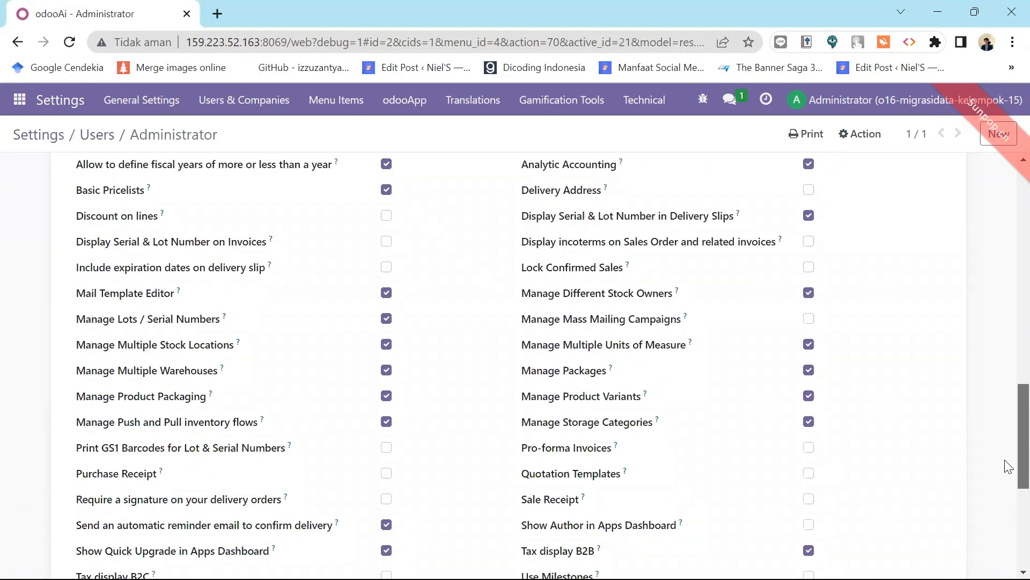
{"action": "scroll", "coordinate": [1008, 466], "scroll_direction": "down", "scroll_amount": 3}
{"action": "scroll", "coordinate": [1009, 481], "scroll_direction": "up", "scroll_amount": 2}
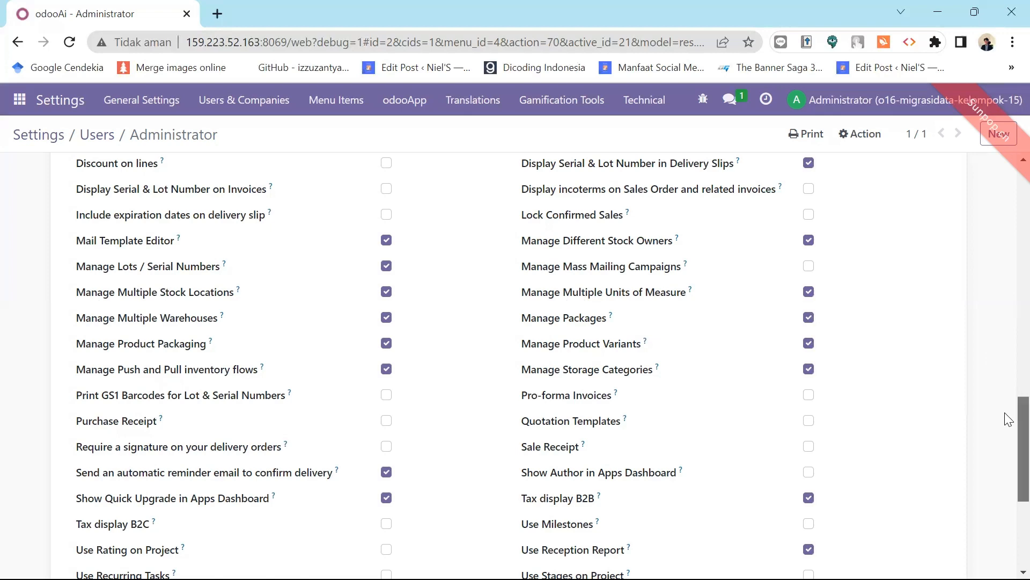
{"action": "left_click_drag", "start_coordinate": [1005, 412], "coordinate": [1002, 166]}
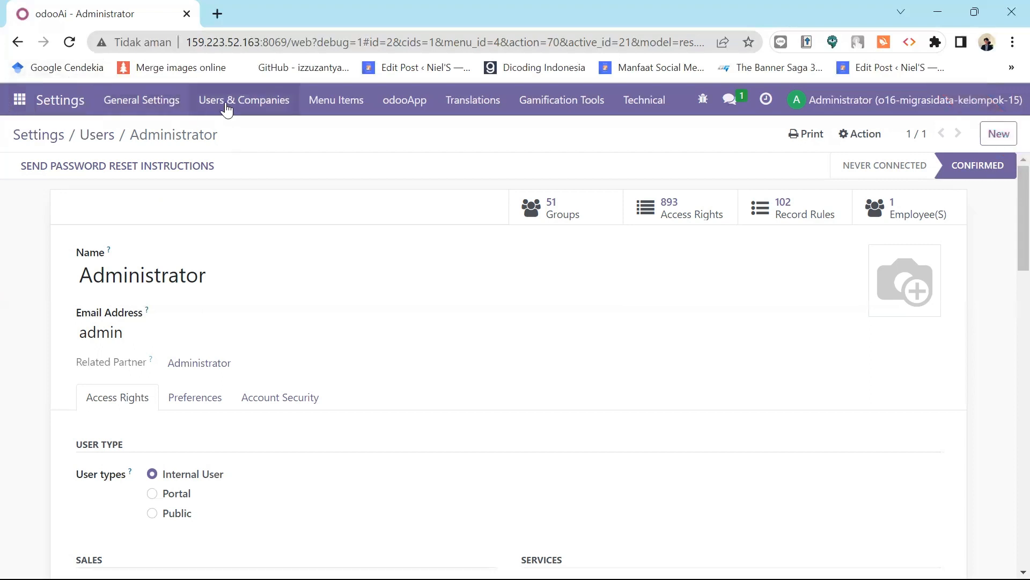
Go to Users & Companies > Companies and open the PT. Amethys record.
{"action": "left_click", "coordinate": [248, 108]}
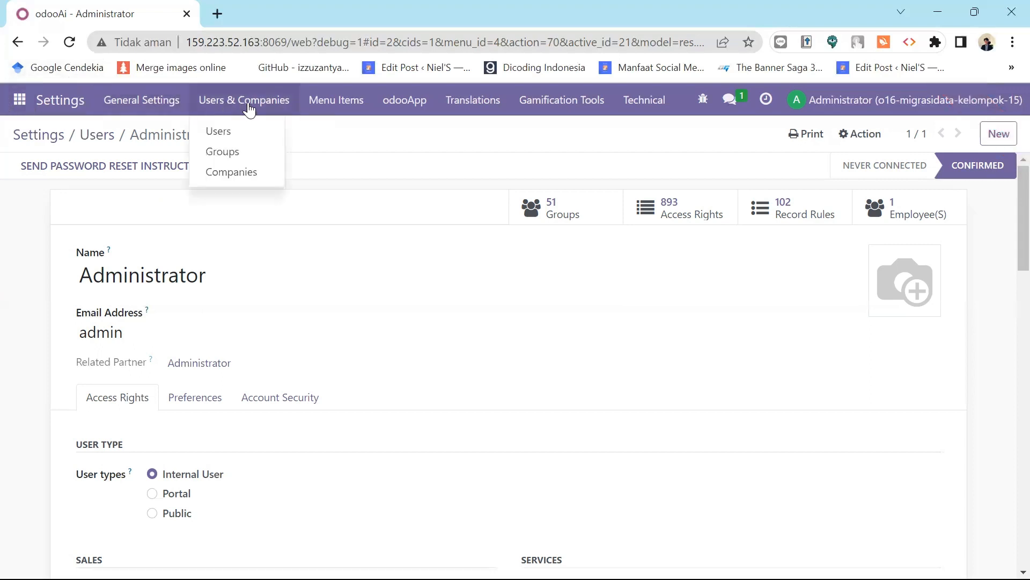
{"action": "left_click", "coordinate": [249, 180]}
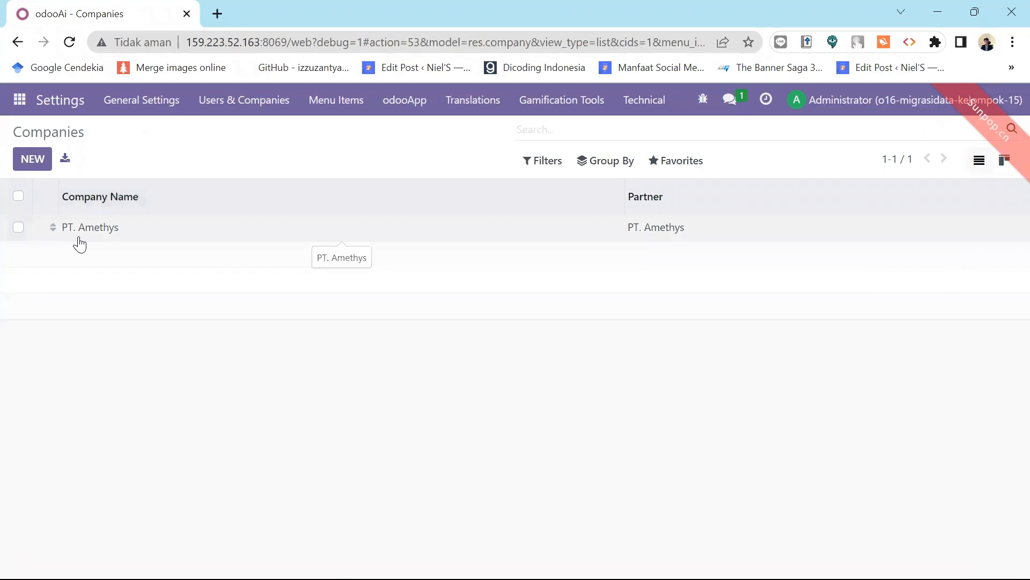
{"action": "left_click", "coordinate": [93, 239]}
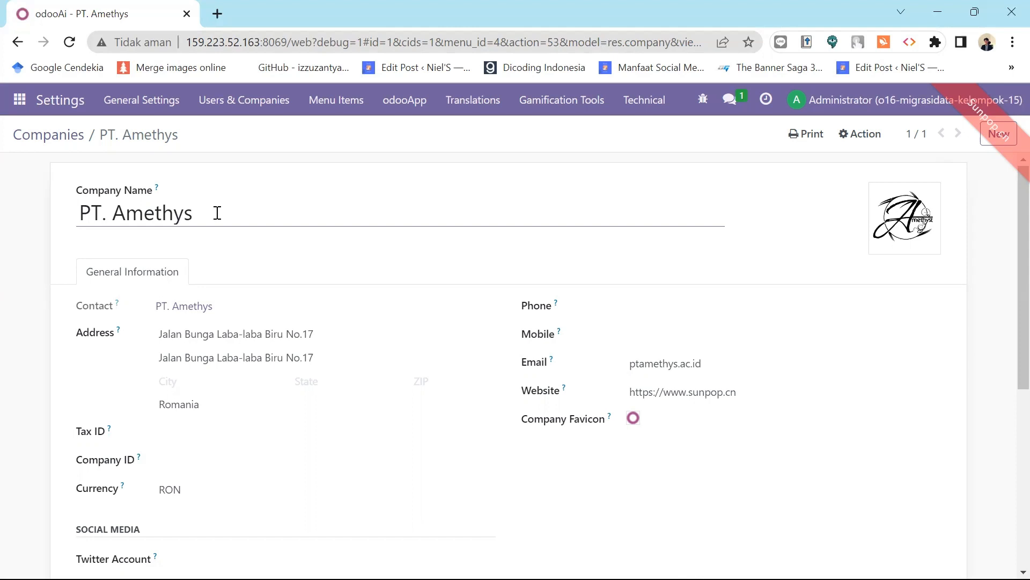
{"action": "mouse_move", "coordinate": [915, 192]}
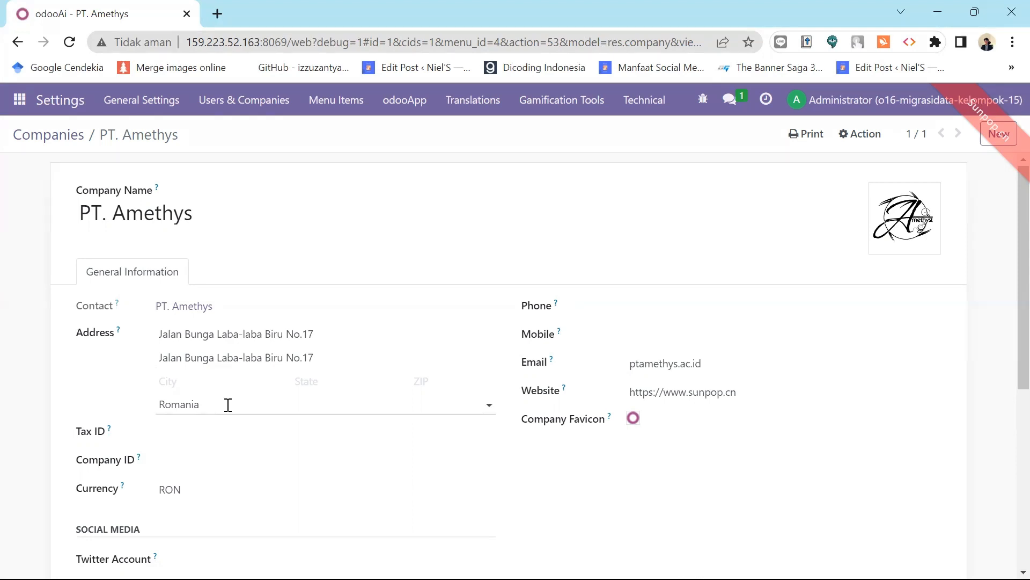
Enter the company phone number in PT. Amethys's Phone field and save the record.
{"action": "left_click", "coordinate": [651, 309]}
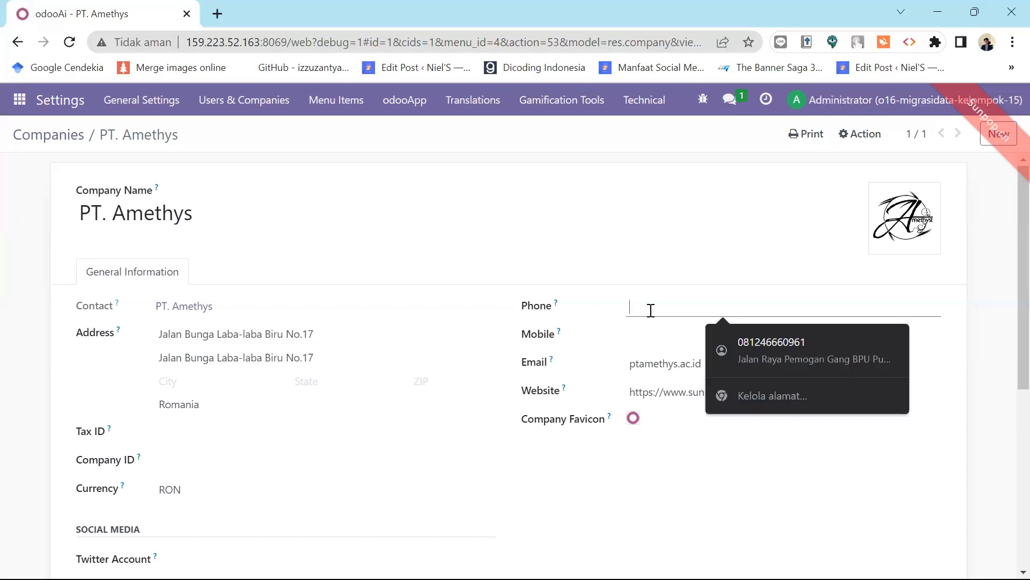
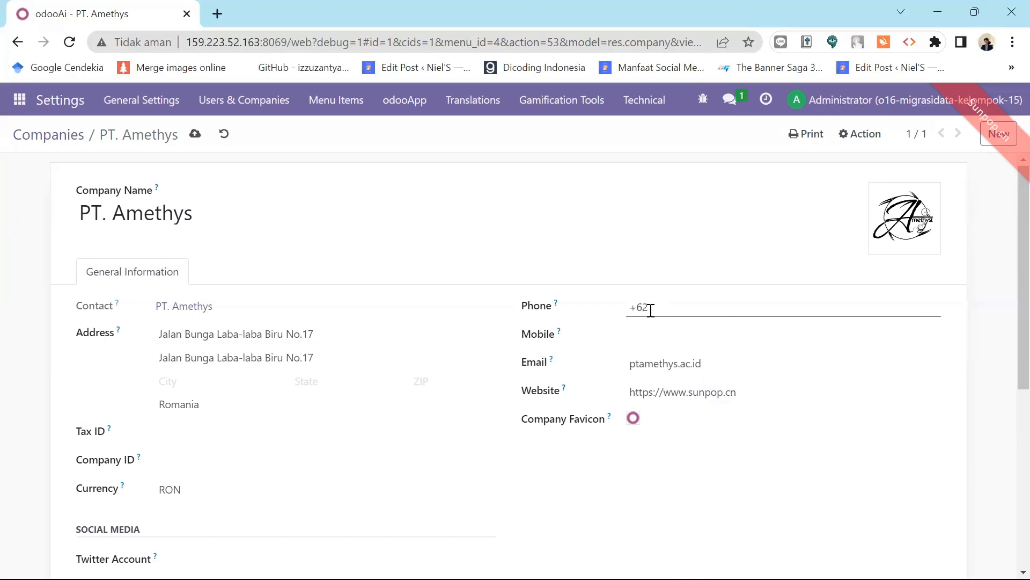
{"action": "scroll", "coordinate": [1009, 266], "scroll_direction": "down", "scroll_amount": 1}
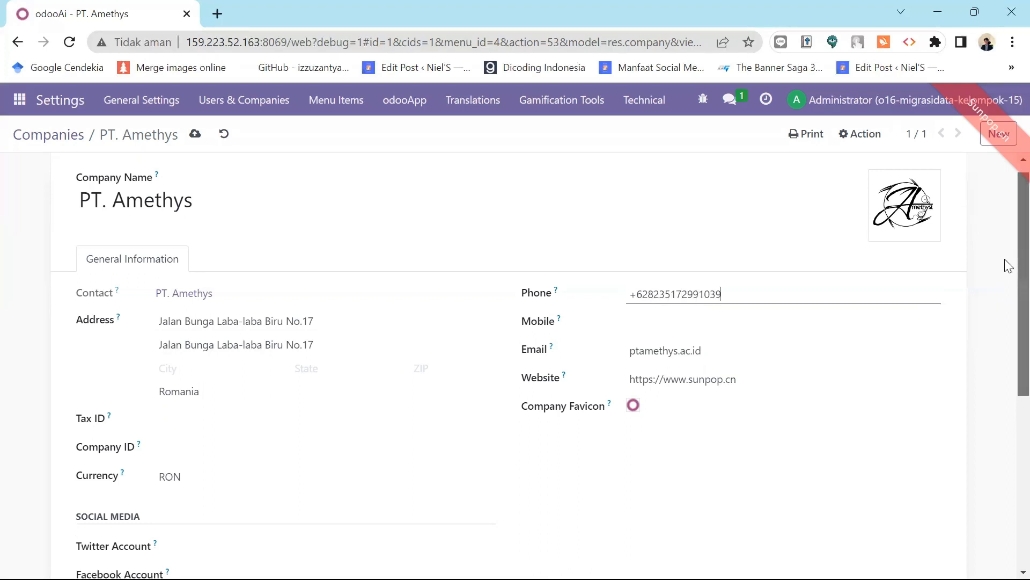
{"action": "scroll", "coordinate": [1008, 266], "scroll_direction": "up", "scroll_amount": 1}
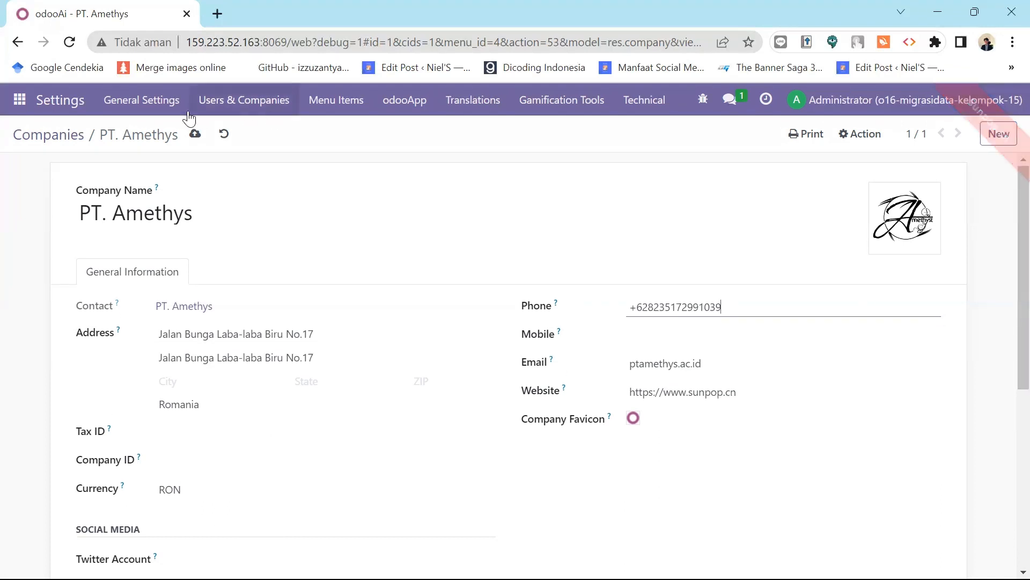
{"action": "left_click", "coordinate": [195, 138]}
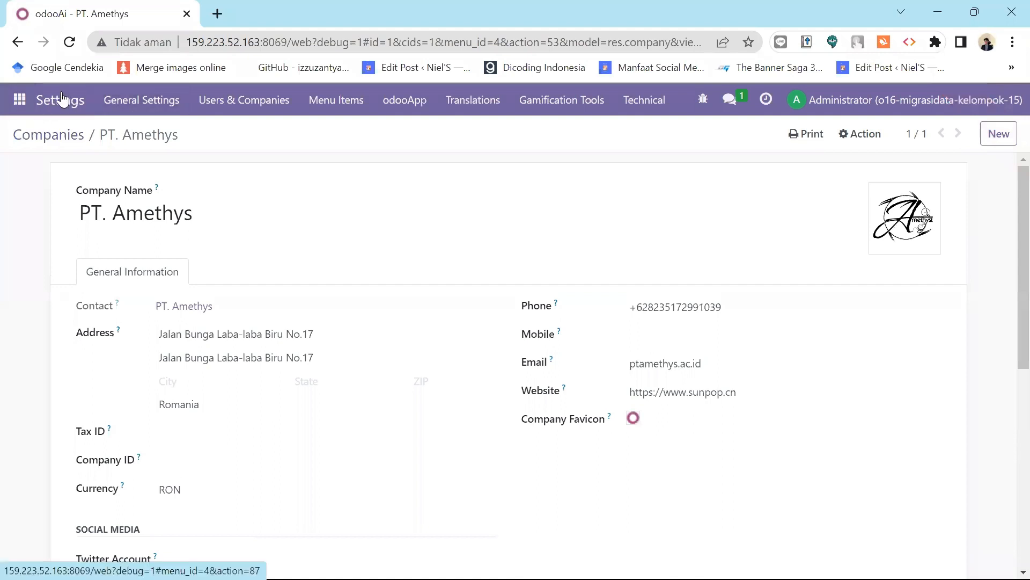
Open the General Settings page and scroll through its sections.
{"action": "left_click", "coordinate": [139, 102]}
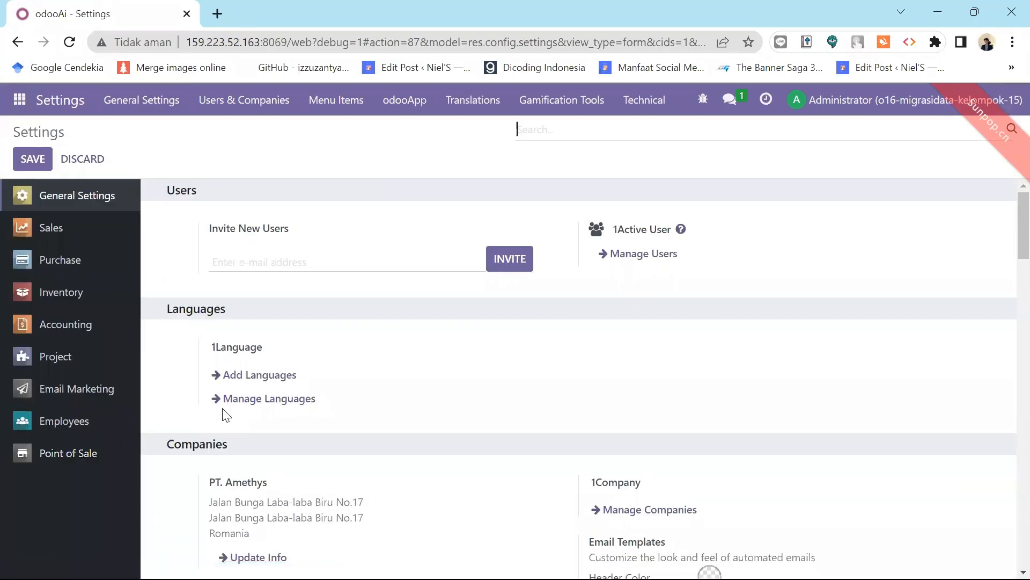
{"action": "left_click_drag", "start_coordinate": [1011, 242], "coordinate": [1005, 150]}
Jump to the Purchase settings and review its orders, invoicing, products and logistics options.
{"action": "left_click", "coordinate": [49, 268]}
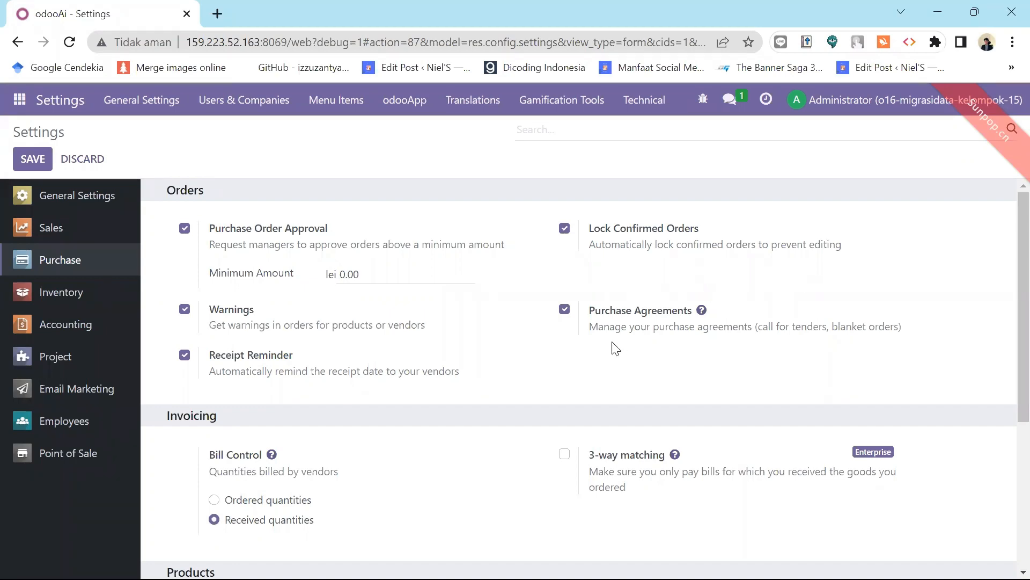
{"action": "left_click_drag", "start_coordinate": [1007, 253], "coordinate": [1005, 348]}
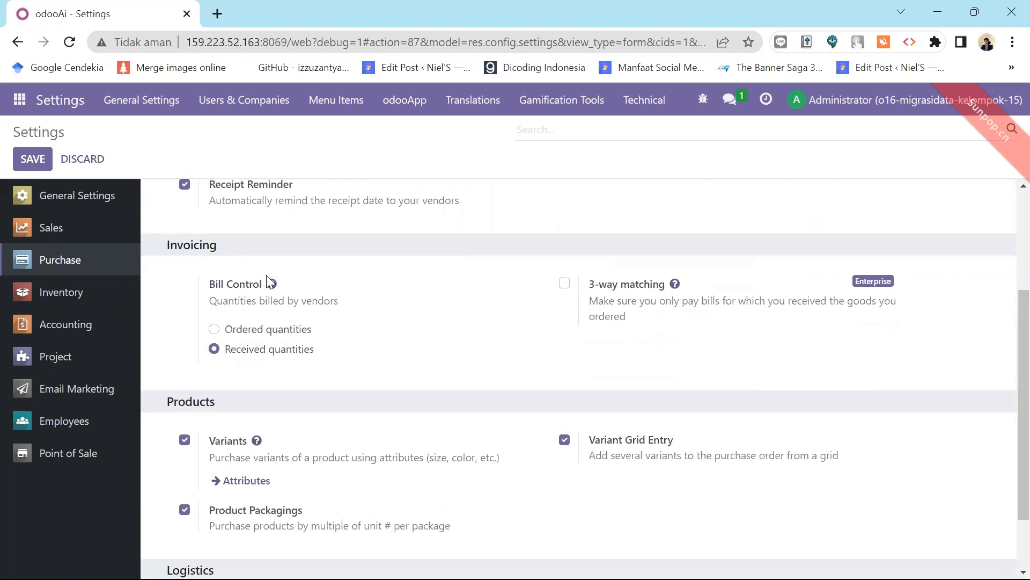
{"action": "mouse_move", "coordinate": [285, 357]}
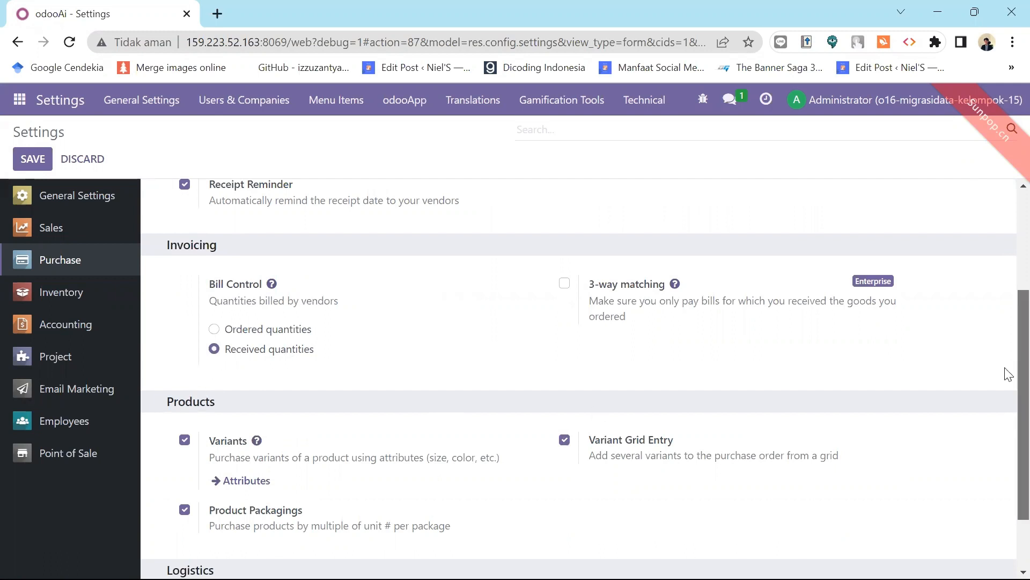
{"action": "scroll", "coordinate": [1008, 374], "scroll_direction": "down", "scroll_amount": 1}
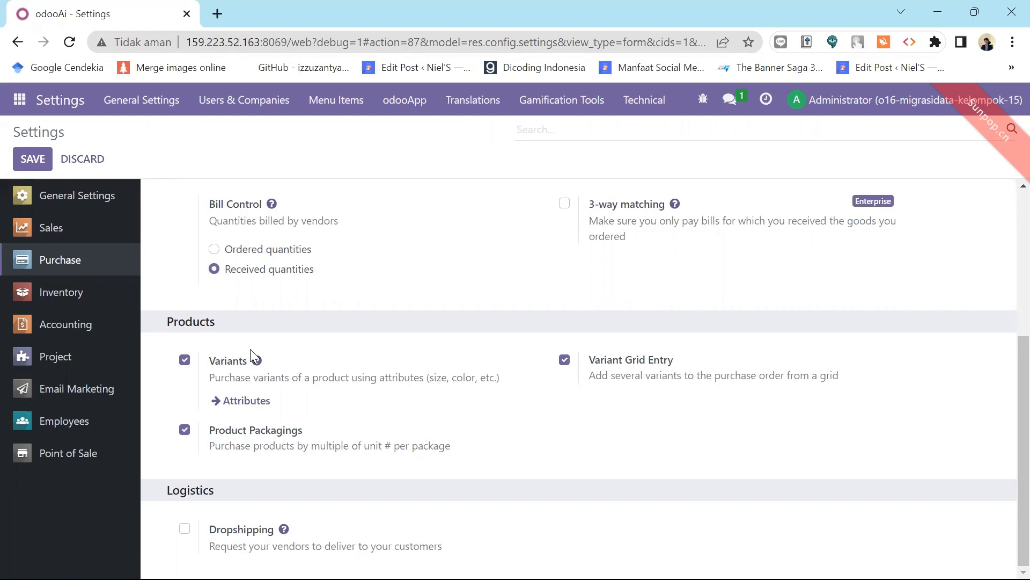
{"action": "mouse_move", "coordinate": [266, 429]}
{"action": "mouse_move", "coordinate": [199, 220]}
{"action": "left_click", "coordinate": [82, 293]}
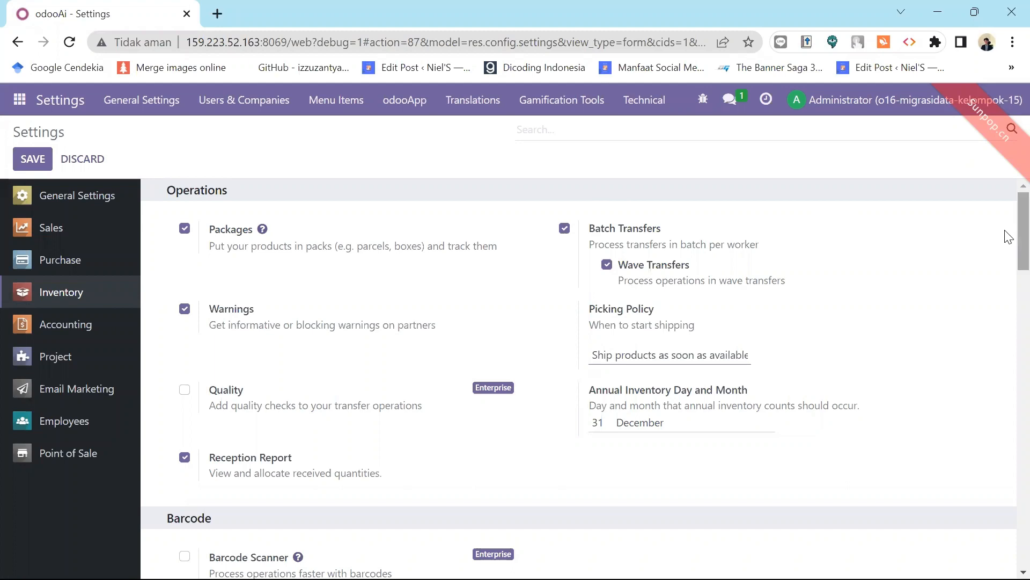
{"action": "left_click_drag", "start_coordinate": [1009, 232], "coordinate": [1010, 315]}
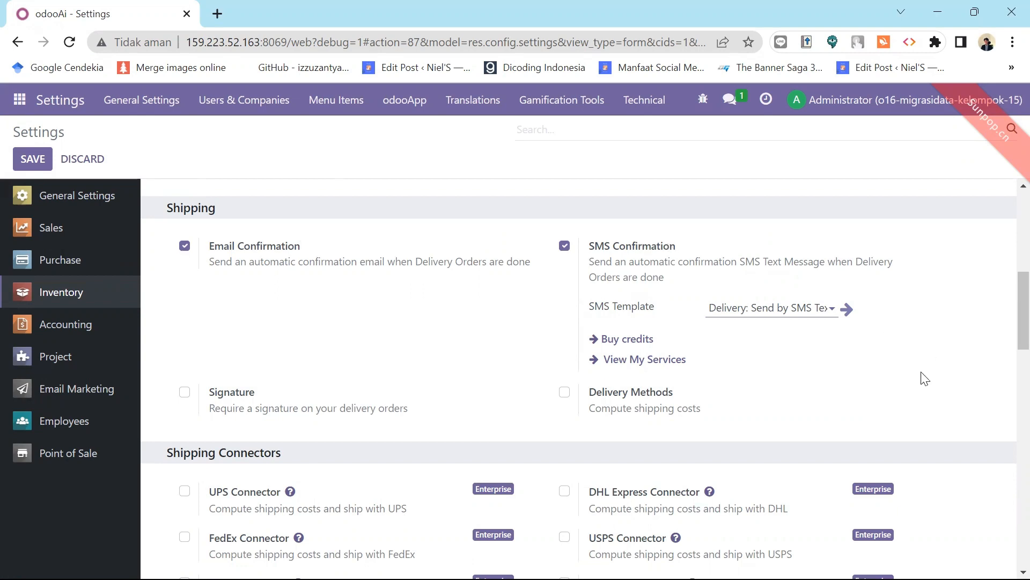
Scroll past the remaining Inventory settings, then open Accounting settings with default taxes PPN OUT/IN 11%.
{"action": "scroll", "coordinate": [1008, 341], "scroll_direction": "down", "scroll_amount": 8}
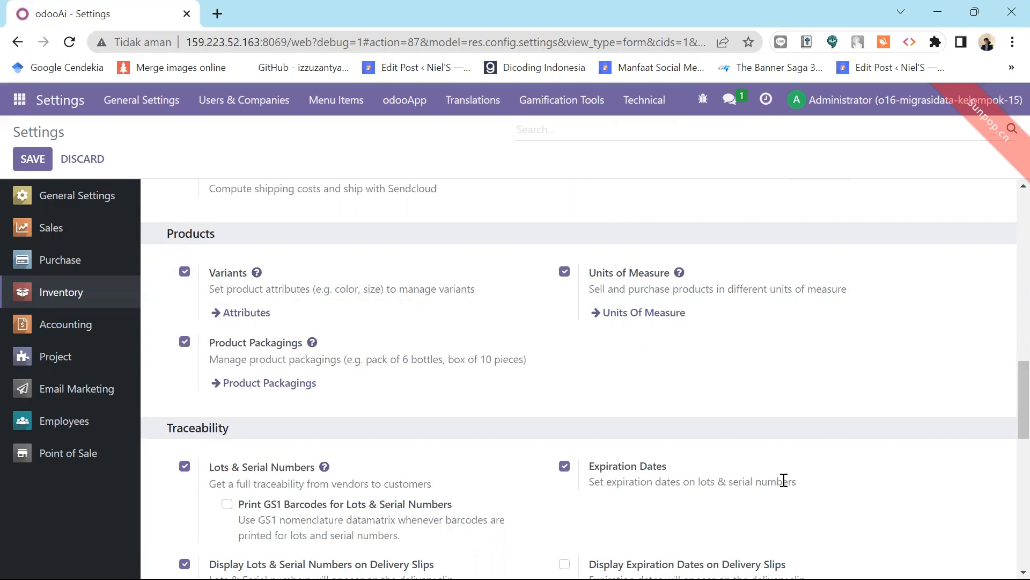
{"action": "scroll", "coordinate": [1007, 477], "scroll_direction": "down", "scroll_amount": 4}
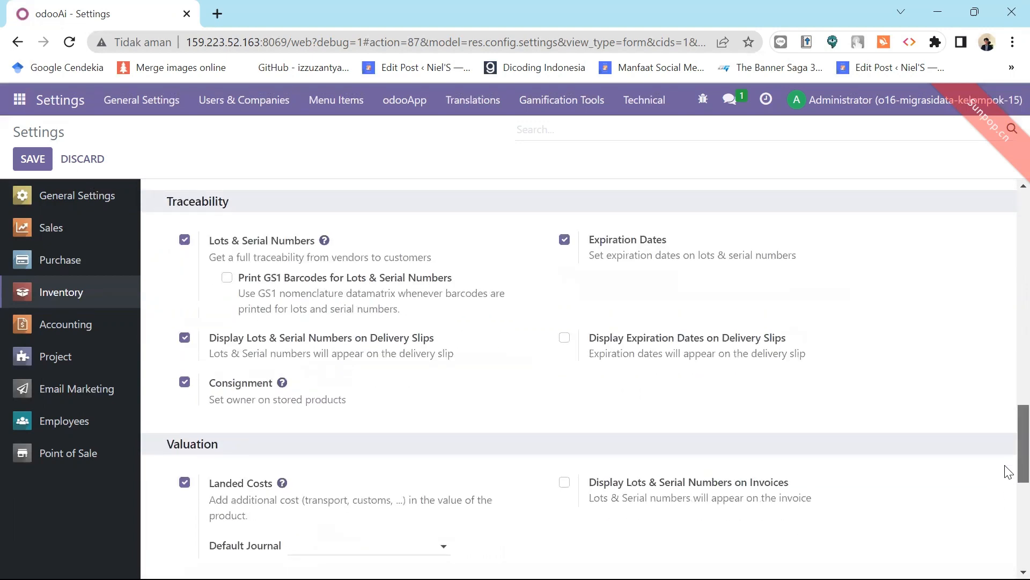
{"action": "scroll", "coordinate": [1009, 472], "scroll_direction": "up", "scroll_amount": 1}
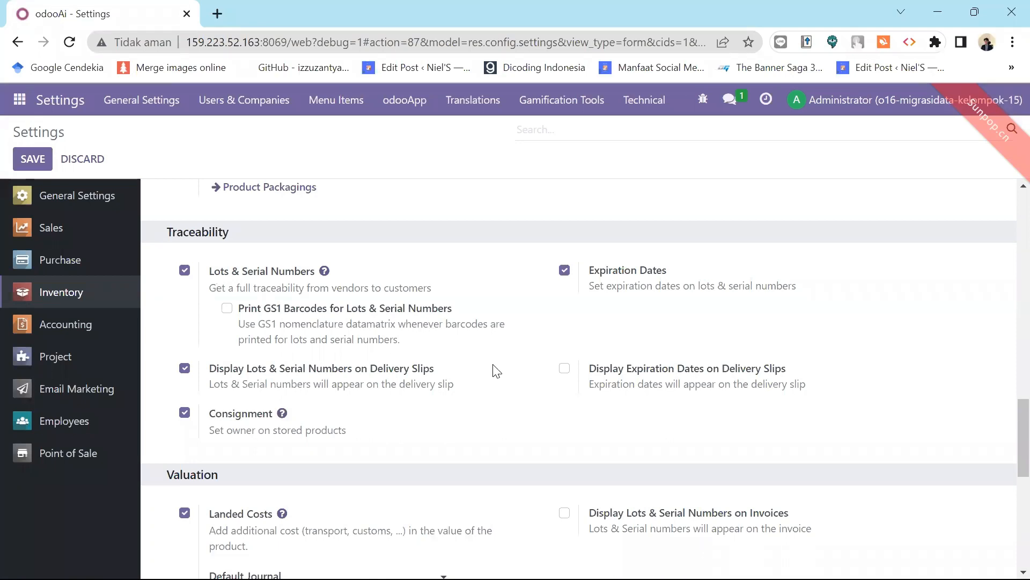
{"action": "left_click_drag", "start_coordinate": [1022, 445], "coordinate": [1023, 487]}
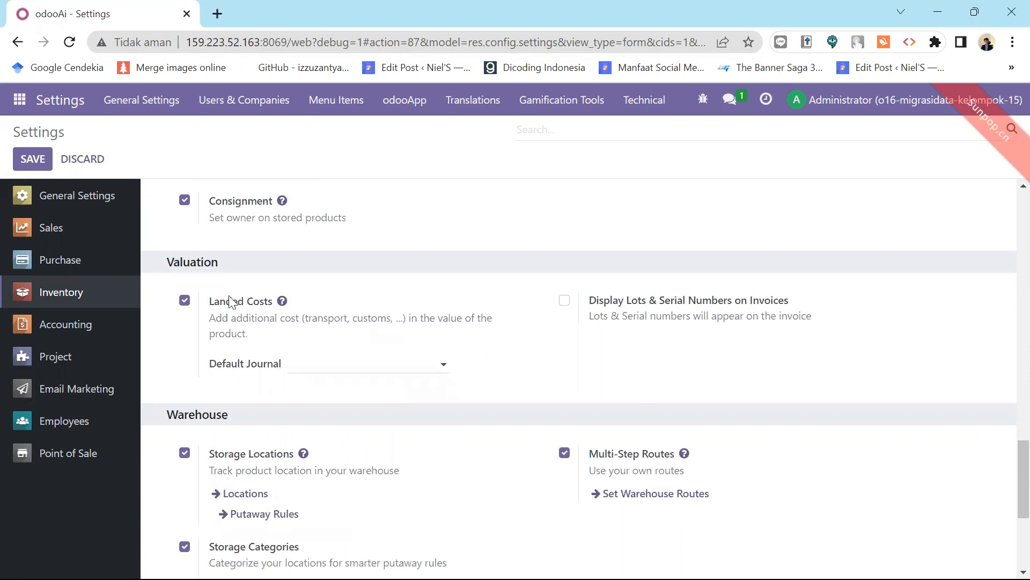
{"action": "mouse_move", "coordinate": [240, 331]}
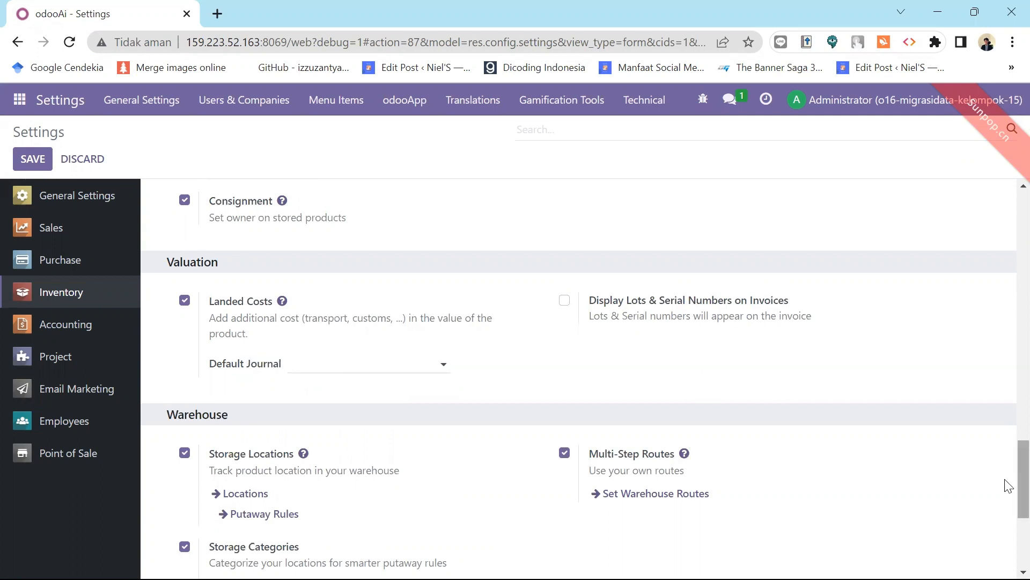
{"action": "left_click_drag", "start_coordinate": [1007, 483], "coordinate": [1007, 520]}
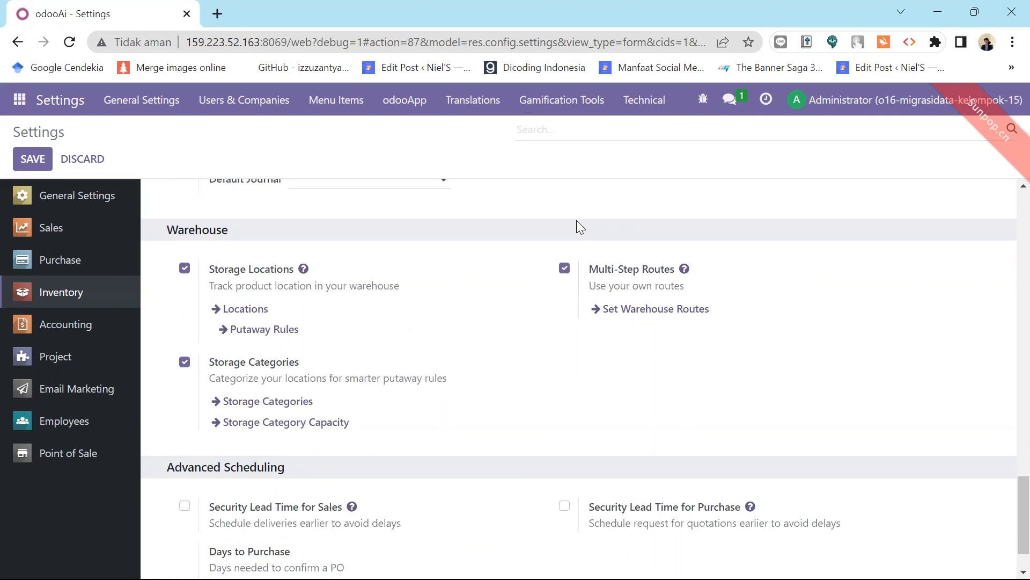
{"action": "scroll", "coordinate": [1006, 518], "scroll_direction": "down", "scroll_amount": 1}
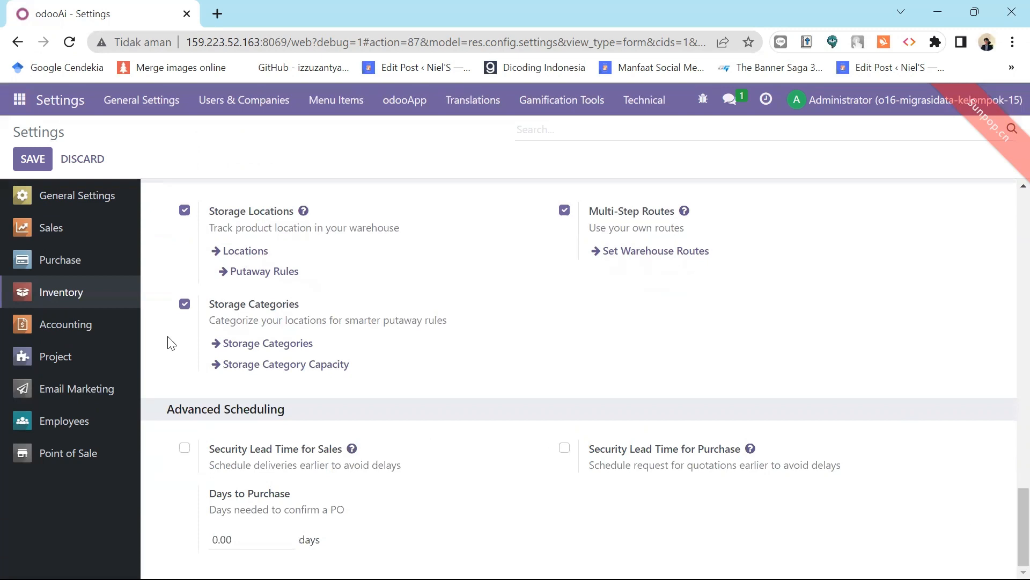
{"action": "left_click", "coordinate": [70, 331]}
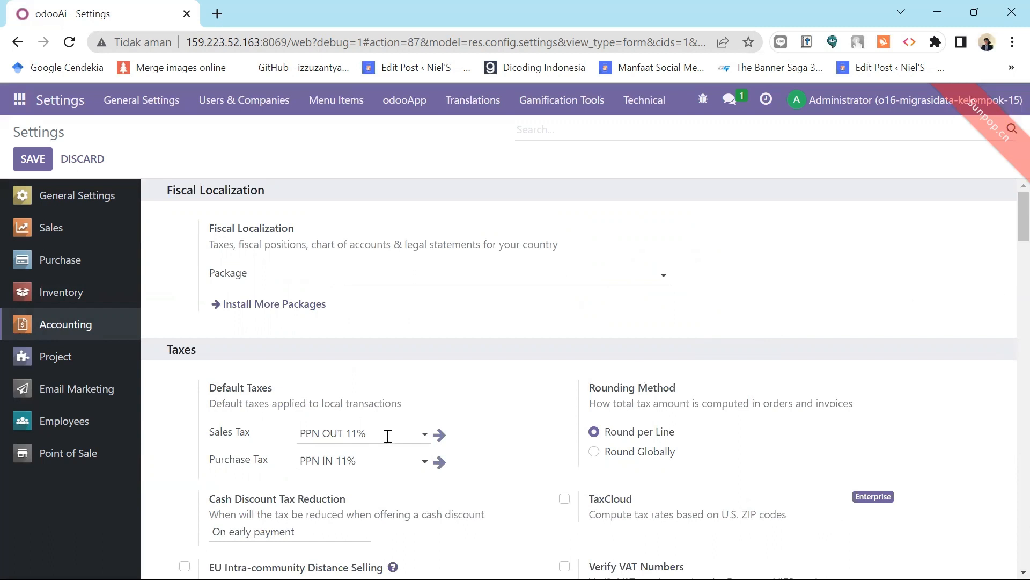
{"action": "left_click_drag", "start_coordinate": [385, 433], "coordinate": [299, 432]}
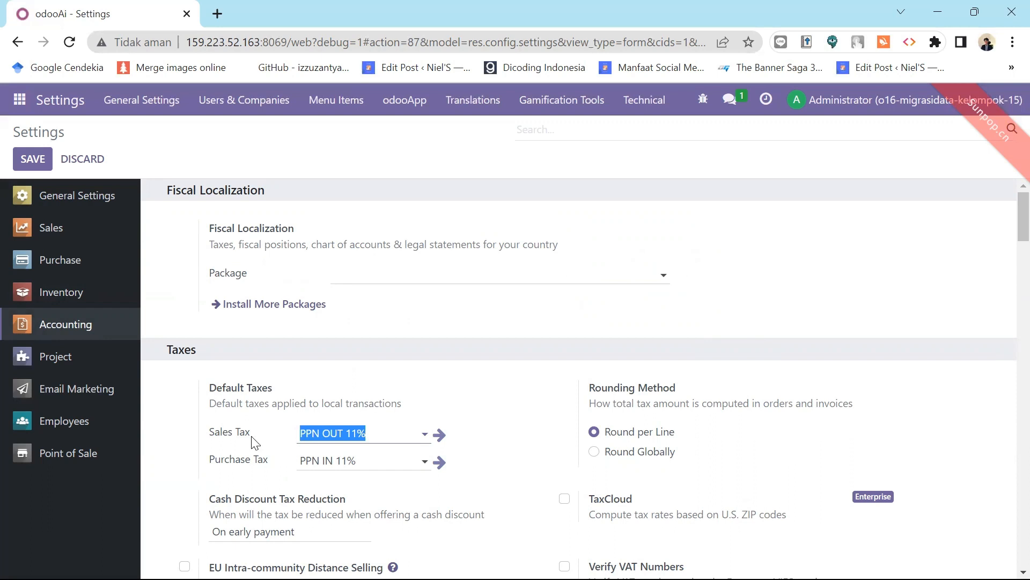
{"action": "mouse_move", "coordinate": [231, 445]}
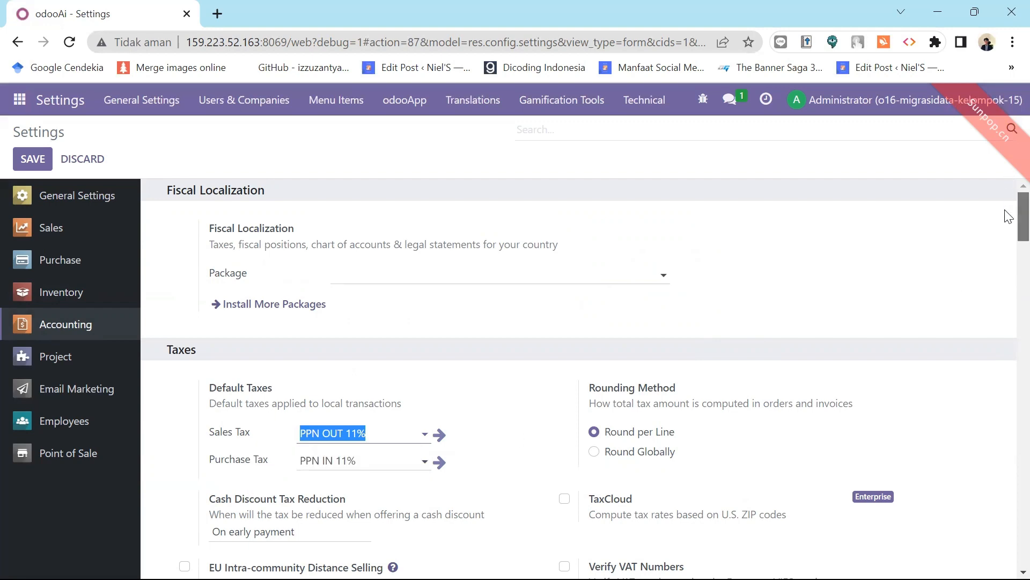
{"action": "left_click_drag", "start_coordinate": [1007, 215], "coordinate": [474, 218]}
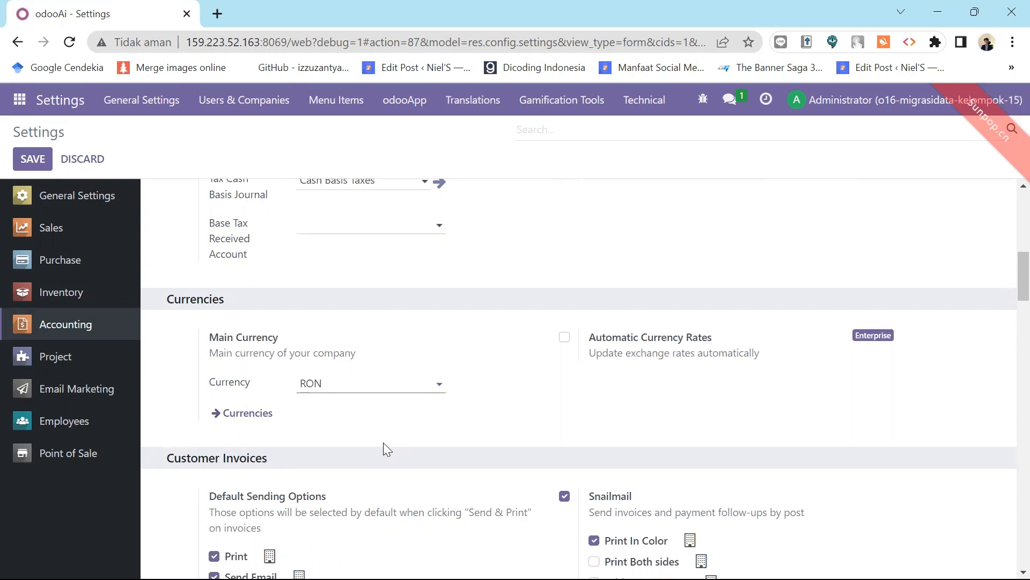
{"action": "left_click_drag", "start_coordinate": [1021, 289], "coordinate": [1008, 381]}
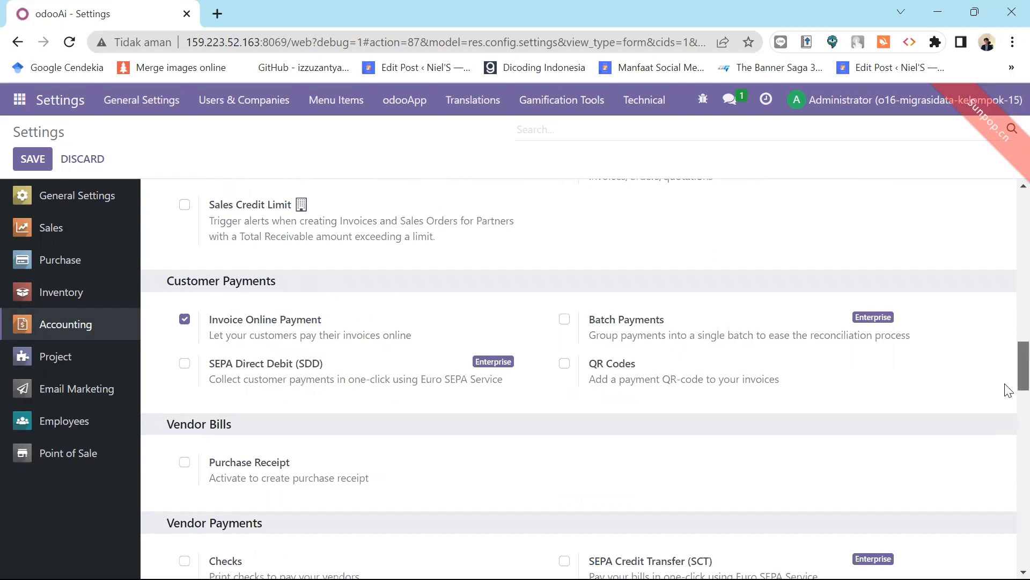
{"action": "left_click_drag", "start_coordinate": [1009, 381], "coordinate": [1008, 197]}
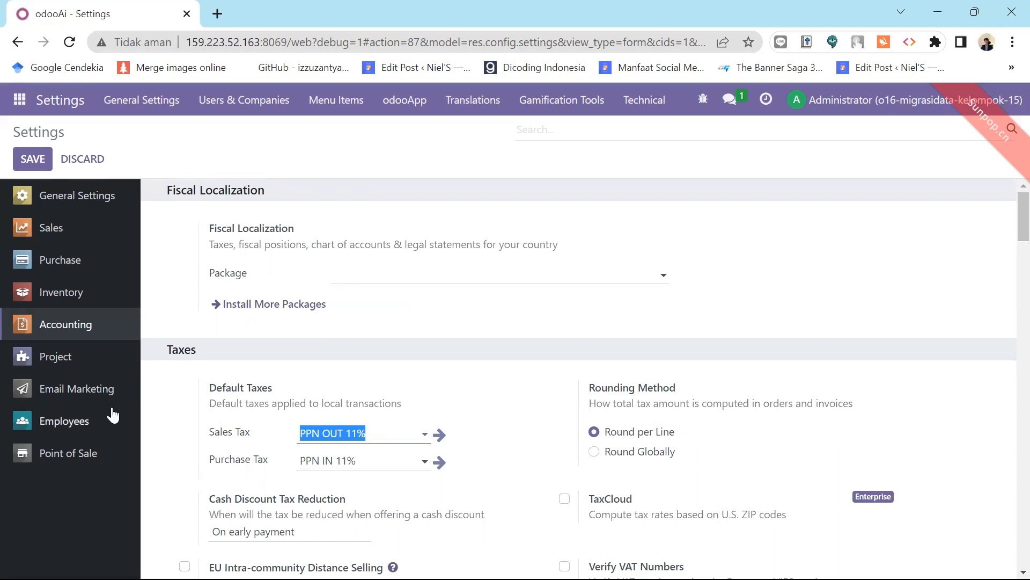
Show the Point of Sale settings and scroll through the PoS Interface and Pricing sections.
{"action": "left_click", "coordinate": [72, 460]}
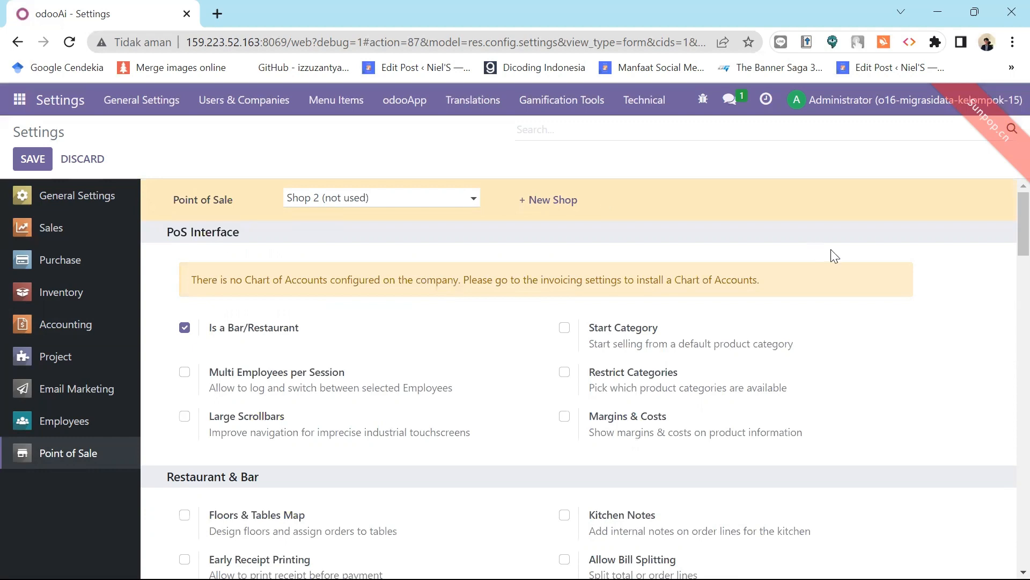
{"action": "left_click_drag", "start_coordinate": [1008, 233], "coordinate": [1007, 341]}
{"action": "scroll", "coordinate": [1005, 349], "scroll_direction": "down", "scroll_amount": 3}
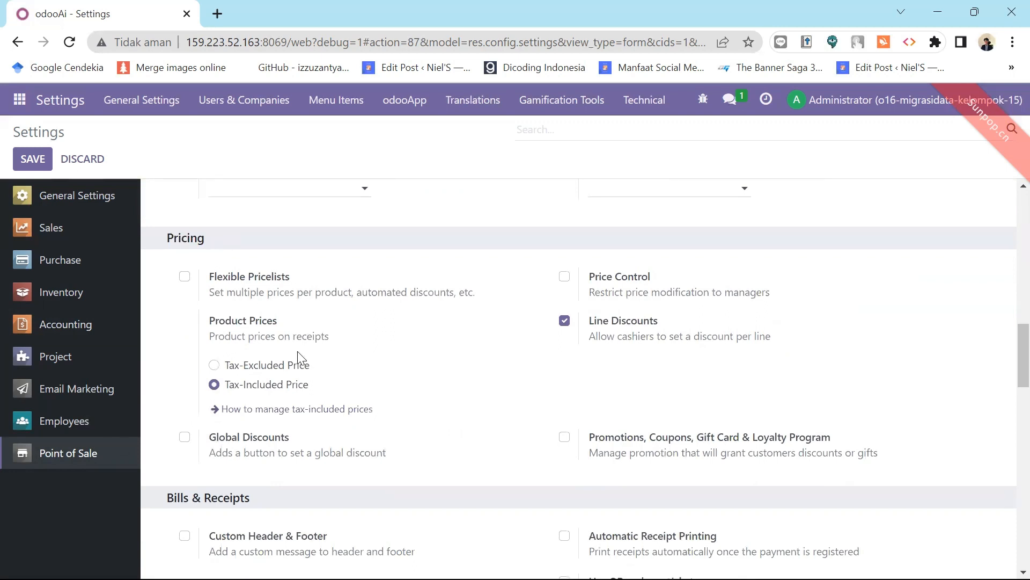
{"action": "left_click_drag", "start_coordinate": [1023, 365], "coordinate": [1006, 121]}
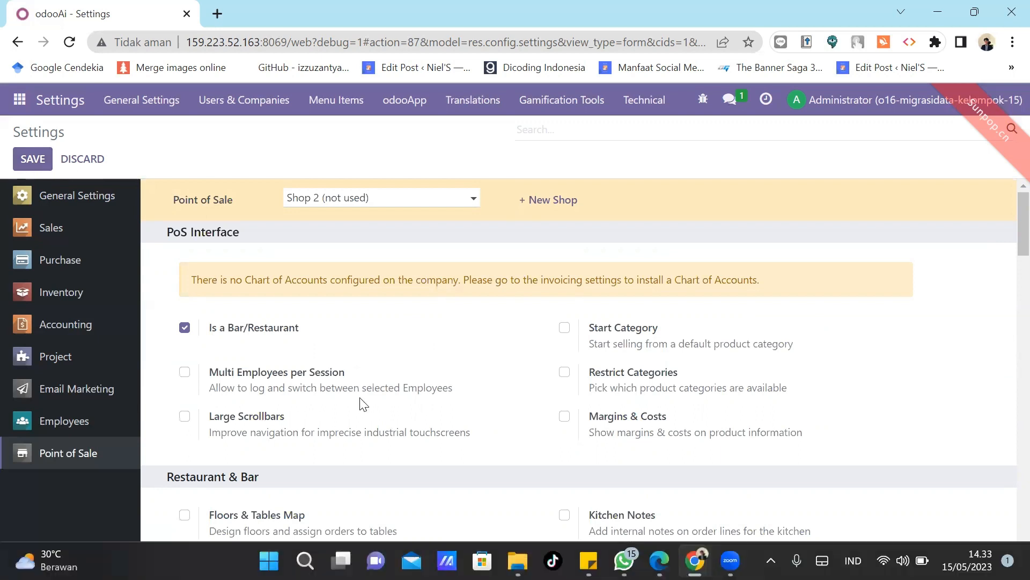
{"action": "mouse_move", "coordinate": [362, 394]}
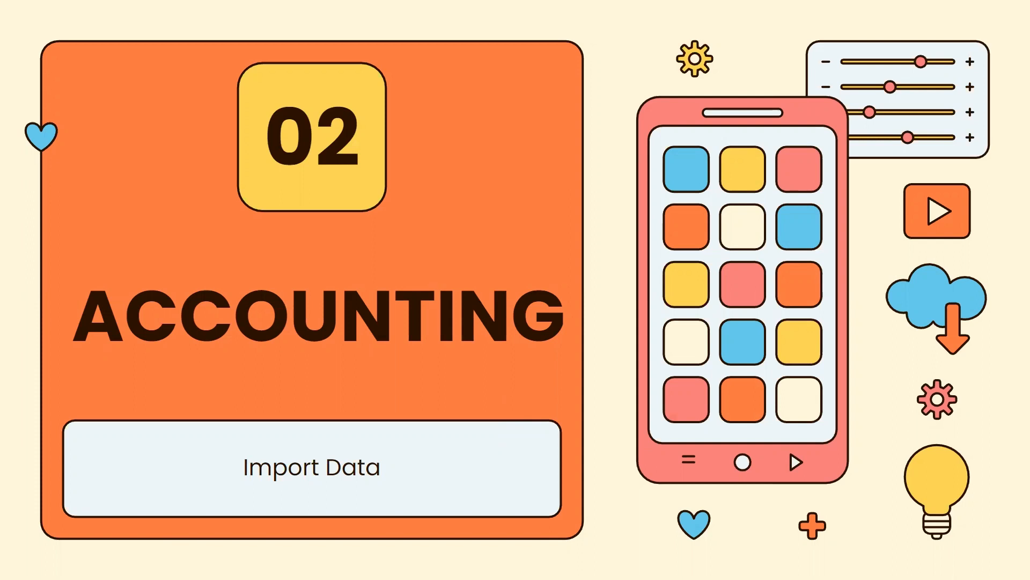
Advance the presentation to the next slide.
{"action": "key", "text": "Right"}
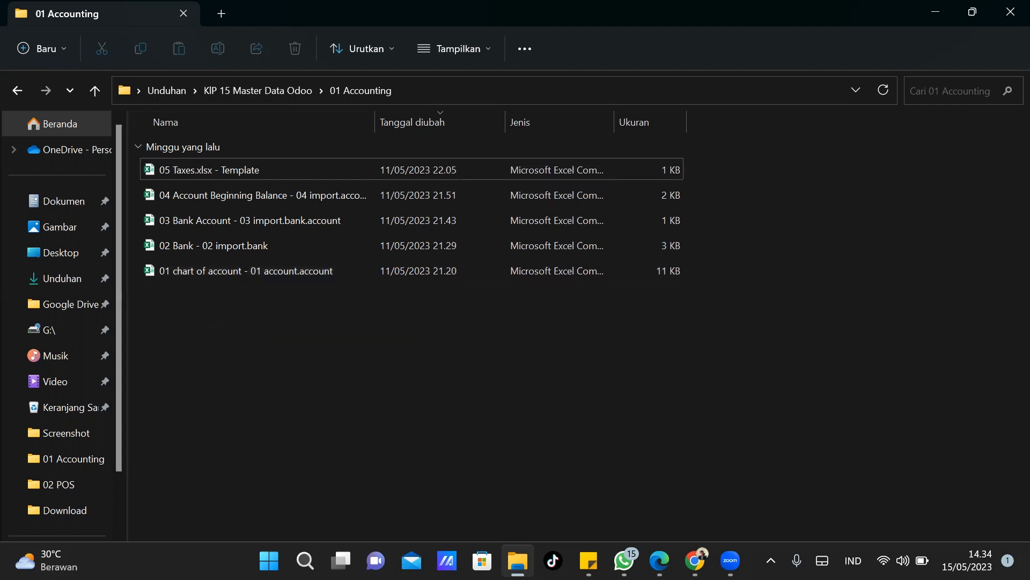
Return to the odooAi - Settings Chrome window and switch to the Accounting app.
{"action": "mouse_move", "coordinate": [660, 560]}
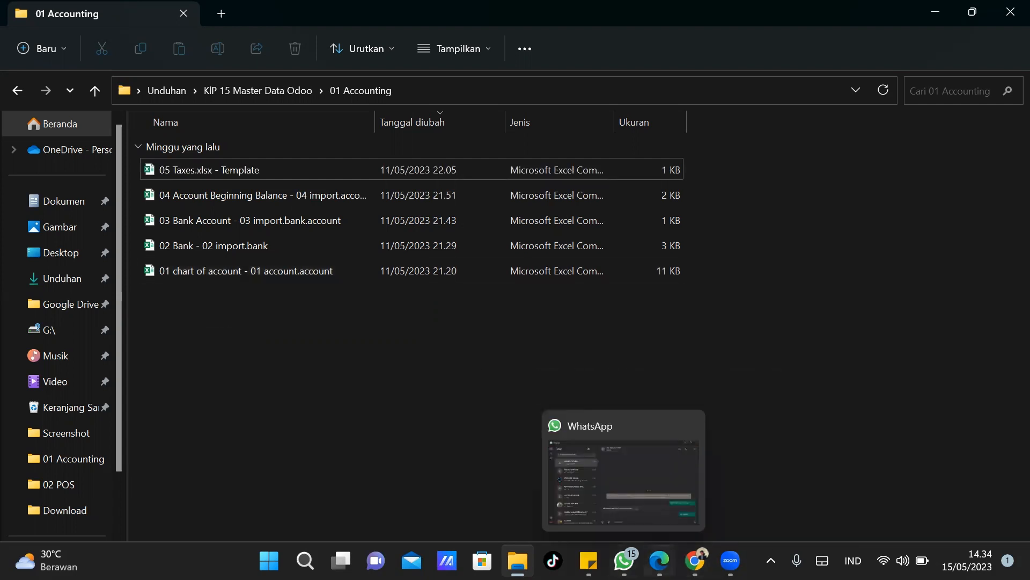
{"action": "mouse_move", "coordinate": [695, 561]}
{"action": "left_click", "coordinate": [760, 513]}
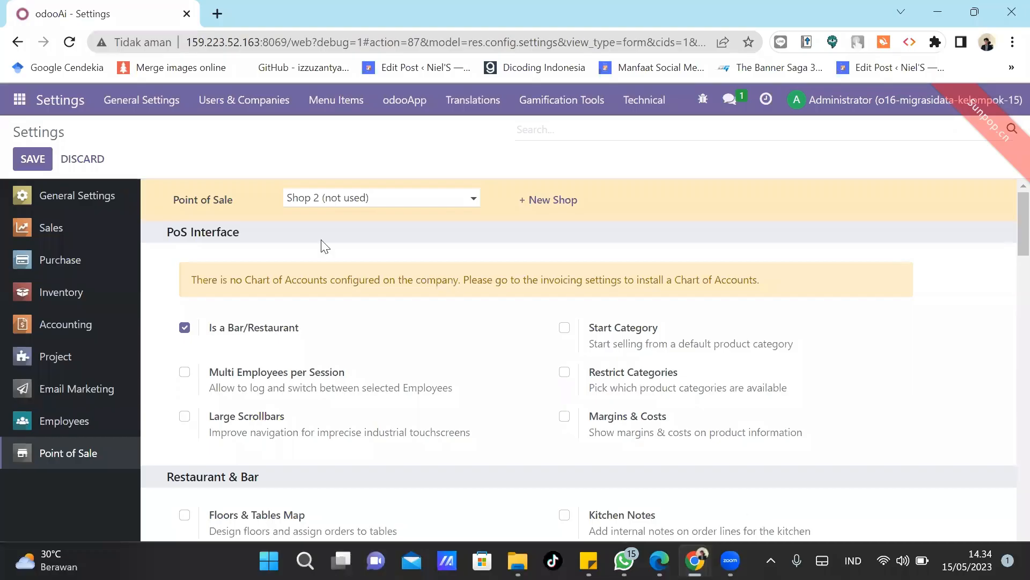
{"action": "left_click", "coordinate": [26, 107]}
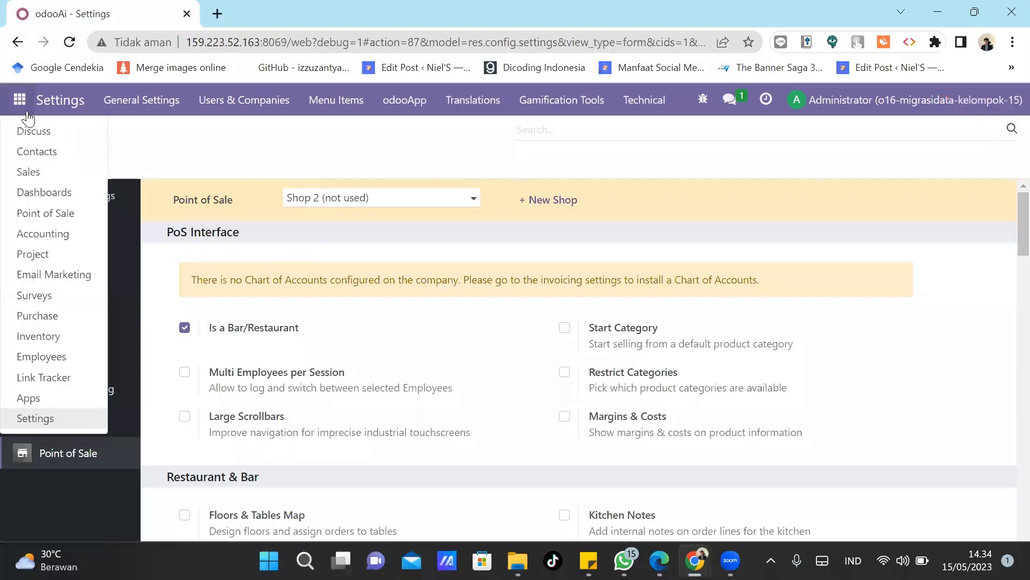
{"action": "left_click", "coordinate": [38, 238]}
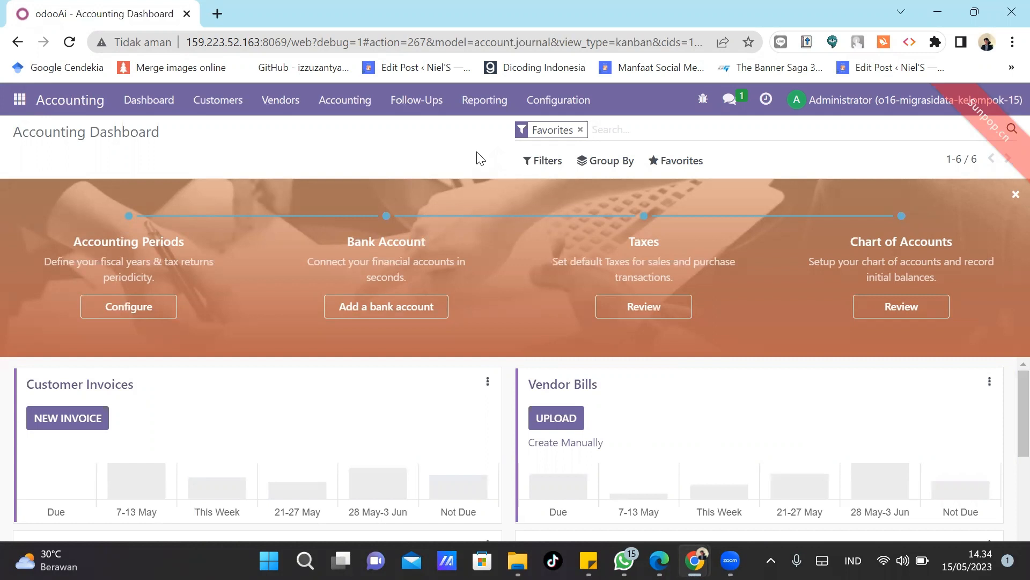
Go to Configuration > Chart of Accounts and choose Import records from Favorites.
{"action": "left_click", "coordinate": [563, 107]}
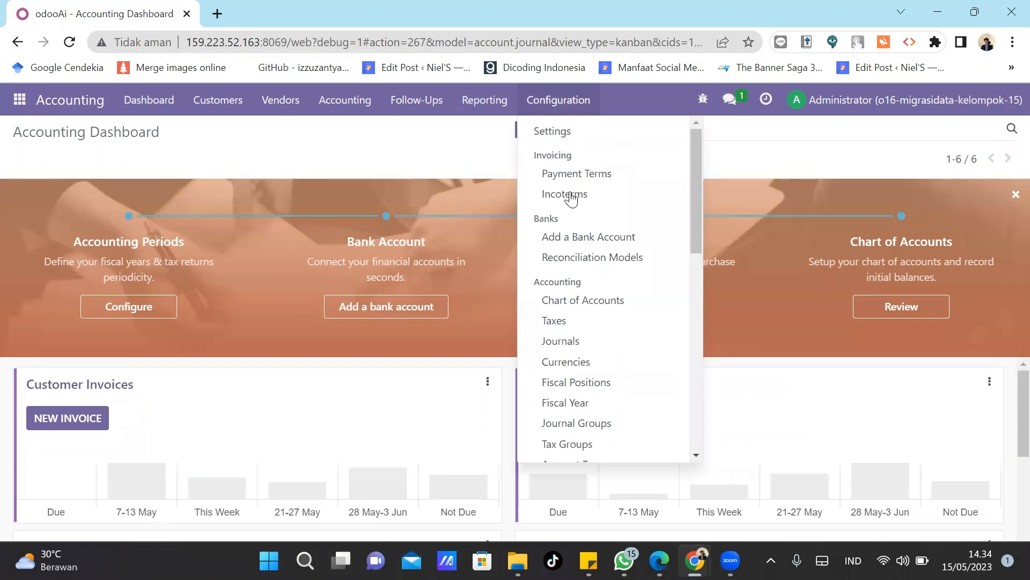
{"action": "left_click", "coordinate": [577, 300]}
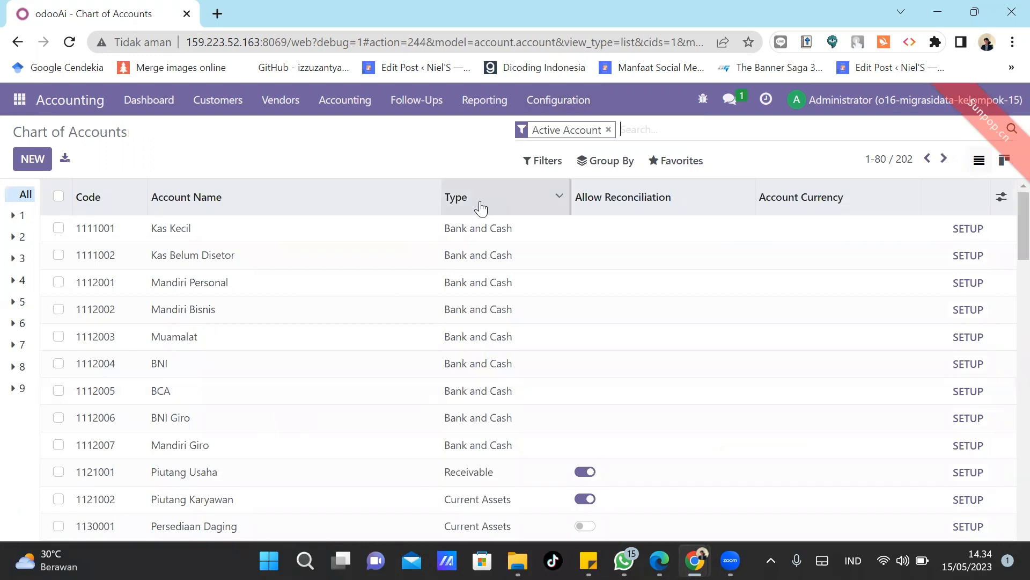
{"action": "left_click", "coordinate": [680, 171]}
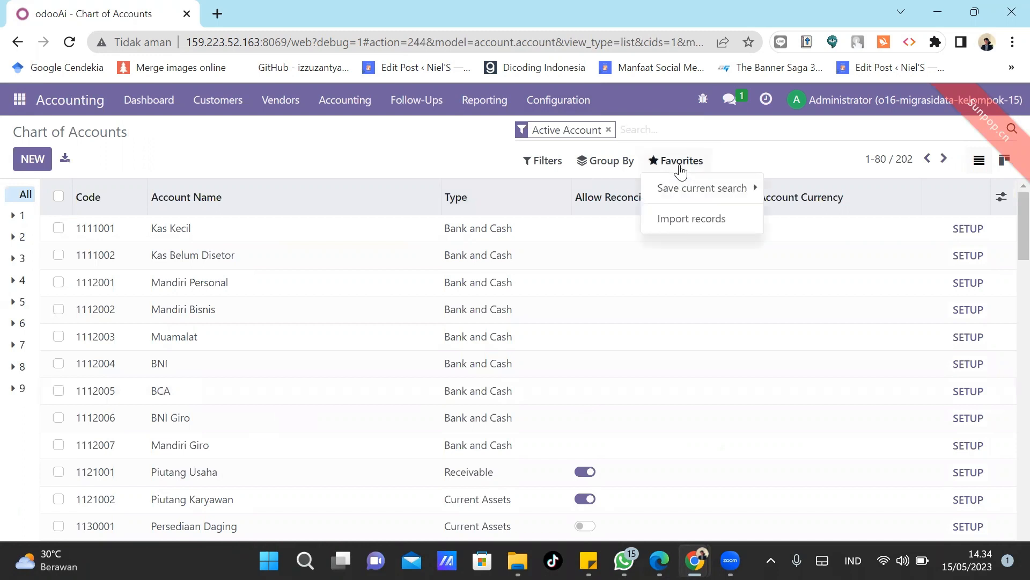
{"action": "left_click", "coordinate": [687, 220]}
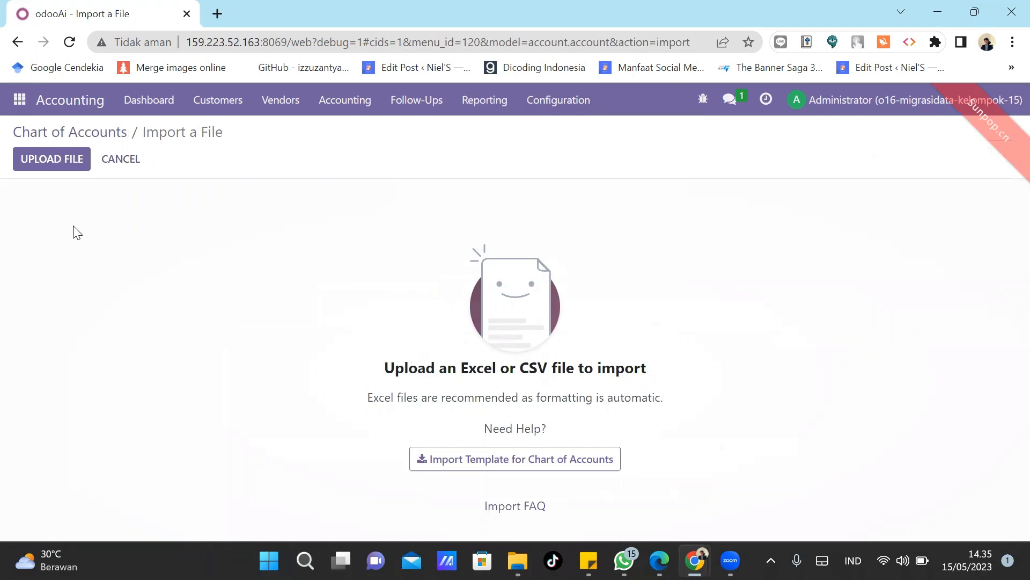
Upload the '01 chart of account' CSV from KIP 15 Master Data Odoo > 01 Accounting.
{"action": "left_click", "coordinate": [52, 161]}
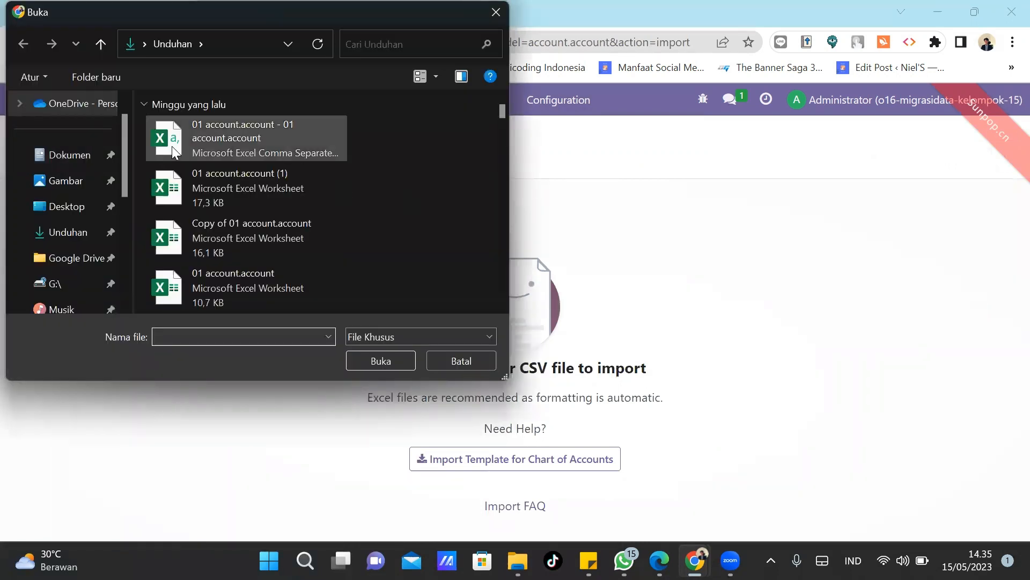
{"action": "mouse_move", "coordinate": [123, 166]}
{"action": "left_mouse_down"}
{"action": "mouse_move", "coordinate": [125, 175]}
{"action": "mouse_move", "coordinate": [123, 156]}
{"action": "left_mouse_up"}
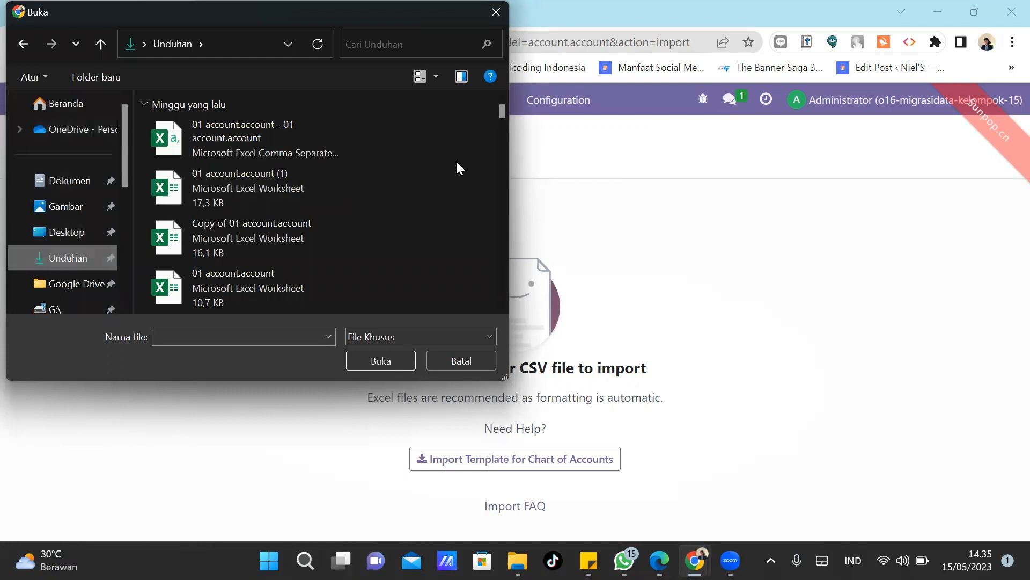
{"action": "left_click_drag", "start_coordinate": [502, 109], "coordinate": [502, 121]}
{"action": "double_click", "coordinate": [300, 228]}
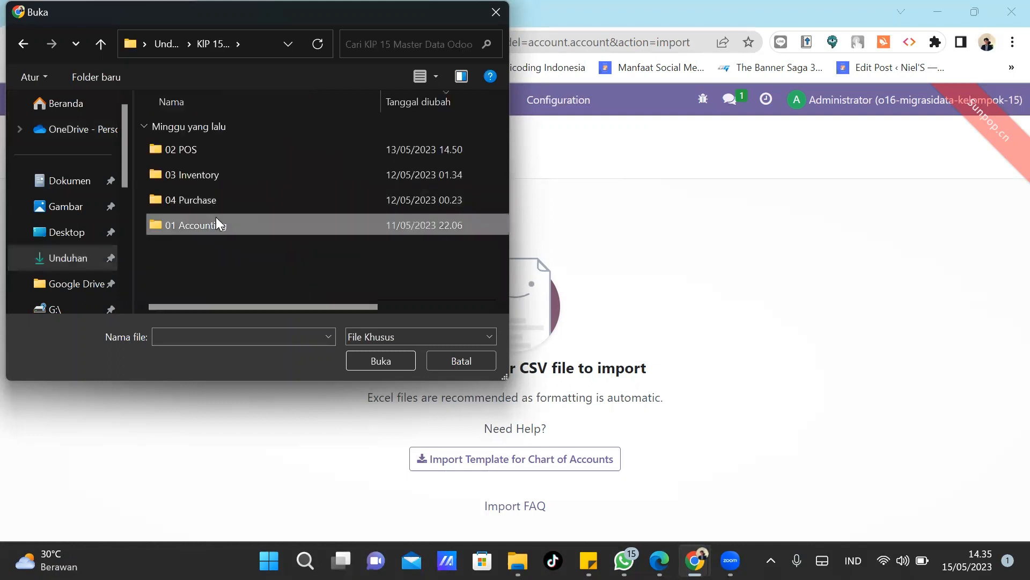
{"action": "double_click", "coordinate": [216, 224]}
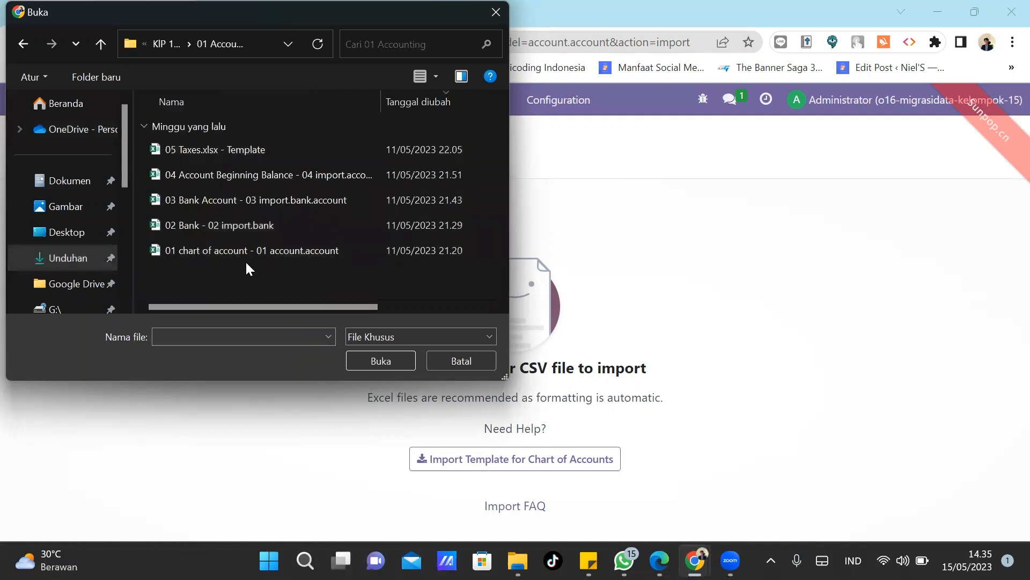
{"action": "double_click", "coordinate": [204, 250]}
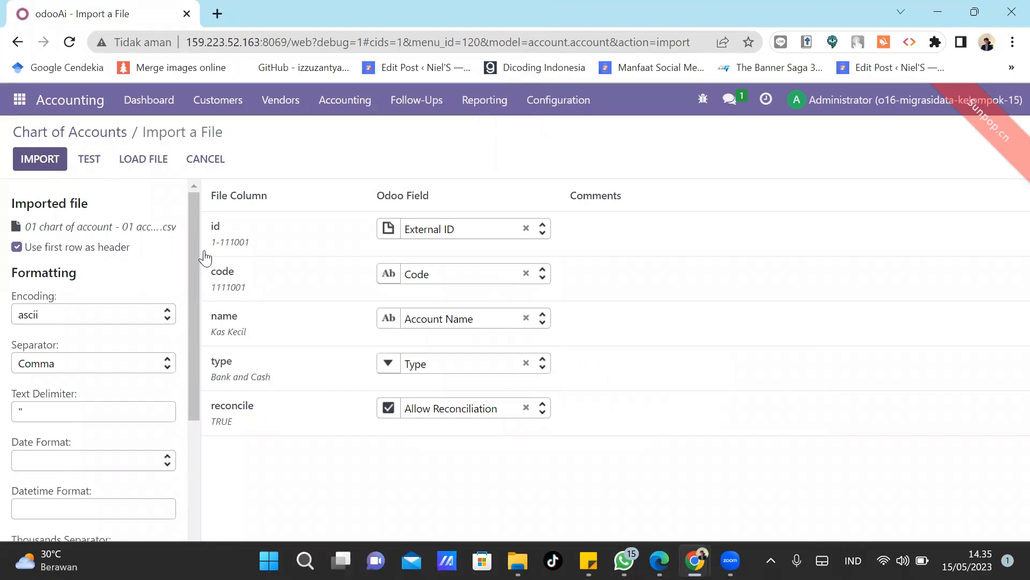
{"action": "mouse_move", "coordinate": [236, 246]}
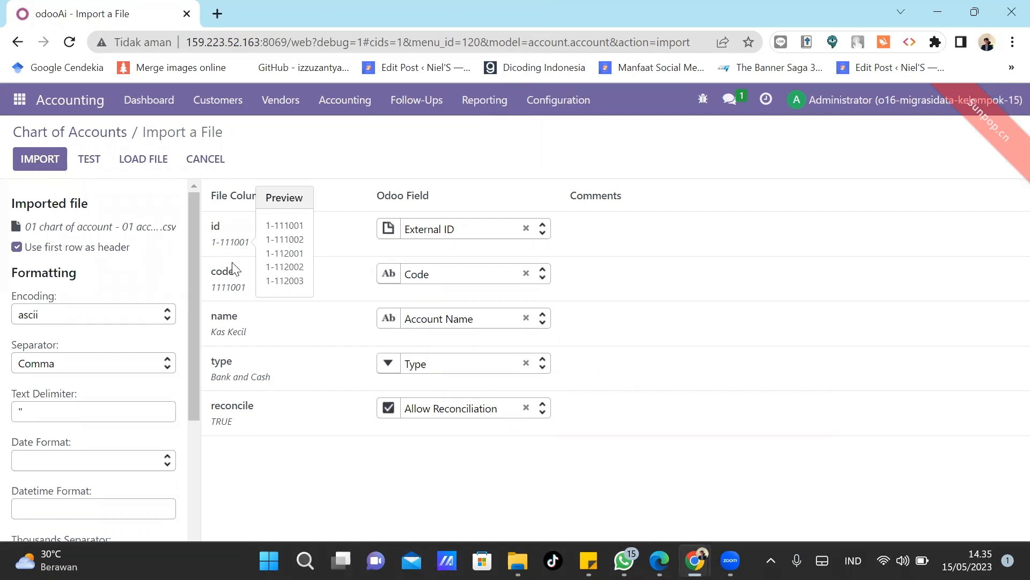
{"action": "mouse_move", "coordinate": [223, 290]}
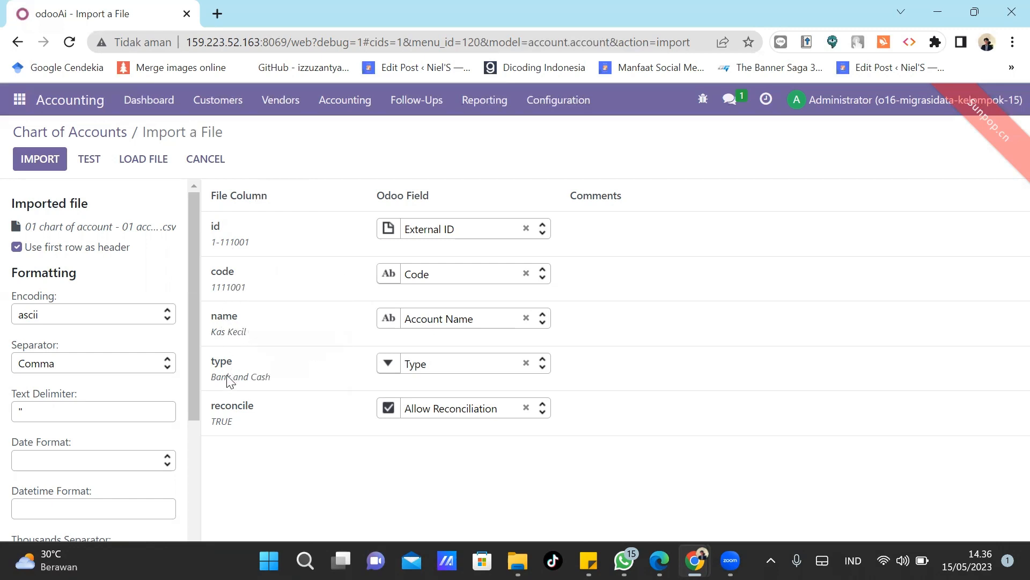
{"action": "mouse_move", "coordinate": [223, 374]}
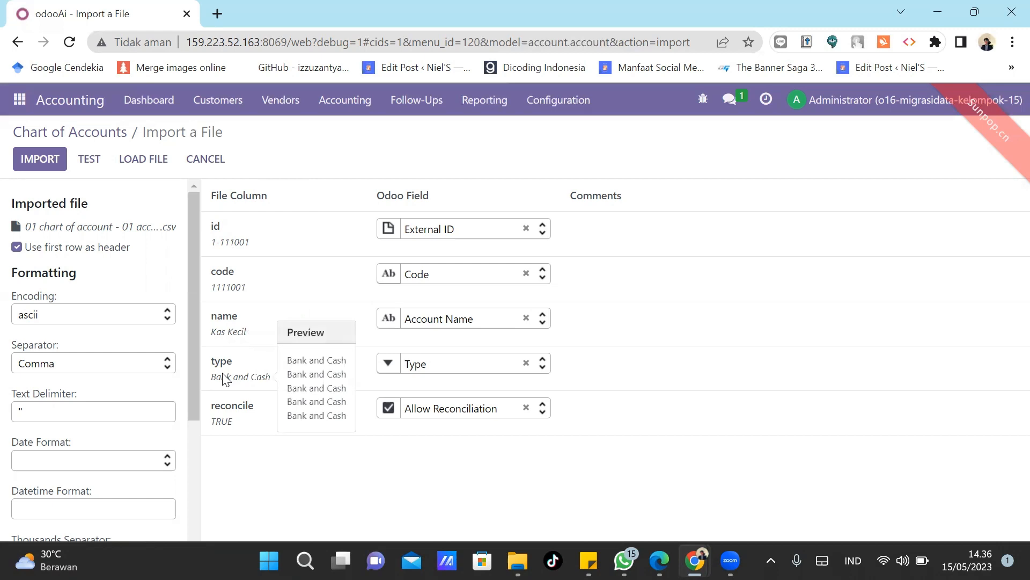
{"action": "mouse_move", "coordinate": [233, 422]}
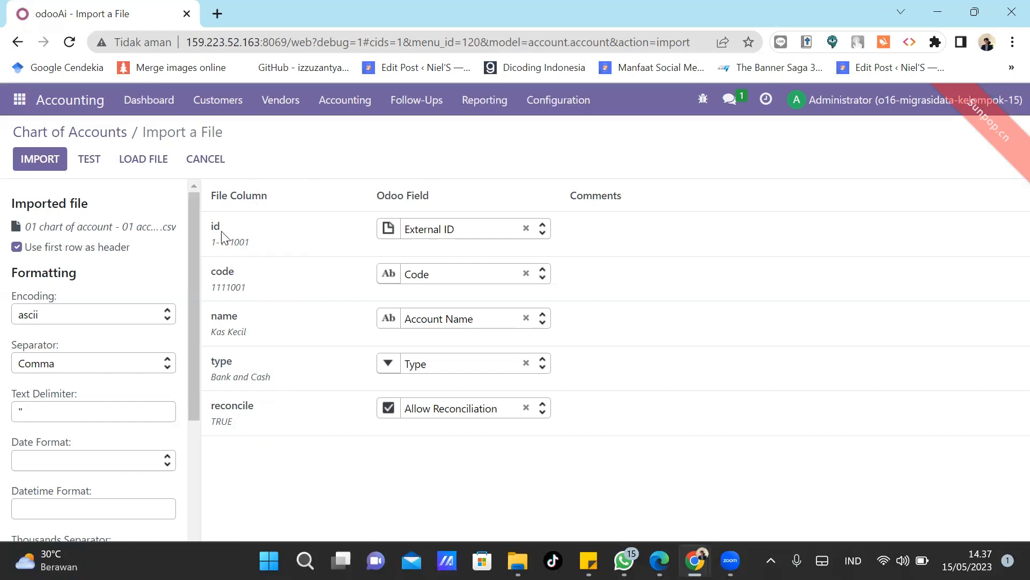
Test the chart of accounts file for errors, then import it.
{"action": "mouse_move", "coordinate": [234, 290]}
{"action": "mouse_move", "coordinate": [389, 278]}
{"action": "left_click", "coordinate": [89, 160]}
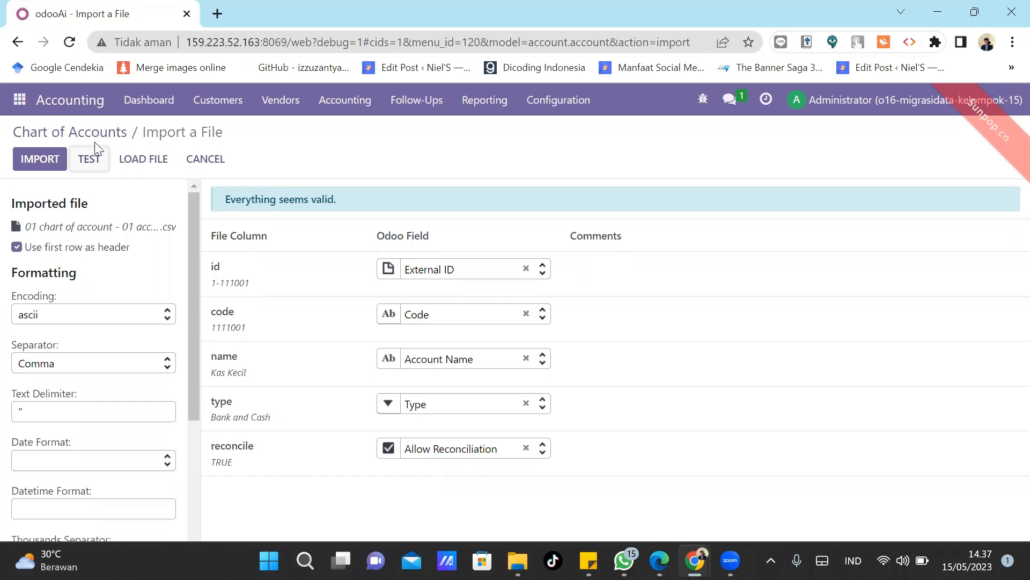
{"action": "left_click", "coordinate": [44, 160]}
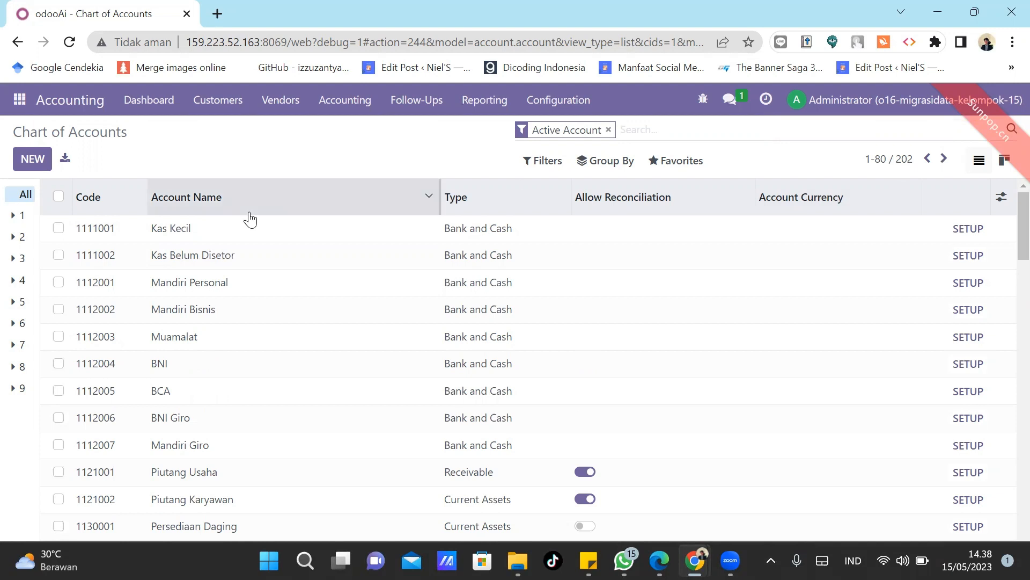
{"action": "mouse_move", "coordinate": [250, 220]}
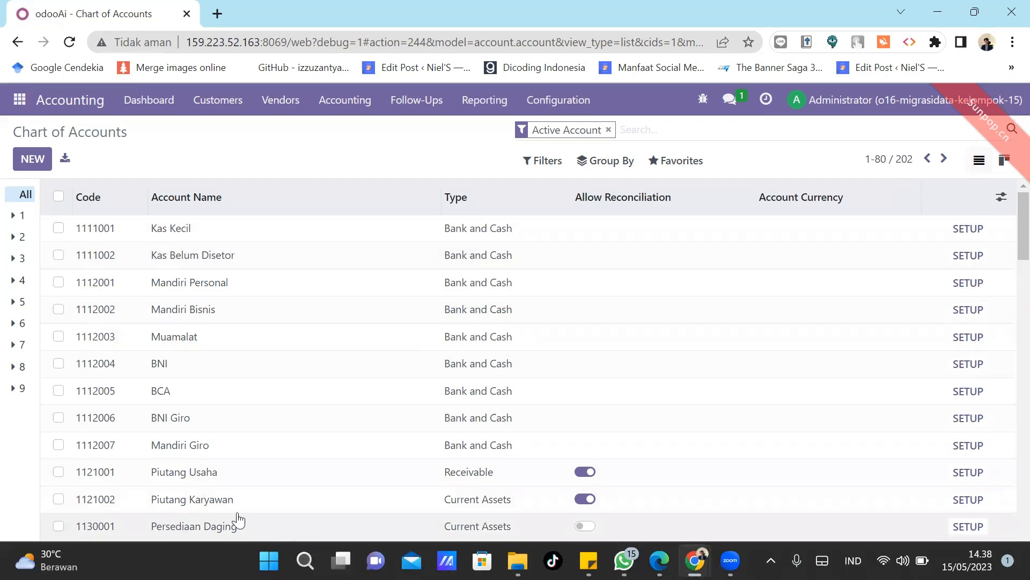
{"action": "mouse_move", "coordinate": [518, 561]}
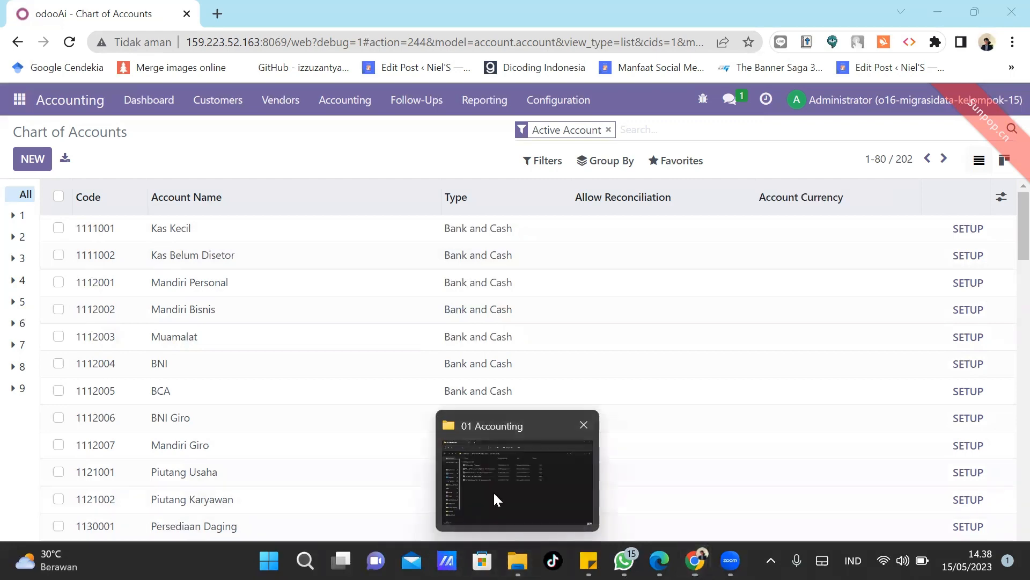
{"action": "left_click", "coordinate": [496, 496]}
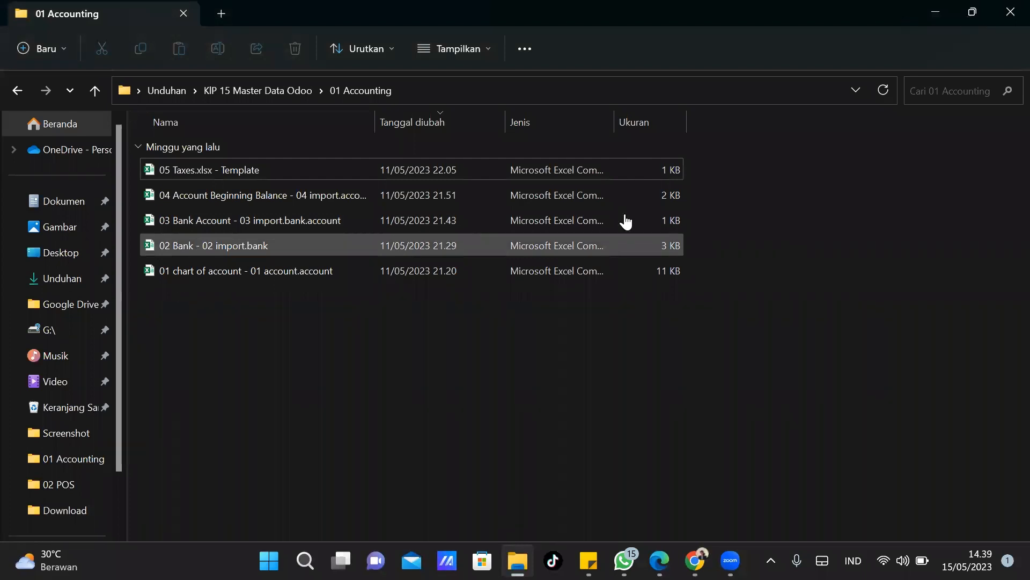
{"action": "key", "text": "alt+Tab"}
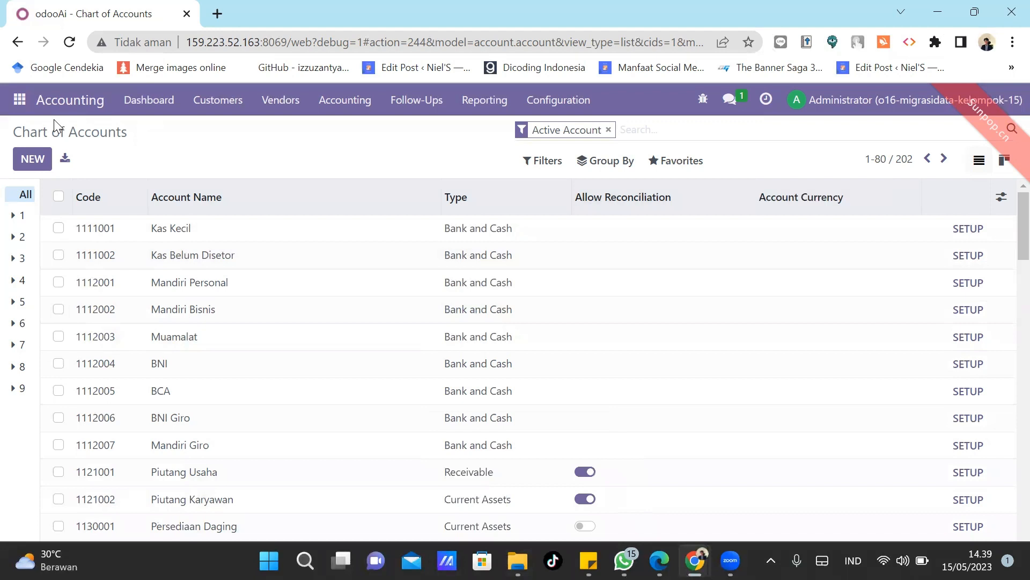
Switch to Contacts, go to Configuration > Banks, and choose Import records.
{"action": "left_click", "coordinate": [18, 102]}
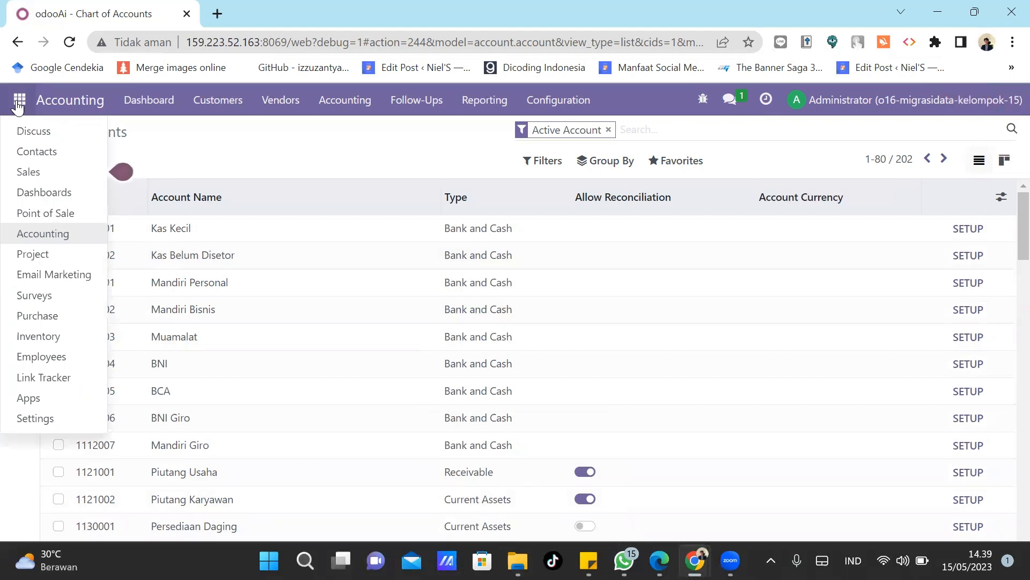
{"action": "left_click", "coordinate": [58, 156]}
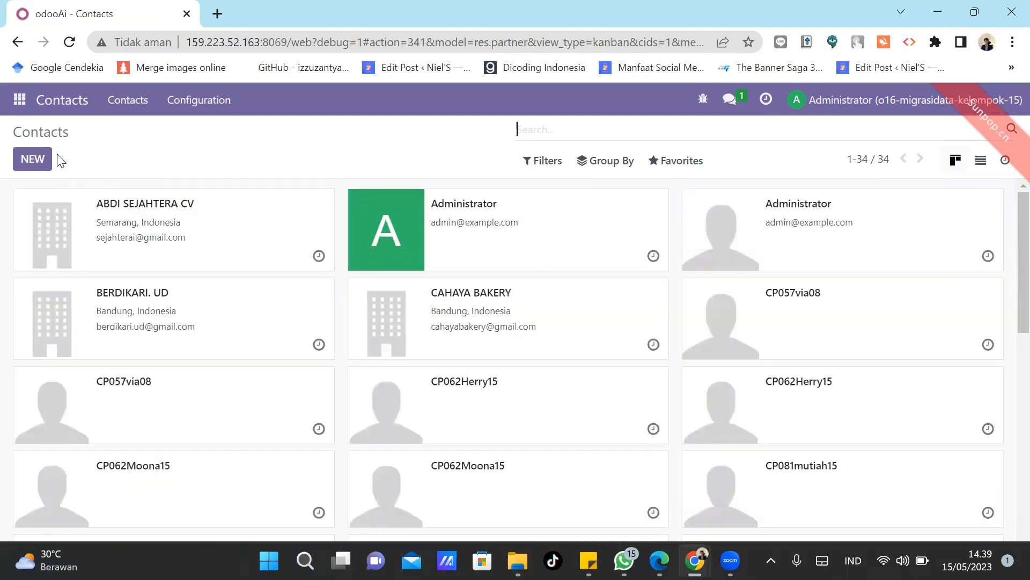
{"action": "left_click", "coordinate": [210, 105]}
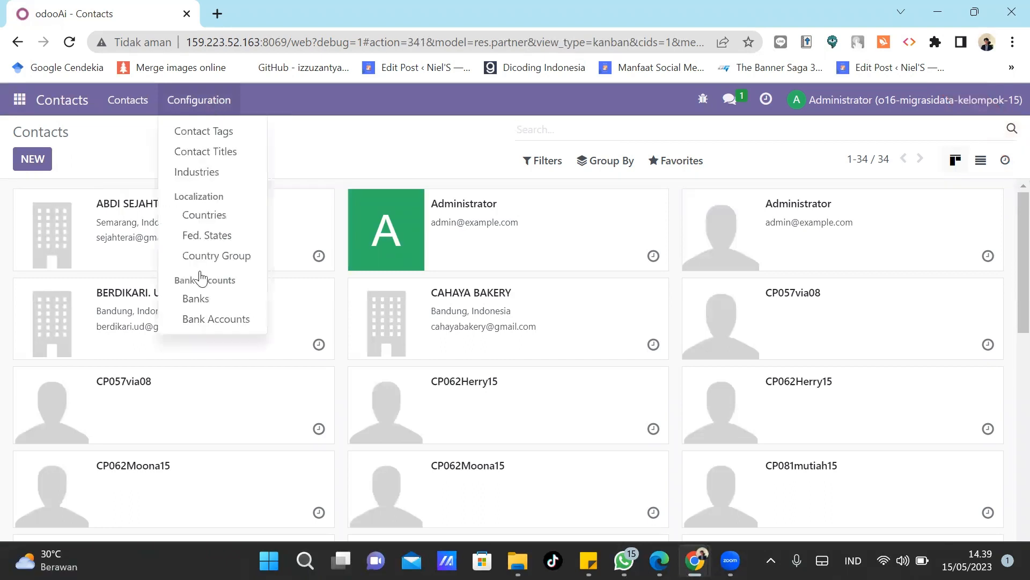
{"action": "left_click", "coordinate": [195, 301]}
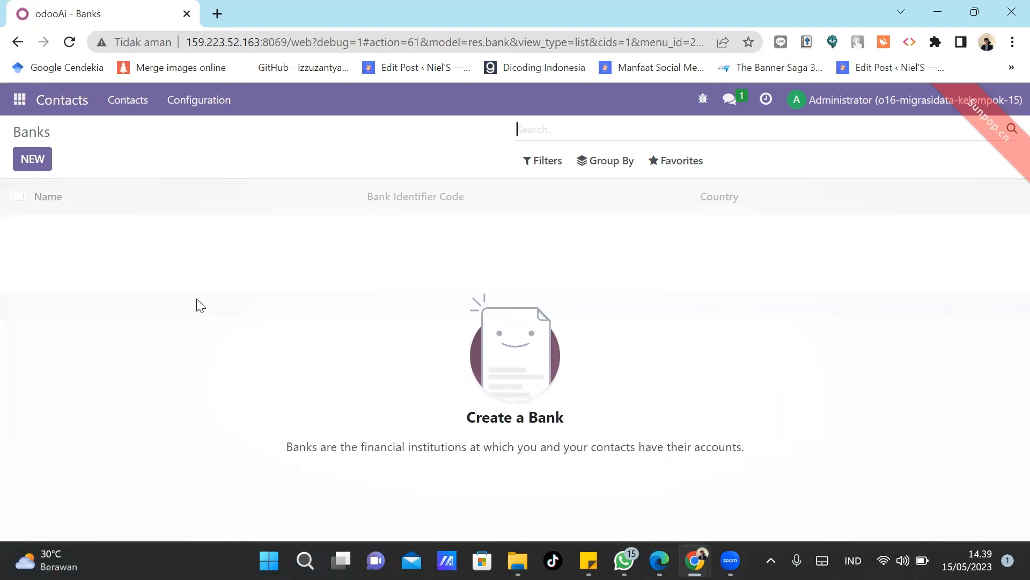
{"action": "left_click", "coordinate": [681, 164]}
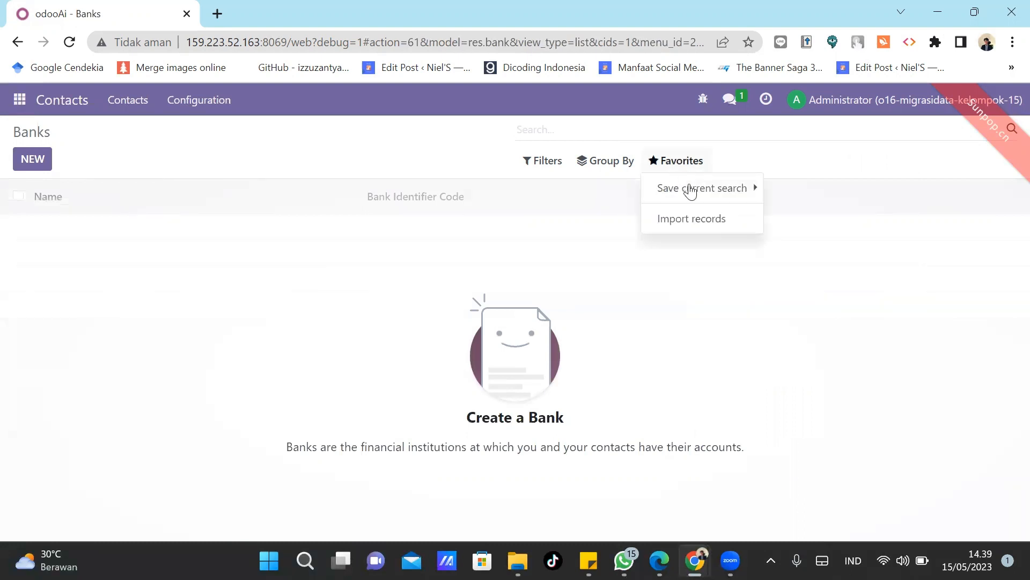
{"action": "left_click", "coordinate": [699, 229]}
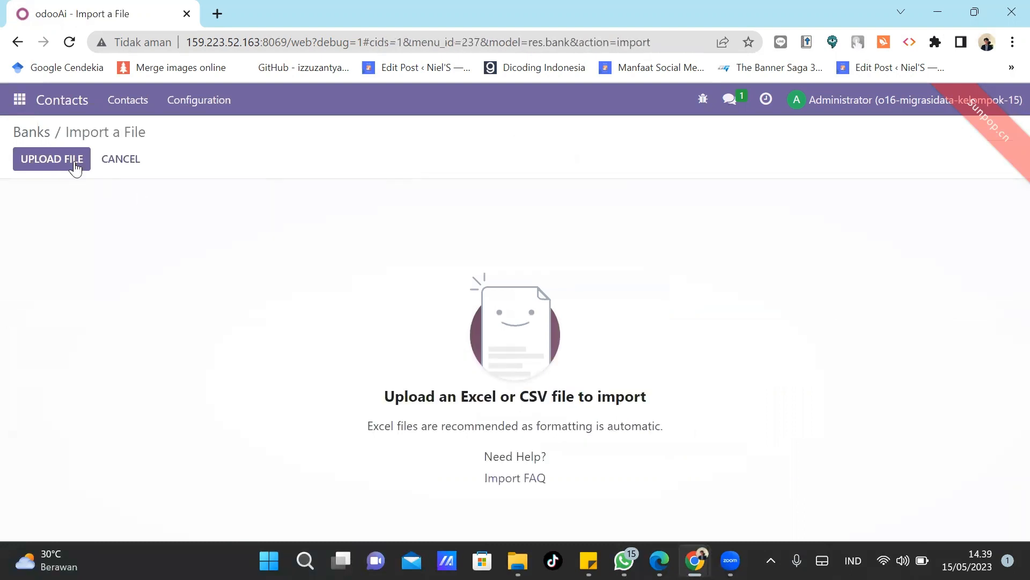
Upload the '02 Bank - 02 import.bank.csv' file into the bank import.
{"action": "left_click", "coordinate": [68, 164]}
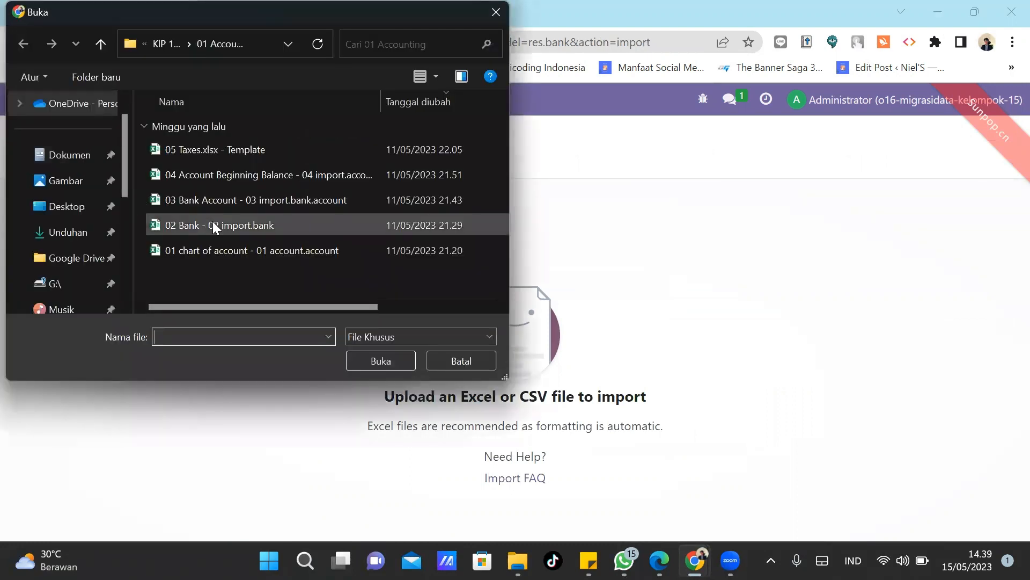
{"action": "double_click", "coordinate": [213, 225]}
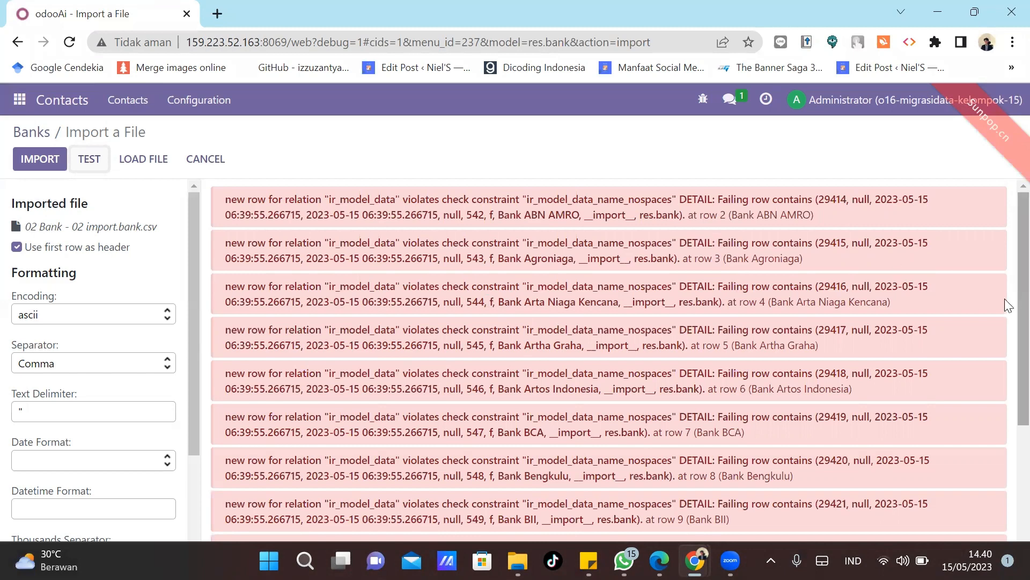
Unmap the id column's External ID field, retest the file, and import the banks.
{"action": "scroll", "coordinate": [1005, 298], "scroll_direction": "down", "scroll_amount": 5}
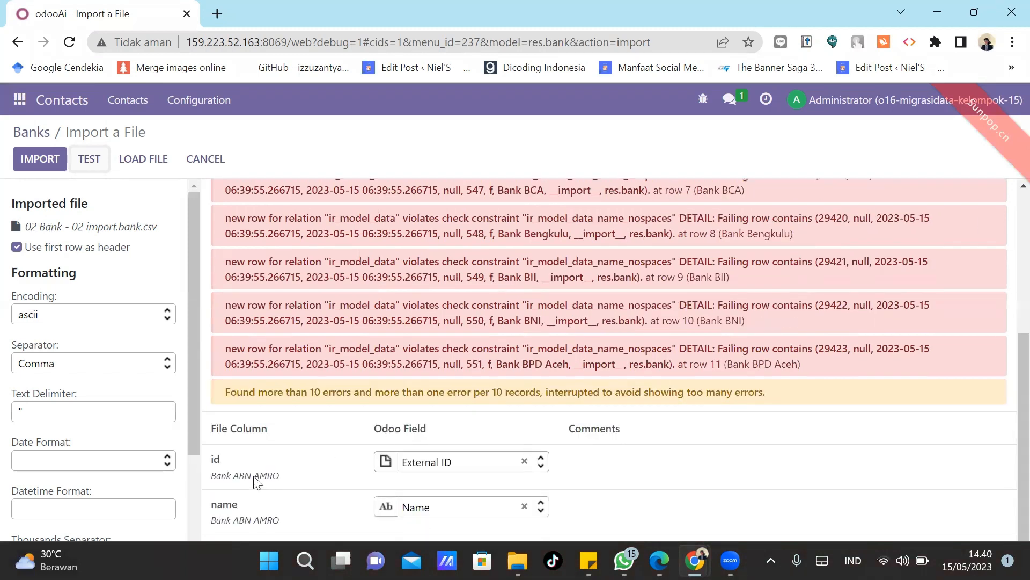
{"action": "mouse_move", "coordinate": [224, 472]}
{"action": "mouse_move", "coordinate": [385, 465]}
{"action": "mouse_move", "coordinate": [262, 482]}
{"action": "left_click", "coordinate": [527, 465]}
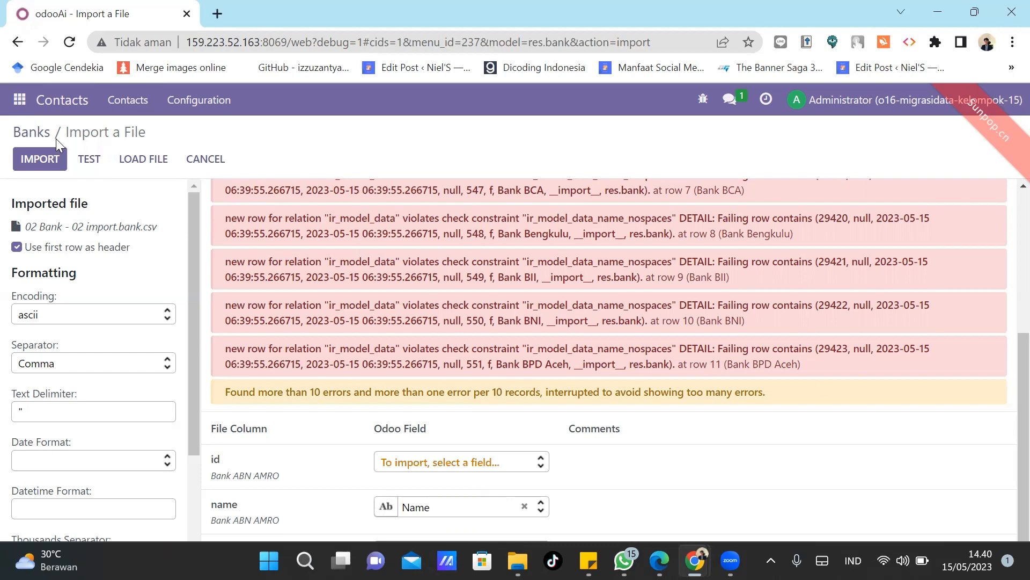
{"action": "left_click", "coordinate": [89, 161]}
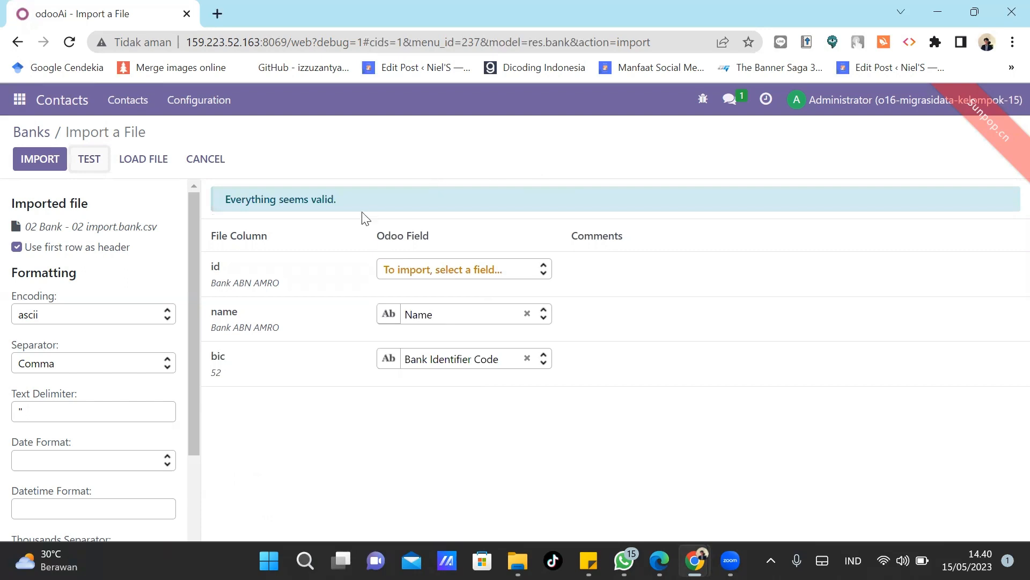
{"action": "mouse_move", "coordinate": [234, 288]}
{"action": "left_click", "coordinate": [33, 164]}
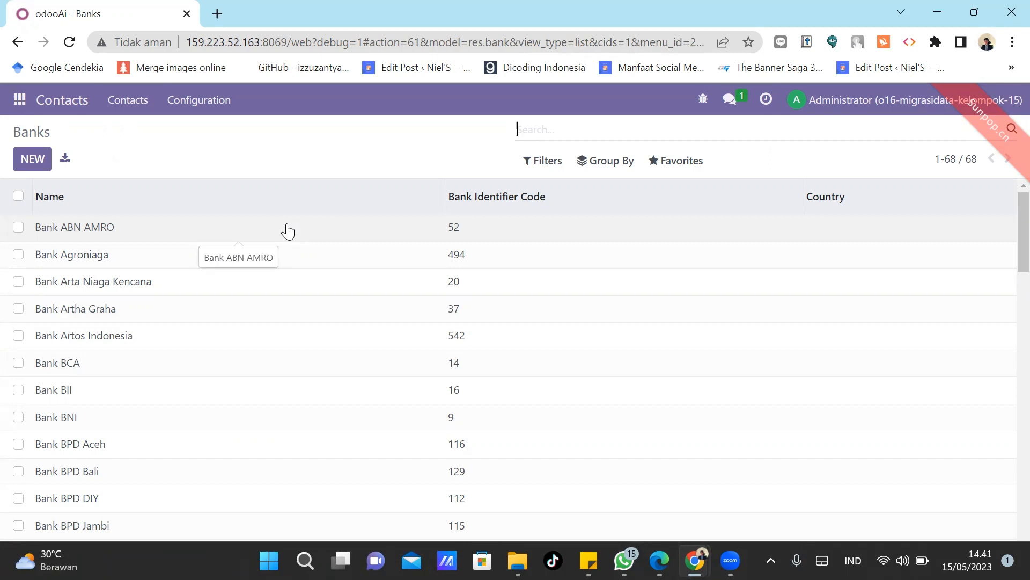
Go to Configuration > Bank Accounts, choose Import records, and start a file upload.
{"action": "left_click", "coordinate": [199, 100]}
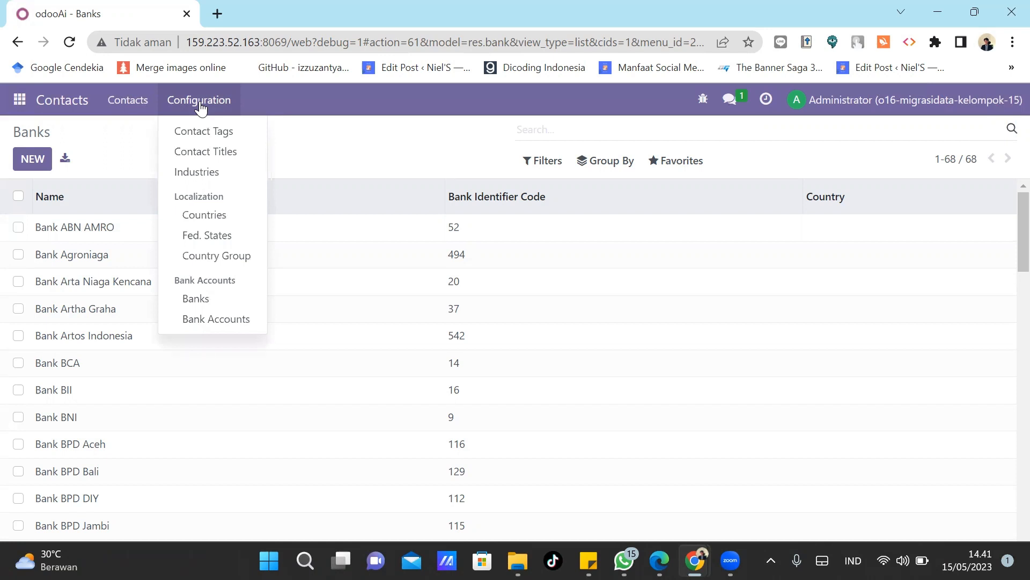
{"action": "left_click", "coordinate": [216, 322]}
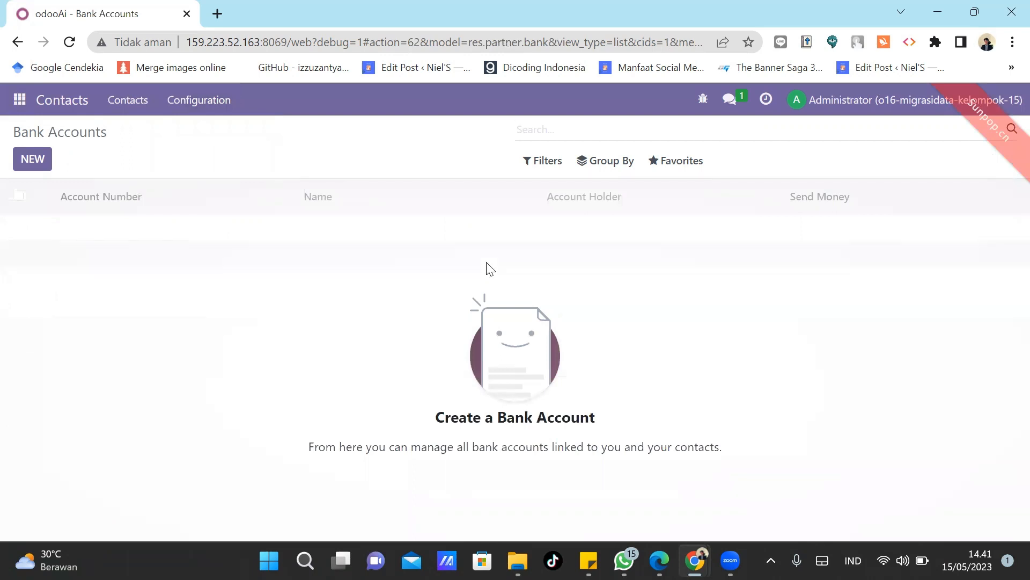
{"action": "left_click", "coordinate": [683, 170]}
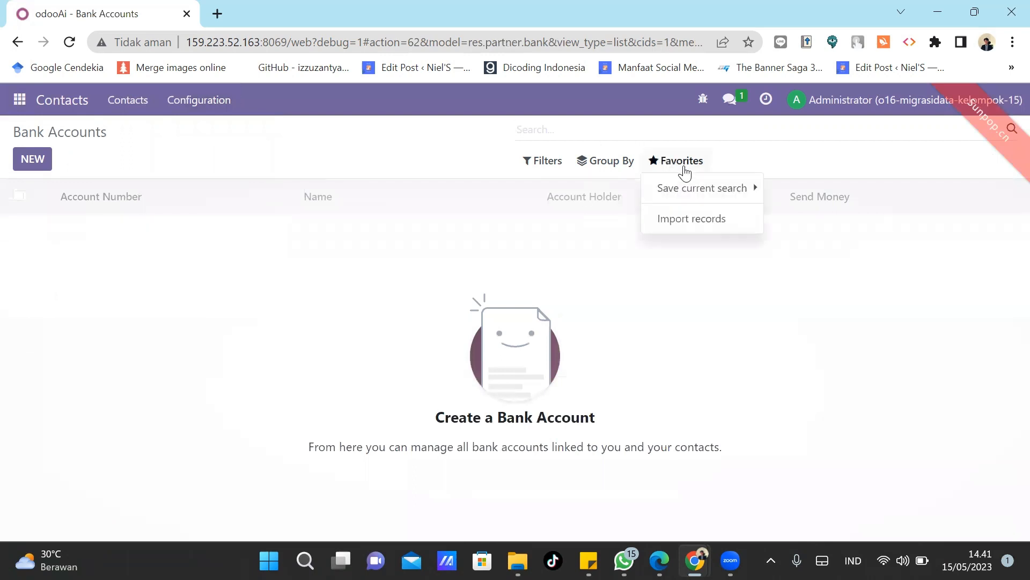
{"action": "left_click", "coordinate": [696, 232]}
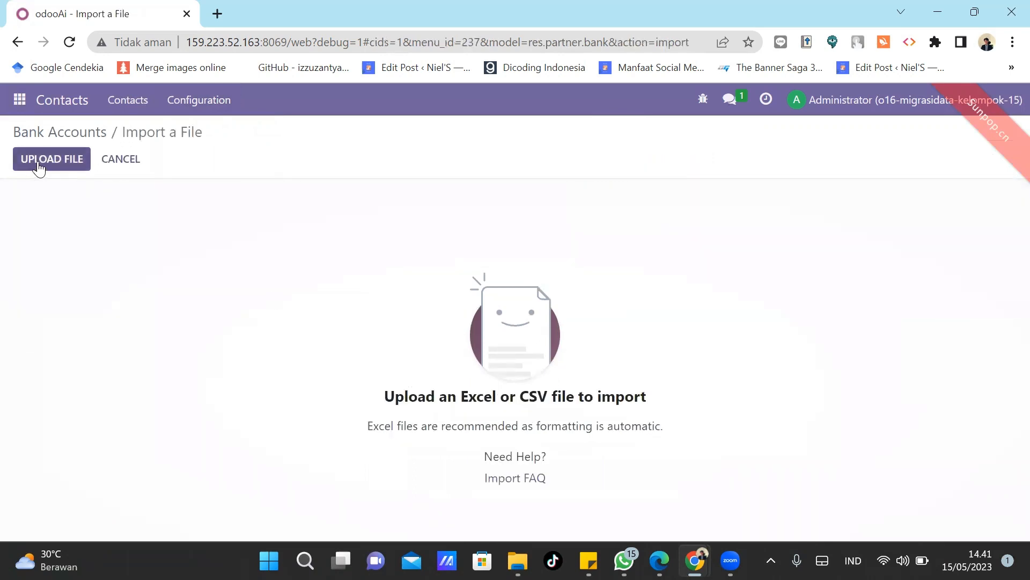
{"action": "left_click", "coordinate": [38, 161]}
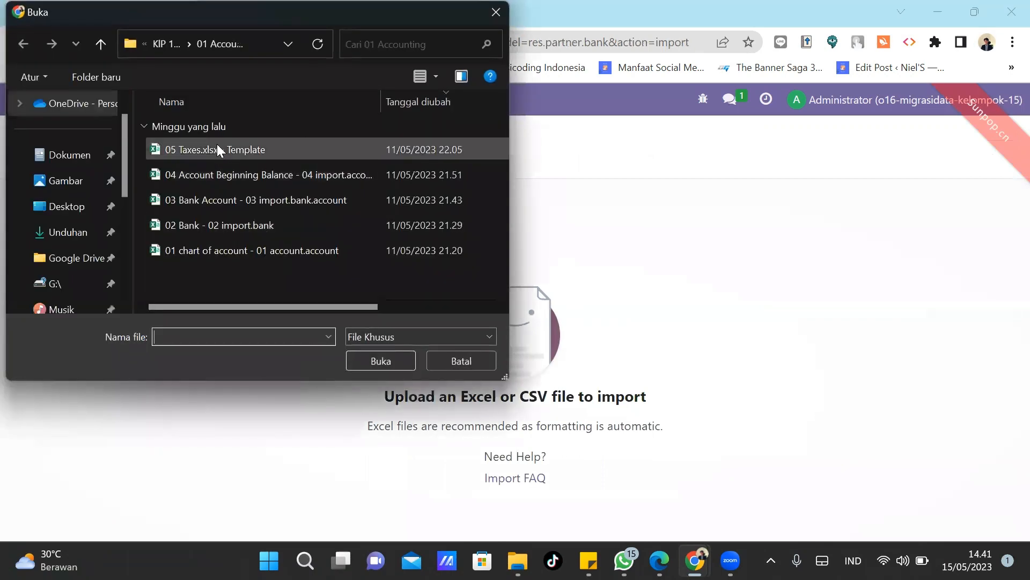
Load the 03 Bank Account CSV, leave its code column unmapped, and test it as valid.
{"action": "double_click", "coordinate": [236, 200]}
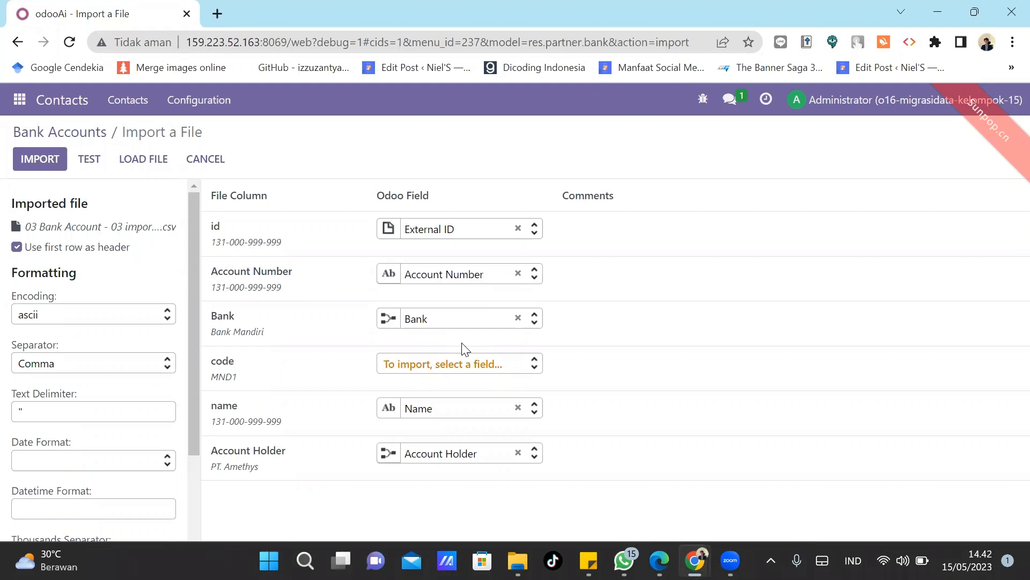
{"action": "left_click", "coordinate": [453, 368]}
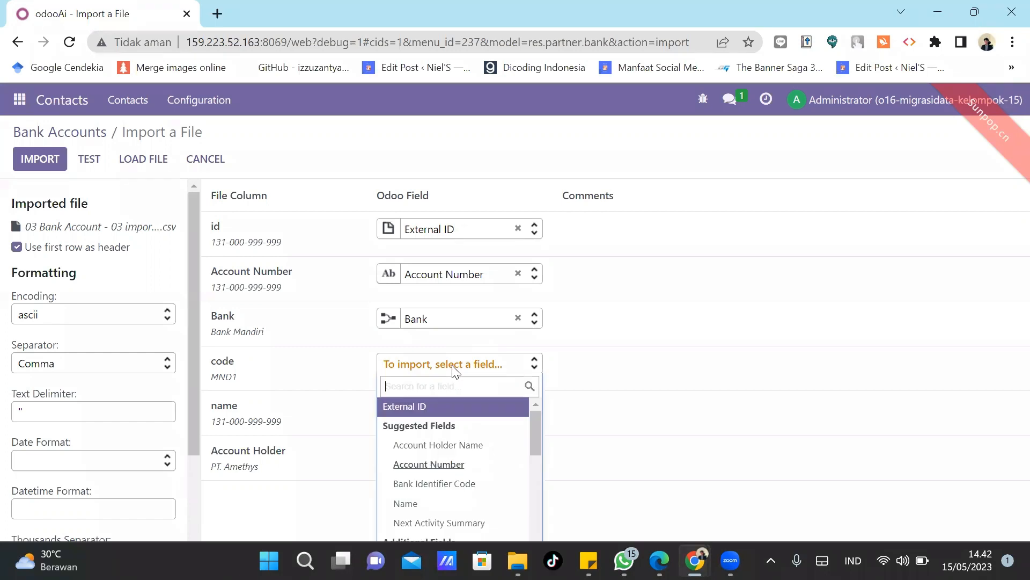
{"action": "key", "text": "Down"}
{"action": "key", "text": "Down"}
{"action": "key", "text": "Down"}
{"action": "key", "text": "Down"}
{"action": "key", "text": "Down"}
{"action": "key", "text": "Down"}
{"action": "key", "text": "Down"}
{"action": "key", "text": "Down"}
{"action": "key", "text": "Down"}
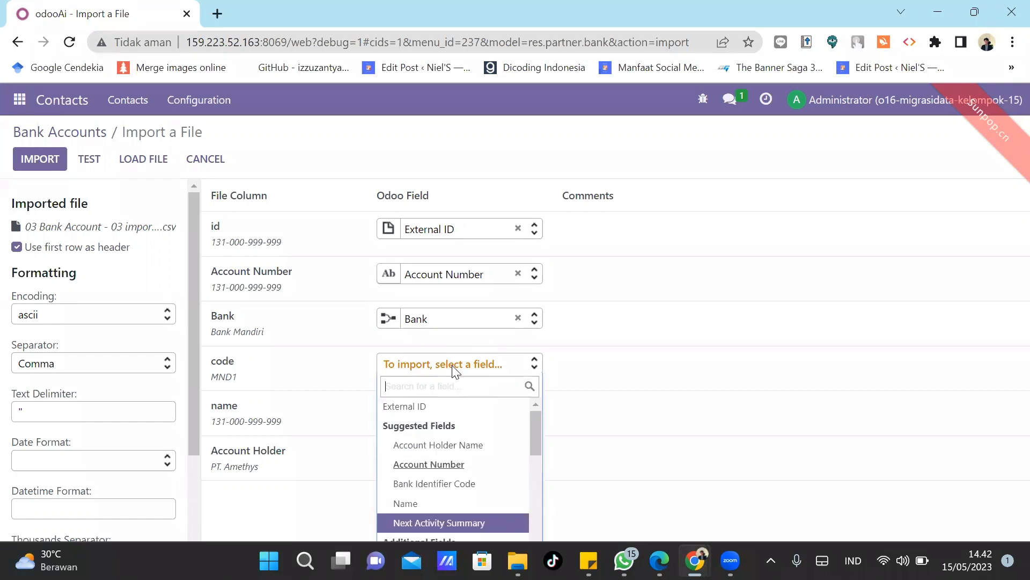
{"action": "key", "text": "Down"}
{"action": "key", "text": "Down"}
{"action": "key", "text": "Down"}
{"action": "key", "text": "Down"}
{"action": "key", "text": "Down"}
{"action": "key", "text": "Down"}
{"action": "key", "text": "Down"}
{"action": "key", "text": "Down"}
{"action": "key", "text": "Down"}
{"action": "key", "text": "Down"}
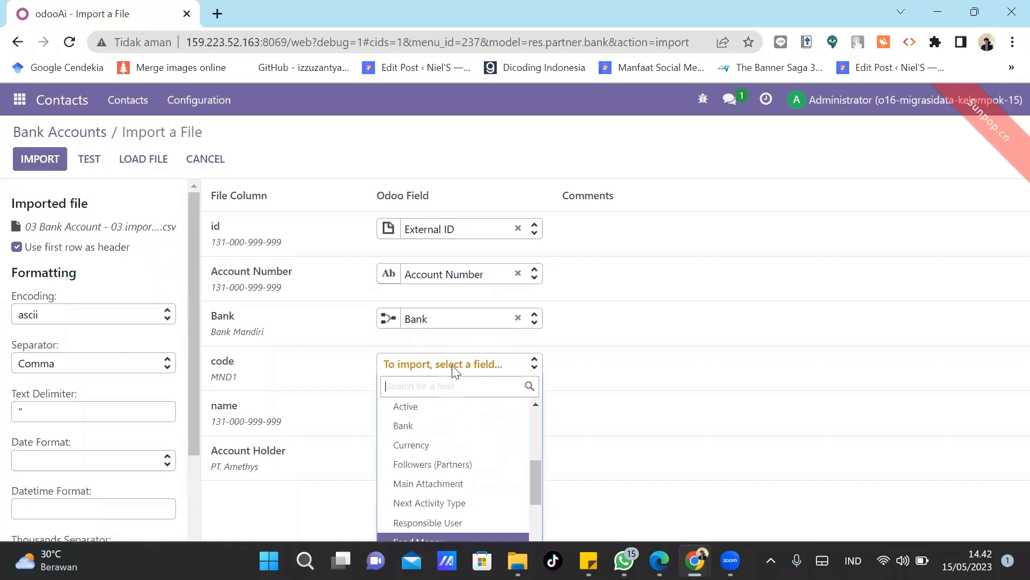
{"action": "key", "text": "Up"}
{"action": "key", "text": "Up"}
{"action": "key", "text": "Up"}
{"action": "key", "text": "Up"}
{"action": "key", "text": "Up"}
{"action": "key", "text": "Up"}
{"action": "key", "text": "Up"}
{"action": "key", "text": "Up"}
{"action": "key", "text": "Up"}
{"action": "key", "text": "Up"}
{"action": "key", "text": "Up"}
{"action": "key", "text": "Up"}
{"action": "key", "text": "Up"}
{"action": "key", "text": "Up"}
{"action": "key", "text": "Up"}
{"action": "key", "text": "Up"}
{"action": "key", "text": "Up"}
{"action": "key", "text": "Up"}
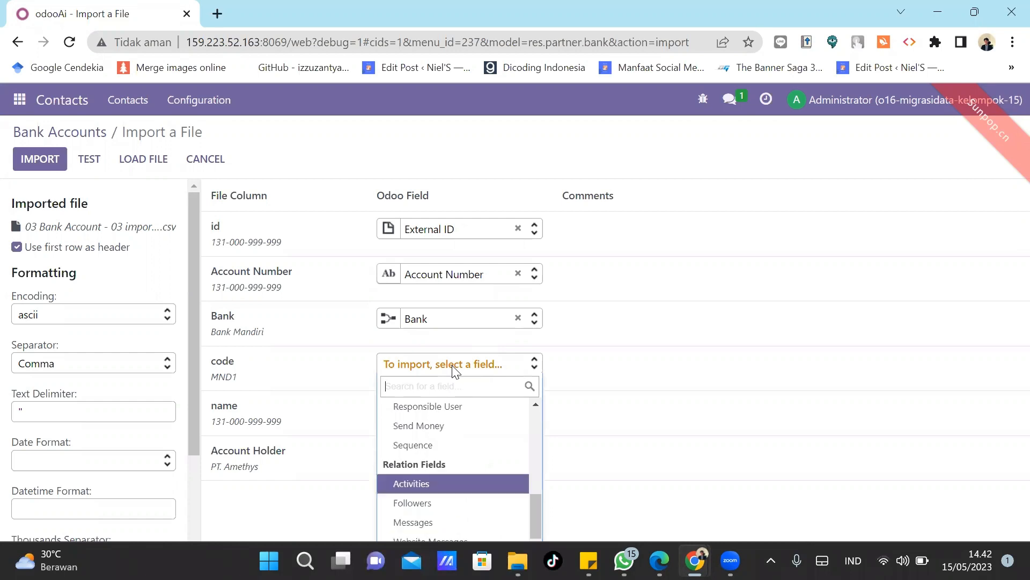
{"action": "key", "text": "Up"}
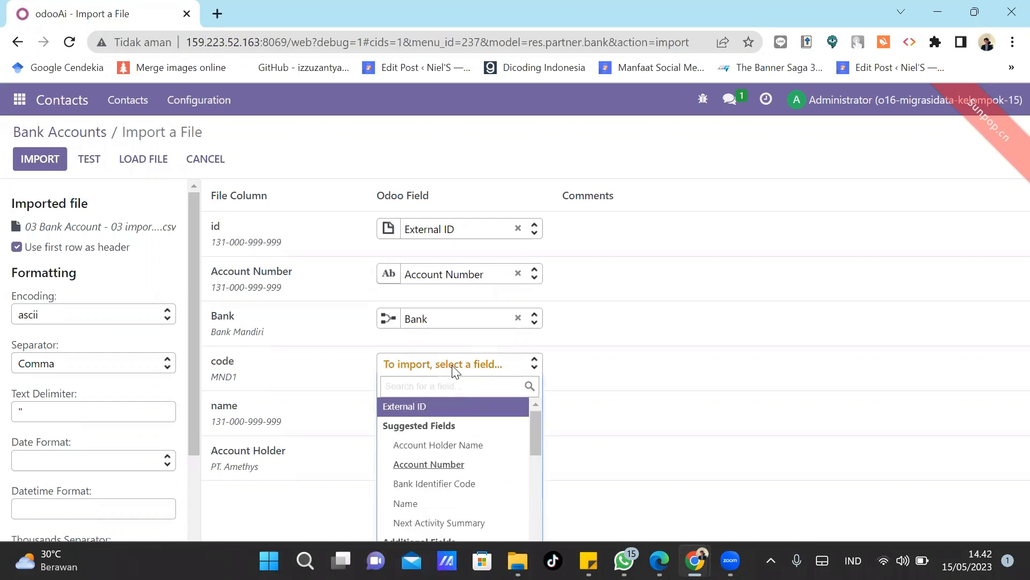
{"action": "left_click", "coordinate": [688, 148]}
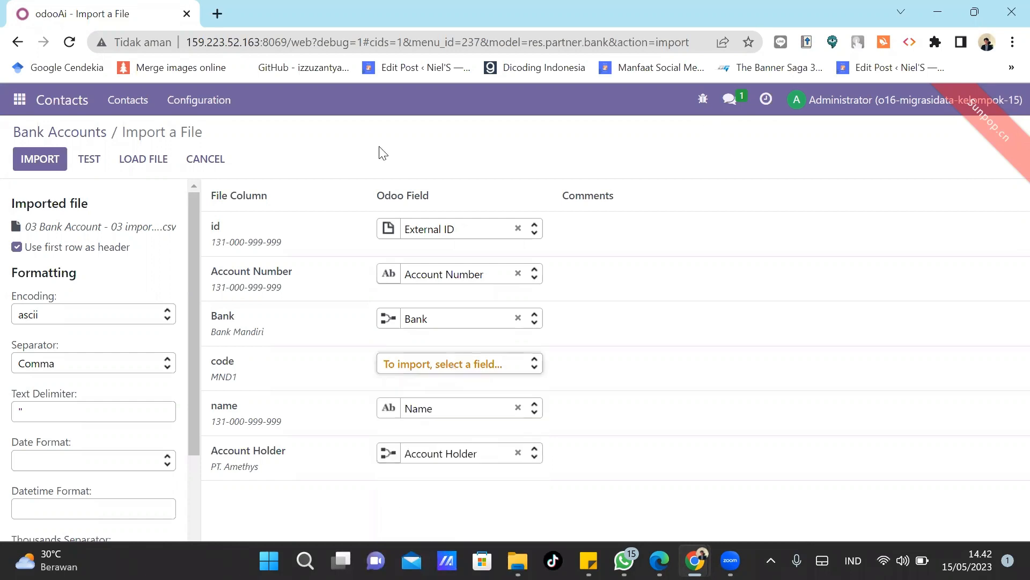
{"action": "left_click", "coordinate": [92, 160]}
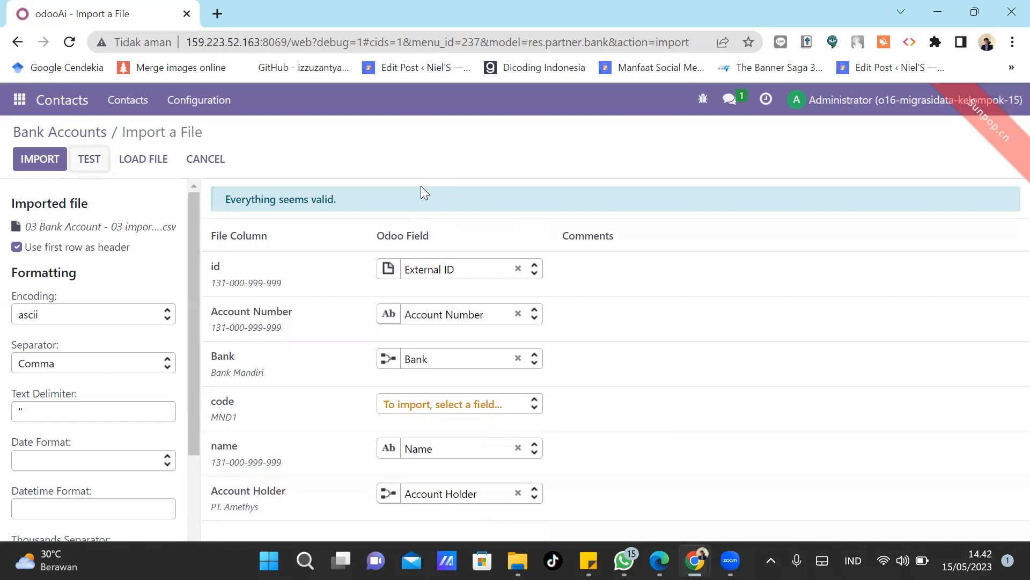
Map the code column to Bank Identifier Code, then test and import the five bank accounts.
{"action": "left_click", "coordinate": [442, 404]}
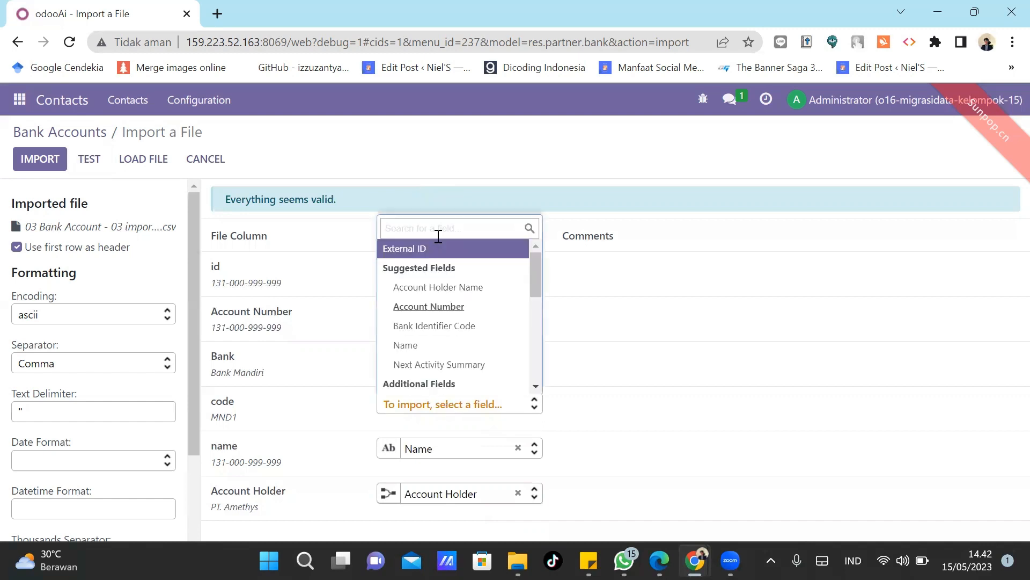
{"action": "type", "text": "c"}
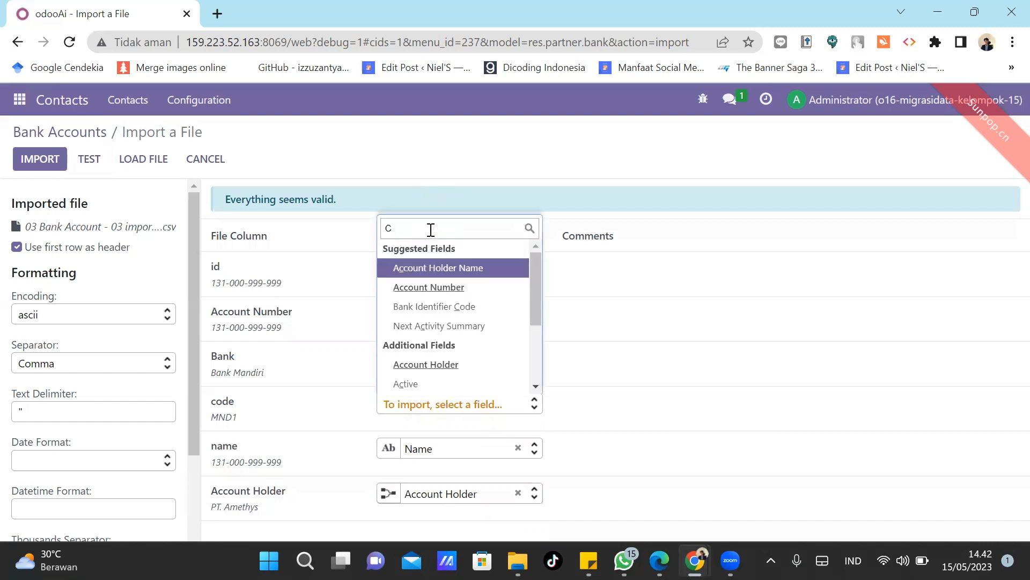
{"action": "key", "text": "Down"}
{"action": "key", "text": "Down"}
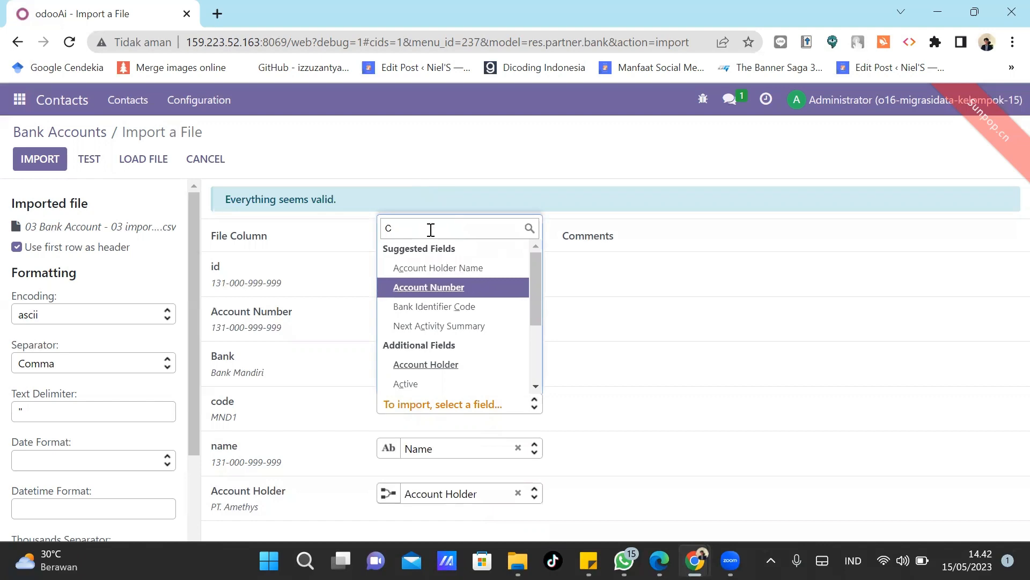
{"action": "key", "text": "Return"}
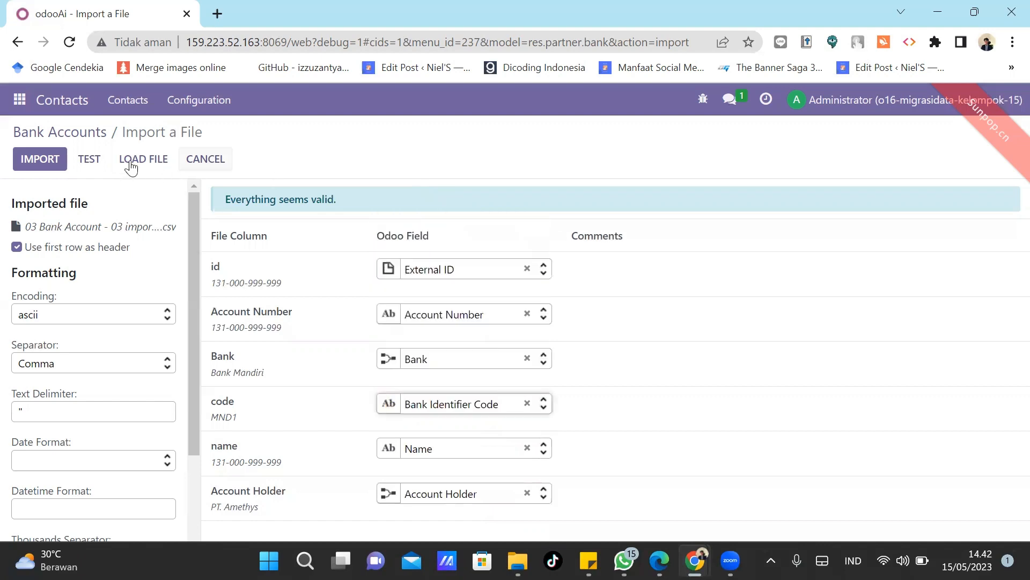
{"action": "left_click", "coordinate": [90, 161]}
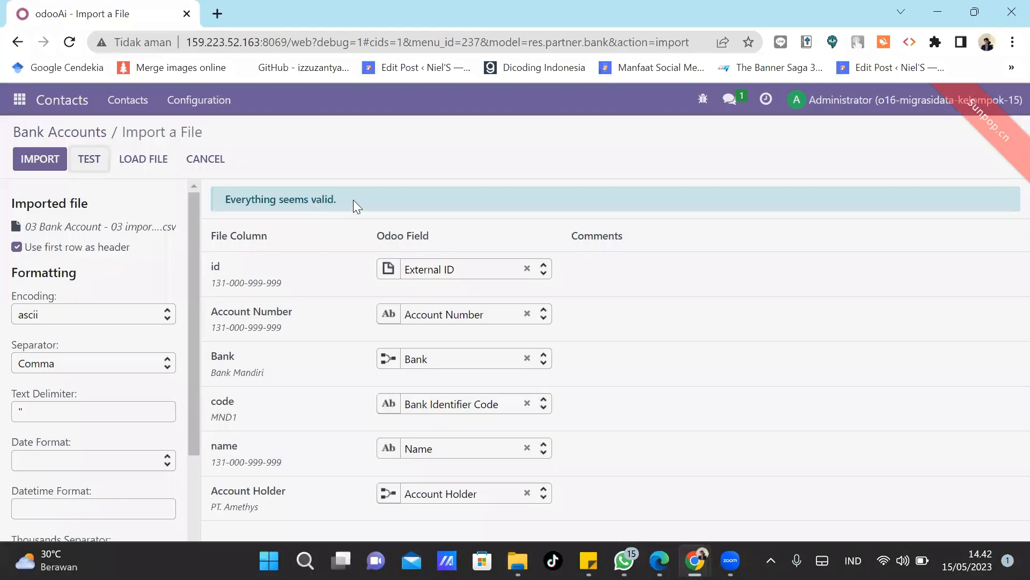
{"action": "left_click", "coordinate": [39, 161]}
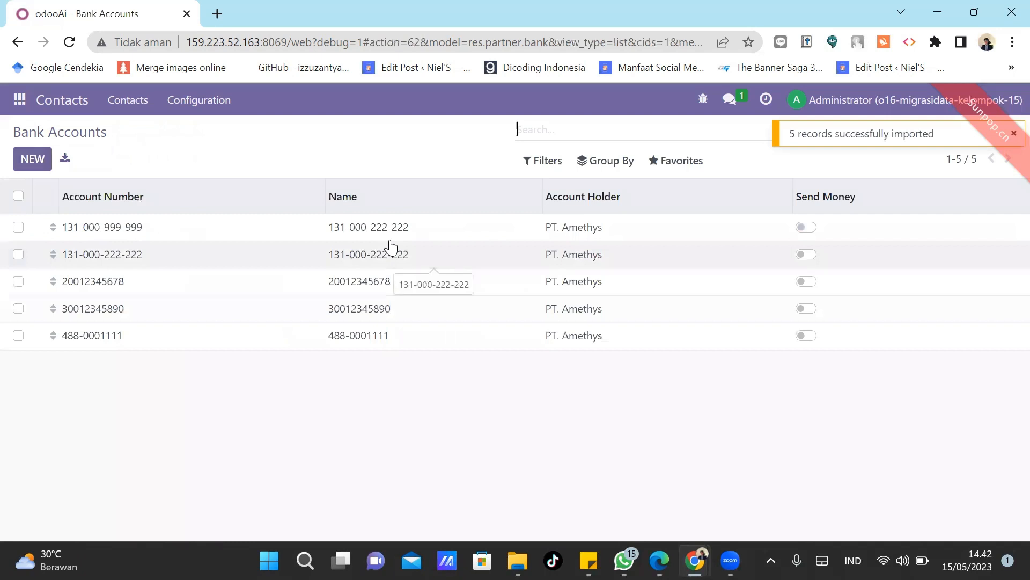
{"action": "left_click", "coordinate": [352, 234]}
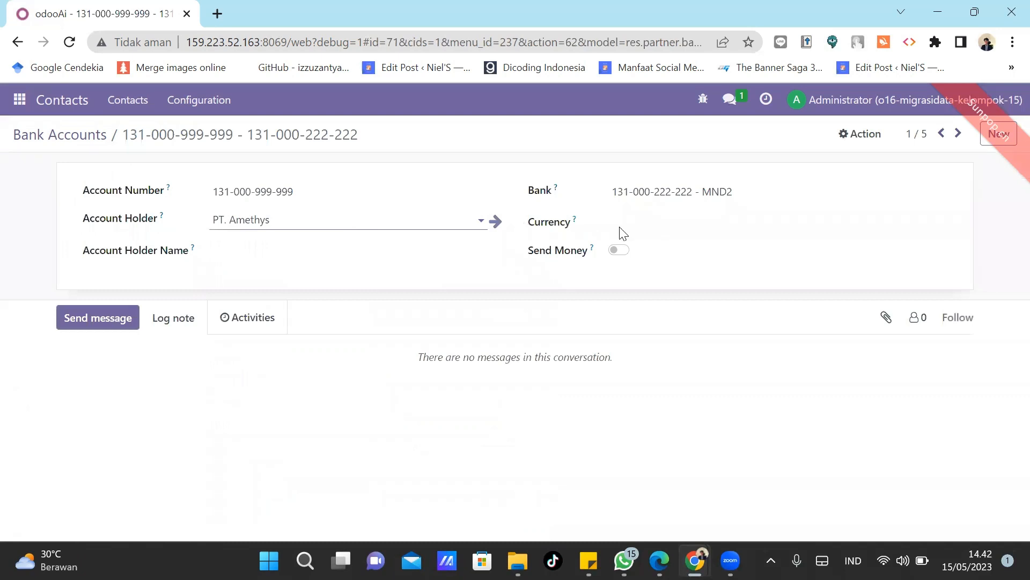
{"action": "left_click", "coordinate": [86, 146]}
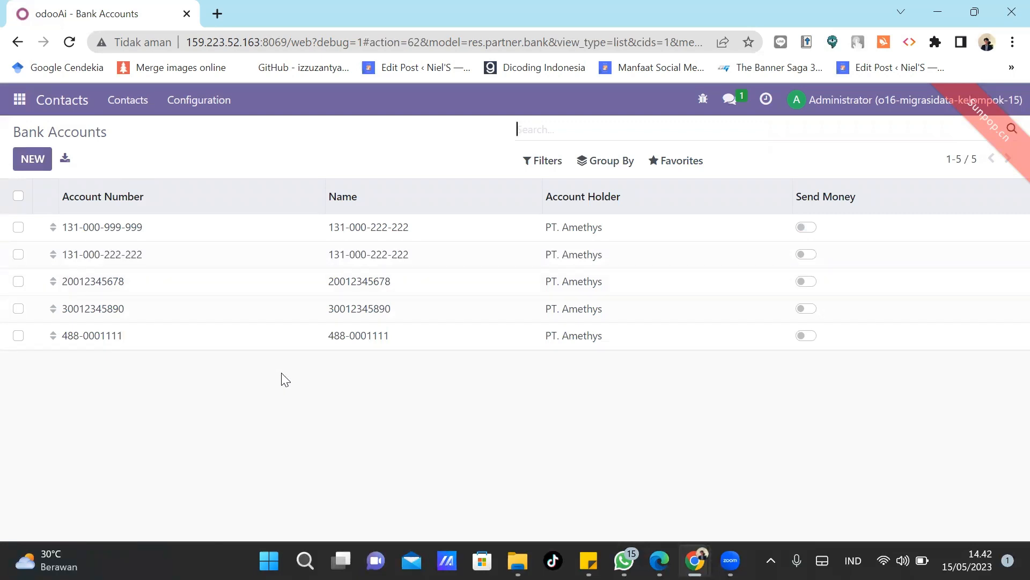
{"action": "mouse_move", "coordinate": [518, 561]}
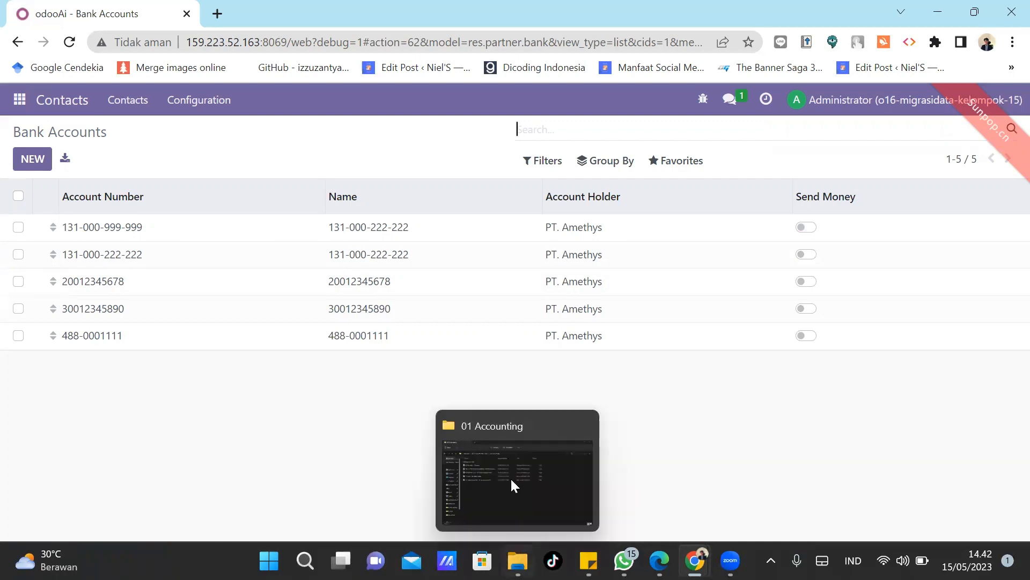
{"action": "left_click", "coordinate": [510, 478]}
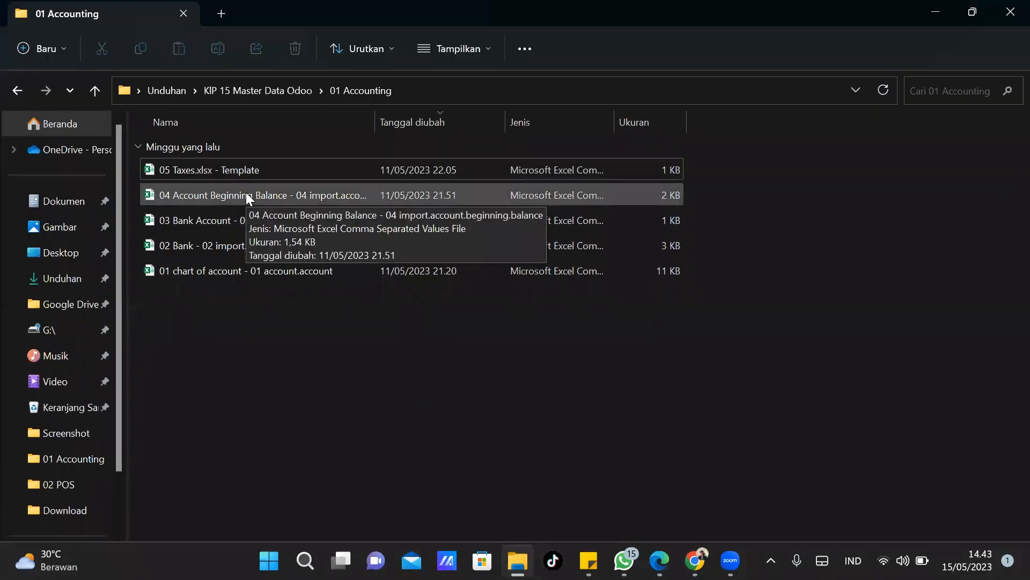
{"action": "left_click", "coordinate": [943, 12]}
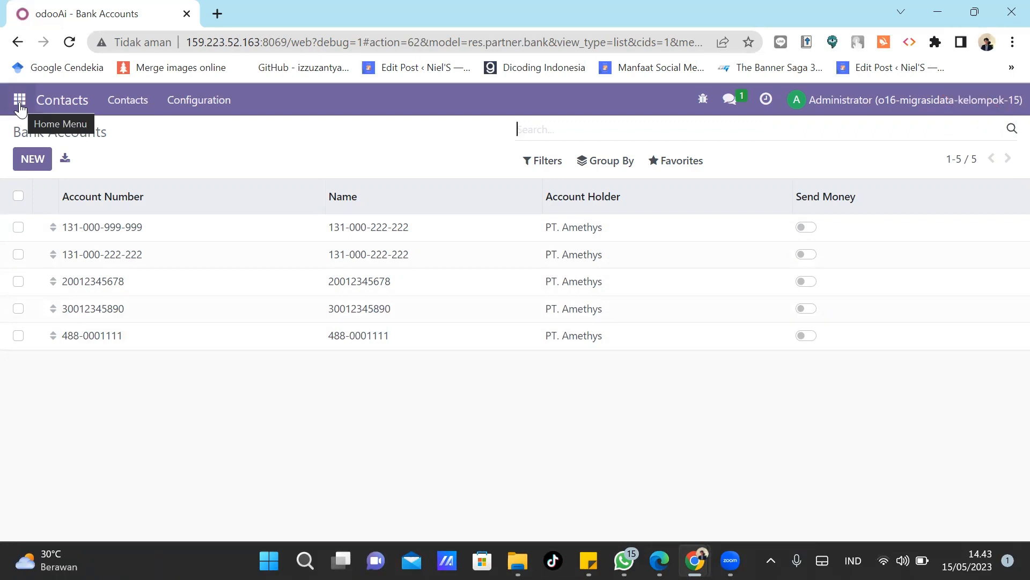
Go to Accounting > Journal Entries and choose Import records from the Favorites menu.
{"action": "left_click", "coordinate": [20, 102]}
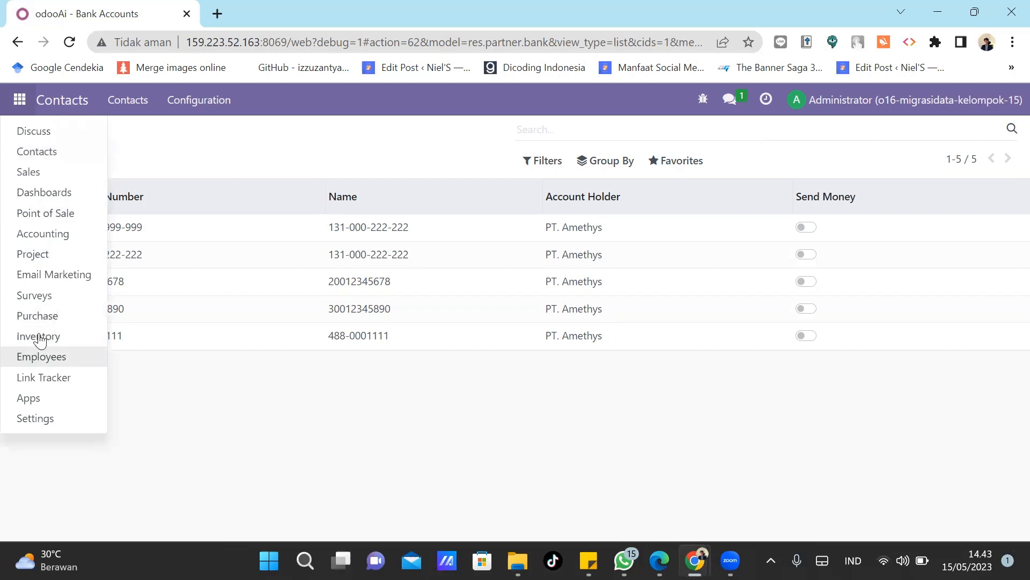
{"action": "left_click", "coordinate": [52, 238]}
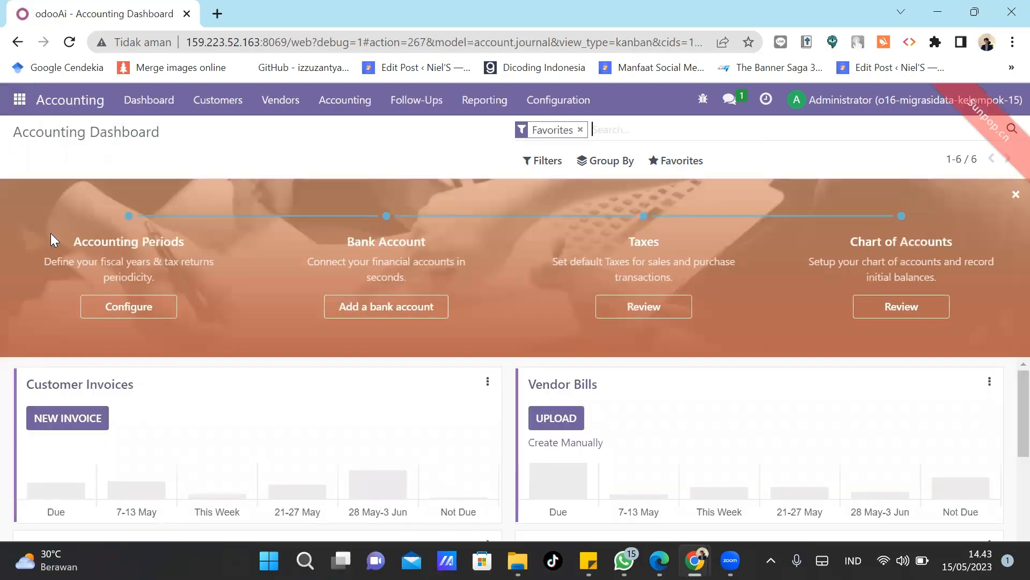
{"action": "left_click", "coordinate": [332, 107]}
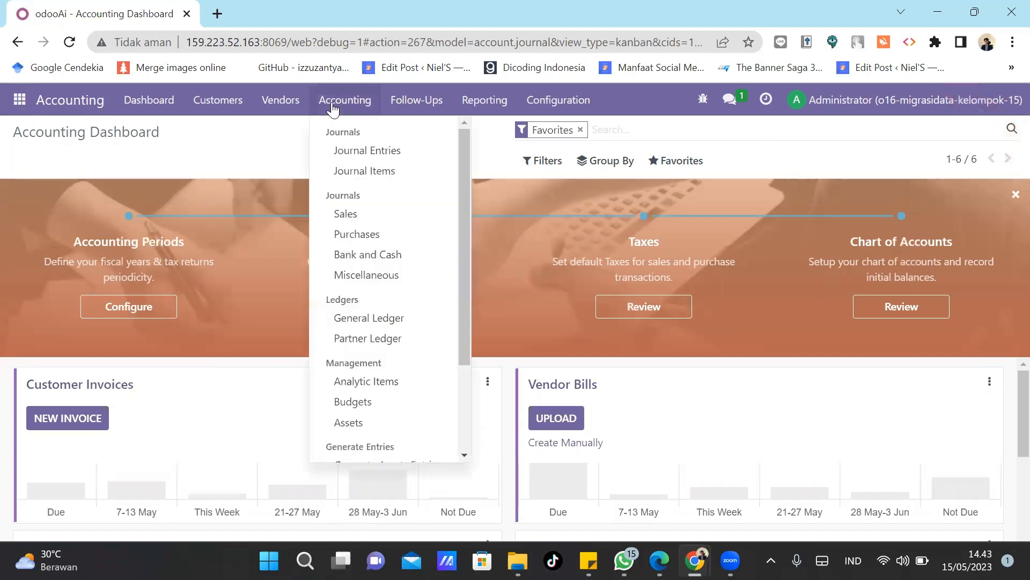
{"action": "left_click", "coordinate": [373, 153]}
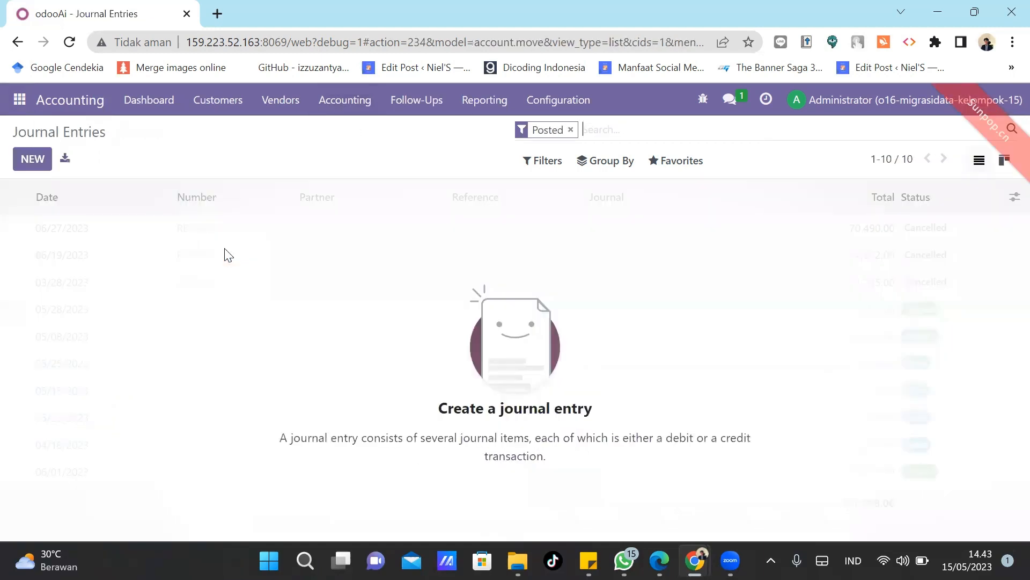
{"action": "left_click", "coordinate": [691, 162]}
{"action": "left_click", "coordinate": [697, 188]}
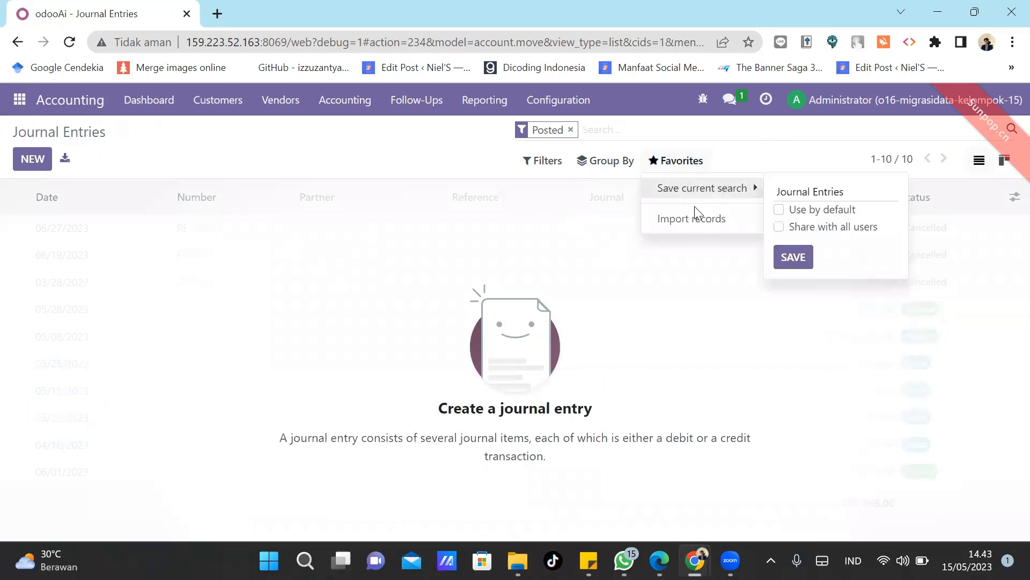
{"action": "left_click", "coordinate": [695, 220]}
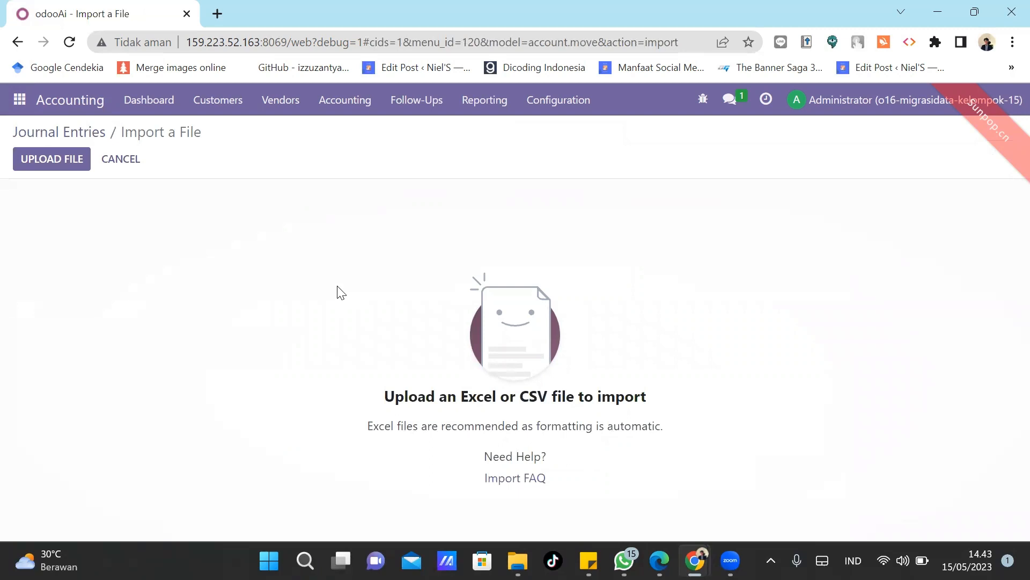
Upload the 04 Account Beginning Balance CSV and bring the 01 Accounting folder forward.
{"action": "left_click", "coordinate": [62, 167]}
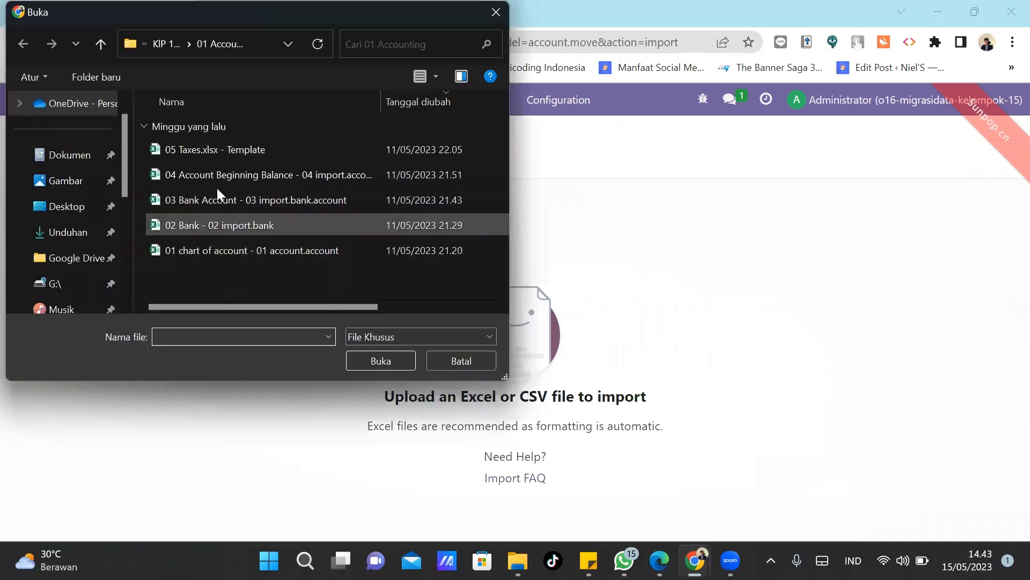
{"action": "double_click", "coordinate": [212, 174]}
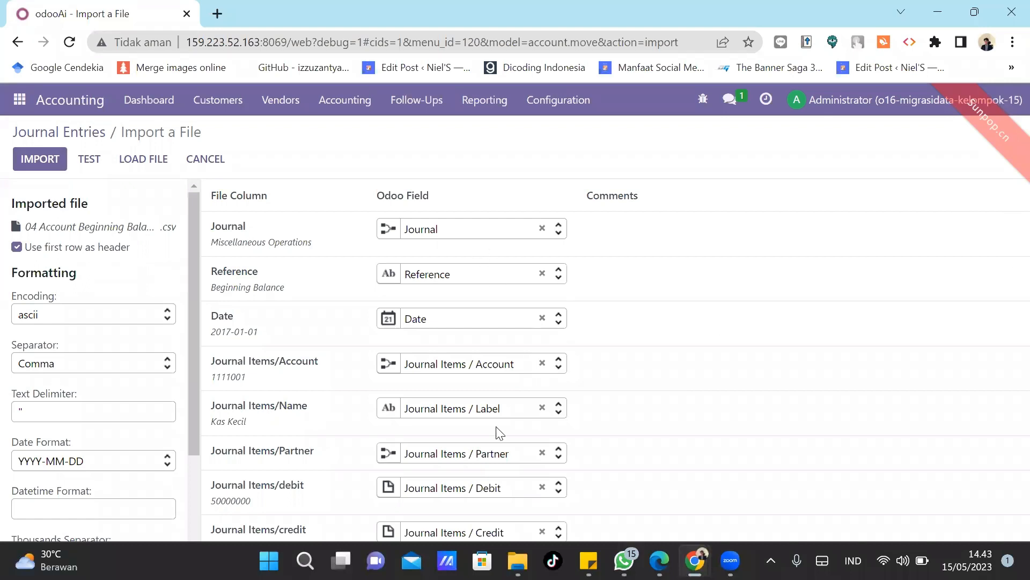
{"action": "mouse_move", "coordinate": [518, 561]}
{"action": "left_click", "coordinate": [503, 516]}
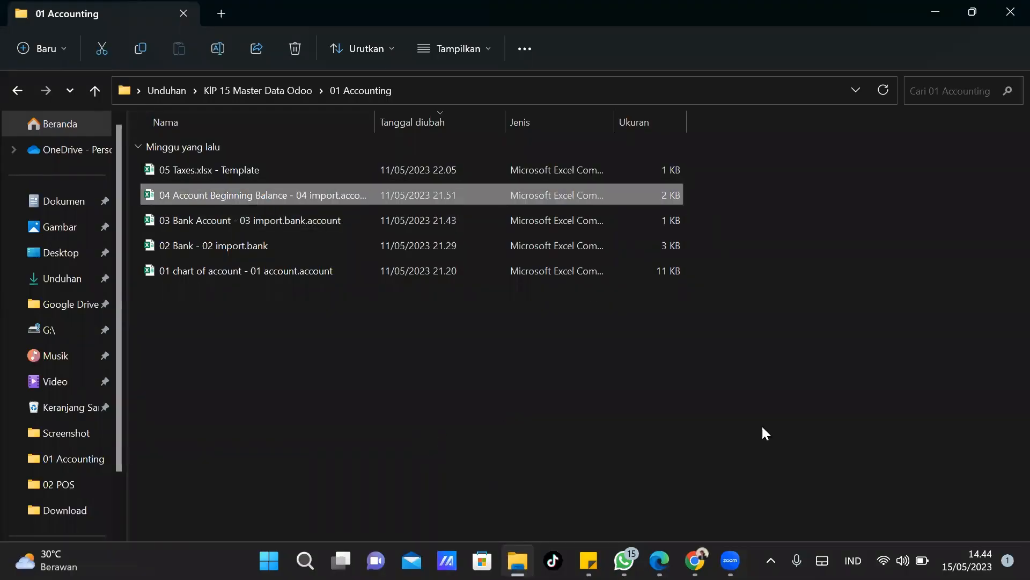
Review the beginning-balance CSV in a maximized Excel window, then minimize Excel and the folder.
{"action": "key", "text": "super"}
{"action": "key", "text": "super"}
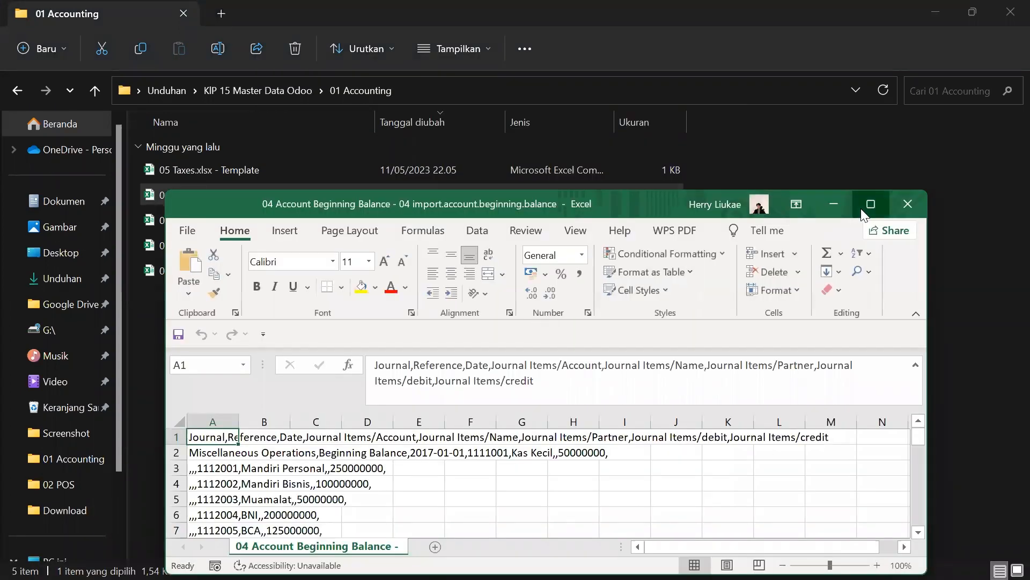
{"action": "left_click", "coordinate": [861, 208]}
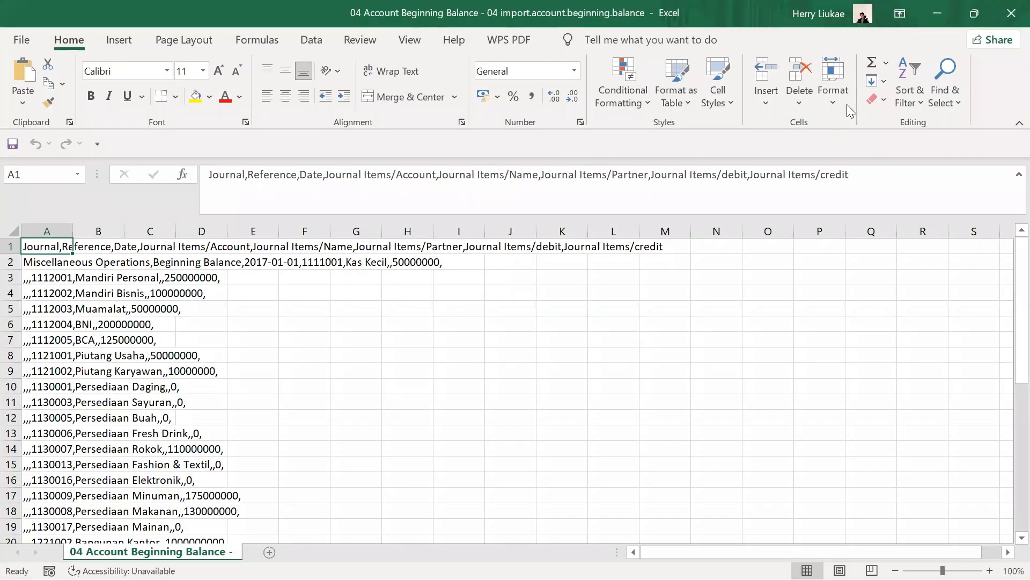
{"action": "left_click", "coordinate": [930, 10]}
{"action": "left_click", "coordinate": [934, 14]}
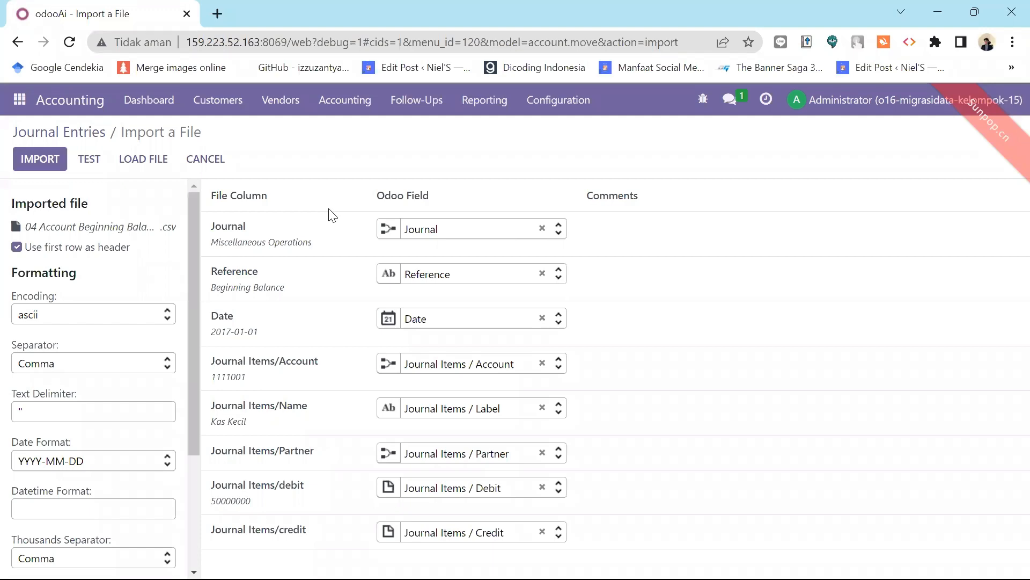
Test and import the CSV, creating draft entry MISC/2017/01/0001 totalling 6,408,000,000.00.
{"action": "left_click", "coordinate": [88, 157]}
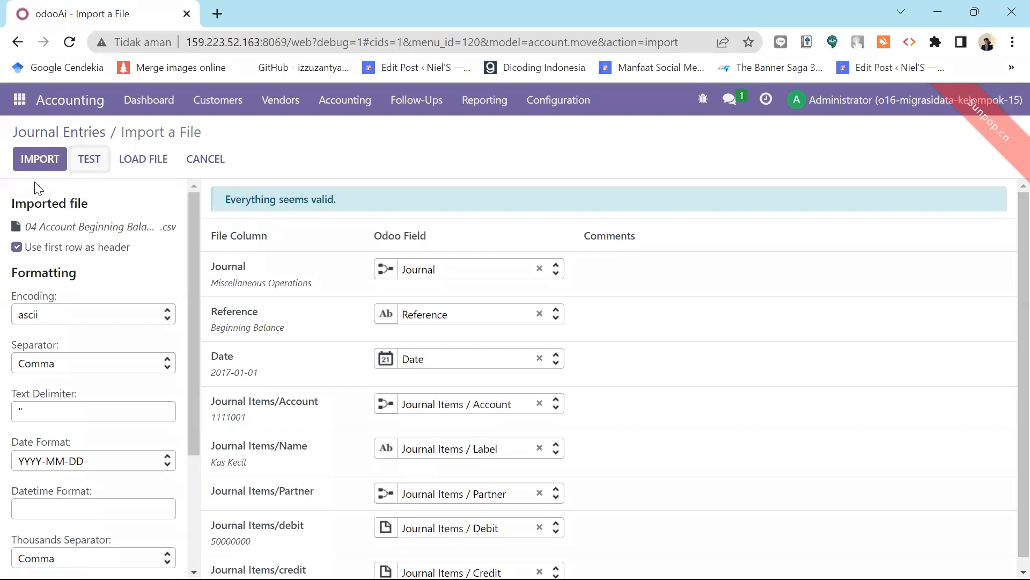
{"action": "left_click", "coordinate": [35, 161]}
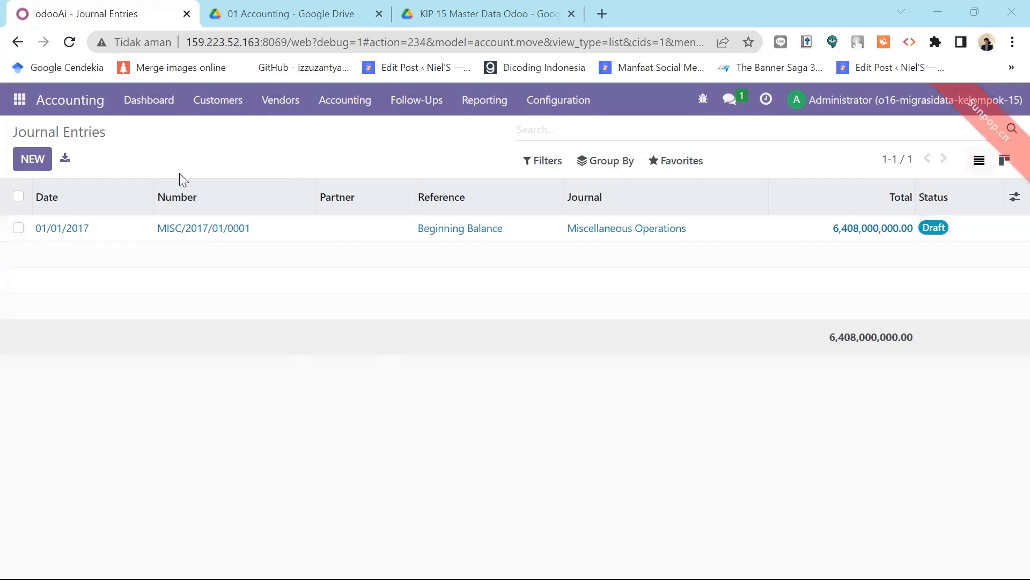
Review the journal items of draft entry MISC/2017/01/0001, then switch to the Google Drive preview.
{"action": "left_click", "coordinate": [70, 233]}
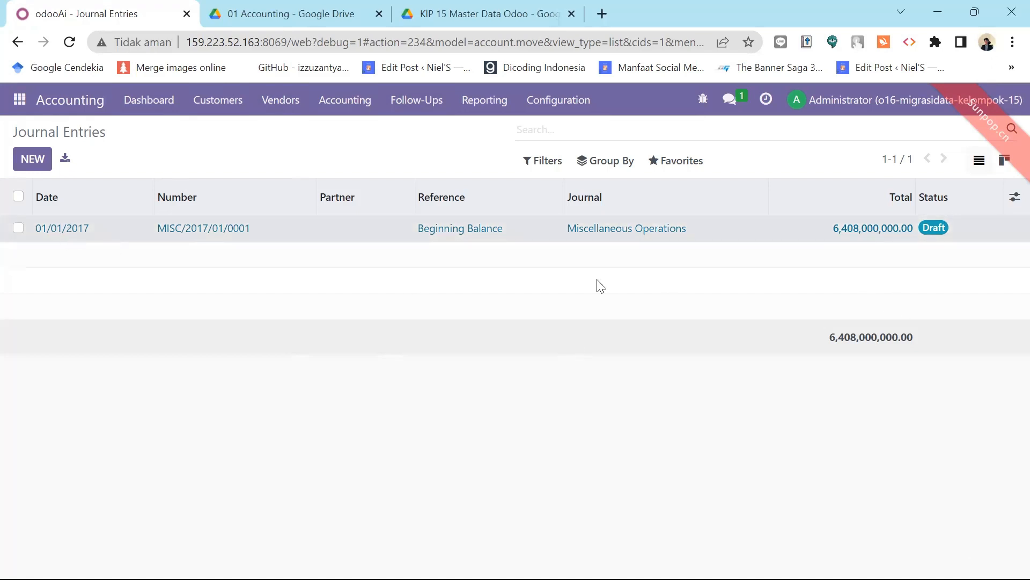
{"action": "scroll", "coordinate": [1006, 271], "scroll_direction": "down", "scroll_amount": 3}
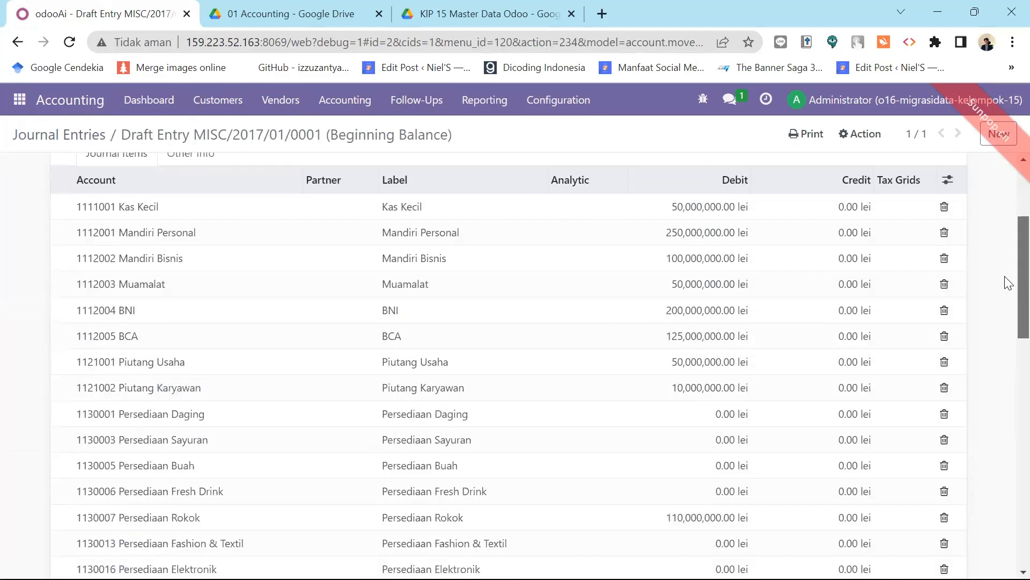
{"action": "scroll", "coordinate": [1008, 283], "scroll_direction": "down", "scroll_amount": 15}
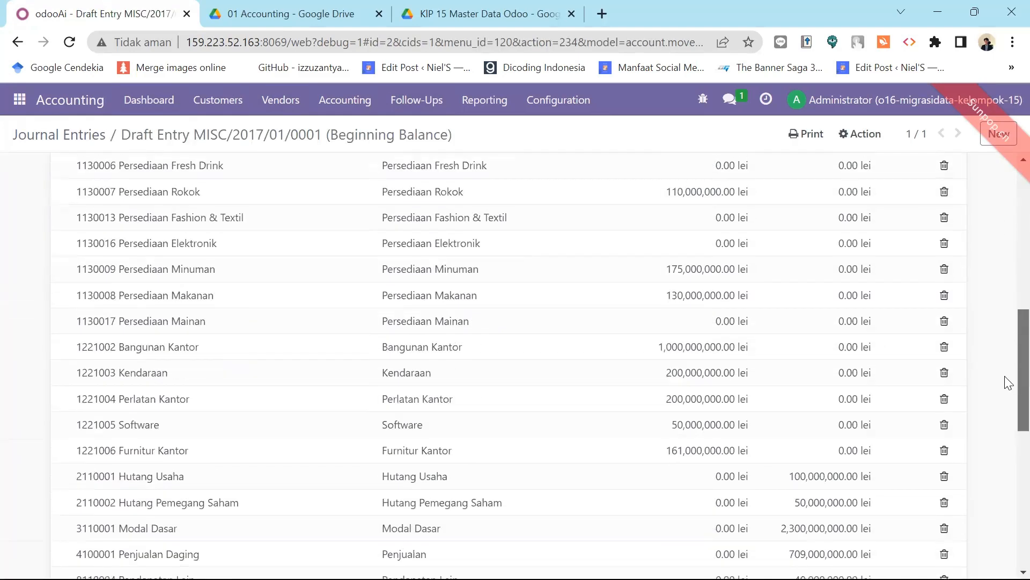
{"action": "scroll", "coordinate": [1008, 322], "scroll_direction": "up", "scroll_amount": 15}
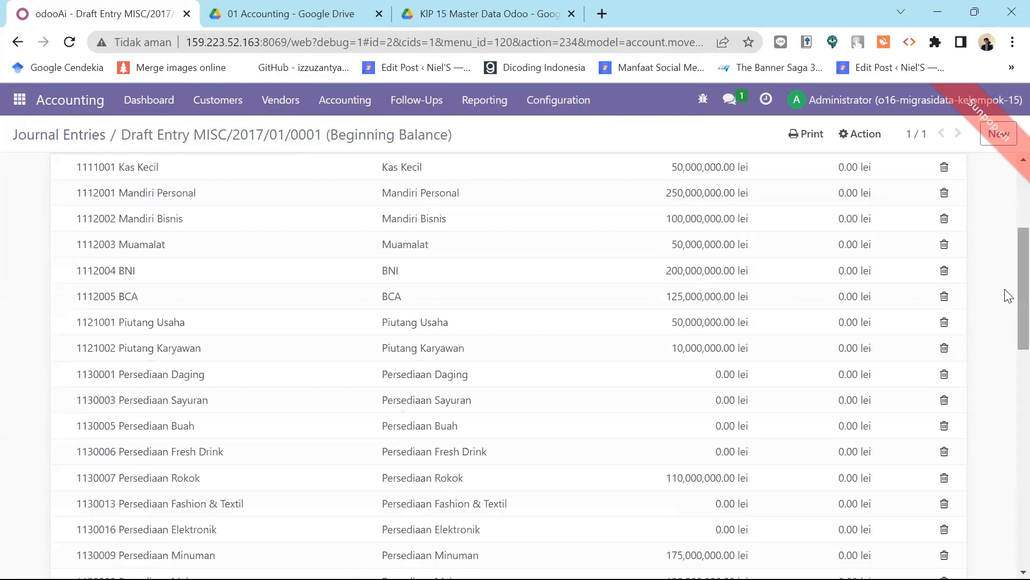
{"action": "scroll", "coordinate": [1007, 322], "scroll_direction": "up", "scroll_amount": 4}
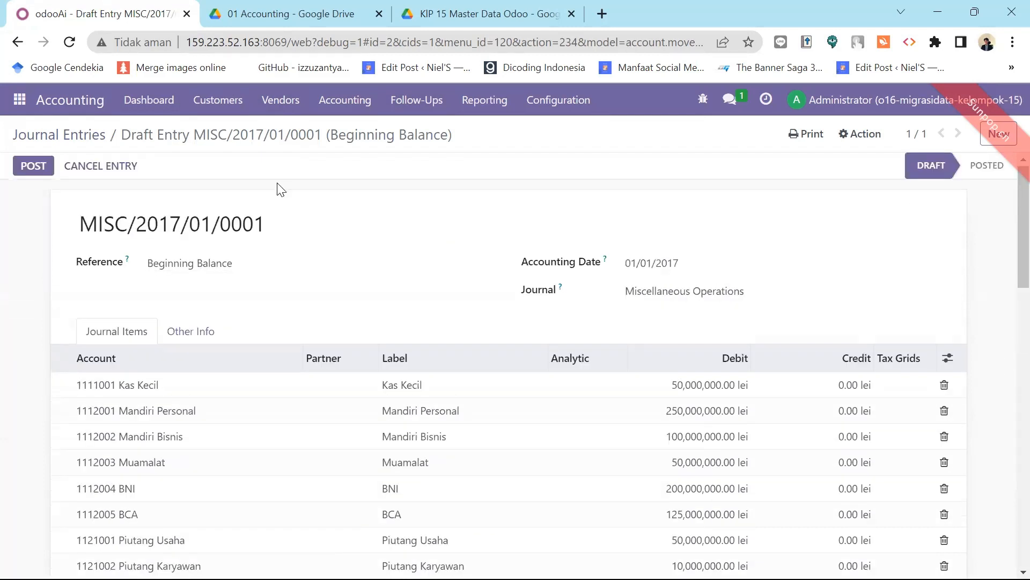
{"action": "left_click", "coordinate": [269, 13]}
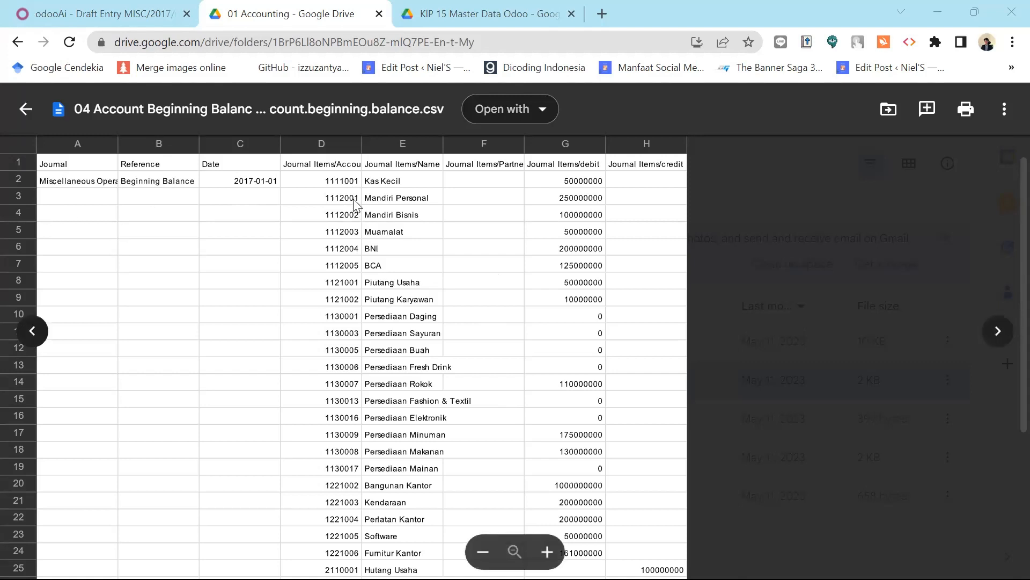
Preview the 03 Bank Account, beginning-balance and 05 Taxes CSVs, then go back to the Odoo entry.
{"action": "left_click", "coordinate": [34, 332]}
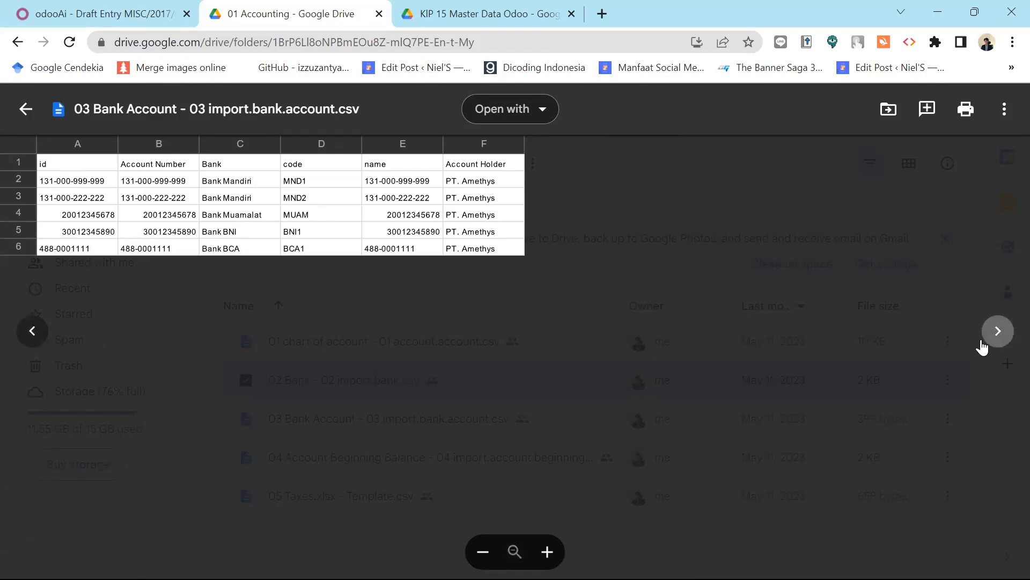
{"action": "left_click", "coordinate": [997, 333]}
{"action": "left_click", "coordinate": [997, 333]}
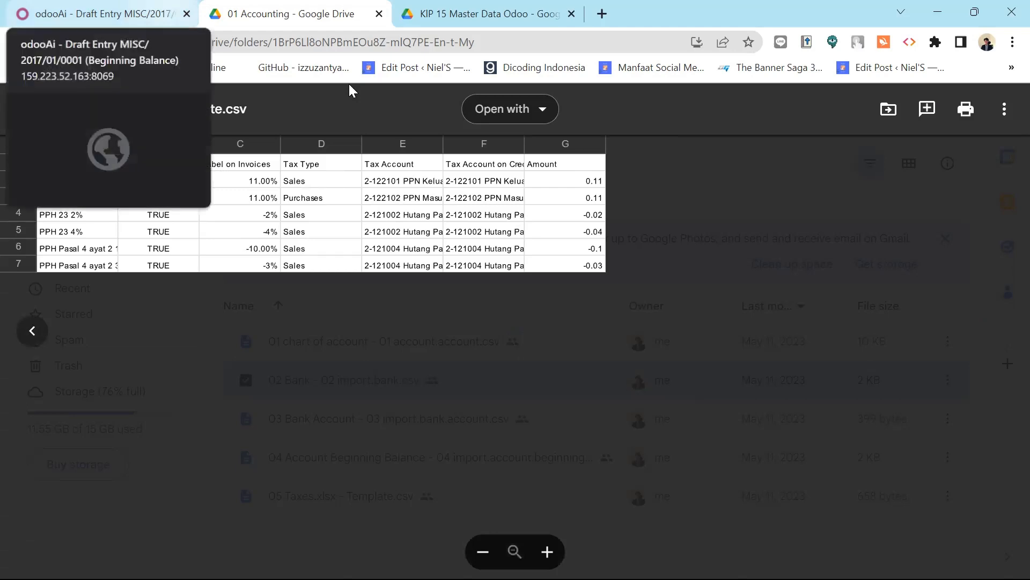
{"action": "left_click", "coordinate": [132, 16]}
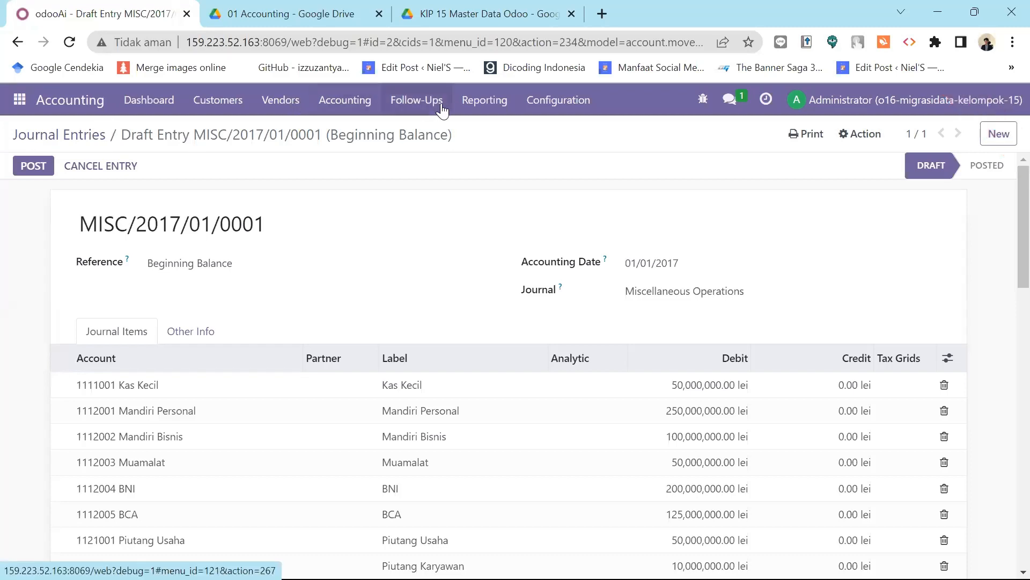
Select all six taxes under Configuration > Taxes, including PPN OUT 11% and PPN IN 11%, and delete them.
{"action": "left_click", "coordinate": [576, 106]}
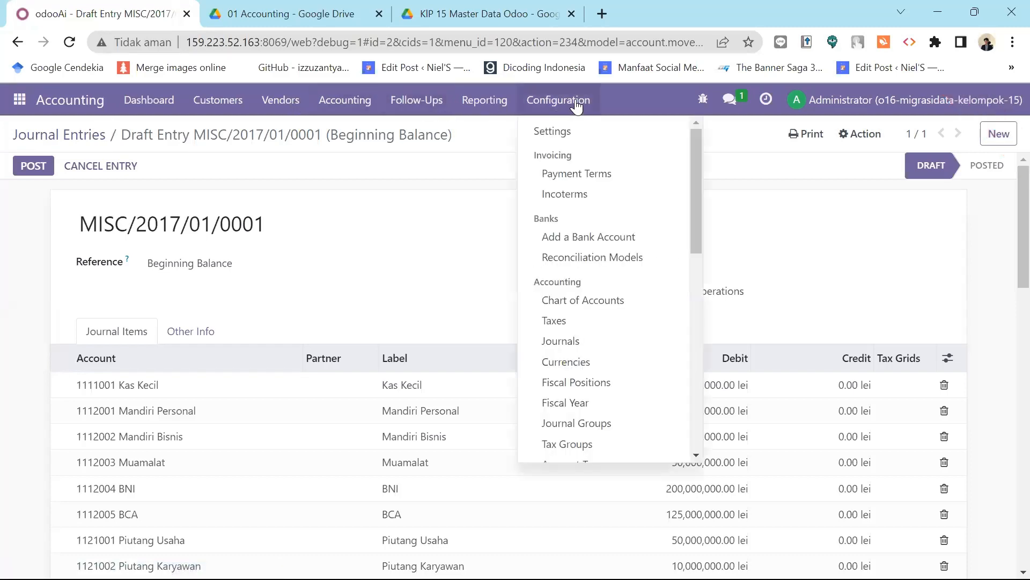
{"action": "left_click", "coordinate": [556, 322]}
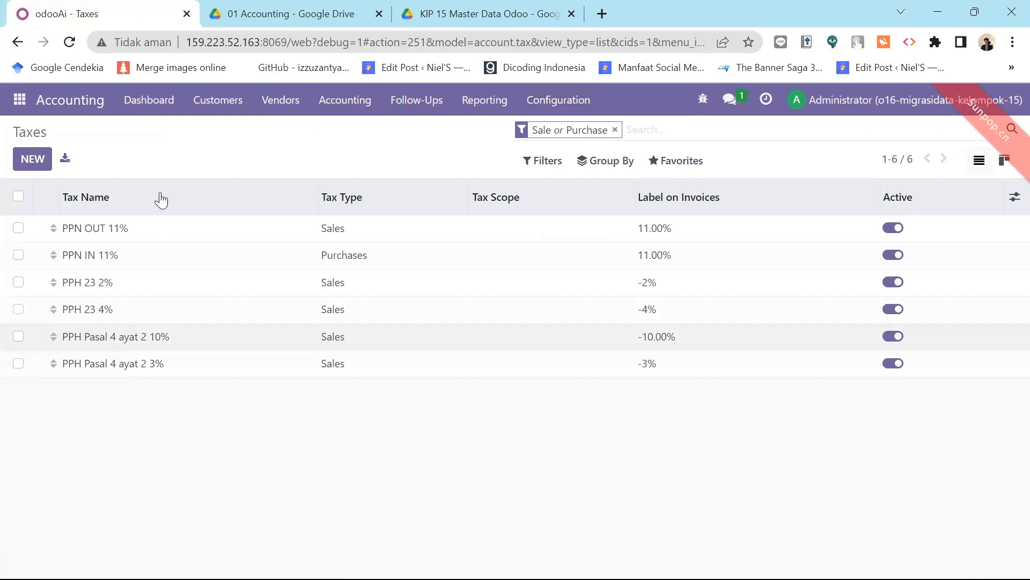
{"action": "left_click", "coordinate": [18, 197]}
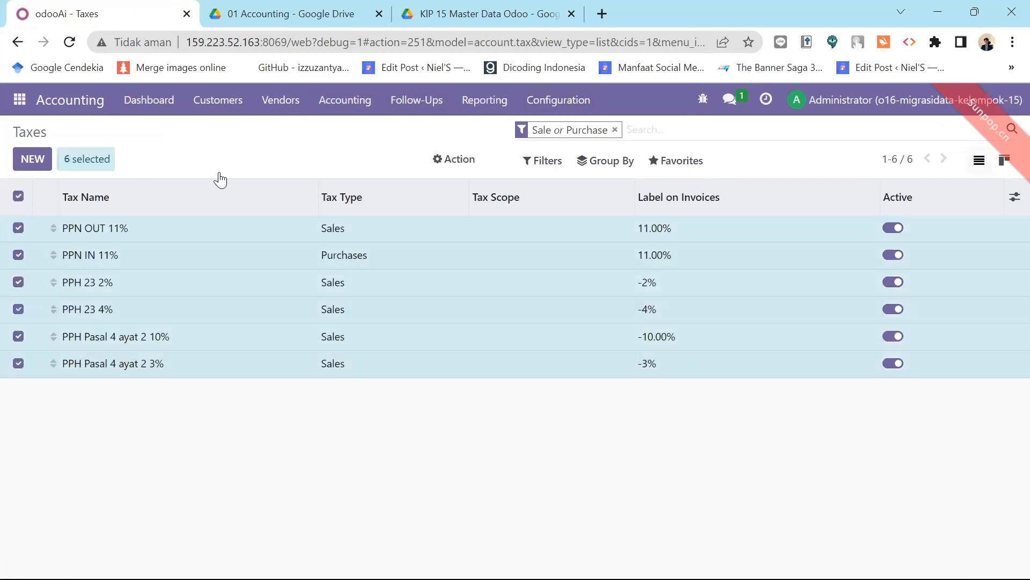
{"action": "left_click", "coordinate": [462, 165]}
{"action": "left_click", "coordinate": [470, 254]}
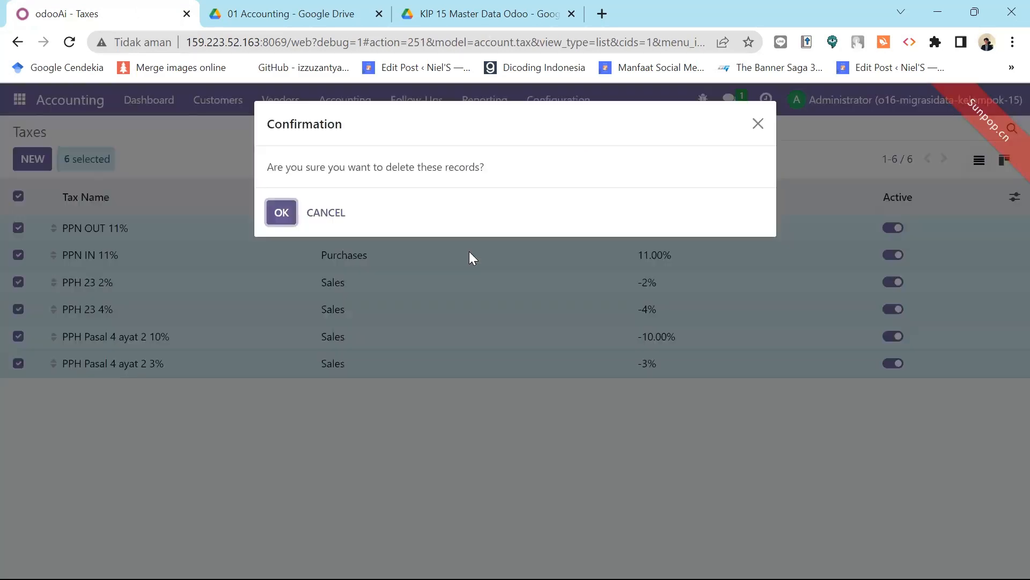
{"action": "left_click", "coordinate": [280, 214]}
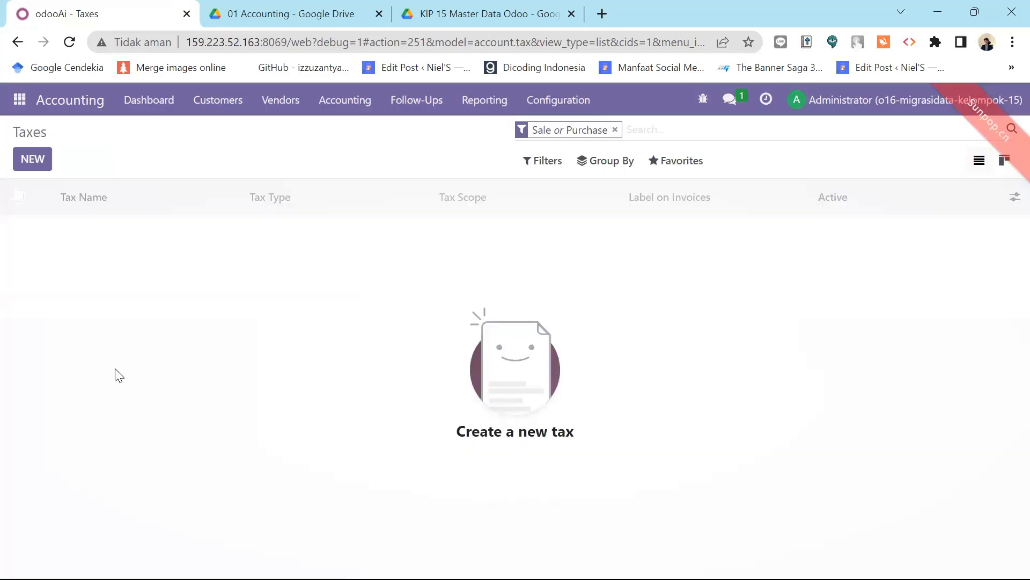
Upload the 05 Taxes template CSV via Import records, test it, and import the six taxes.
{"action": "left_click", "coordinate": [676, 170]}
{"action": "left_click", "coordinate": [686, 227]}
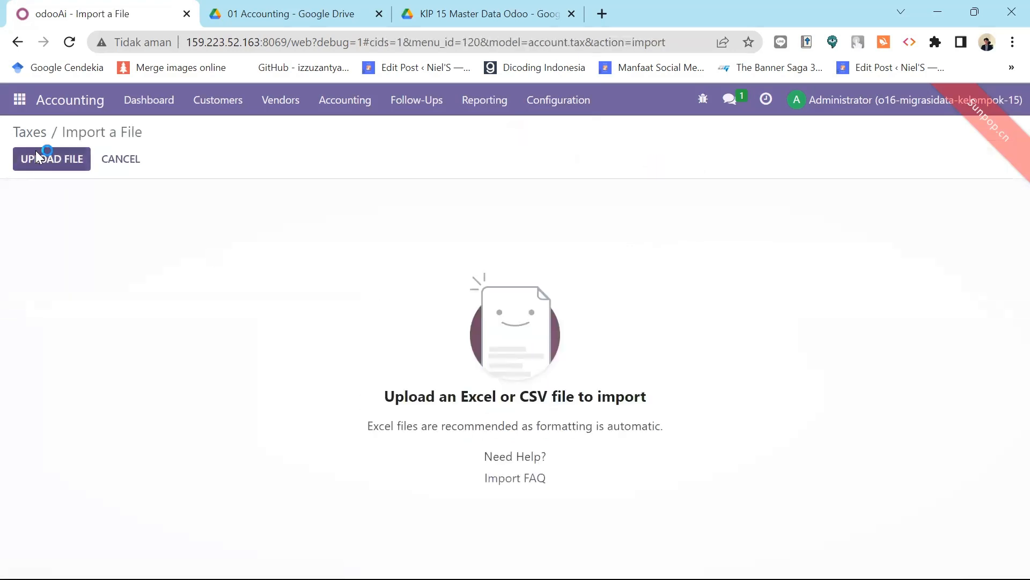
{"action": "left_click", "coordinate": [36, 152]}
{"action": "left_click", "coordinate": [35, 156]}
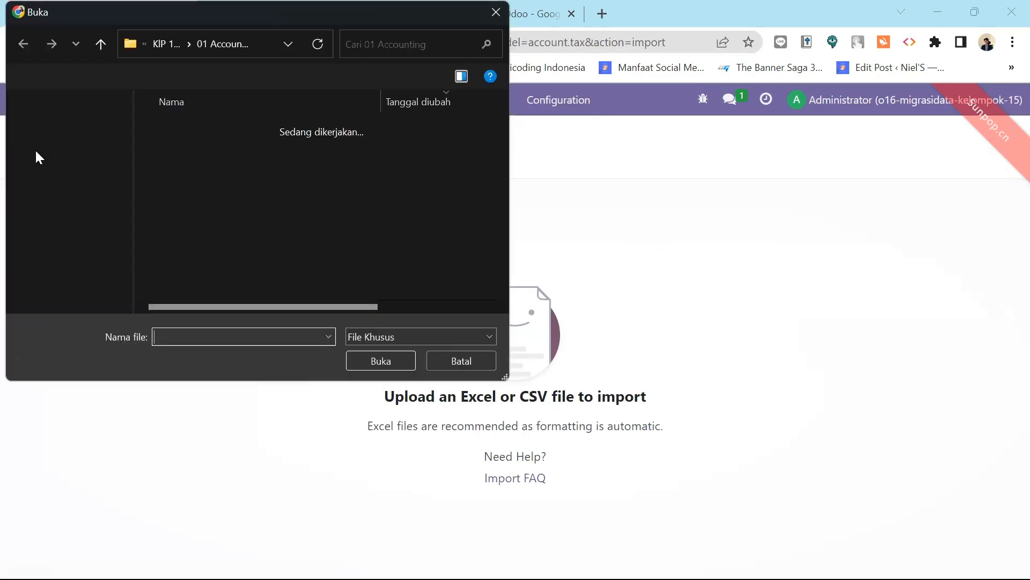
{"action": "double_click", "coordinate": [215, 151]}
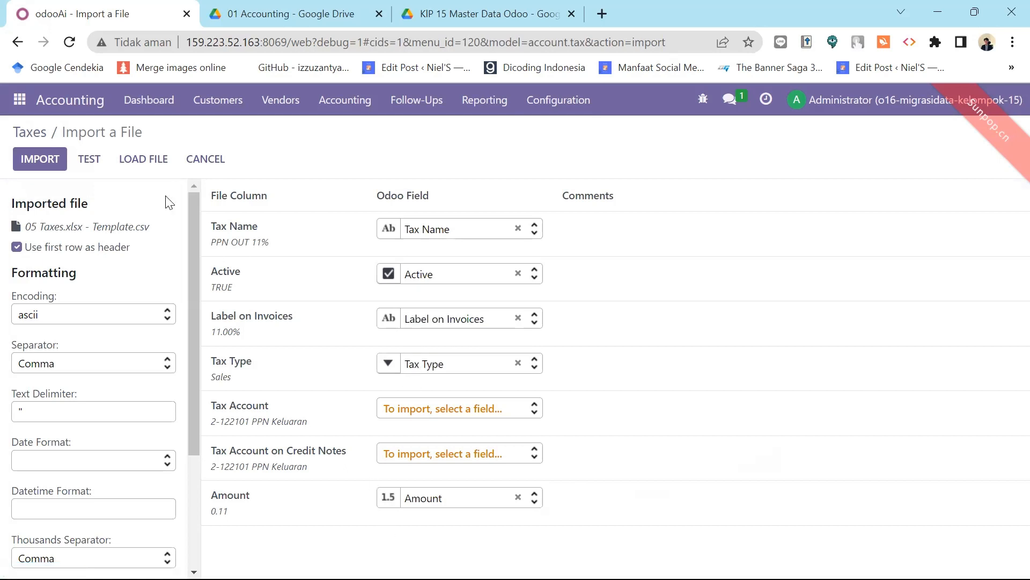
{"action": "left_click", "coordinate": [90, 160]}
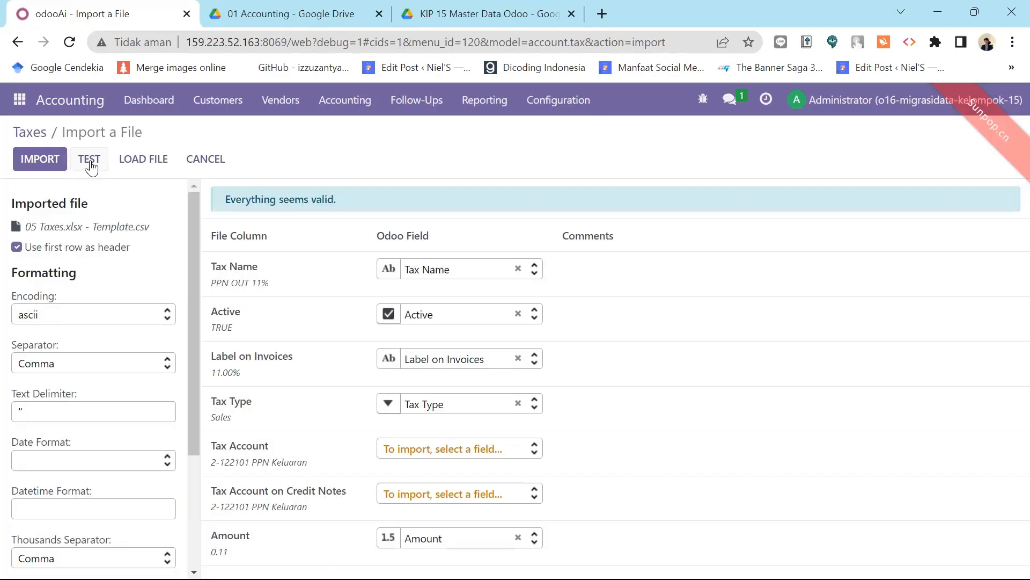
{"action": "left_click", "coordinate": [43, 159]}
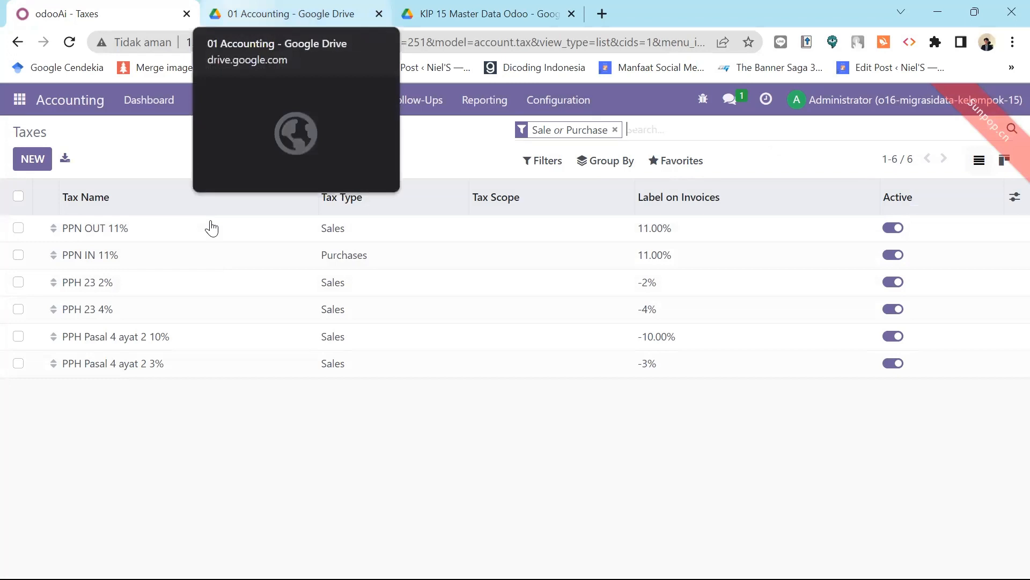
In Google Drive, step back past the beginning-balance, 03 Bank Account and 02 Bank previews to 01 chart of account.
{"action": "key", "text": "ctrl+Tab"}
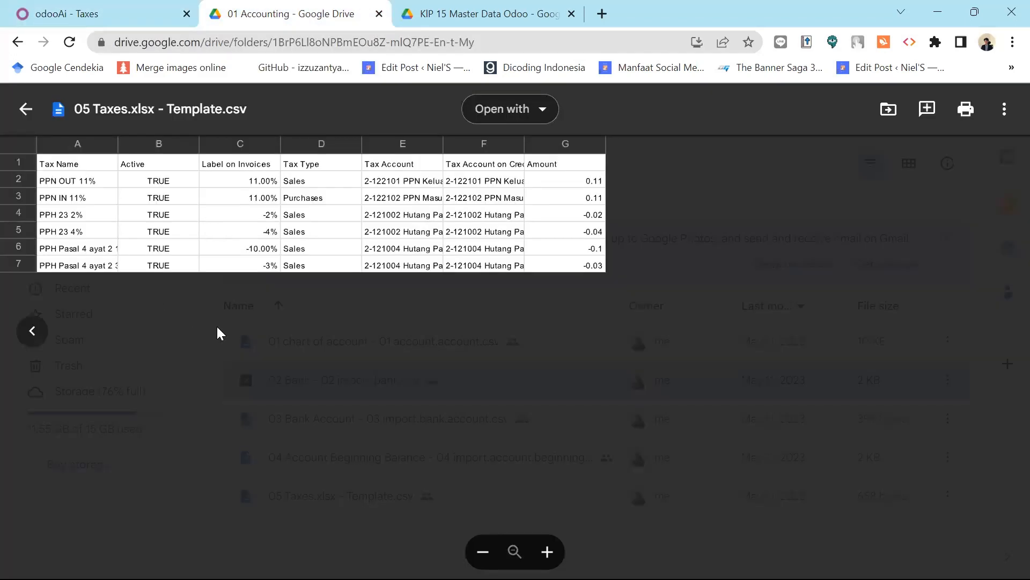
{"action": "left_click", "coordinate": [33, 336]}
{"action": "left_click", "coordinate": [33, 335]}
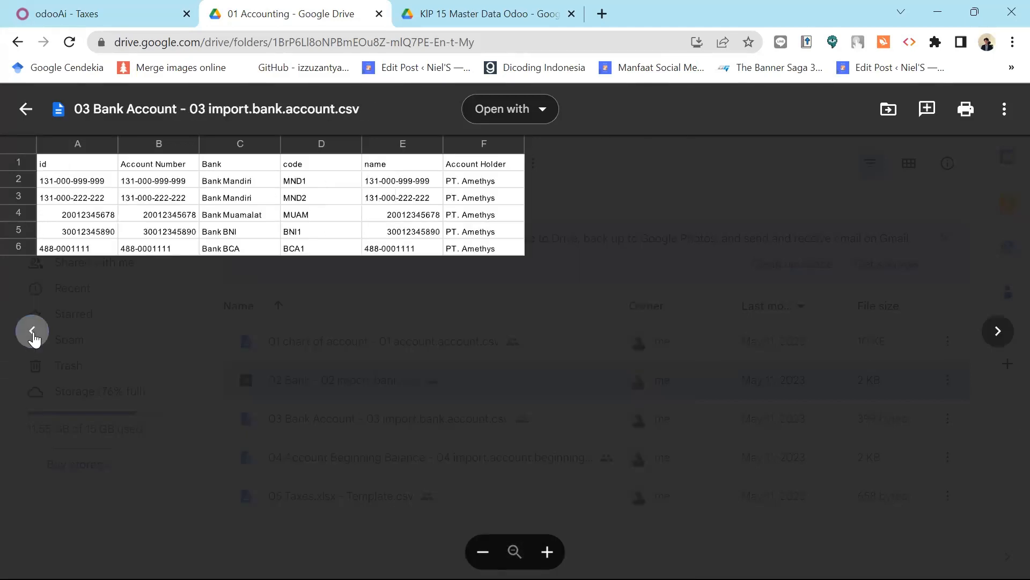
{"action": "left_click", "coordinate": [33, 335]}
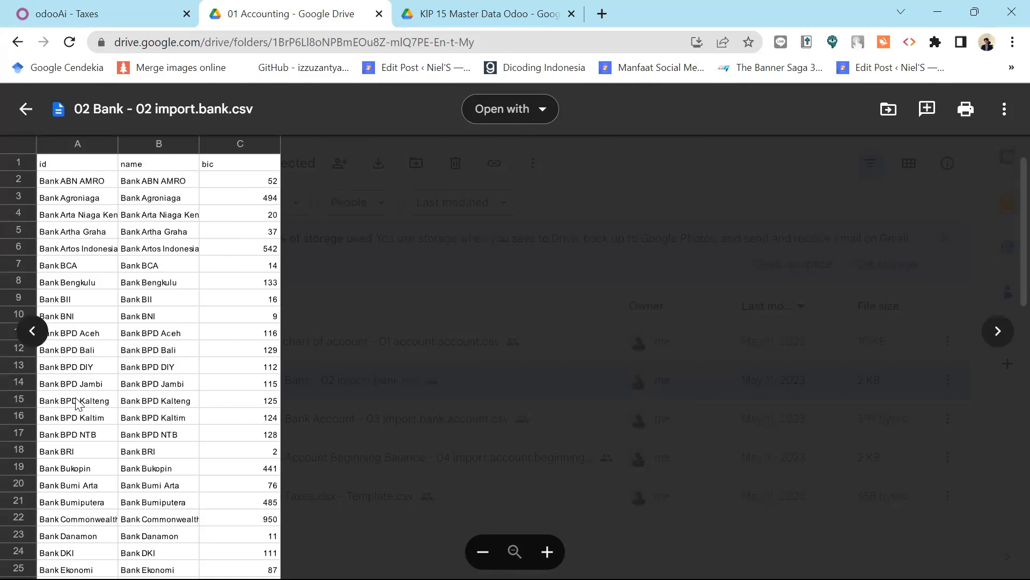
{"action": "left_click", "coordinate": [33, 331]}
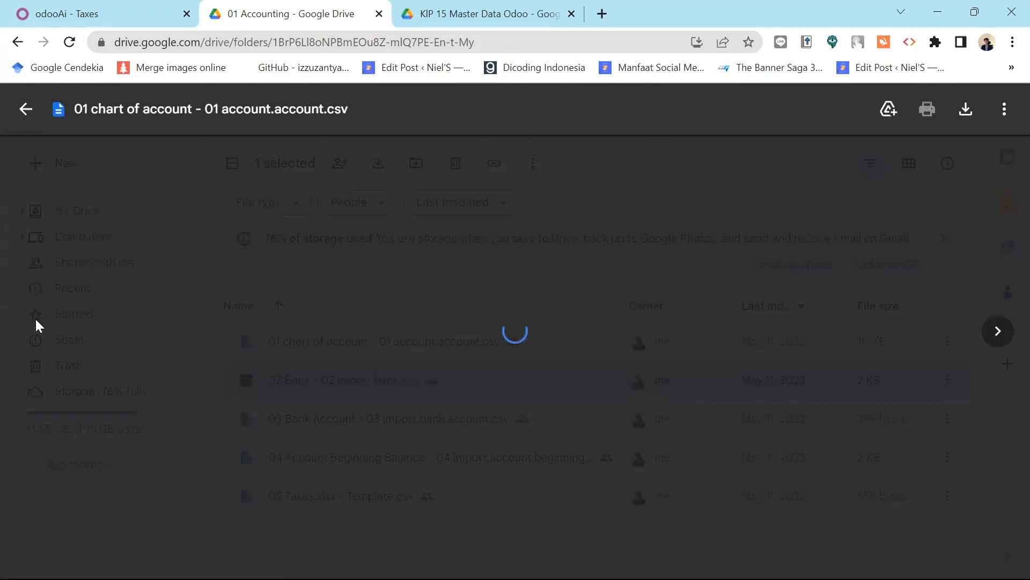
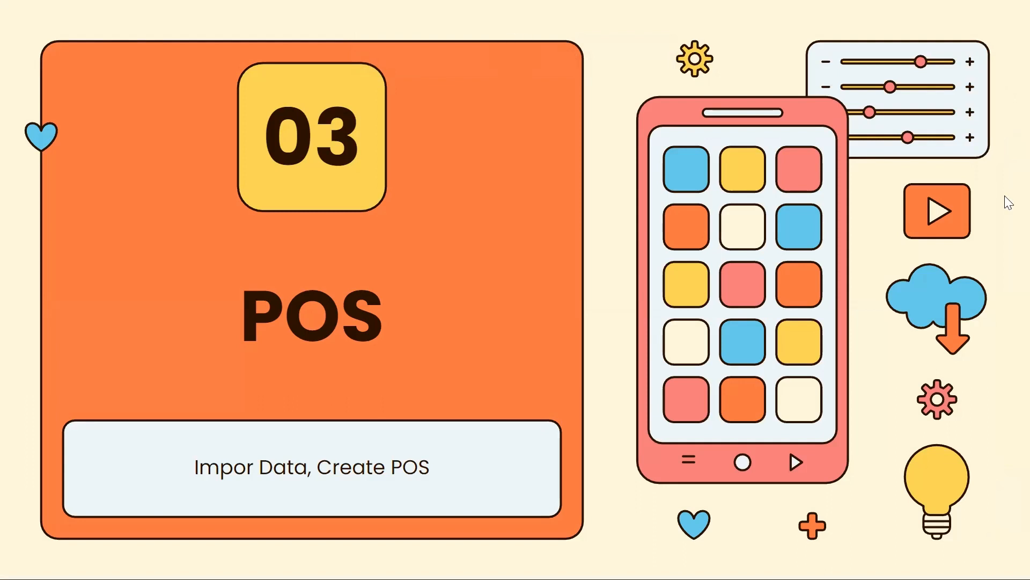
Advance past the '03 POS' slide and return to the Odoo Accounting Taxes list.
{"action": "left_click", "coordinate": [1005, 227]}
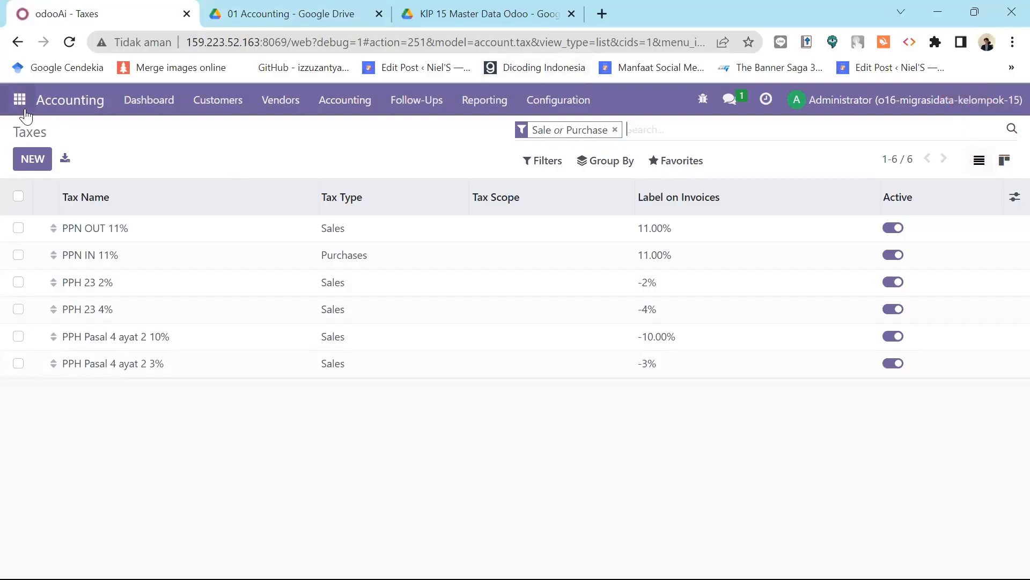
Open the 02 POS folder under KIP 15 Master Data Odoo in File Explorer, then return to Odoo.
{"action": "left_click", "coordinate": [20, 100]}
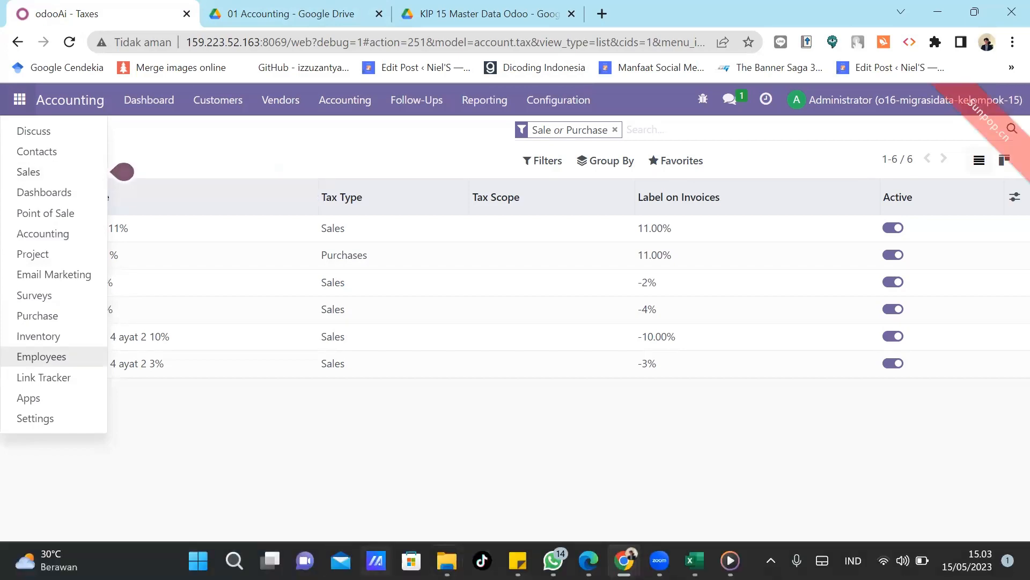
{"action": "mouse_move", "coordinate": [447, 560]}
{"action": "left_click", "coordinate": [410, 484]}
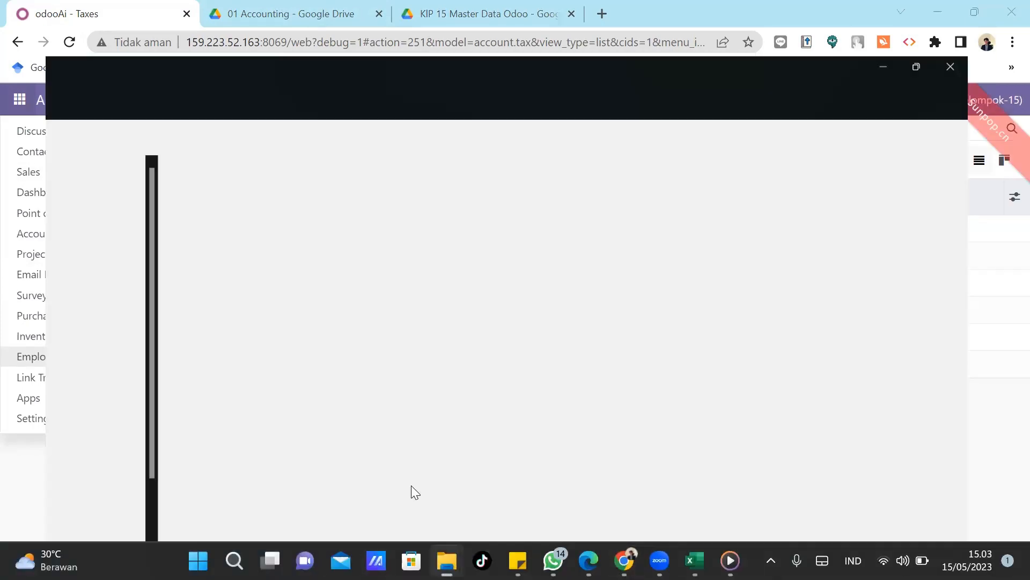
{"action": "left_click", "coordinate": [243, 89]}
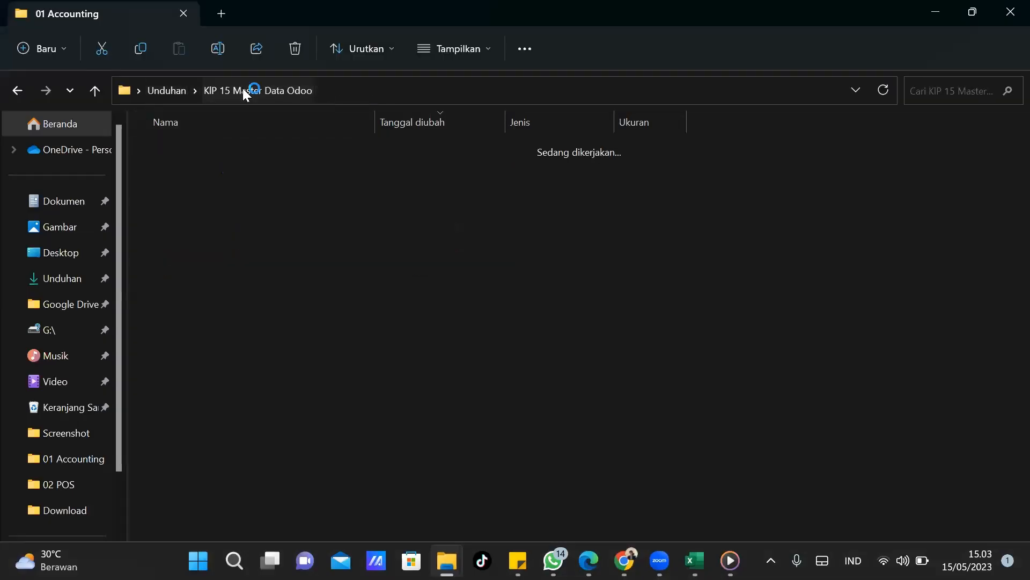
{"action": "double_click", "coordinate": [182, 171]}
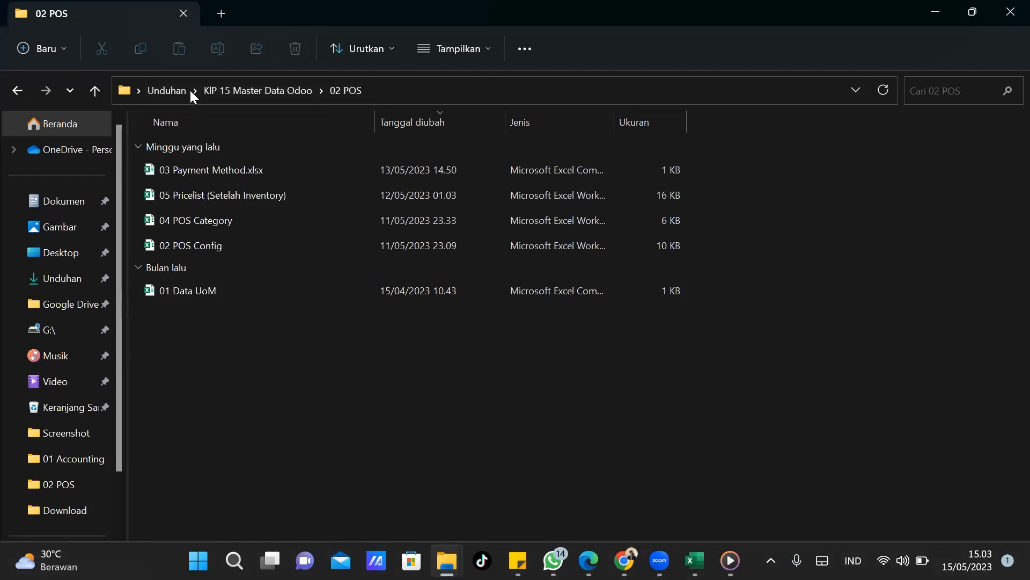
{"action": "left_click", "coordinate": [937, 11]}
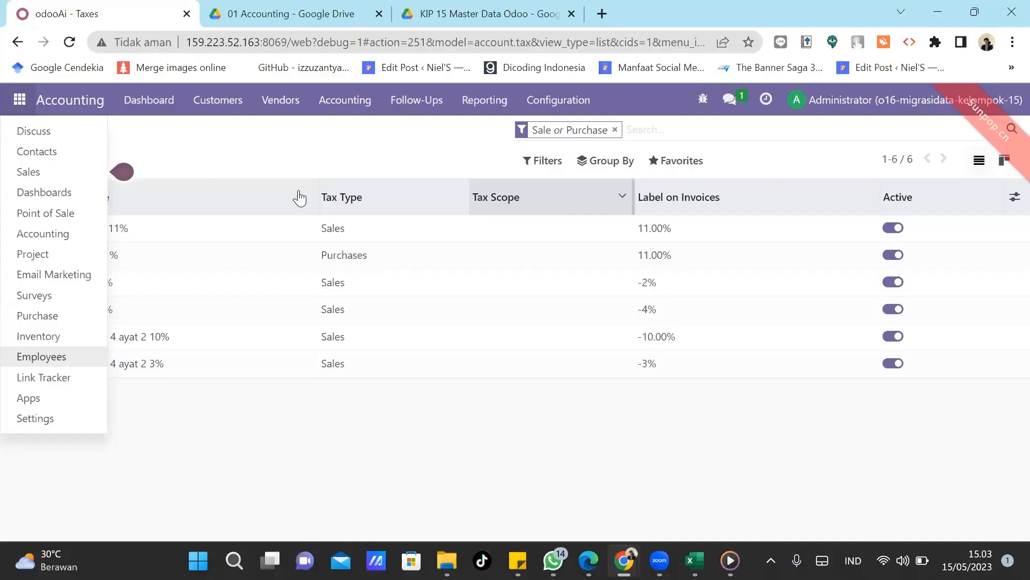
Open Import records for the Sales app's Units of Measure list.
{"action": "left_click", "coordinate": [33, 174]}
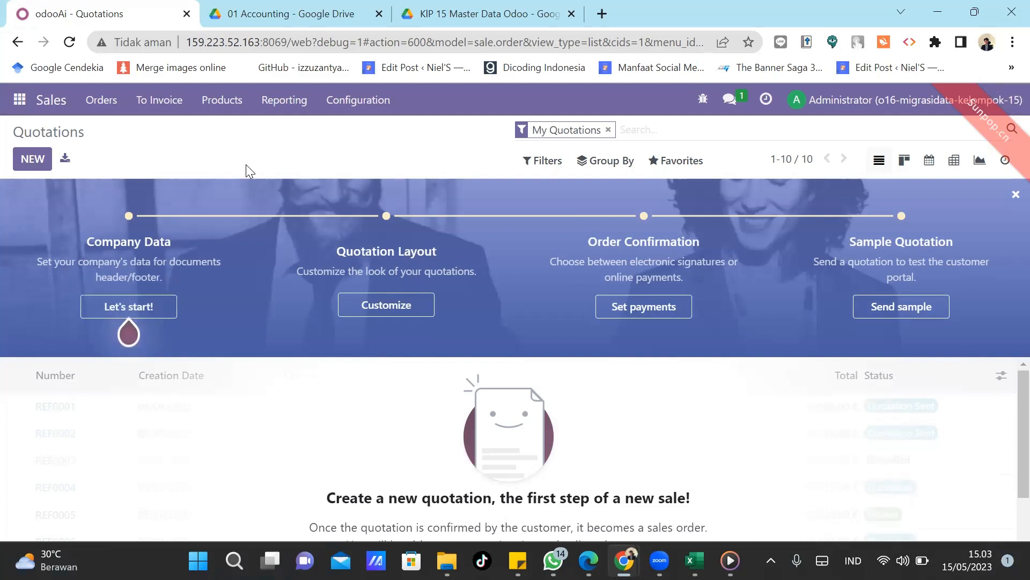
{"action": "left_click", "coordinate": [372, 107]}
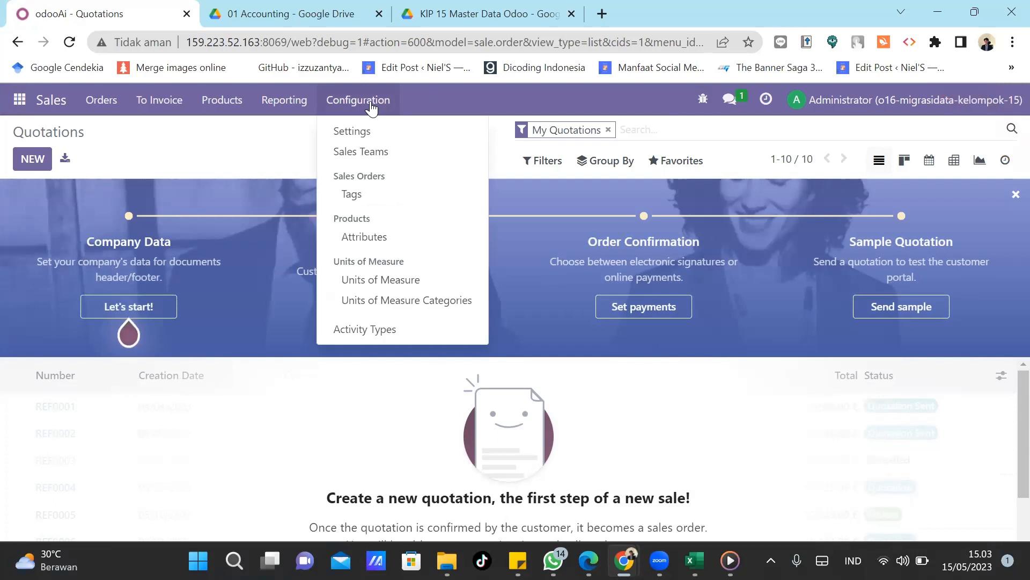
{"action": "left_click", "coordinate": [377, 281]}
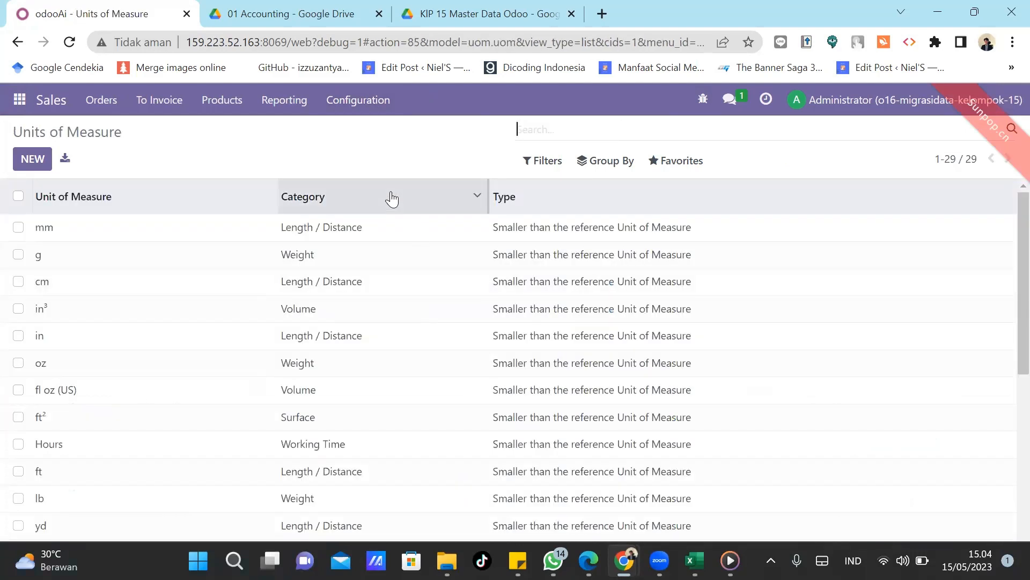
{"action": "left_click", "coordinate": [678, 161]}
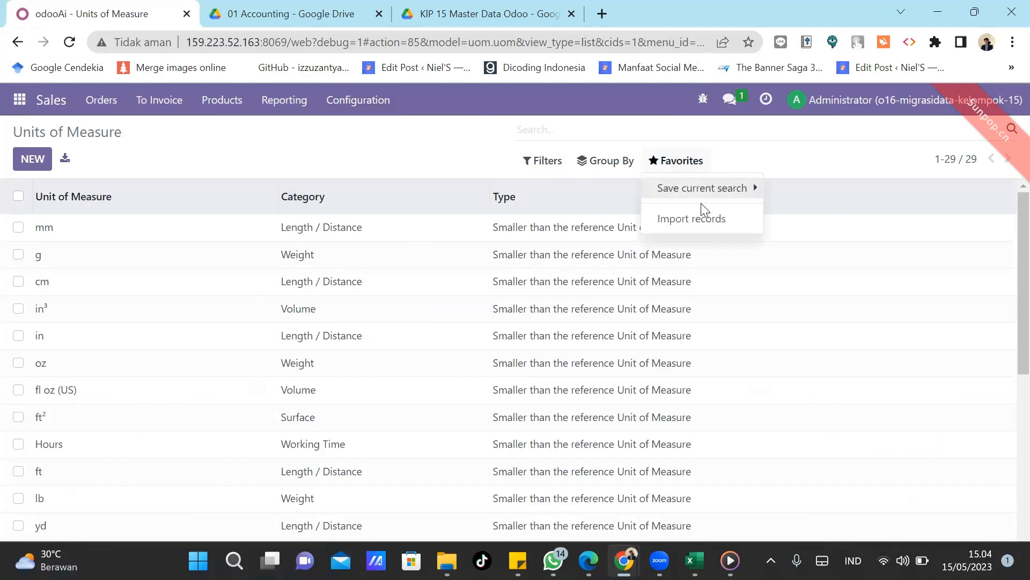
{"action": "left_click", "coordinate": [704, 224]}
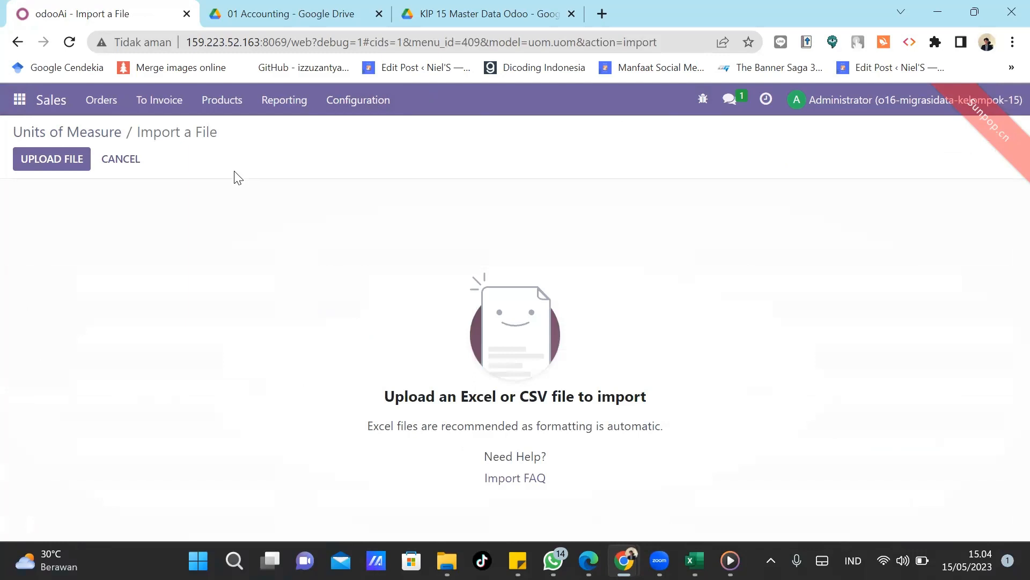
Upload 01 Data UoM.csv from KIP 15 Master Data Odoo > 02 POS into the importer.
{"action": "left_click", "coordinate": [69, 159]}
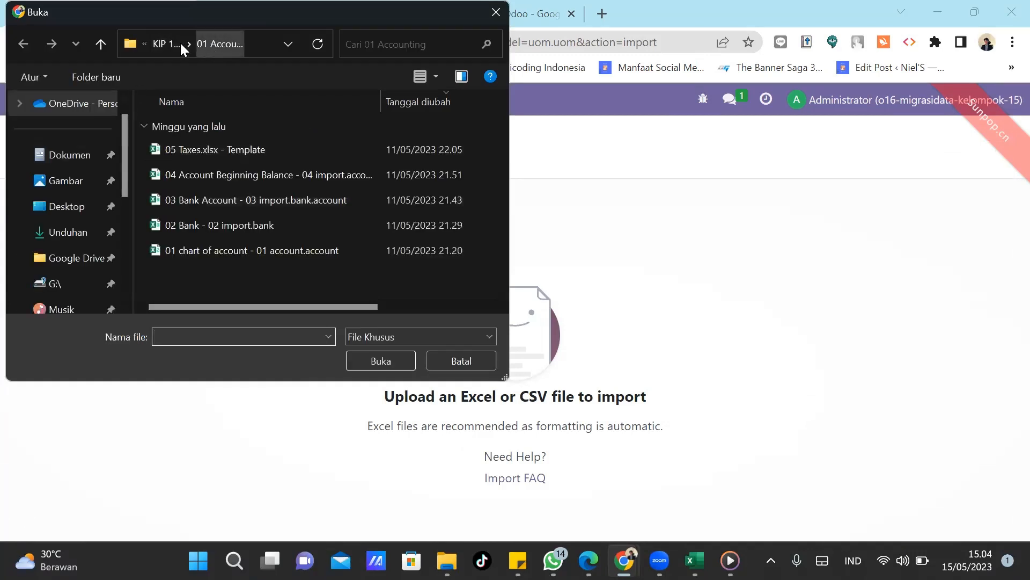
{"action": "left_click", "coordinate": [163, 45]}
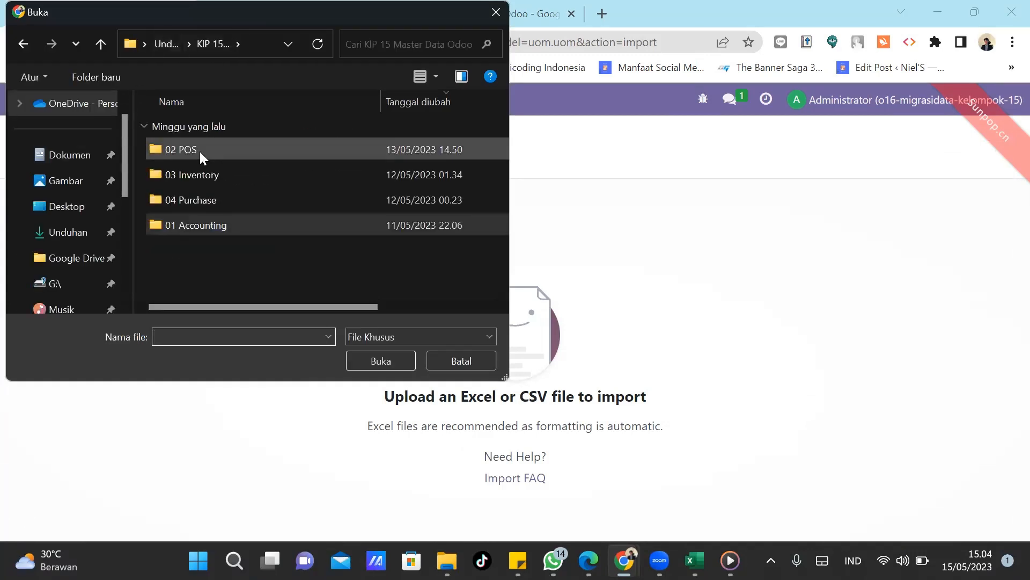
{"action": "double_click", "coordinate": [200, 151]}
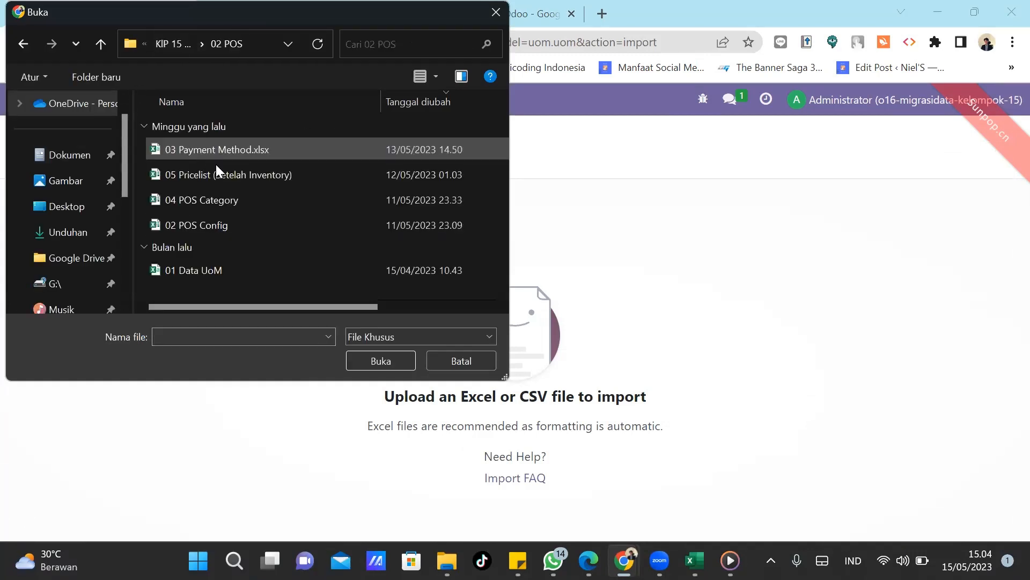
{"action": "double_click", "coordinate": [208, 269]}
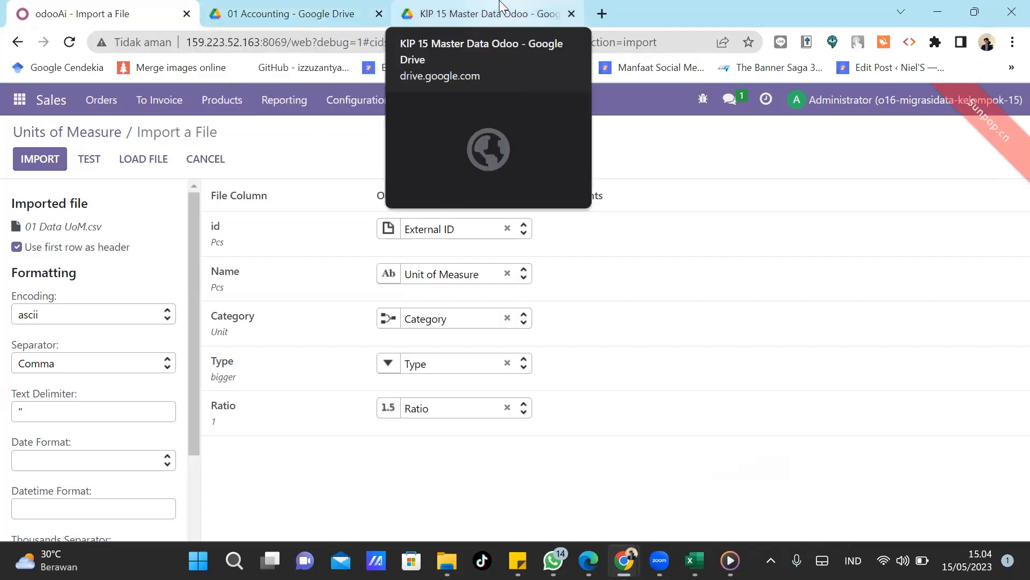
{"action": "left_click", "coordinate": [500, 9]}
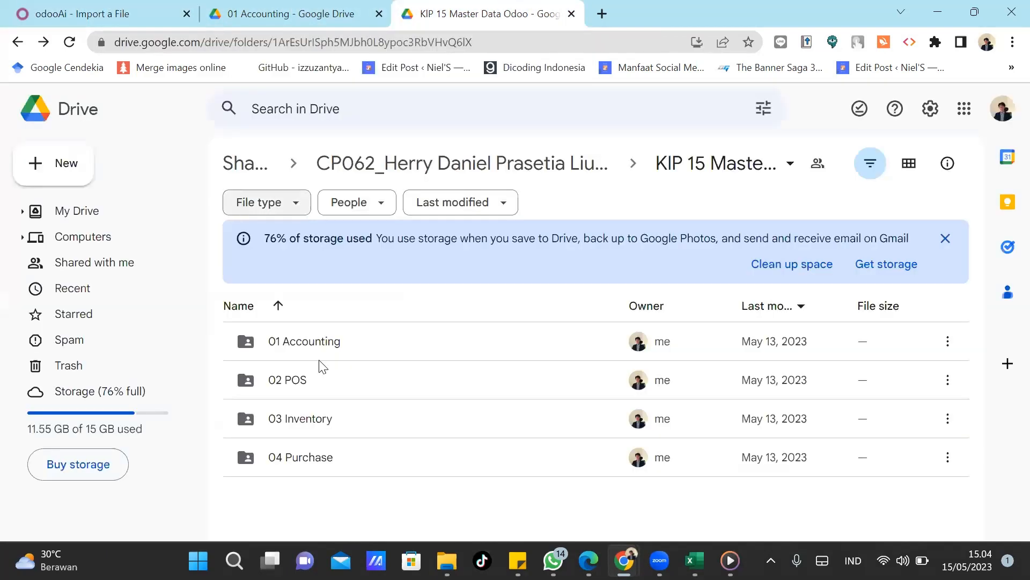
Preview 01 Data UoM.csv in Drive's 02 POS folder, then go back to the Odoo import.
{"action": "double_click", "coordinate": [296, 382]}
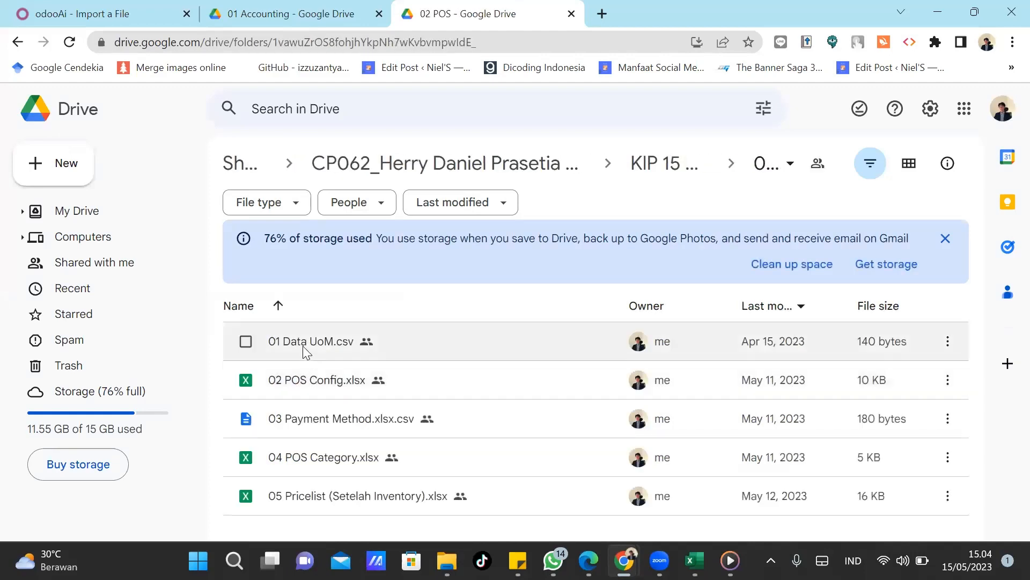
{"action": "left_click", "coordinate": [303, 346]}
{"action": "double_click", "coordinate": [303, 346]}
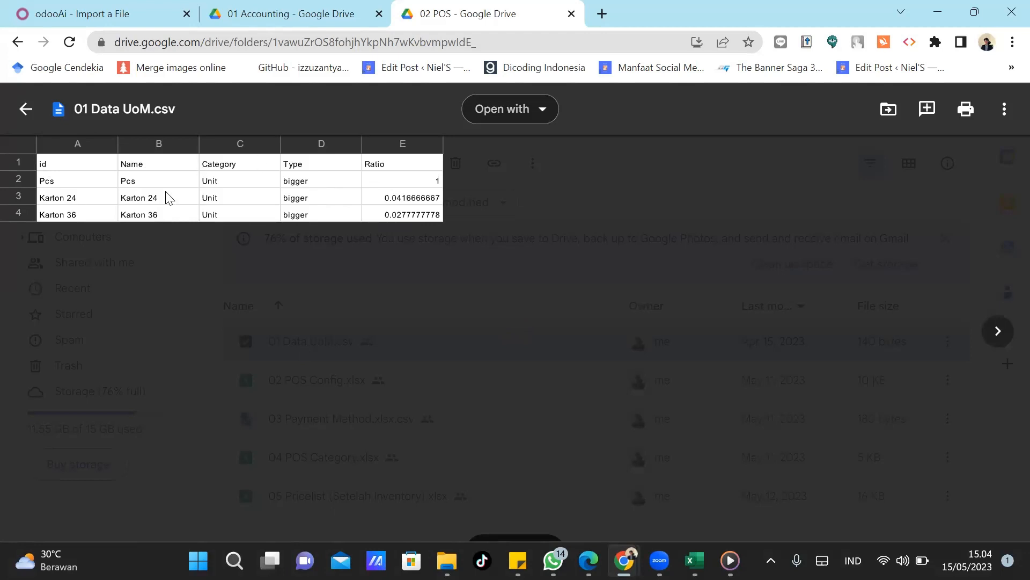
{"action": "left_click", "coordinate": [88, 6]}
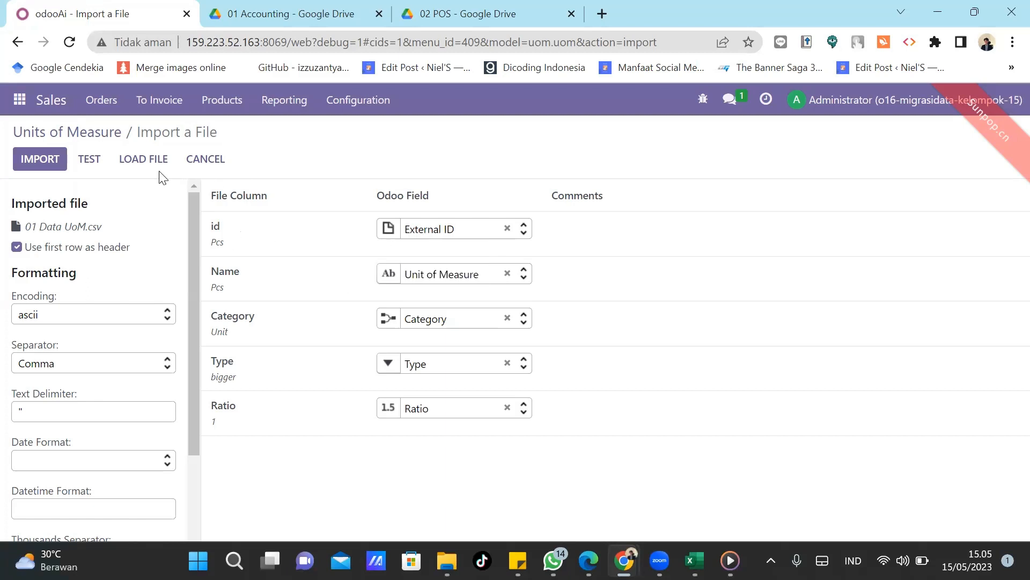
Unmap the id column, test, and import the three units, bringing Units of Measure to 32.
{"action": "left_click", "coordinate": [88, 159]}
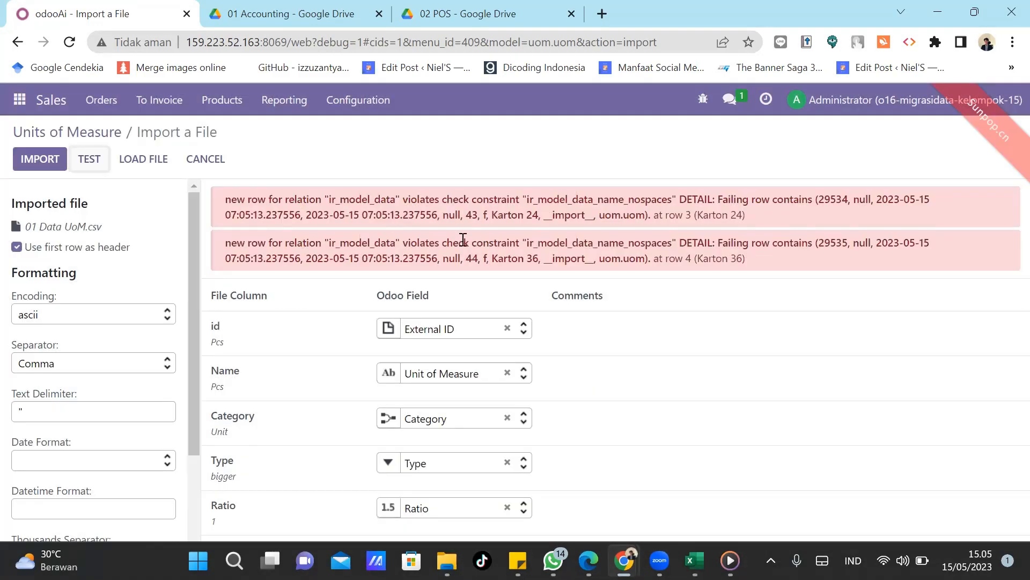
{"action": "left_click", "coordinate": [507, 329]}
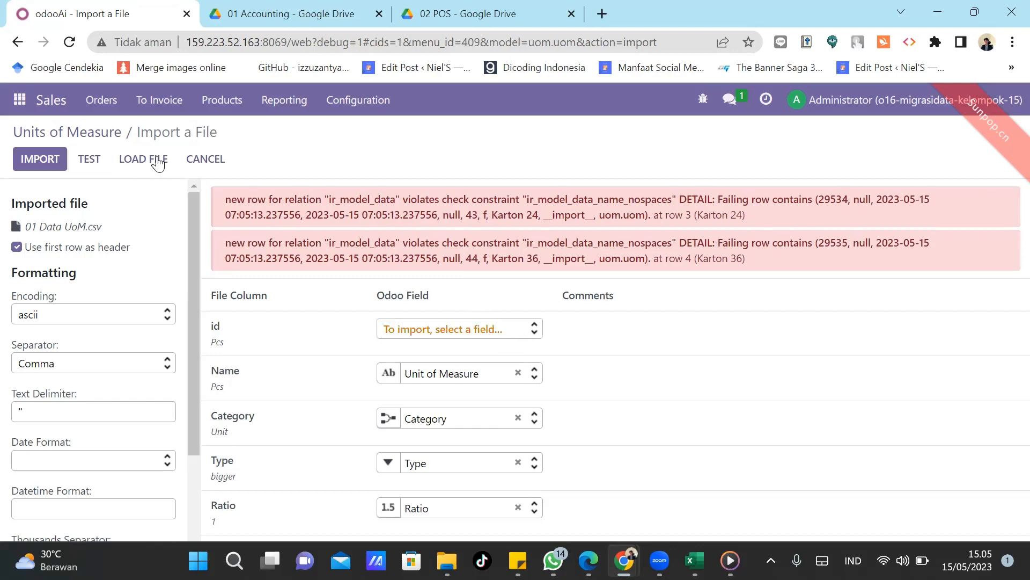
{"action": "left_click", "coordinate": [95, 157]}
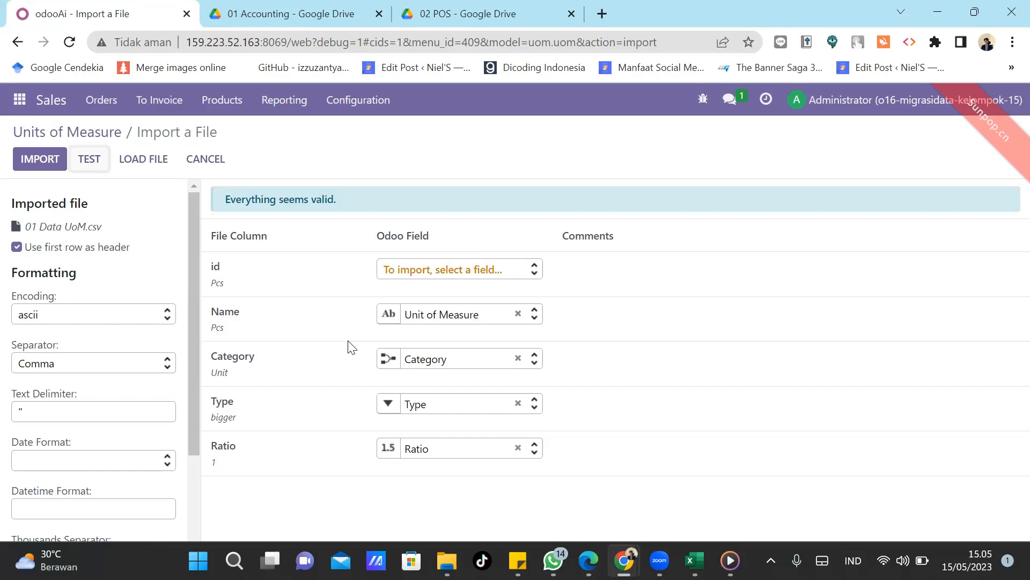
{"action": "left_click", "coordinate": [41, 162]}
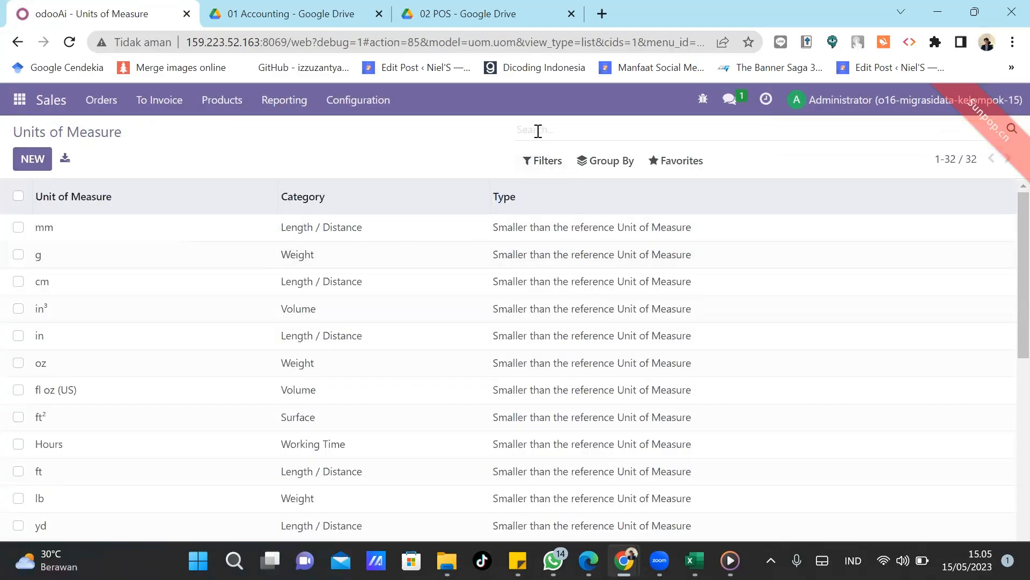
Filter units by Karton and delete the duplicate Karton 24 and Karton 36 entries.
{"action": "type", "text": "Karon"}
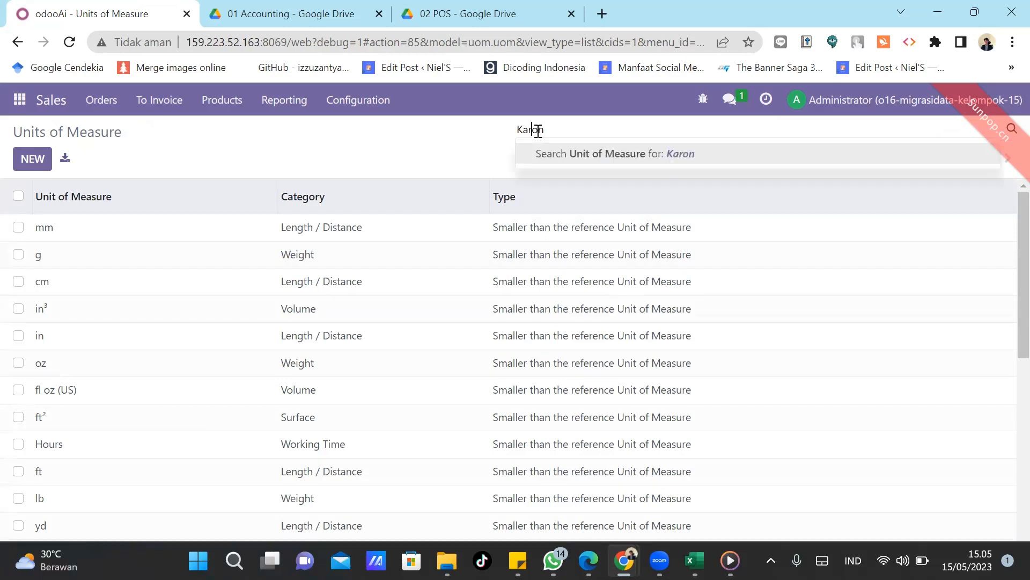
{"action": "type", "text": "t"}
{"action": "key", "text": "Return"}
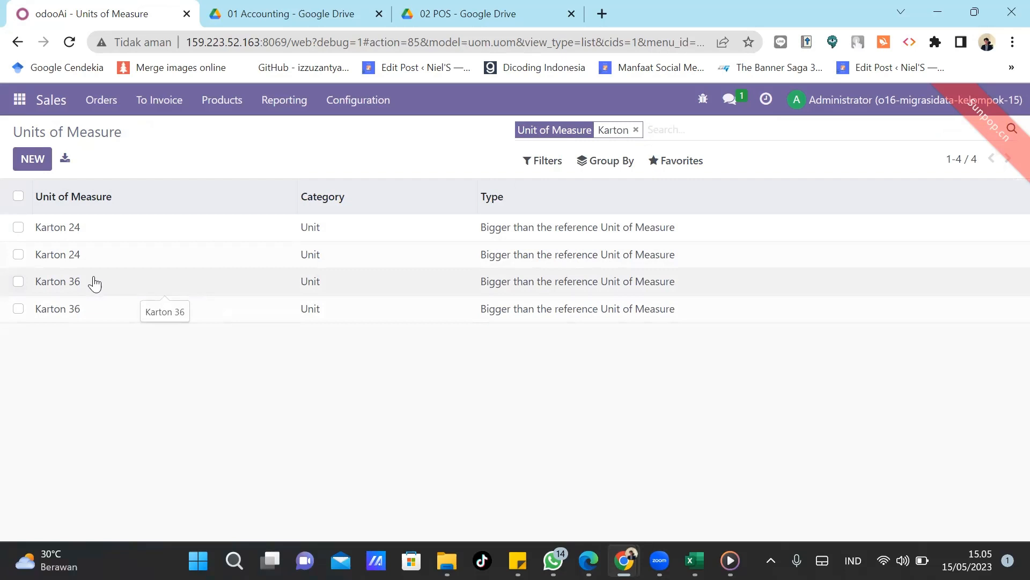
{"action": "left_click", "coordinate": [18, 228]}
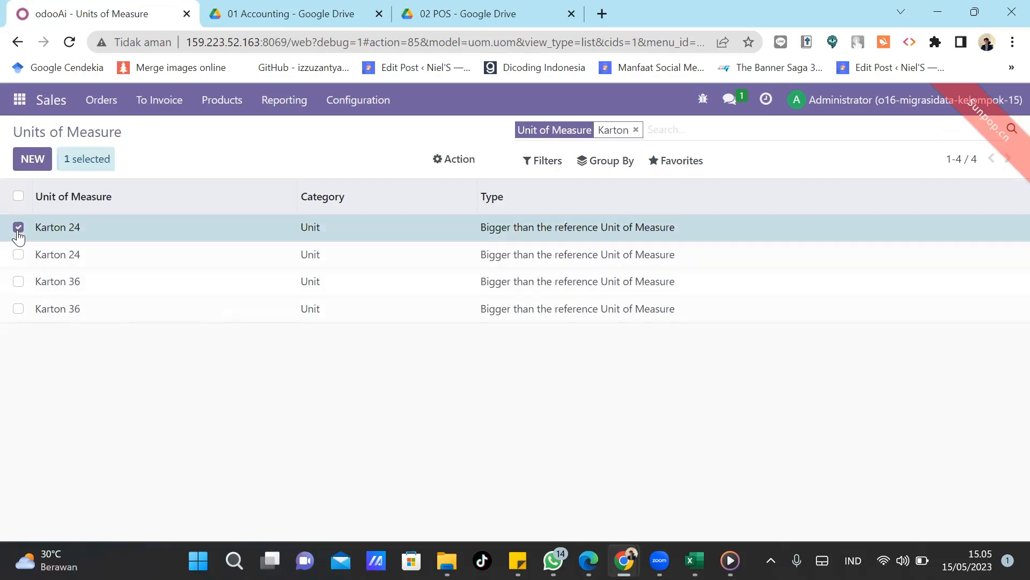
{"action": "left_click", "coordinate": [17, 282]}
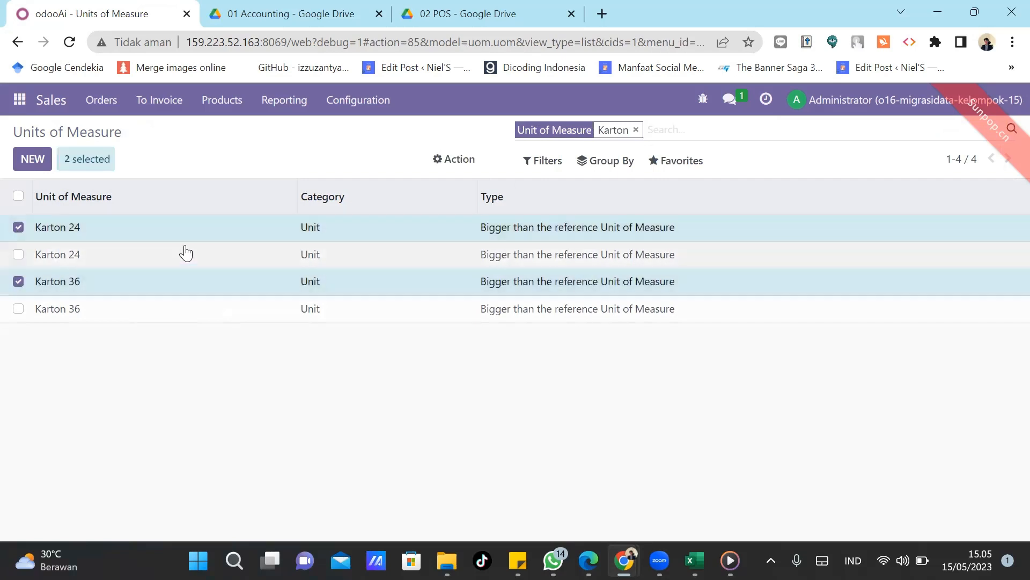
{"action": "left_click", "coordinate": [444, 157]}
{"action": "left_click", "coordinate": [468, 250]}
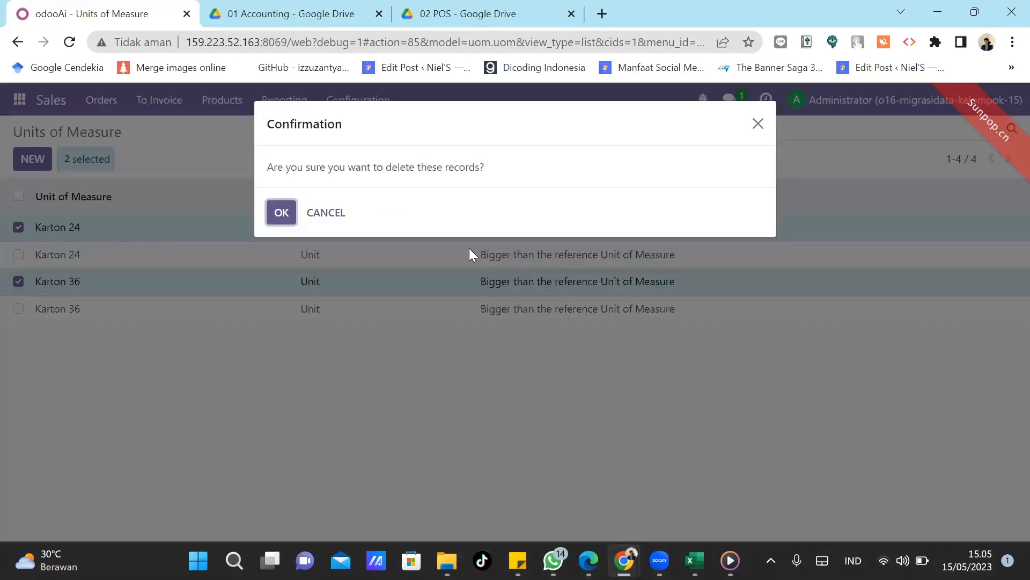
{"action": "left_click", "coordinate": [280, 217]}
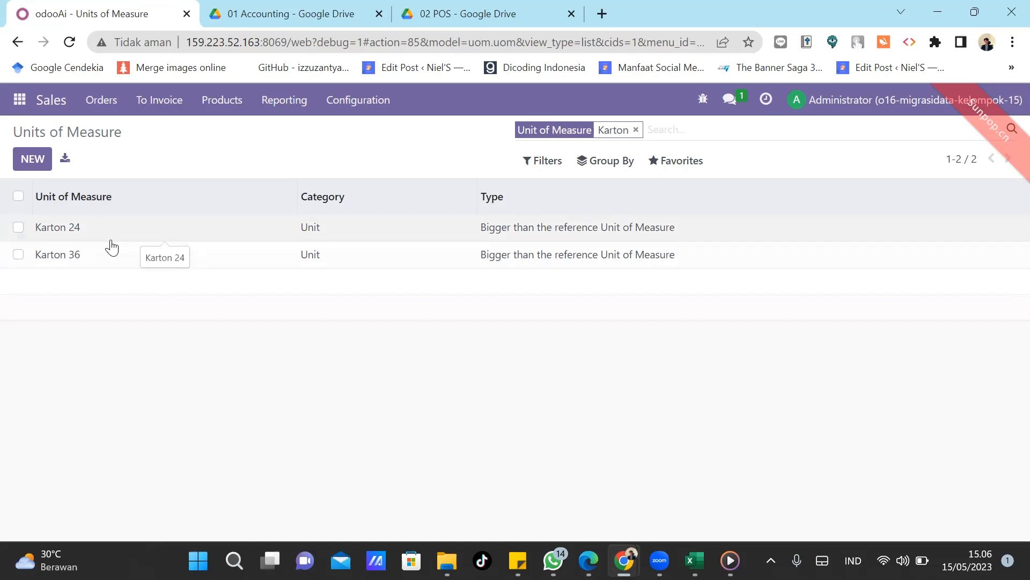
Clear the Karton filter, search for Units, and check the UoM data file in Drive.
{"action": "left_click", "coordinate": [635, 130]}
{"action": "type", "text": "Units"}
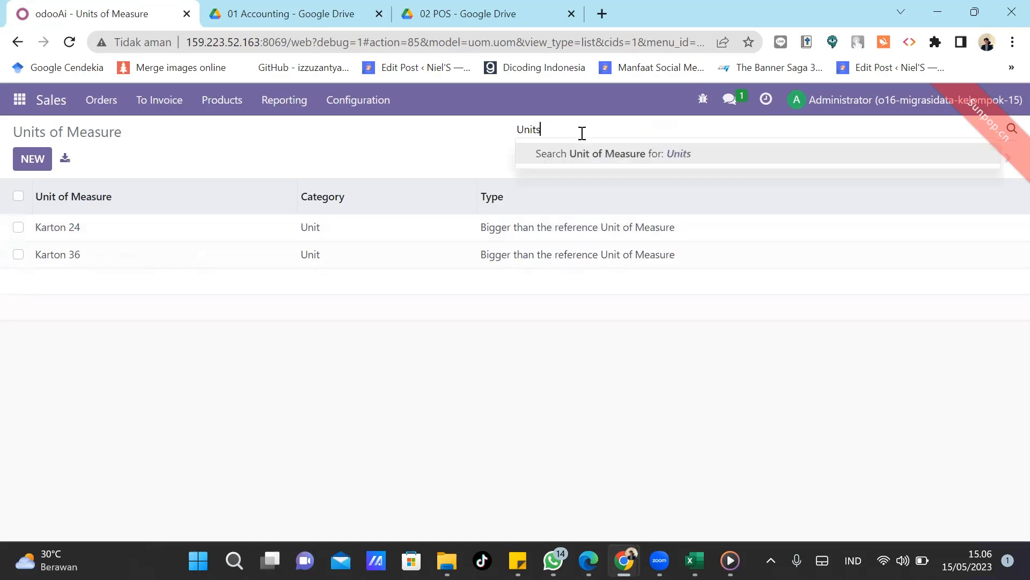
{"action": "key", "text": "Return"}
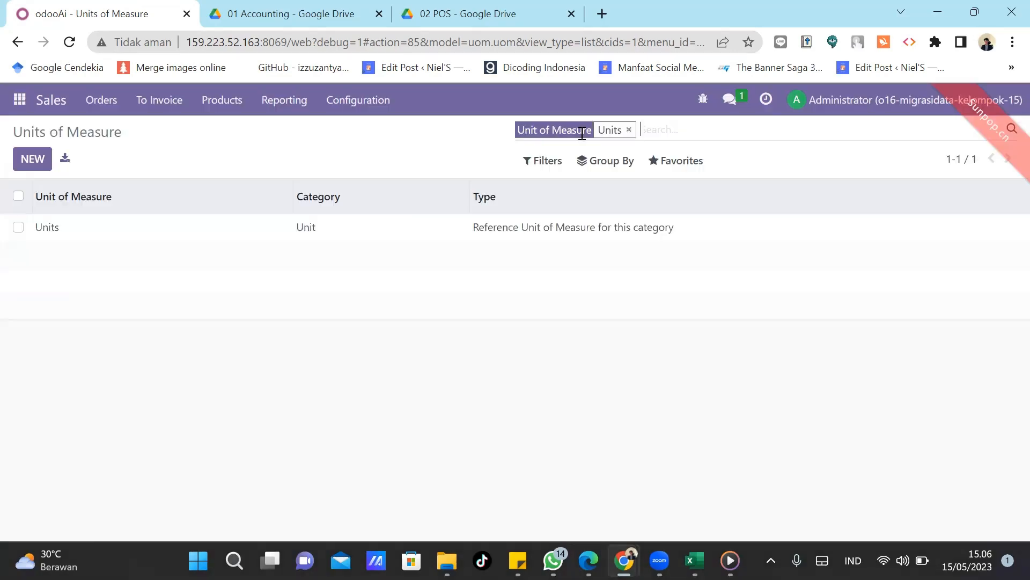
{"action": "left_click", "coordinate": [629, 129]}
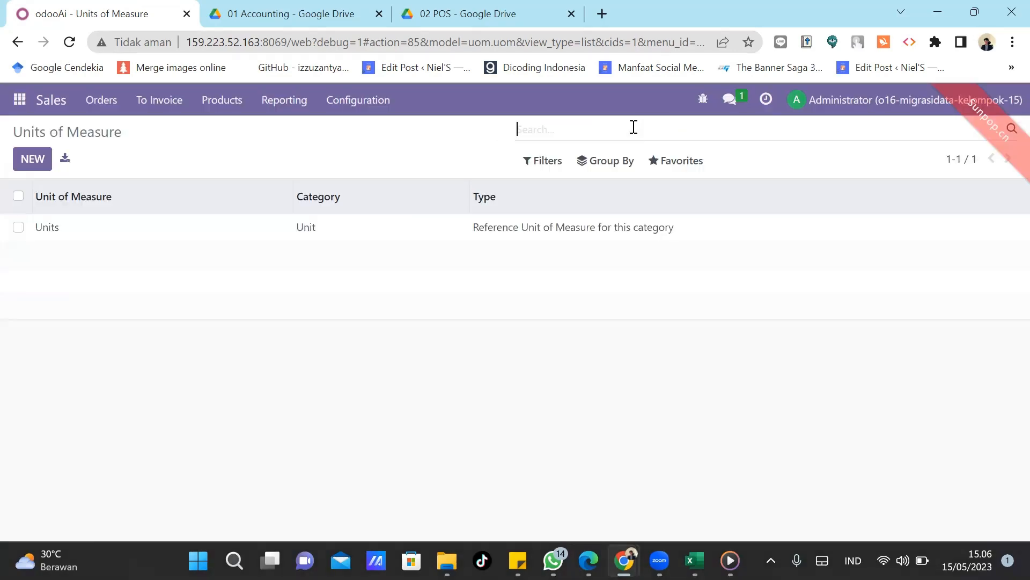
{"action": "left_click", "coordinate": [432, 10]}
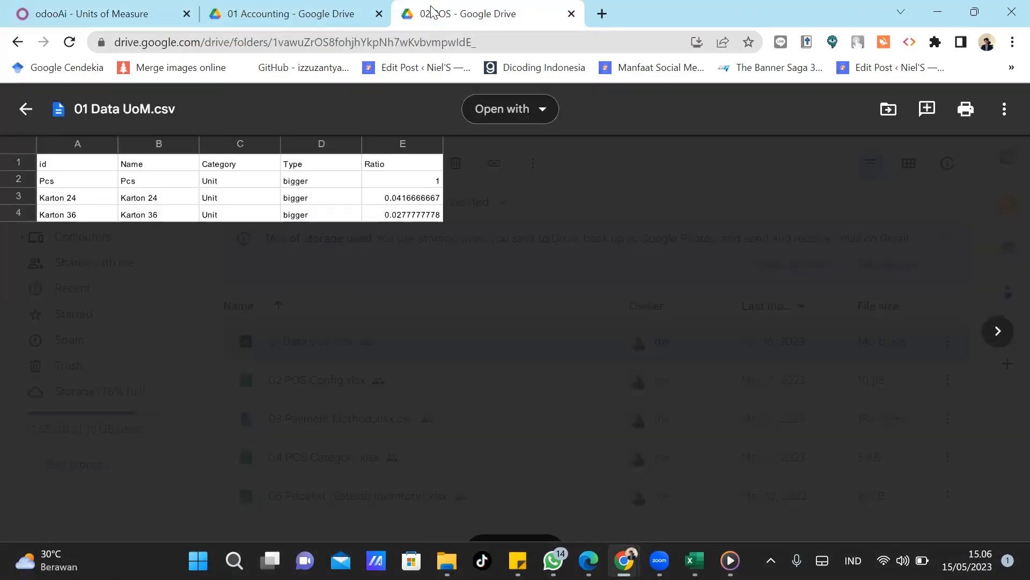
{"action": "left_click", "coordinate": [129, 10]}
Filter units by Pcs and delete the duplicate Pcs record.
{"action": "type", "text": "Pcs"}
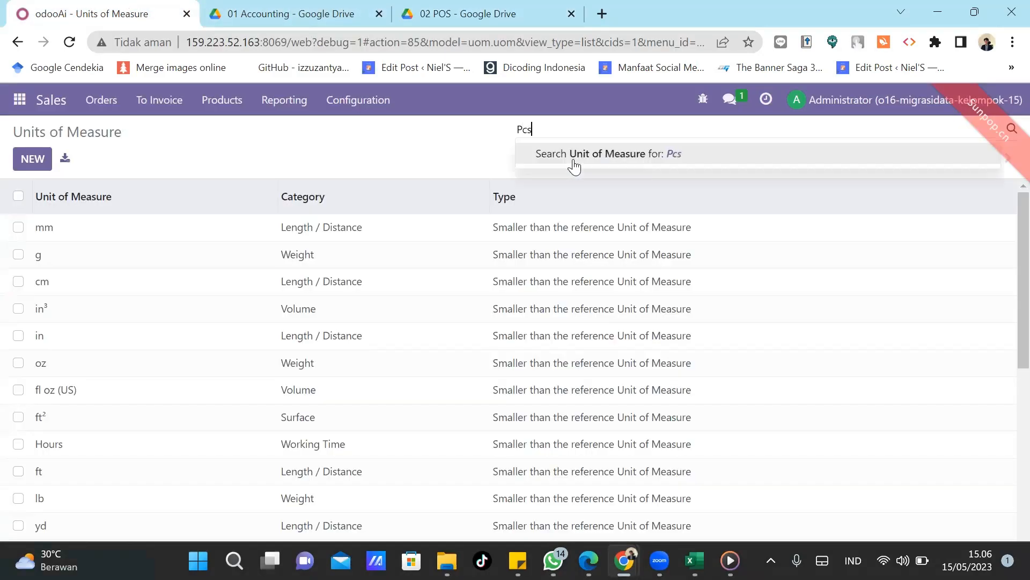
{"action": "key", "text": "Return"}
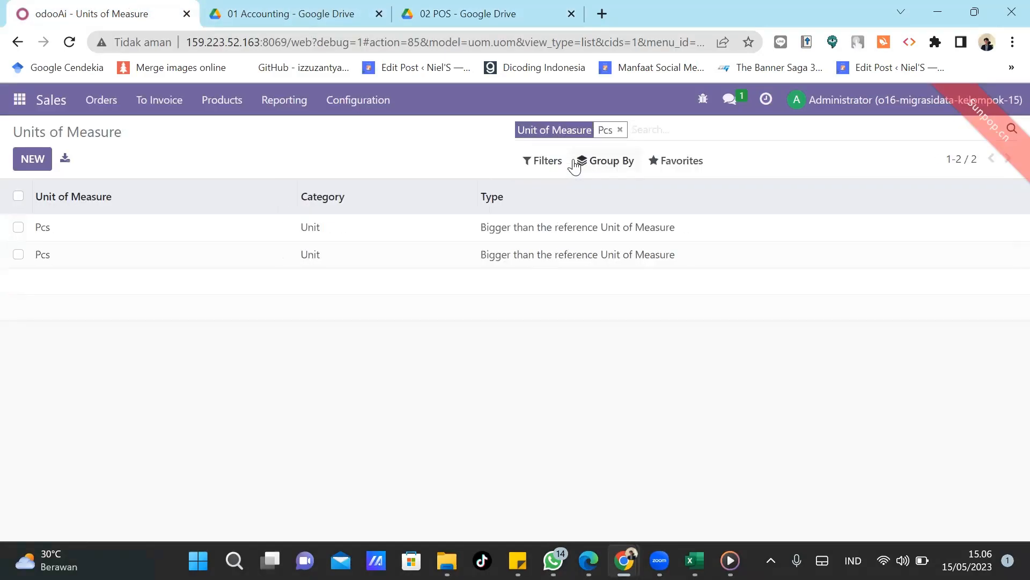
{"action": "left_click", "coordinate": [17, 229]}
{"action": "left_click", "coordinate": [440, 162]}
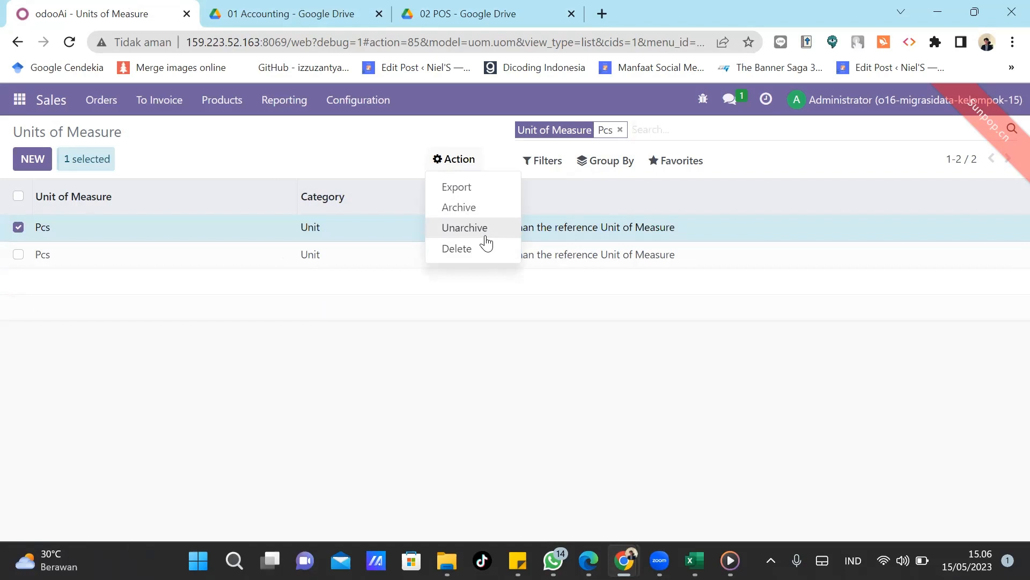
{"action": "left_click", "coordinate": [474, 248]}
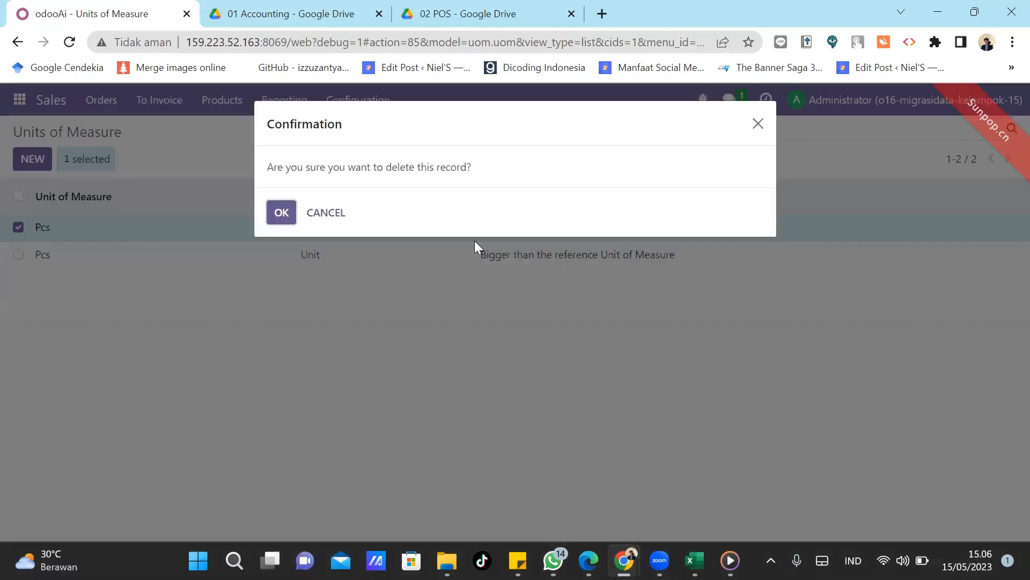
{"action": "left_click", "coordinate": [281, 213]}
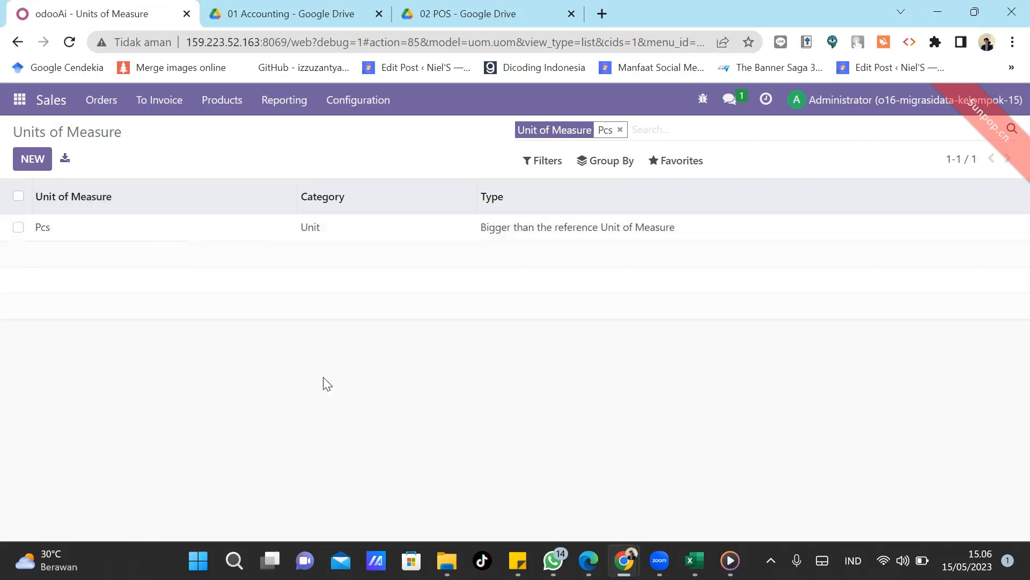
Hide the 02 POS folder and switch to the Point of Sale app listing Shop and Shop 2.
{"action": "mouse_move", "coordinate": [448, 548]}
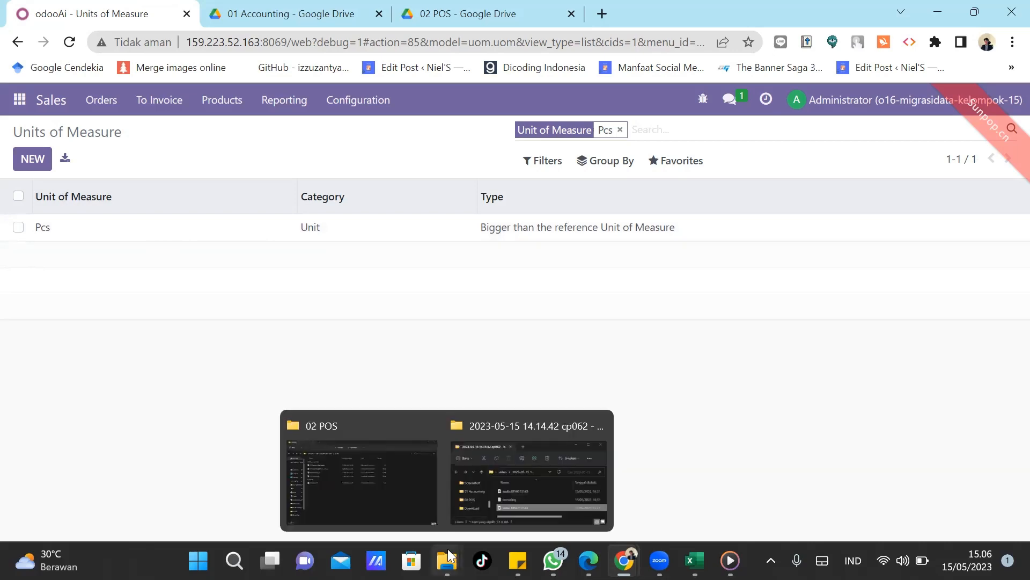
{"action": "left_click", "coordinate": [385, 481]}
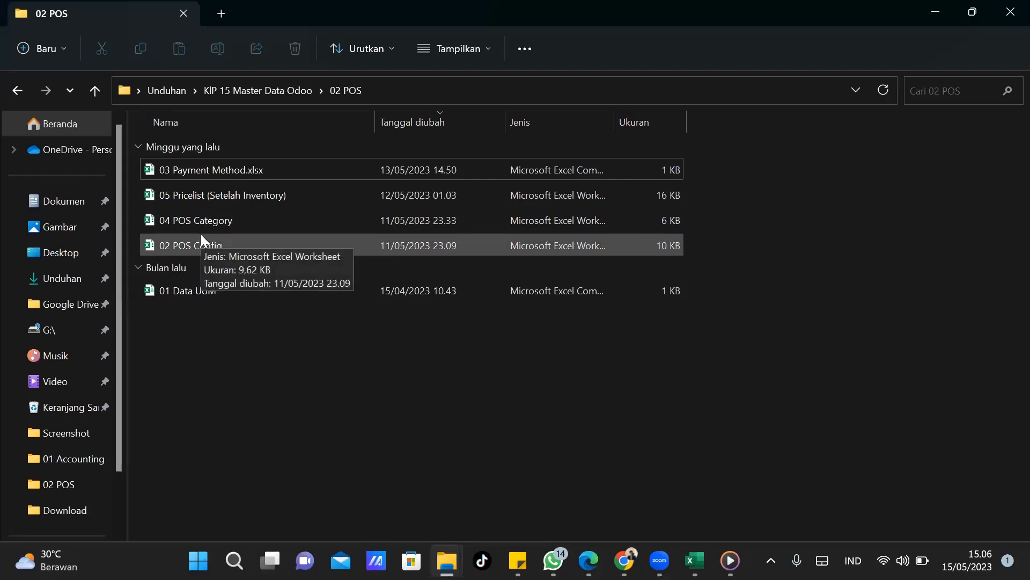
{"action": "left_click", "coordinate": [937, 11]}
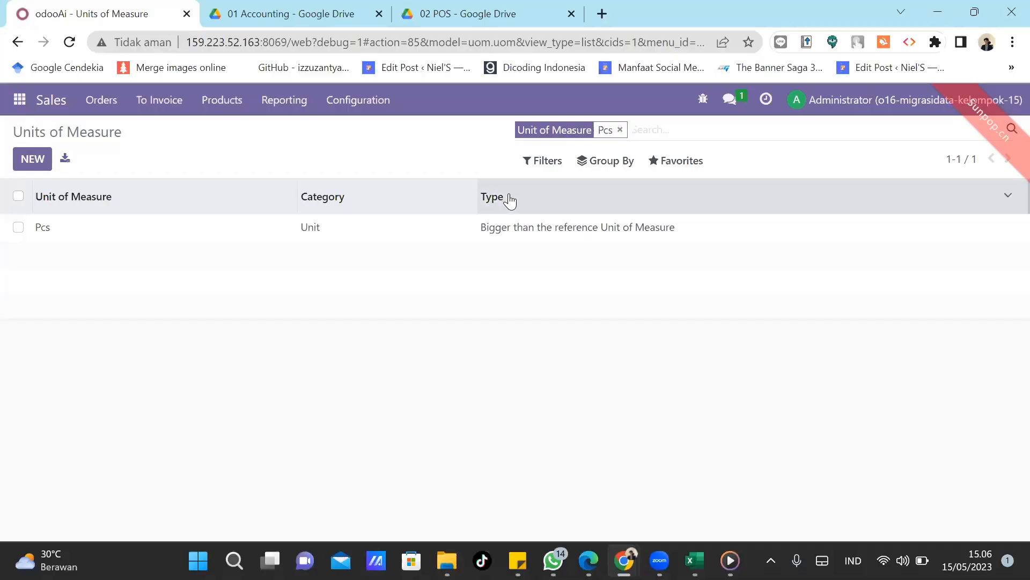
{"action": "left_click", "coordinate": [19, 102]}
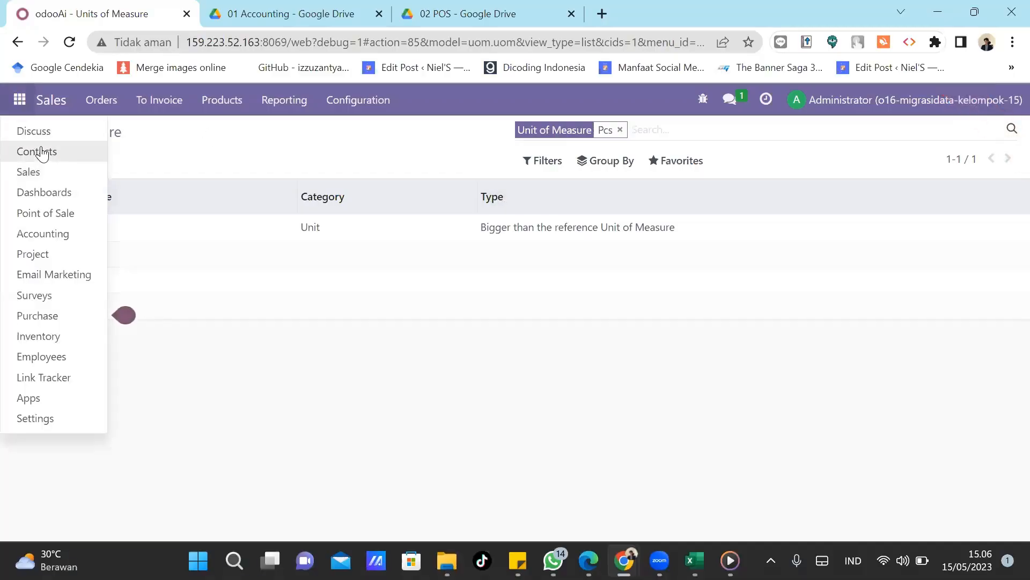
{"action": "left_click", "coordinate": [46, 214]}
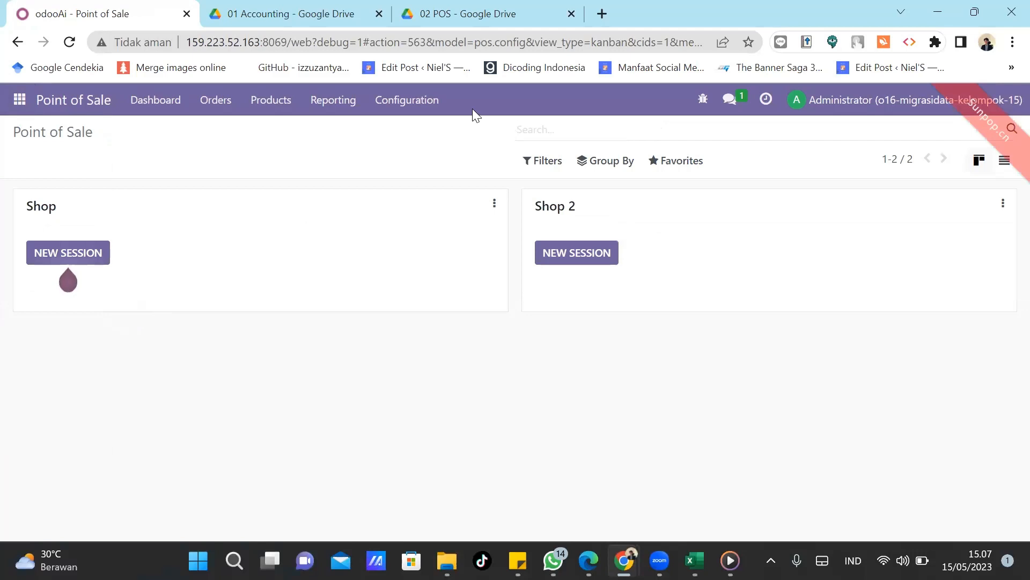
{"action": "left_click", "coordinate": [390, 102]}
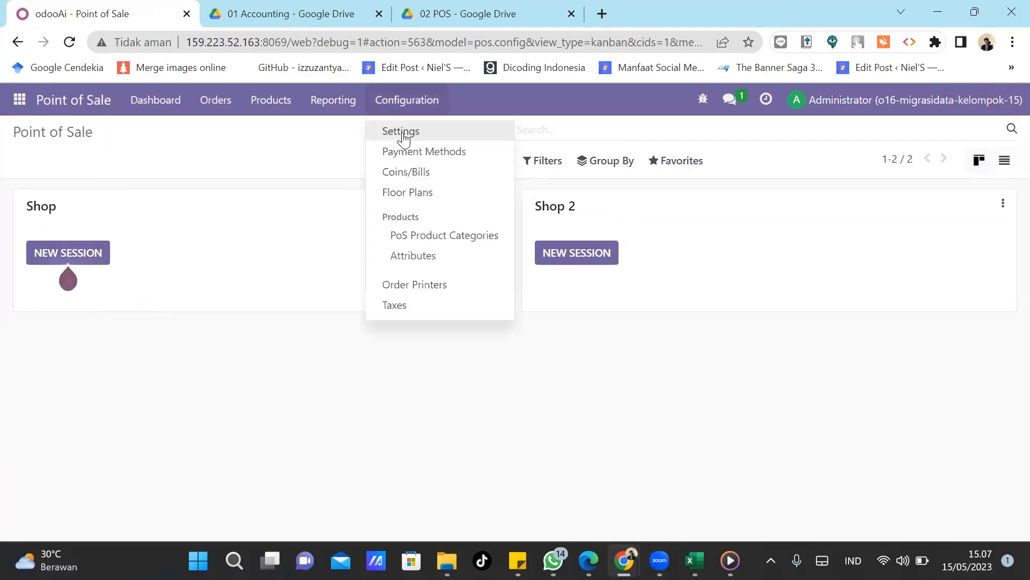
Create and save a new shop named 'Kelompok 15 Shop' in Point of Sale settings.
{"action": "left_click", "coordinate": [403, 133]}
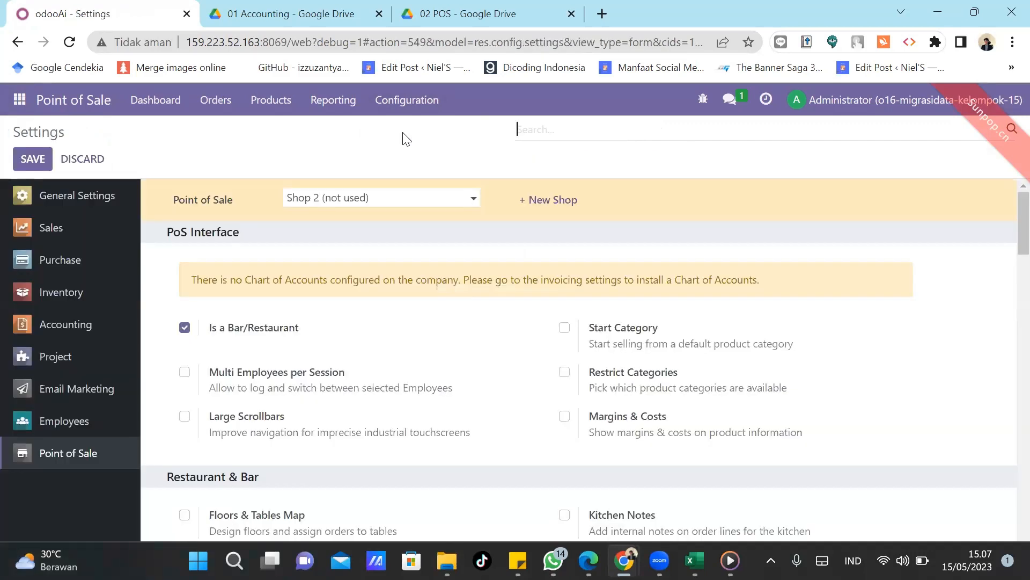
{"action": "left_click", "coordinate": [550, 206]}
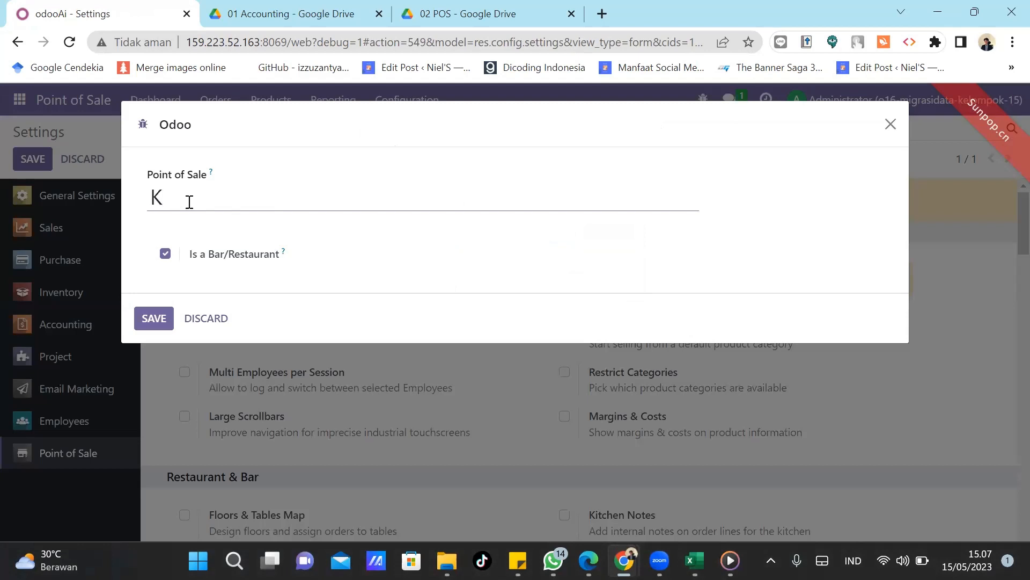
{"action": "type", "text": "elompok 15 Shop"}
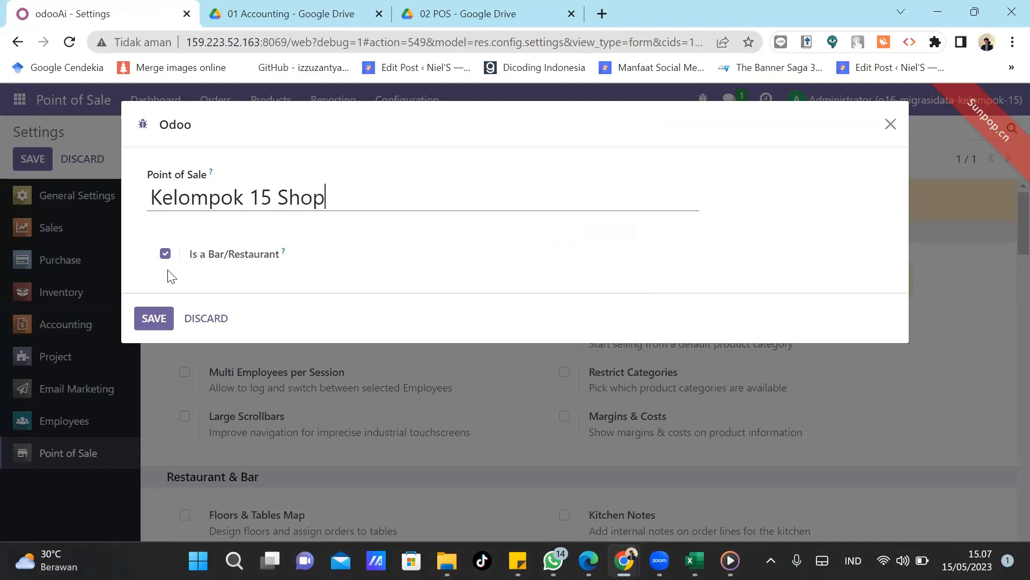
{"action": "left_click", "coordinate": [153, 320]}
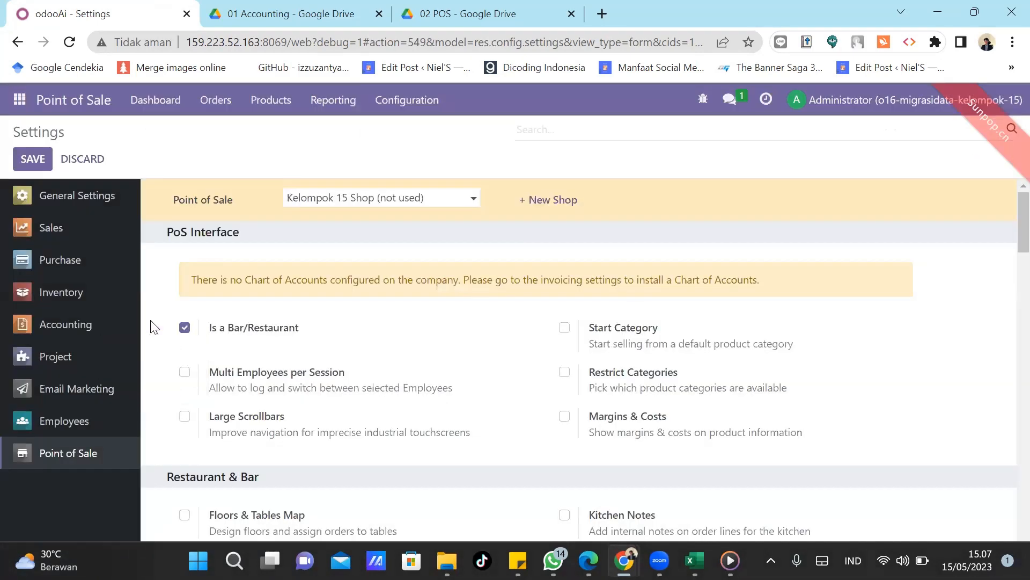
{"action": "left_click", "coordinate": [86, 107]}
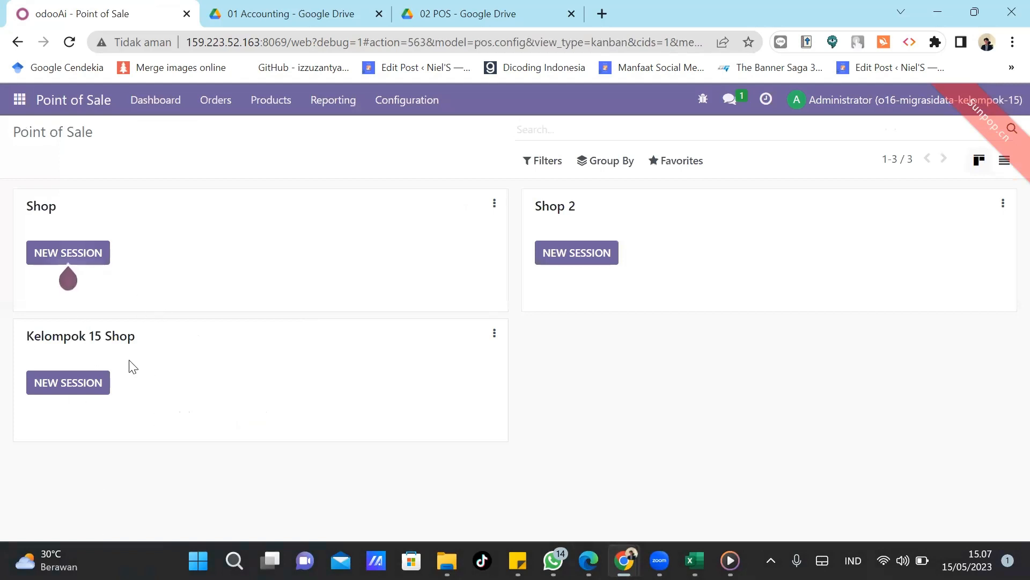
{"action": "mouse_move", "coordinate": [443, 544]}
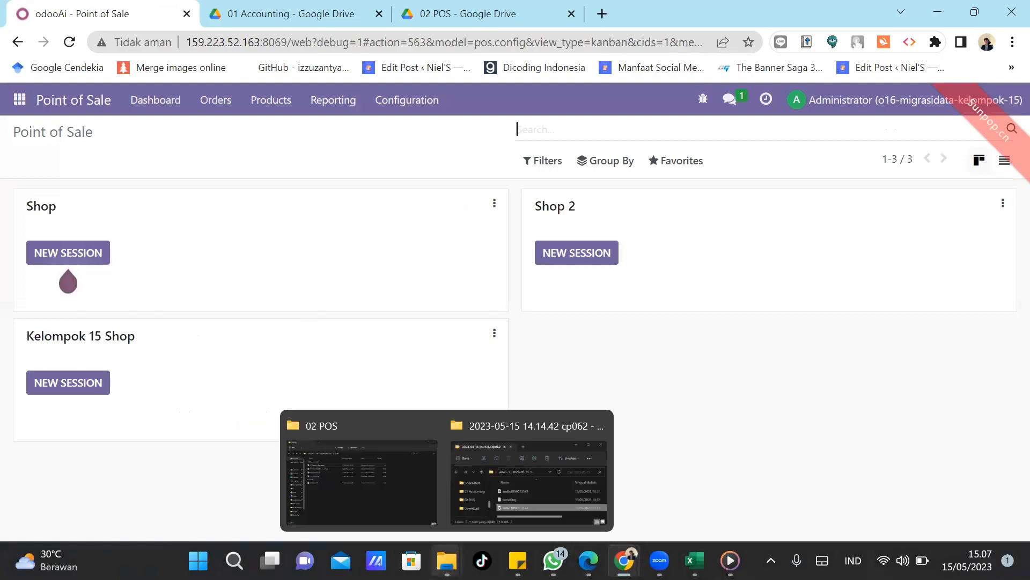
{"action": "left_click", "coordinate": [384, 458]}
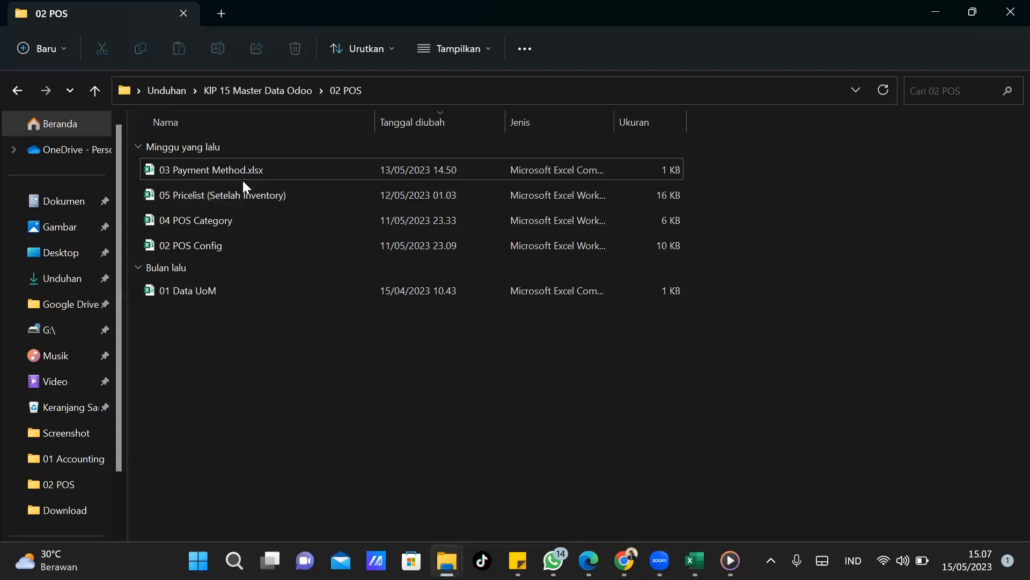
{"action": "left_click", "coordinate": [936, 9]}
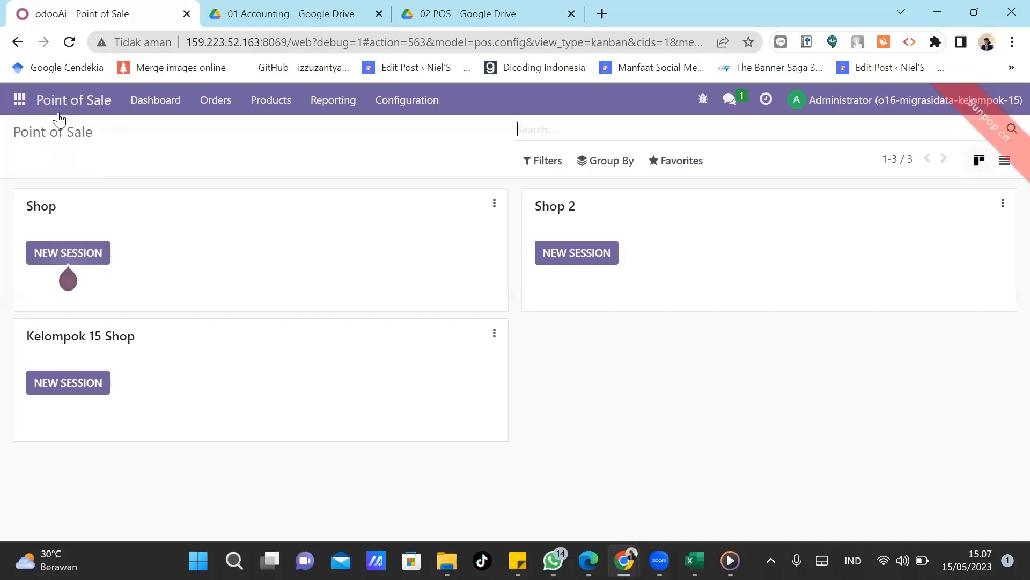
Delete the Cash KLP 15 and Bank KLP 15 payment methods, then bring up the 02 POS Drive folder.
{"action": "left_click", "coordinate": [402, 102]}
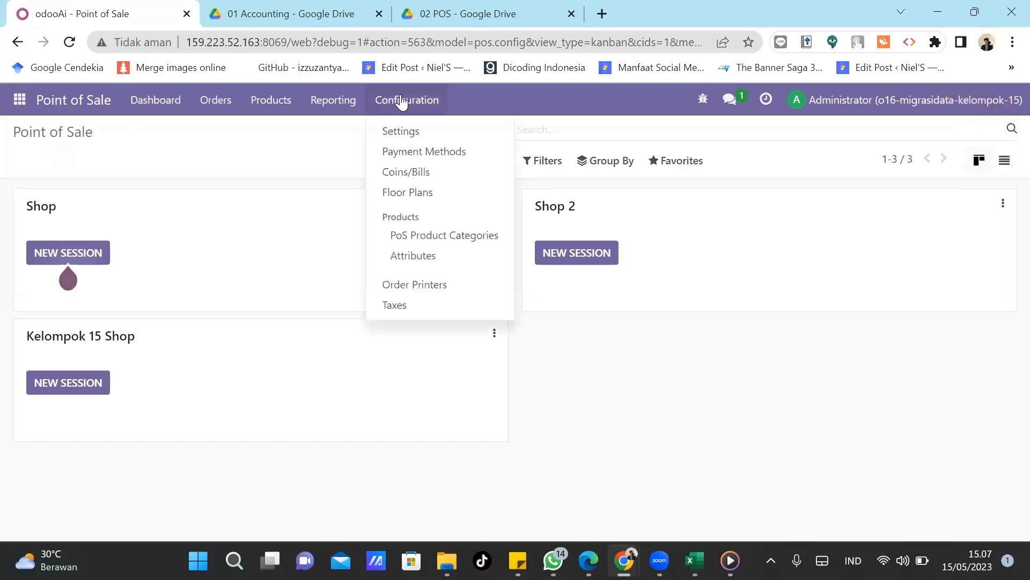
{"action": "left_click", "coordinate": [418, 155]}
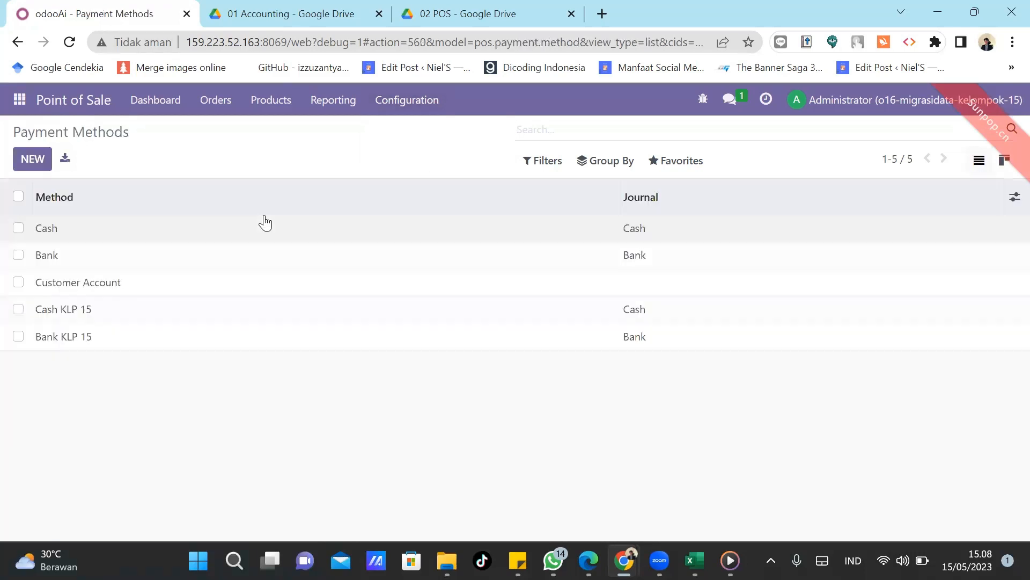
{"action": "left_click", "coordinate": [18, 309]}
{"action": "left_click", "coordinate": [18, 337]}
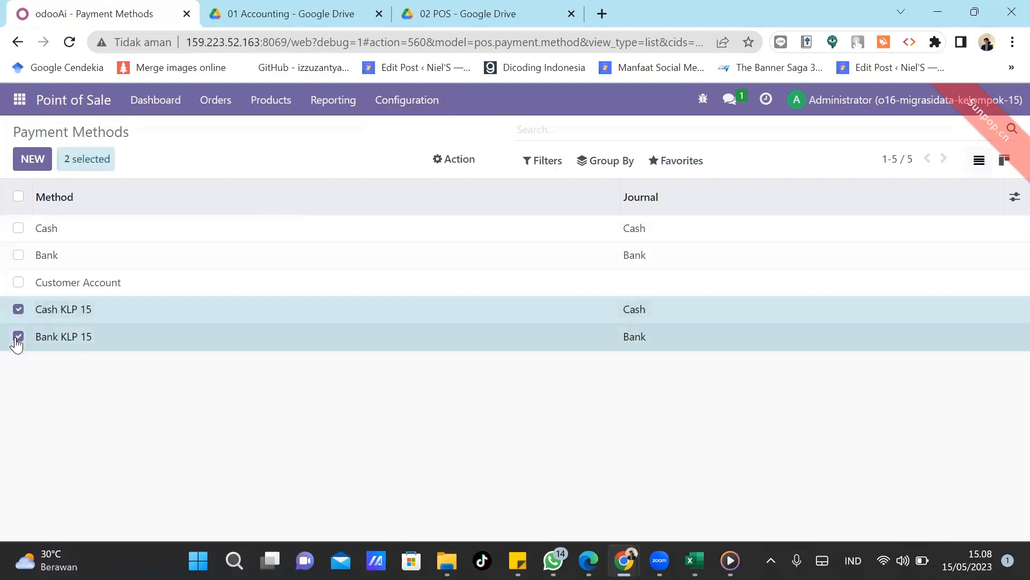
{"action": "left_click", "coordinate": [450, 160]}
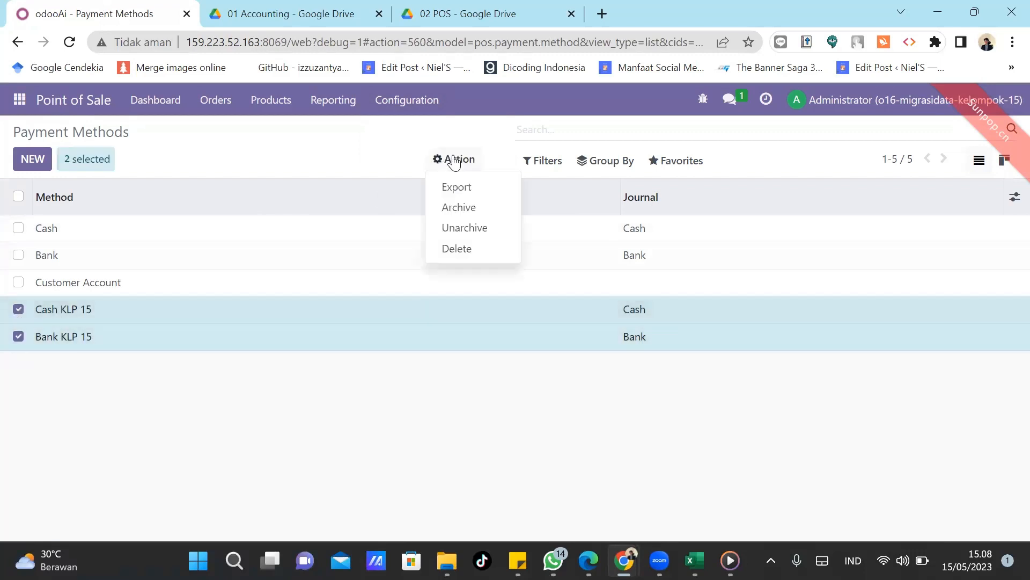
{"action": "left_click", "coordinate": [462, 258]}
{"action": "left_click", "coordinate": [282, 213]}
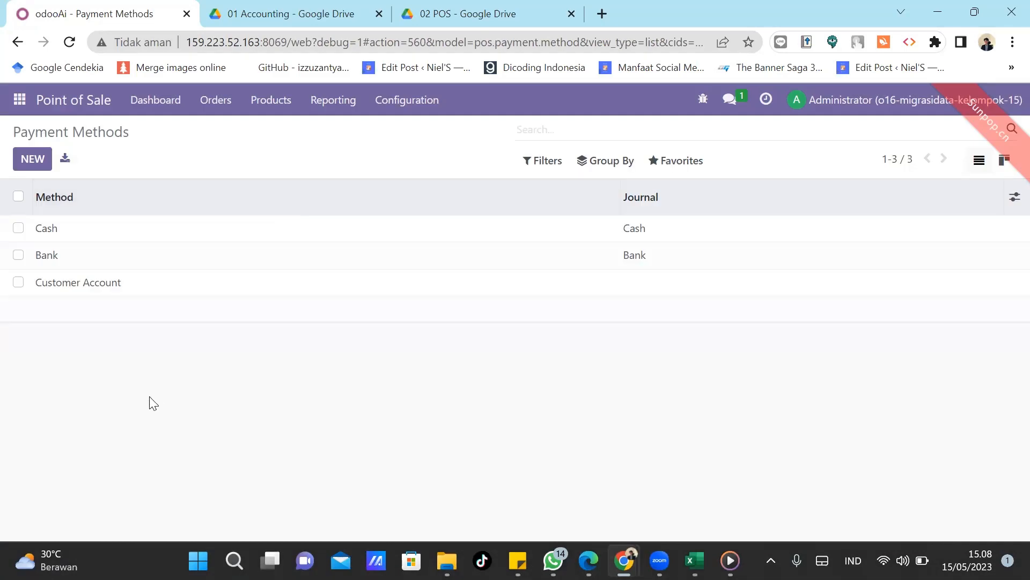
{"action": "left_click", "coordinate": [475, 11]}
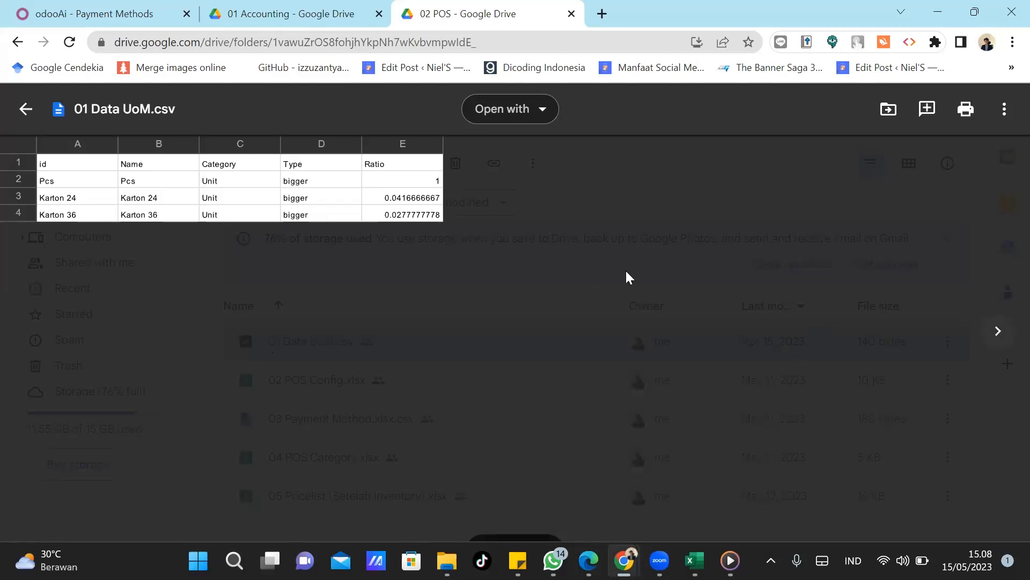
Preview 03 Payment Method.xlsx.csv in Drive, then go back to Odoo's Payment Methods list.
{"action": "left_click", "coordinate": [1000, 332]}
{"action": "left_click", "coordinate": [999, 331]}
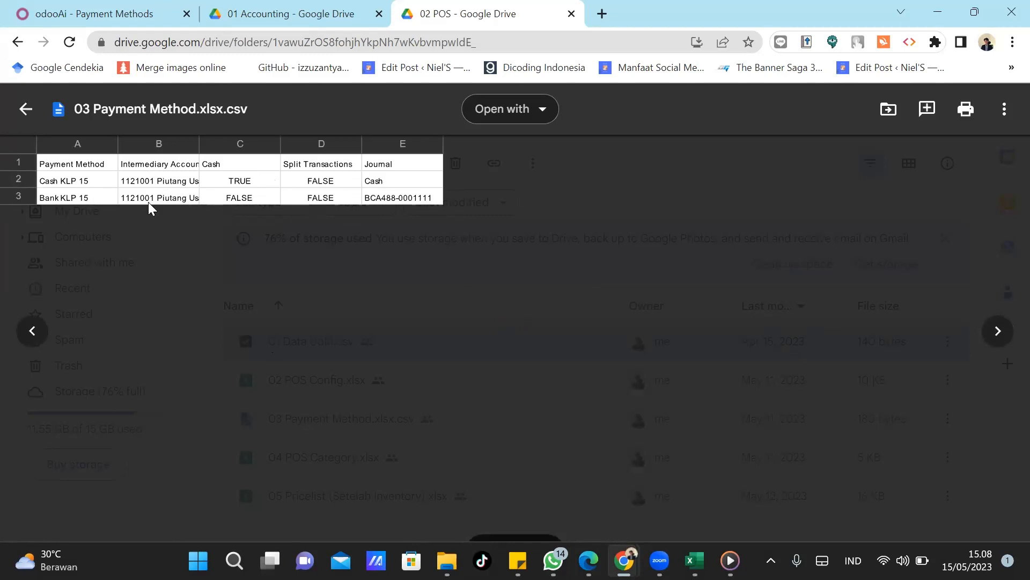
{"action": "left_click", "coordinate": [115, 9]}
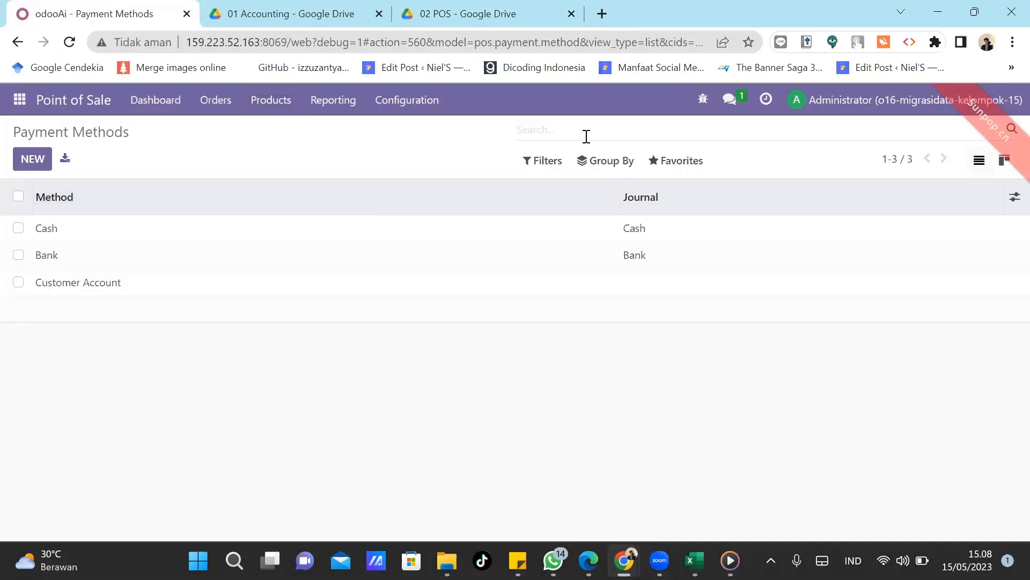
Import 03 Payment Method.xlsx after a successful test, adding Cash KLP 15 and Bank KLP 15.
{"action": "left_click", "coordinate": [682, 162]}
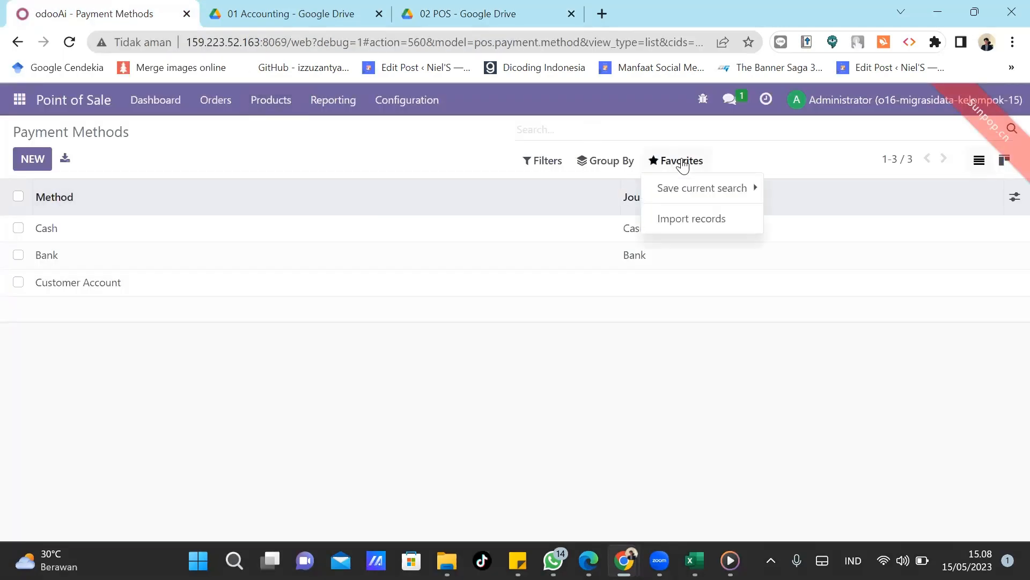
{"action": "left_click", "coordinate": [698, 220]}
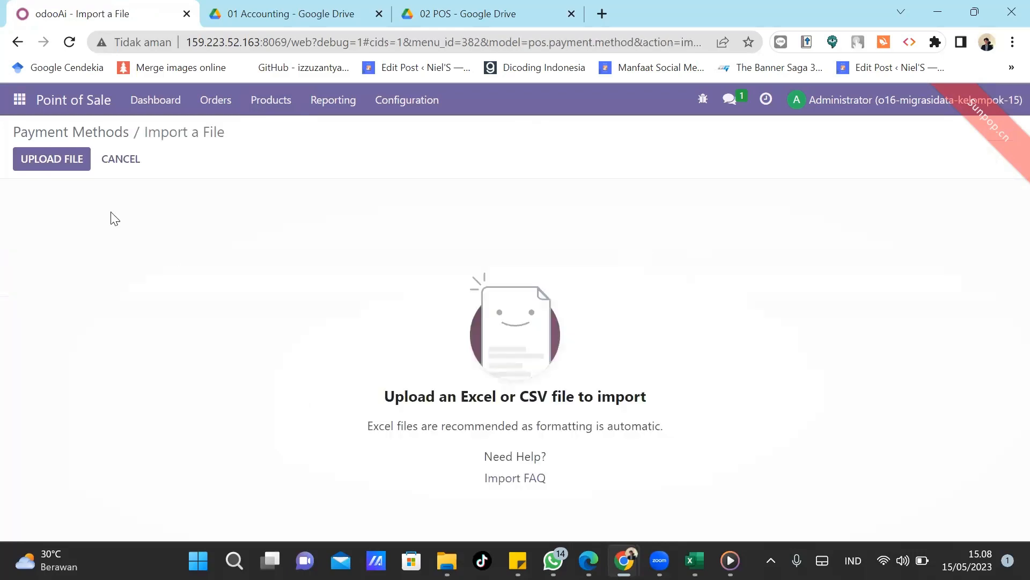
{"action": "left_click", "coordinate": [52, 156]}
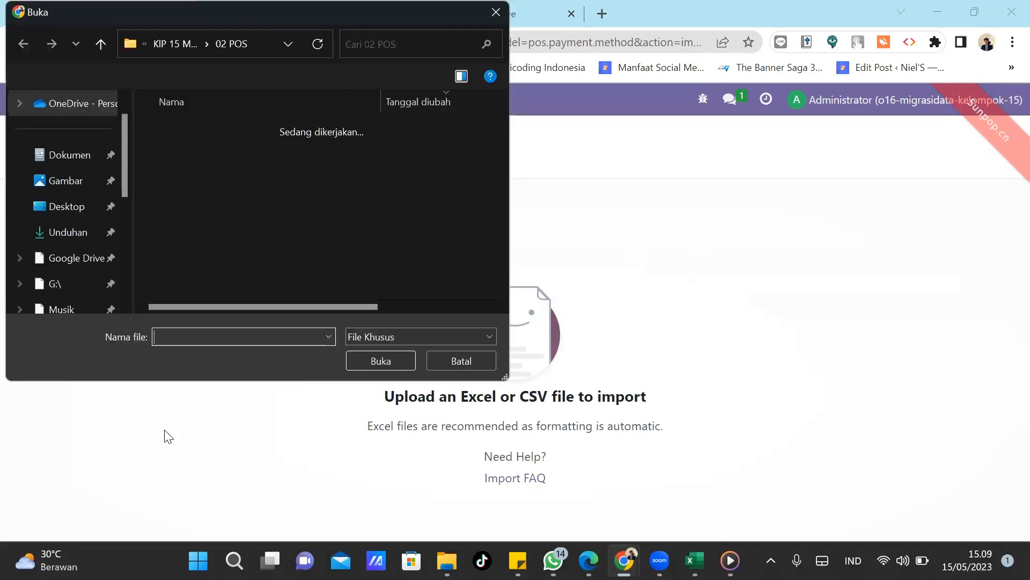
{"action": "double_click", "coordinate": [197, 150]}
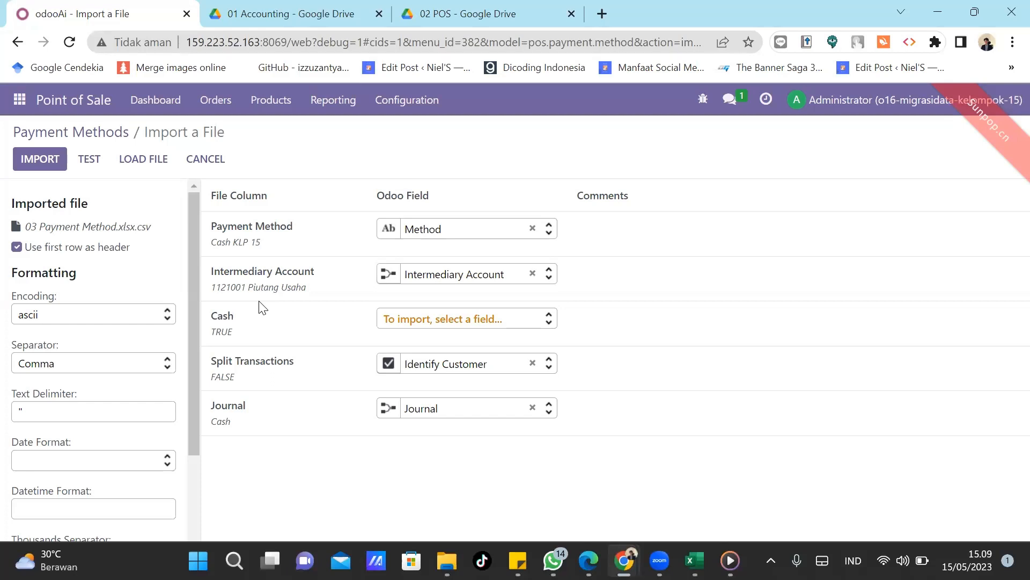
{"action": "mouse_move", "coordinate": [221, 424]}
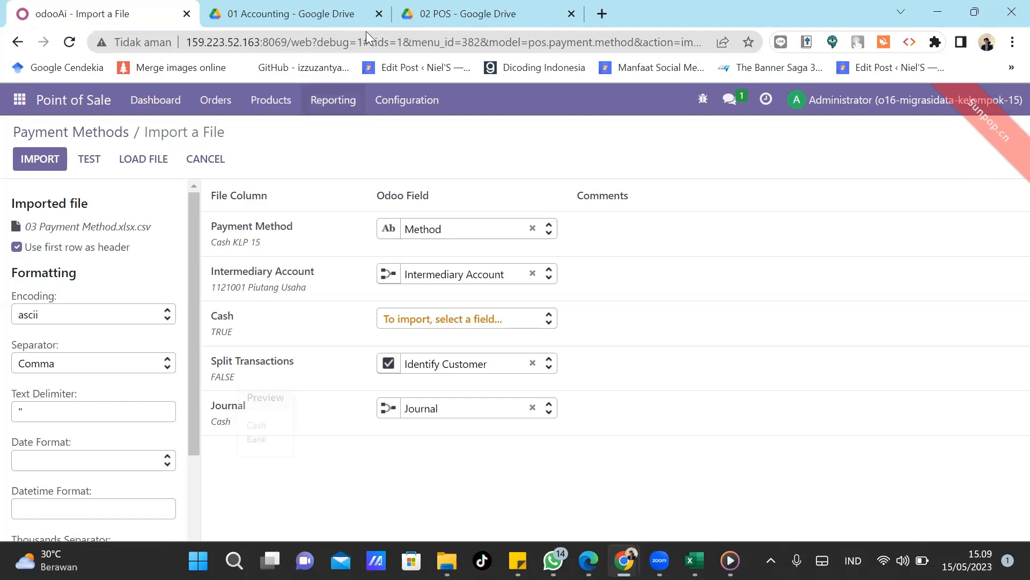
{"action": "left_click", "coordinate": [442, 7]}
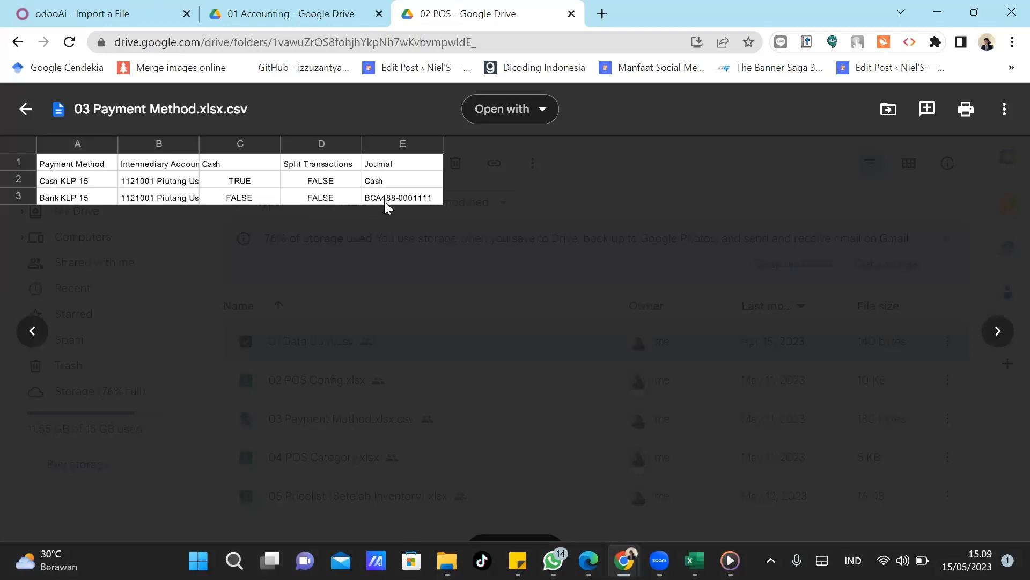
{"action": "left_click", "coordinate": [146, 8]}
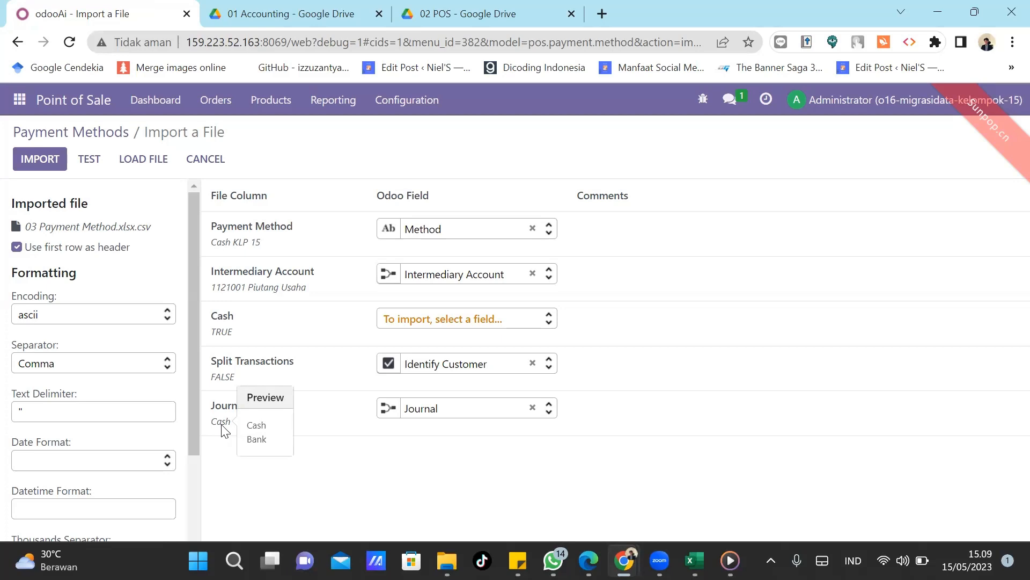
{"action": "left_click", "coordinate": [86, 167]}
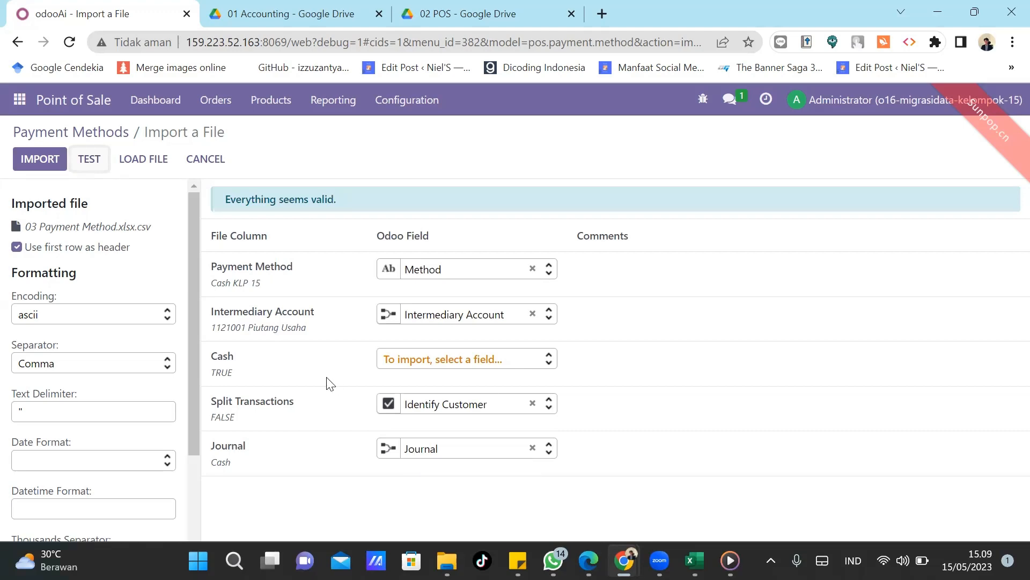
{"action": "left_click", "coordinate": [31, 155]}
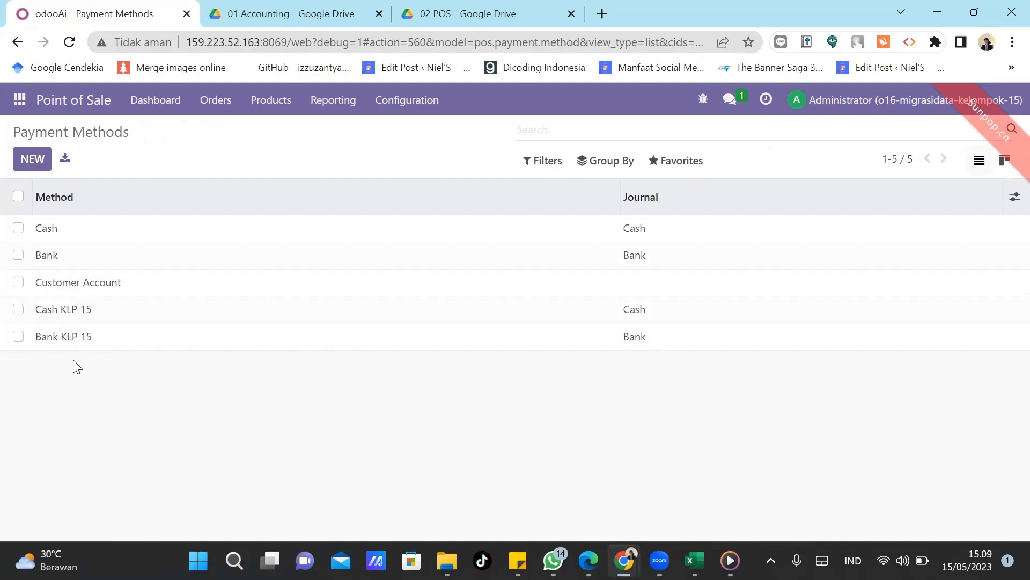
Check the 02 POS folder in File Explorer, then return to Odoo's point-of-sale Configuration menu.
{"action": "mouse_move", "coordinate": [447, 560]}
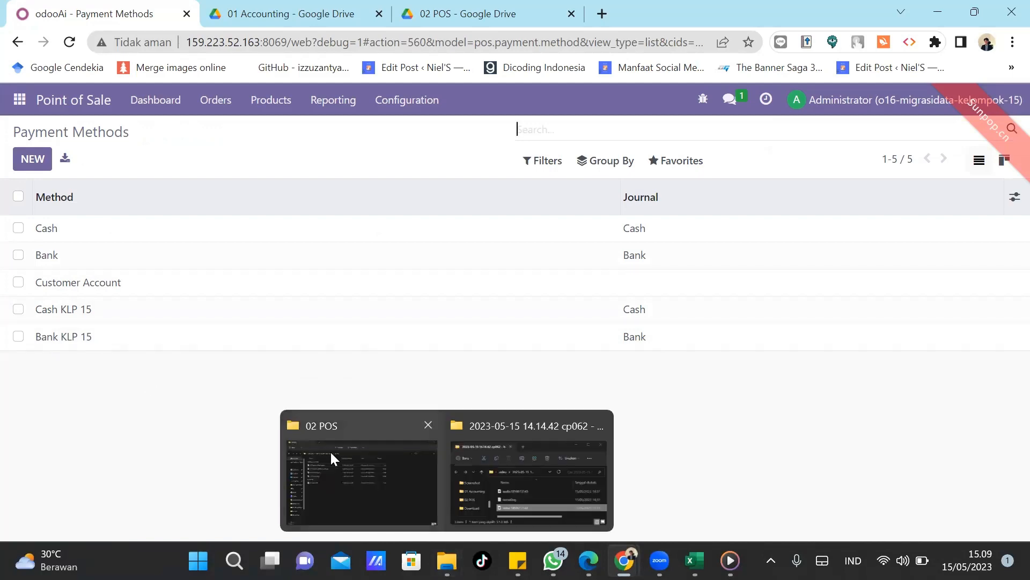
{"action": "left_click", "coordinate": [331, 449]}
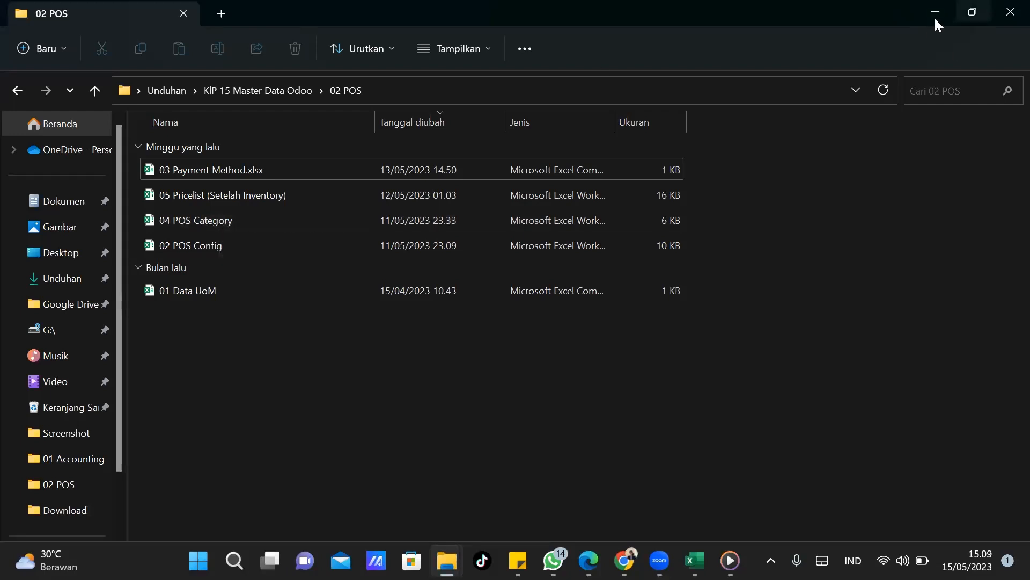
{"action": "key", "text": "alt+Tab"}
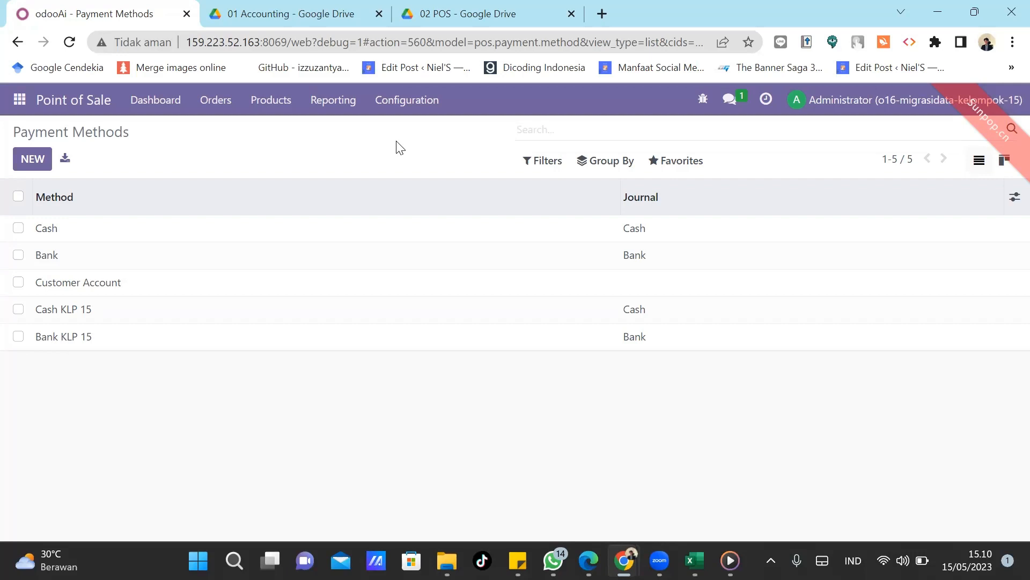
{"action": "left_click", "coordinate": [395, 99]}
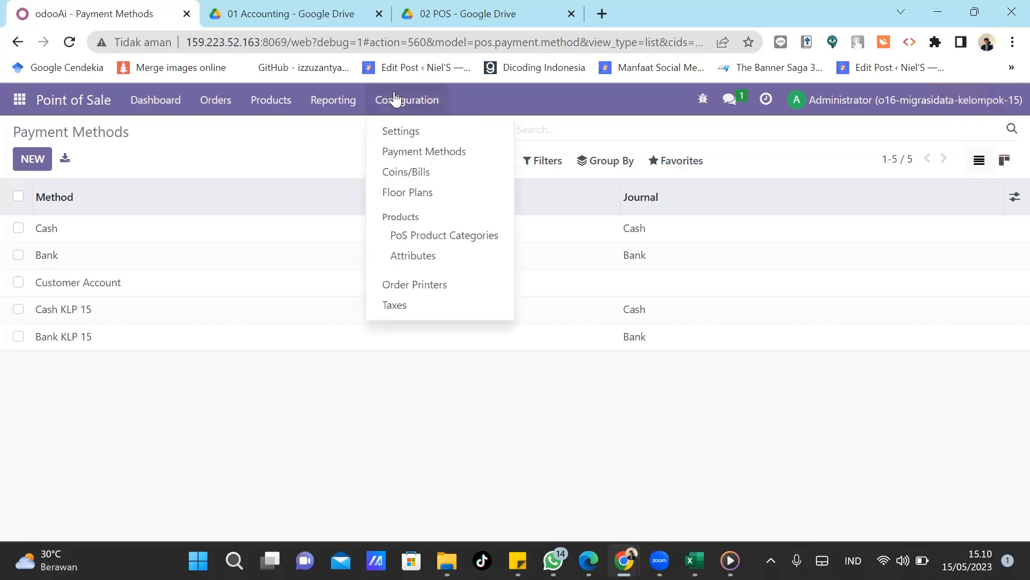
Open the PoS Product Categories list and compare it with the 04 POS Category file preview.
{"action": "left_click", "coordinate": [410, 236]}
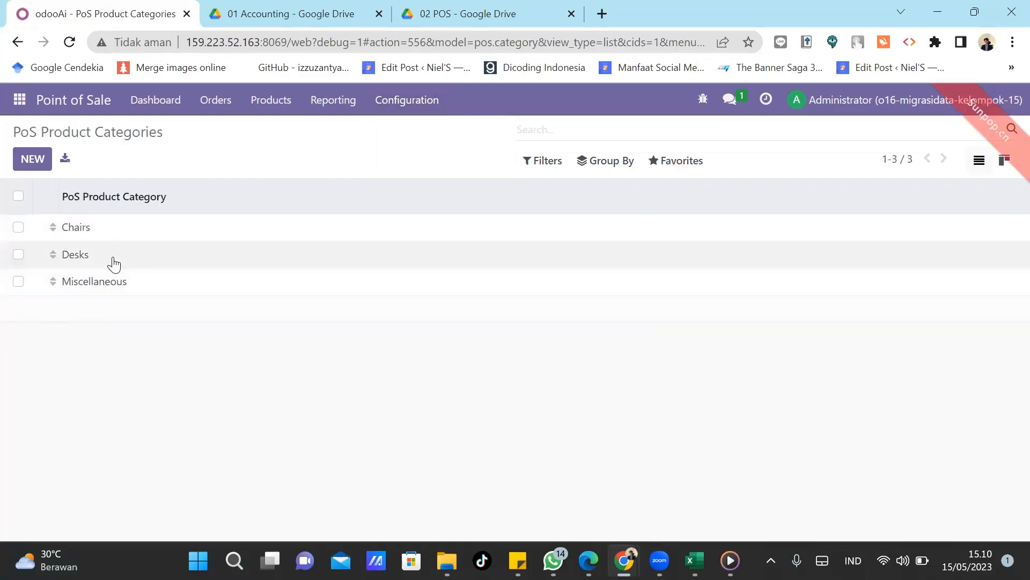
{"action": "left_click", "coordinate": [468, 13]}
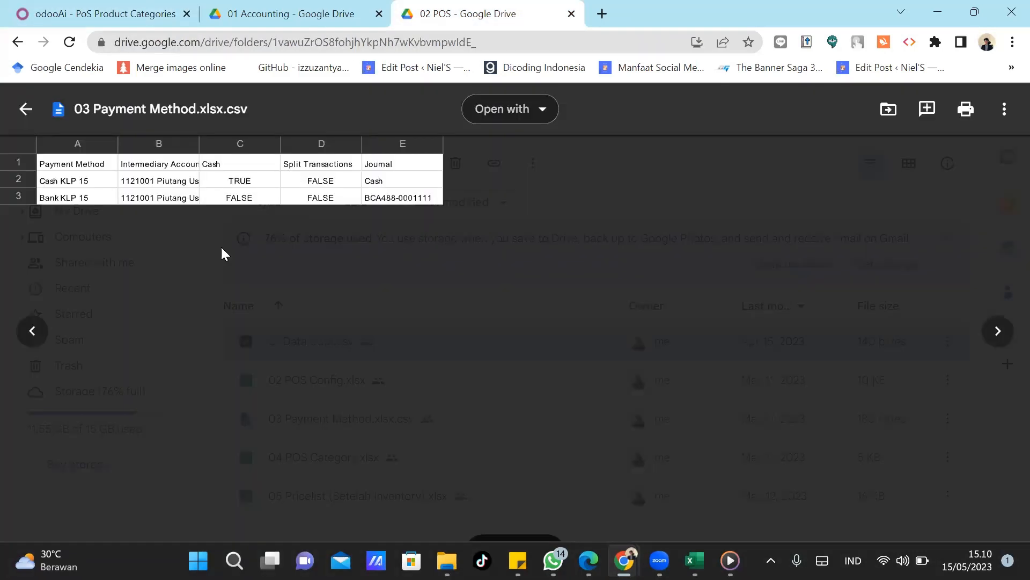
{"action": "left_click", "coordinate": [998, 331]}
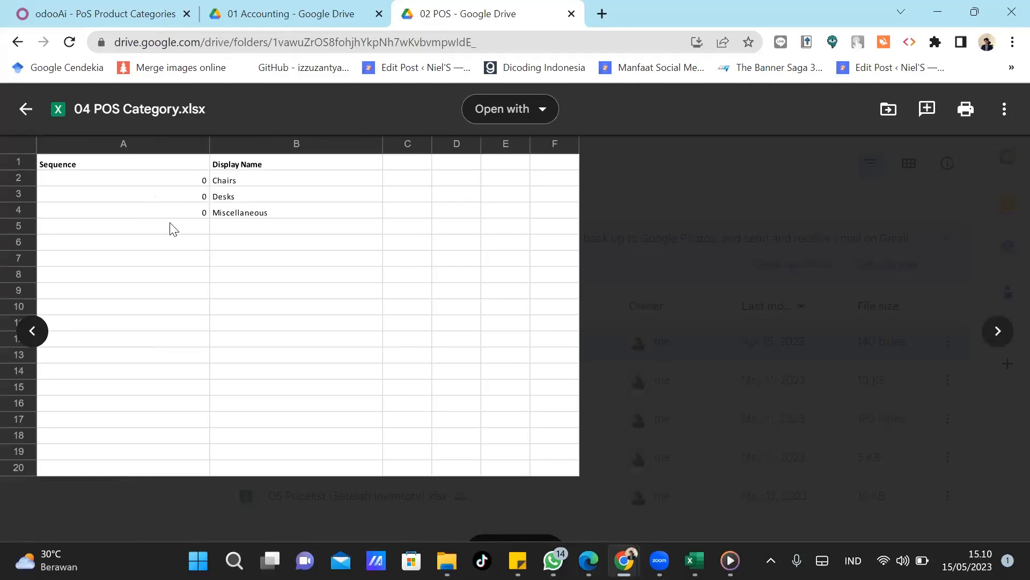
{"action": "left_click", "coordinate": [137, 6]}
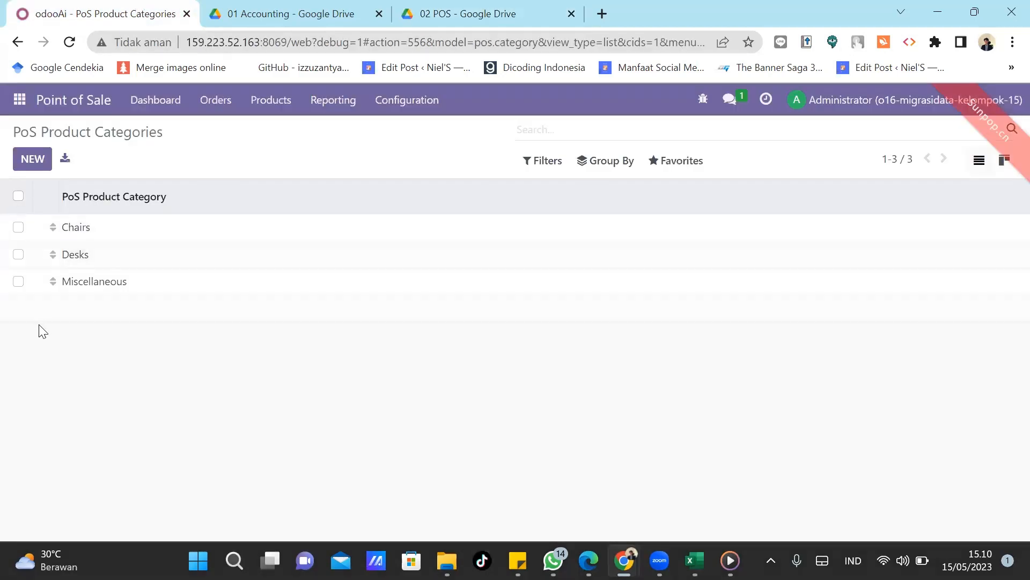
{"action": "left_click", "coordinate": [444, 12]}
{"action": "left_click", "coordinate": [23, 8]}
Delete all three categories: Chairs, Desks and Miscellaneous.
{"action": "left_click", "coordinate": [18, 198]}
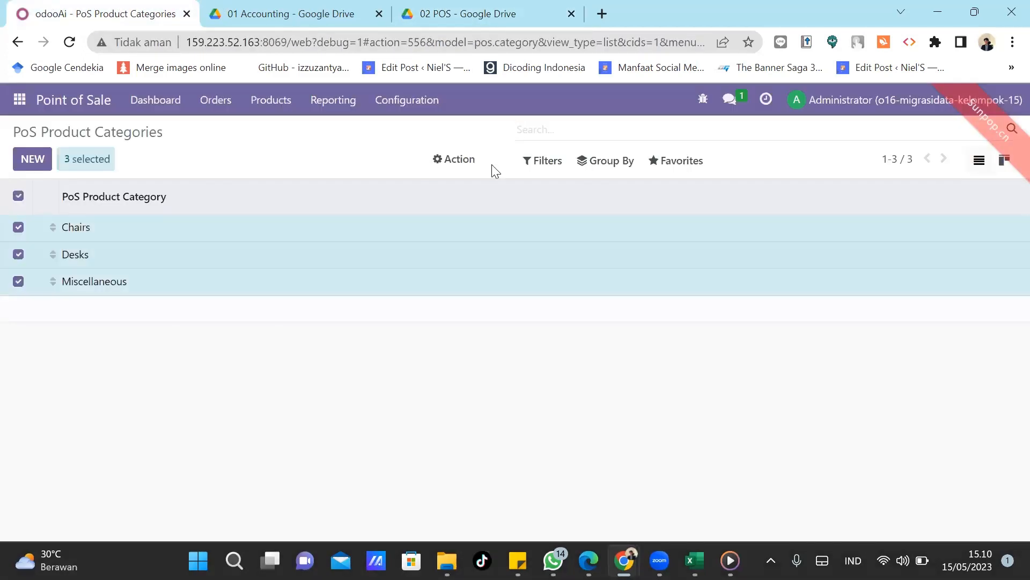
{"action": "left_click", "coordinate": [445, 160]}
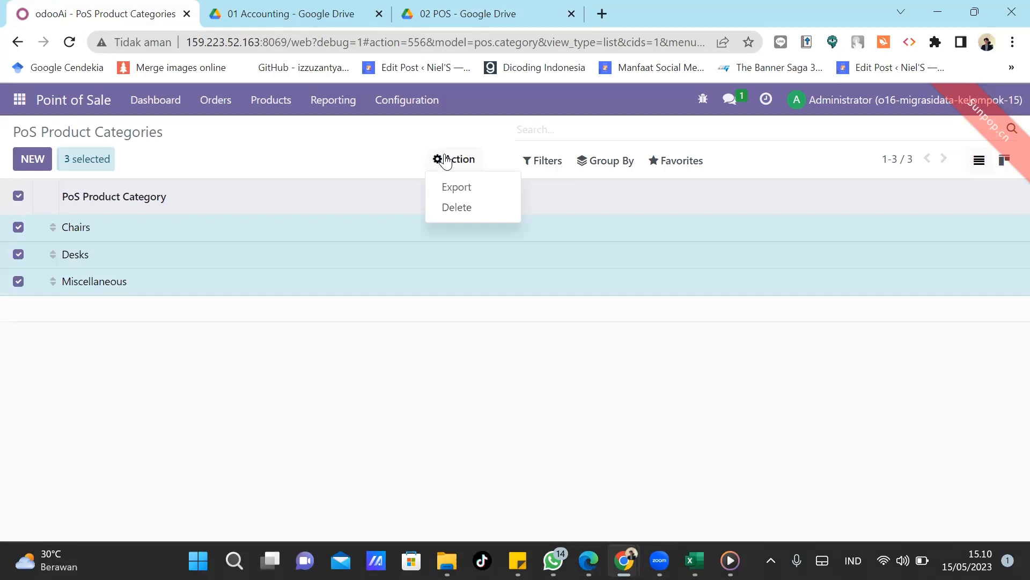
{"action": "left_click", "coordinate": [467, 207]}
{"action": "left_click", "coordinate": [285, 214]}
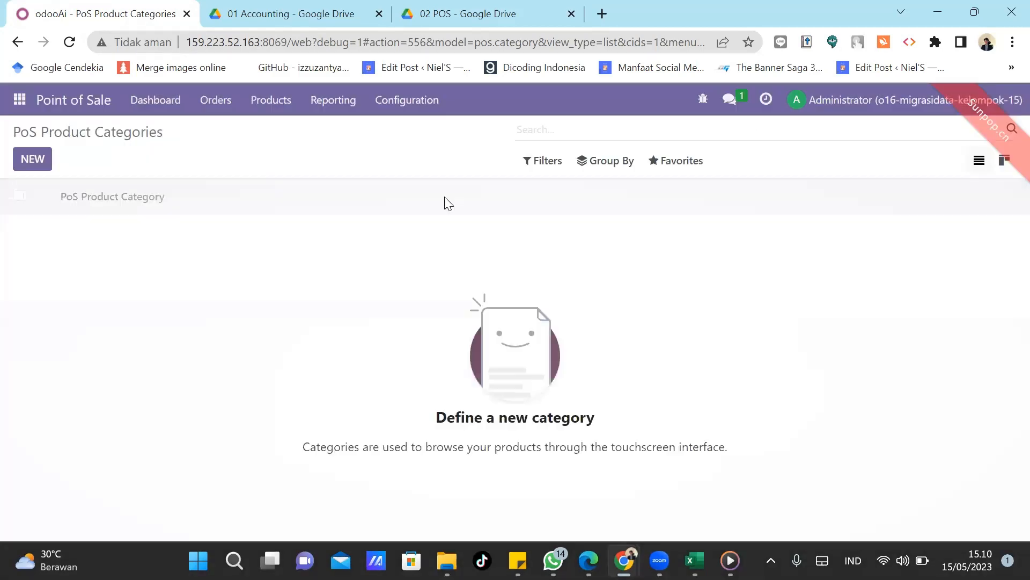
{"action": "left_click", "coordinate": [672, 160]}
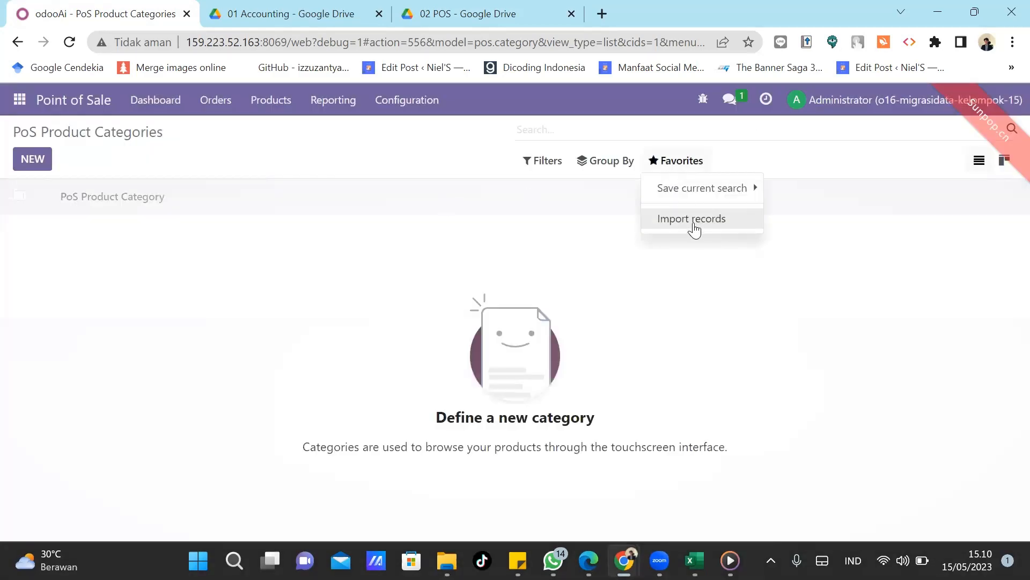
Load 04 POS Category.xlsx into the PoS Product Categories importer, test it as valid, and import.
{"action": "left_click", "coordinate": [696, 225]}
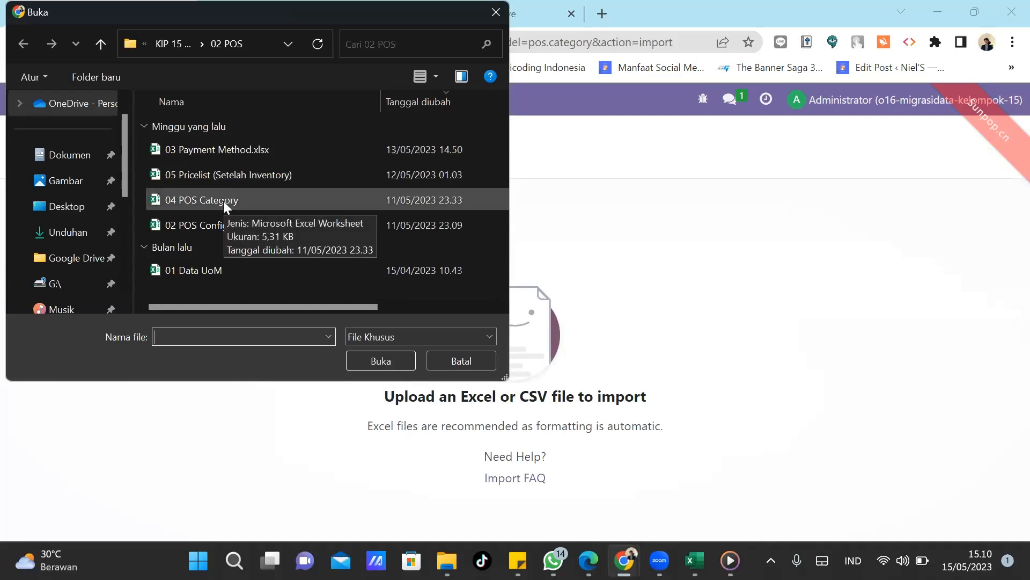
{"action": "double_click", "coordinate": [223, 201]}
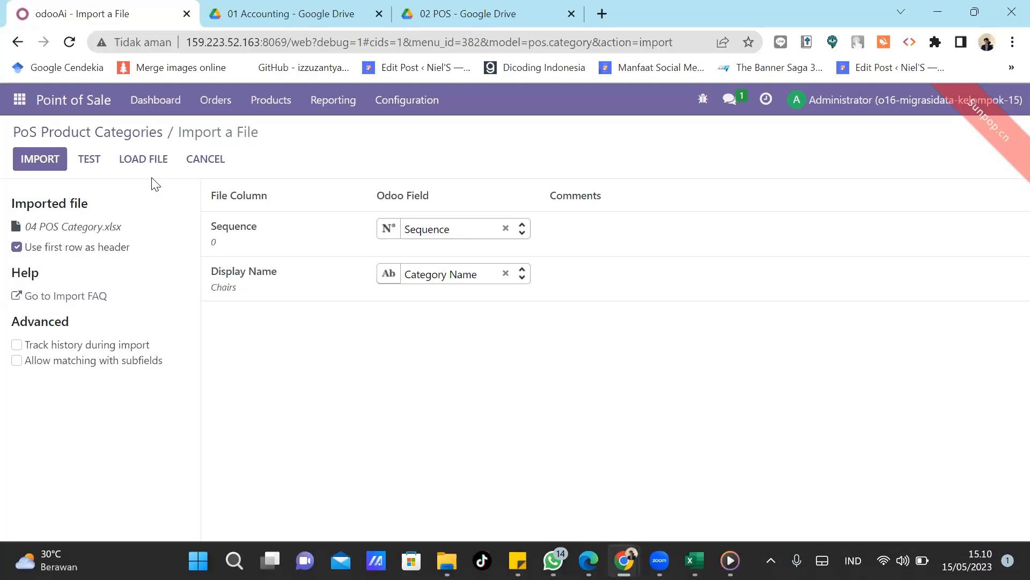
{"action": "left_click", "coordinate": [89, 158]}
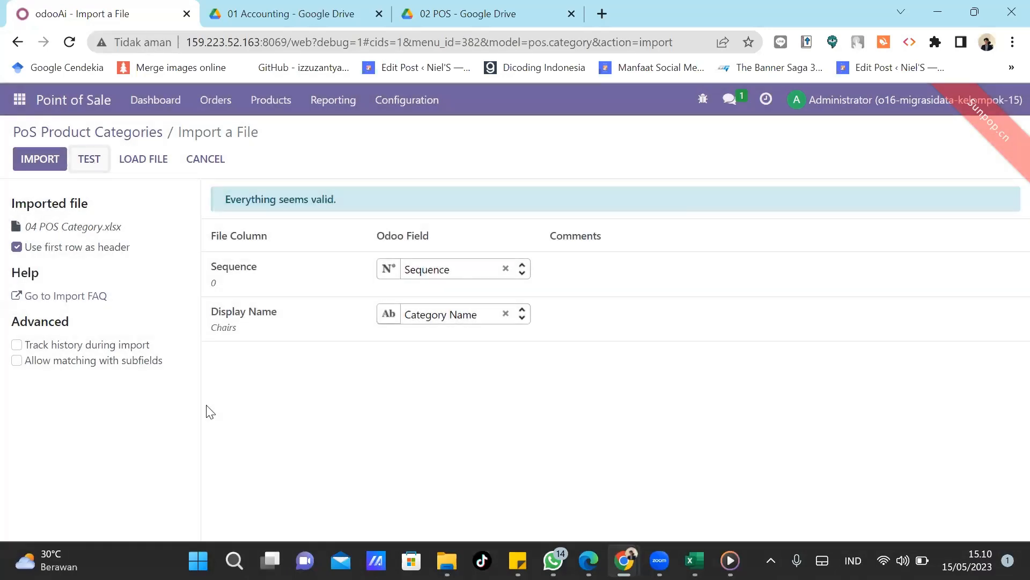
{"action": "left_click", "coordinate": [33, 159]}
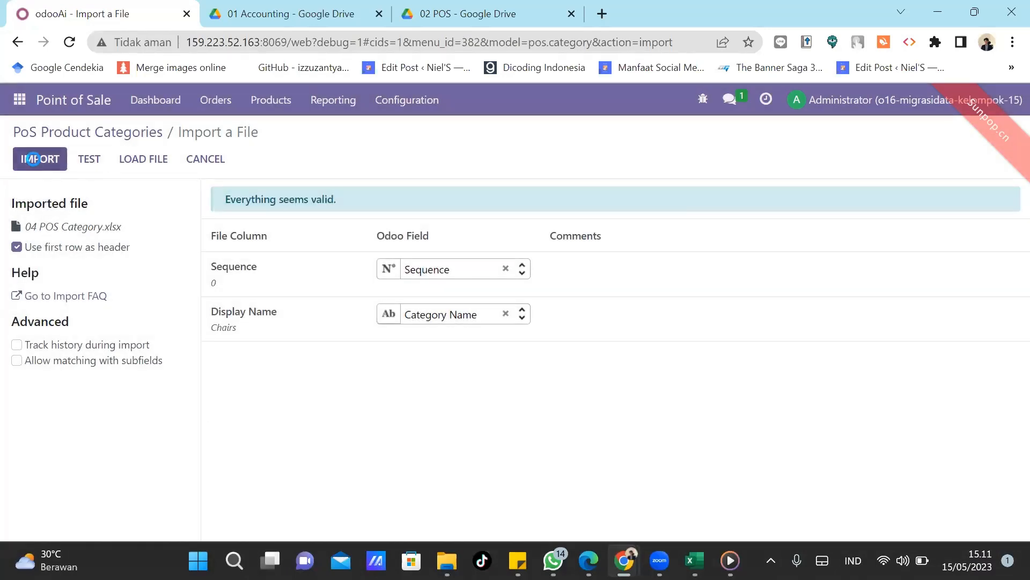
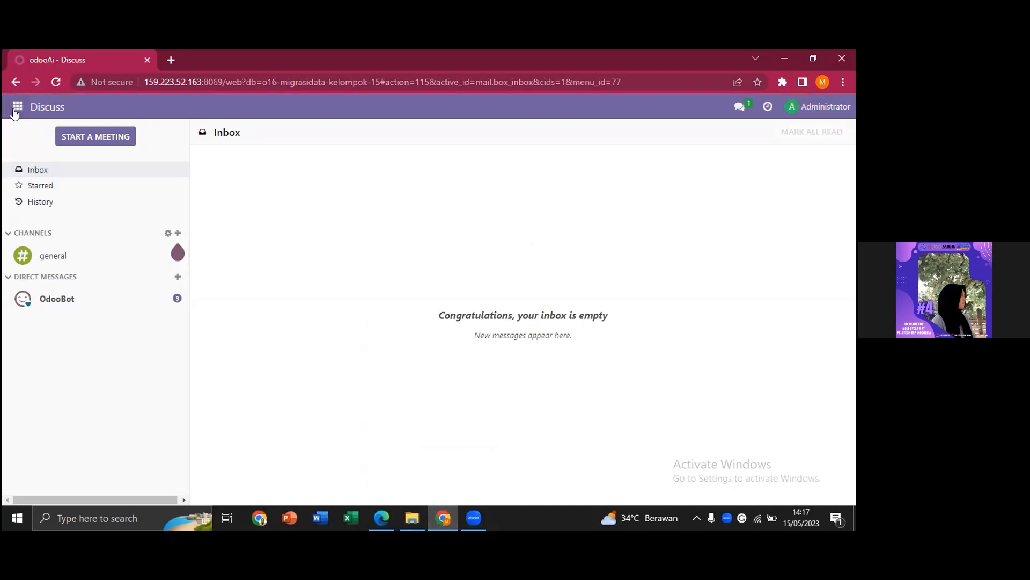
From Settings, open Manage Users and start Import records for the Users list.
{"action": "left_click", "coordinate": [16, 108]}
{"action": "left_click", "coordinate": [36, 340]}
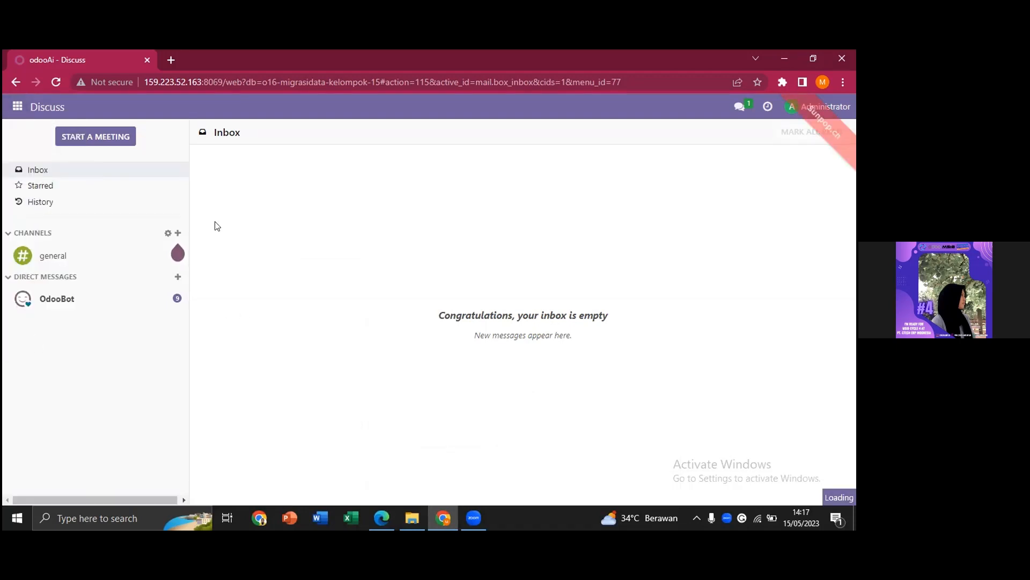
{"action": "left_click", "coordinate": [15, 107]}
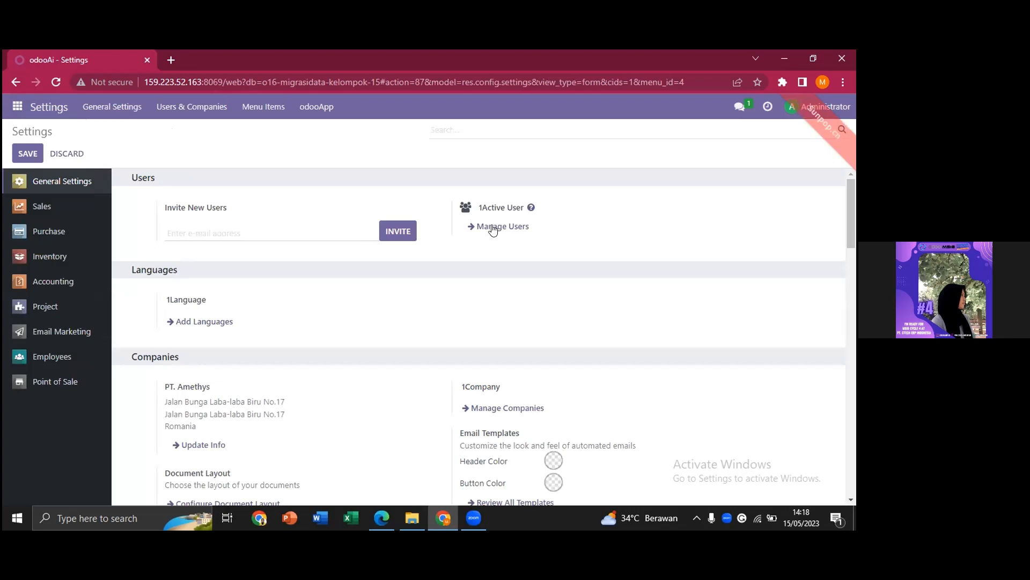
{"action": "left_click", "coordinate": [493, 228]}
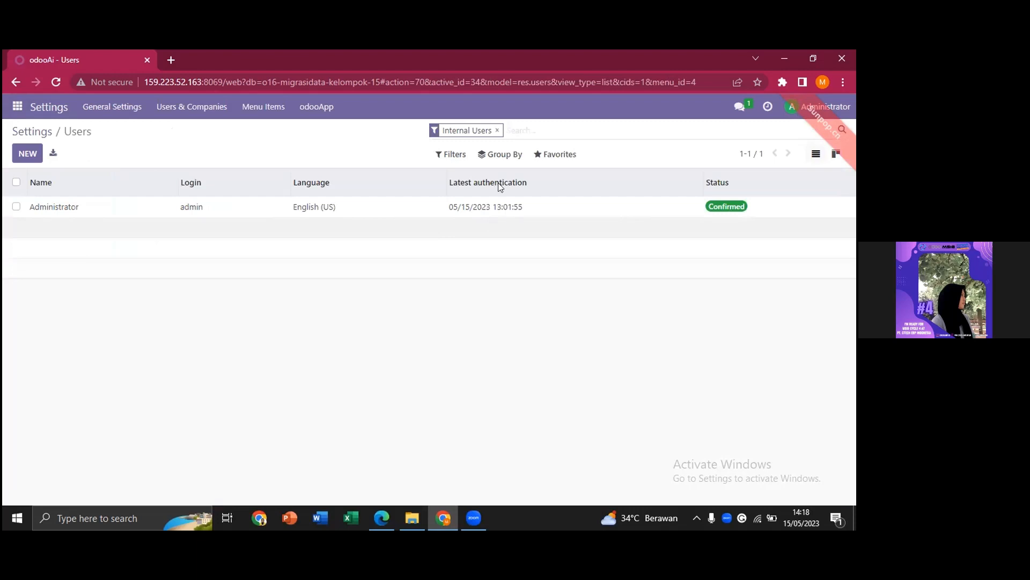
{"action": "left_click", "coordinate": [558, 154]}
{"action": "left_click", "coordinate": [568, 203]}
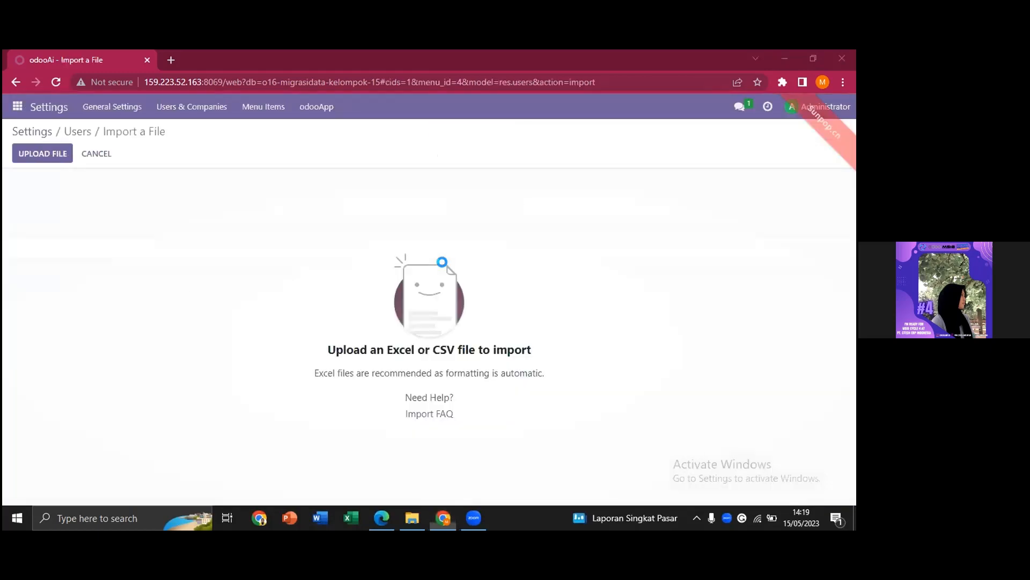
Upload 01_Data Users.xlsx, test it, and import the users, bringing the list to six.
{"action": "left_click", "coordinate": [37, 155]}
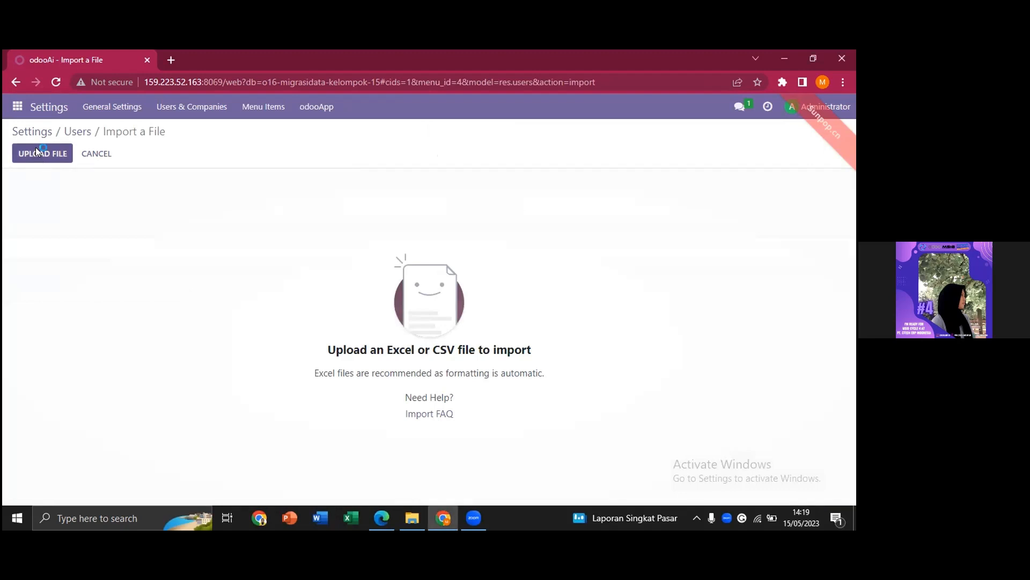
{"action": "left_click", "coordinate": [272, 138]}
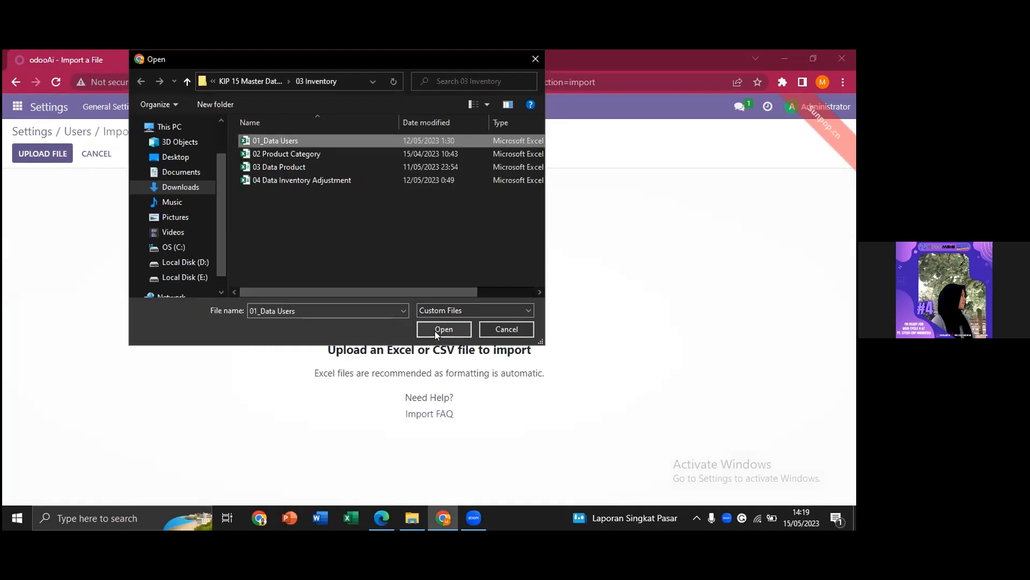
{"action": "left_click", "coordinate": [436, 330]}
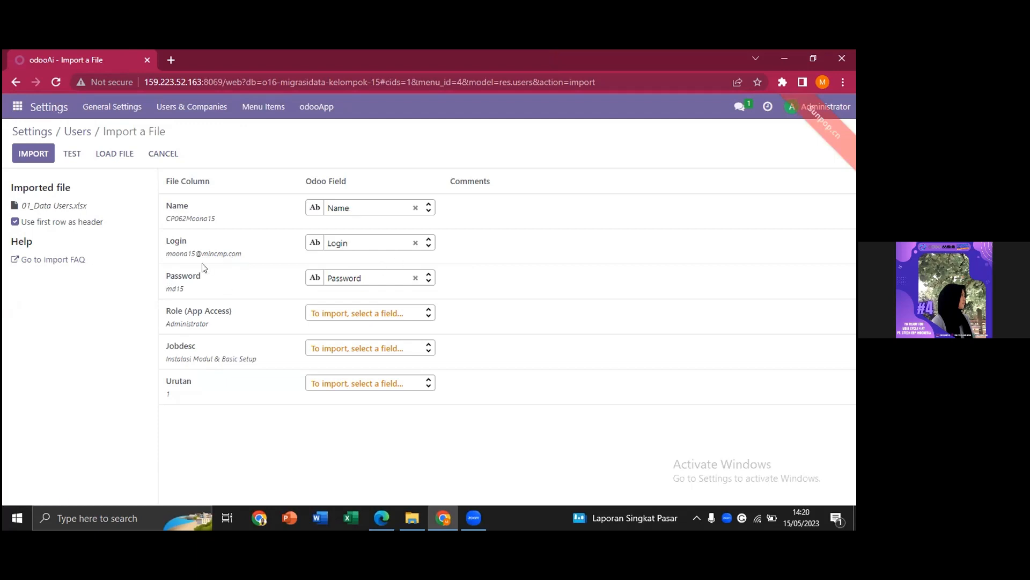
{"action": "mouse_move", "coordinate": [218, 259]}
{"action": "left_click", "coordinate": [72, 154]}
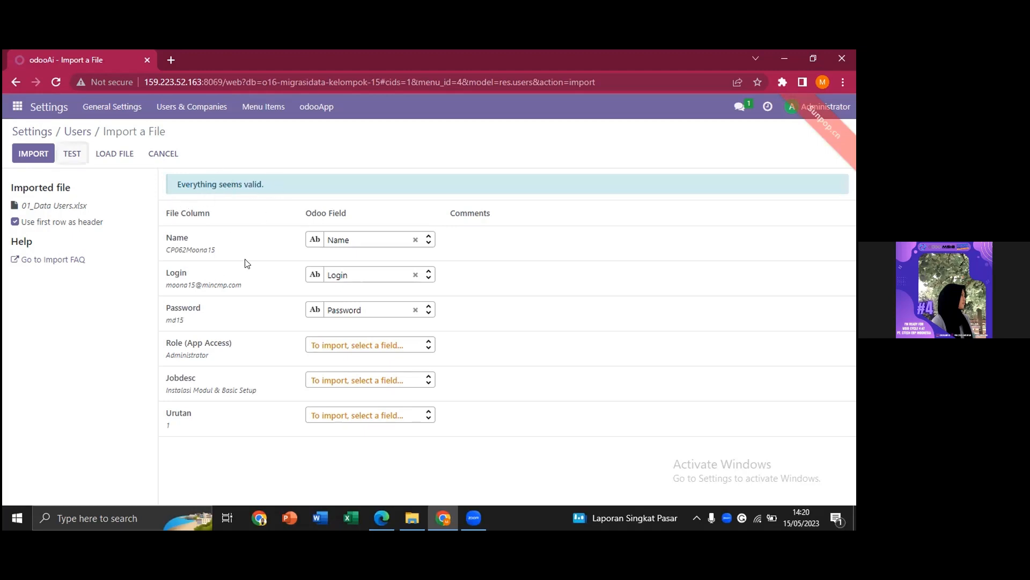
{"action": "left_click", "coordinate": [32, 155]}
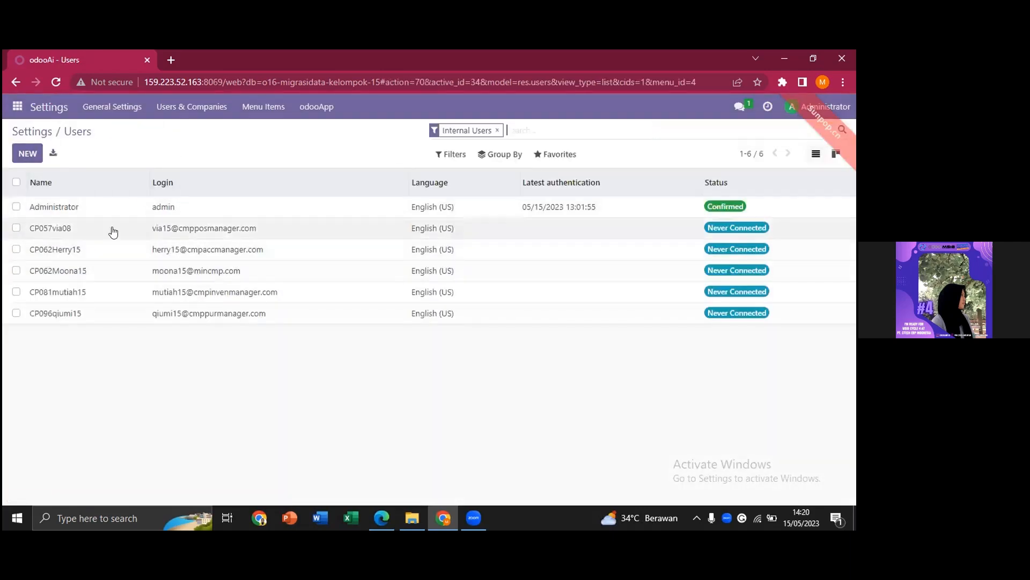
Review the first imported user's access rights: Accounting Advisor, most other apps Administrator.
{"action": "left_click", "coordinate": [158, 227]}
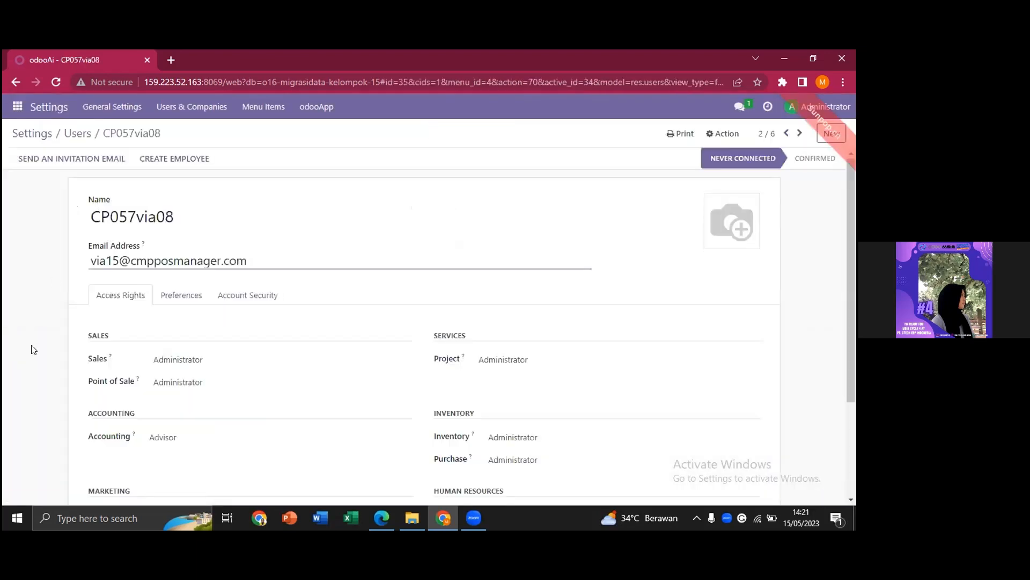
{"action": "scroll", "coordinate": [112, 351], "scroll_direction": "down", "scroll_amount": 3}
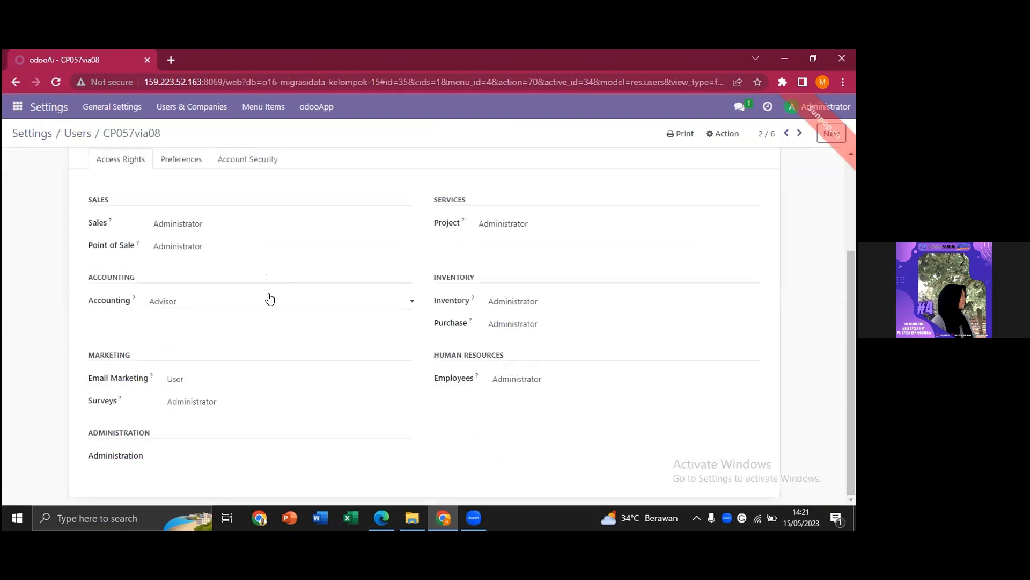
{"action": "scroll", "coordinate": [270, 298], "scroll_direction": "up", "scroll_amount": 3}
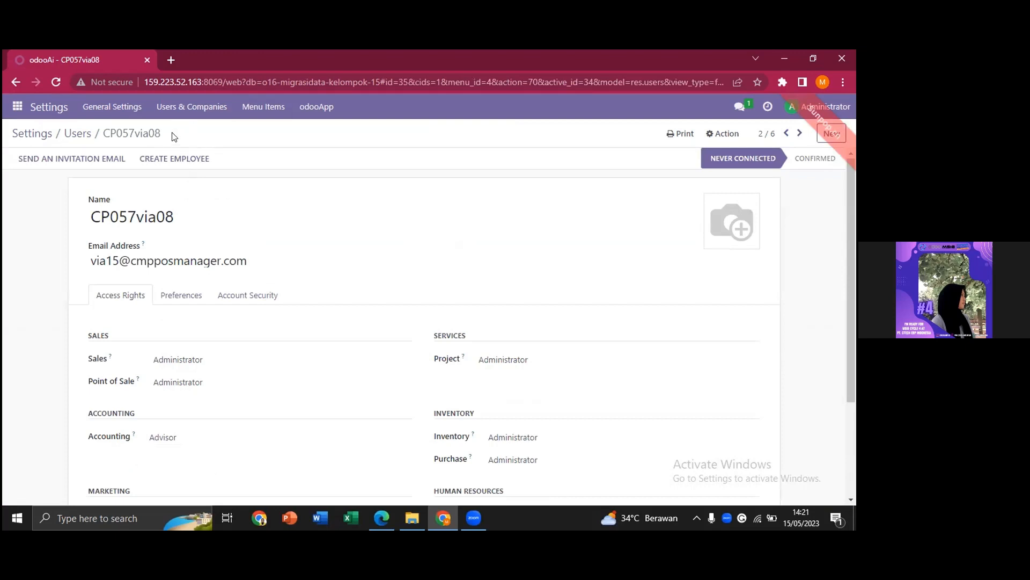
{"action": "key", "text": "alt+Tab"}
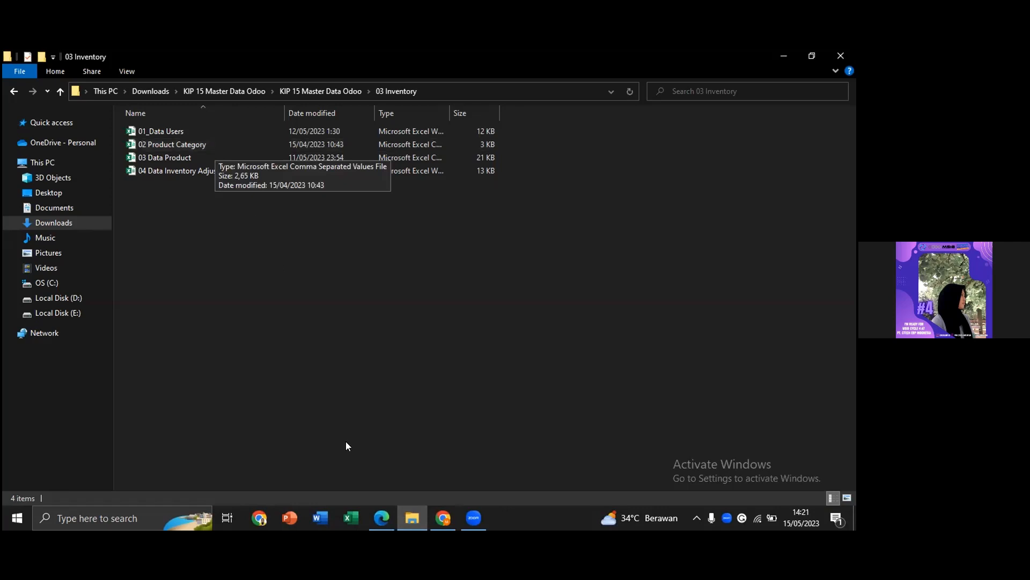
Preview 02 Product Category.csv's 18 persediaan categories in Google Drive, then return to Odoo.
{"action": "left_click", "coordinate": [387, 522]}
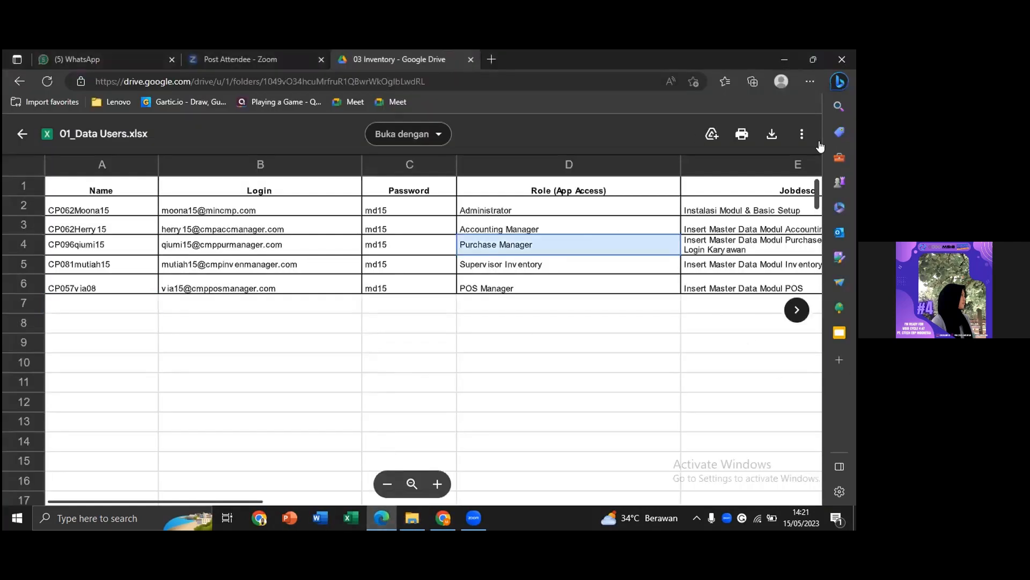
{"action": "left_click", "coordinate": [797, 310]}
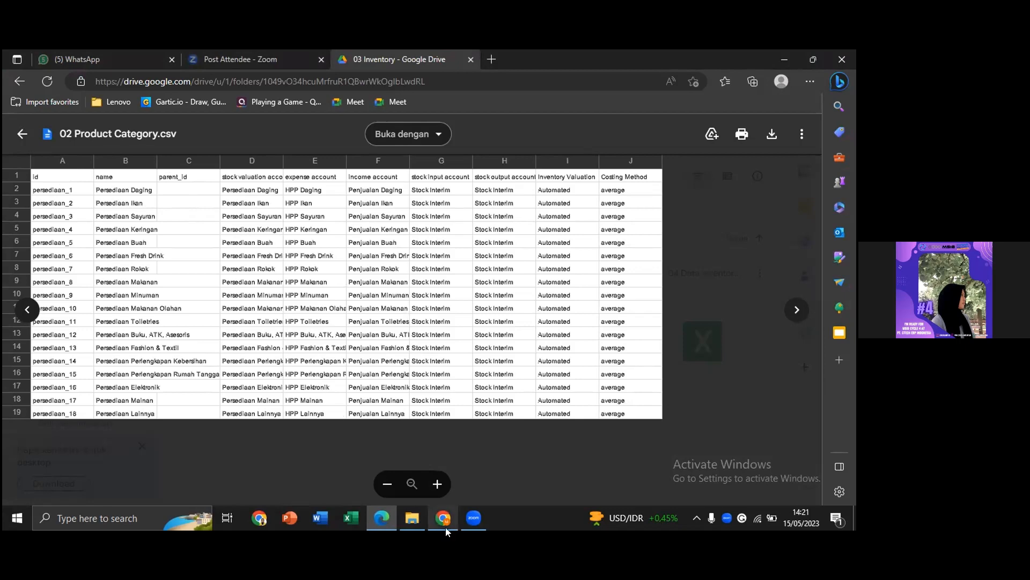
{"action": "mouse_move", "coordinate": [446, 527]}
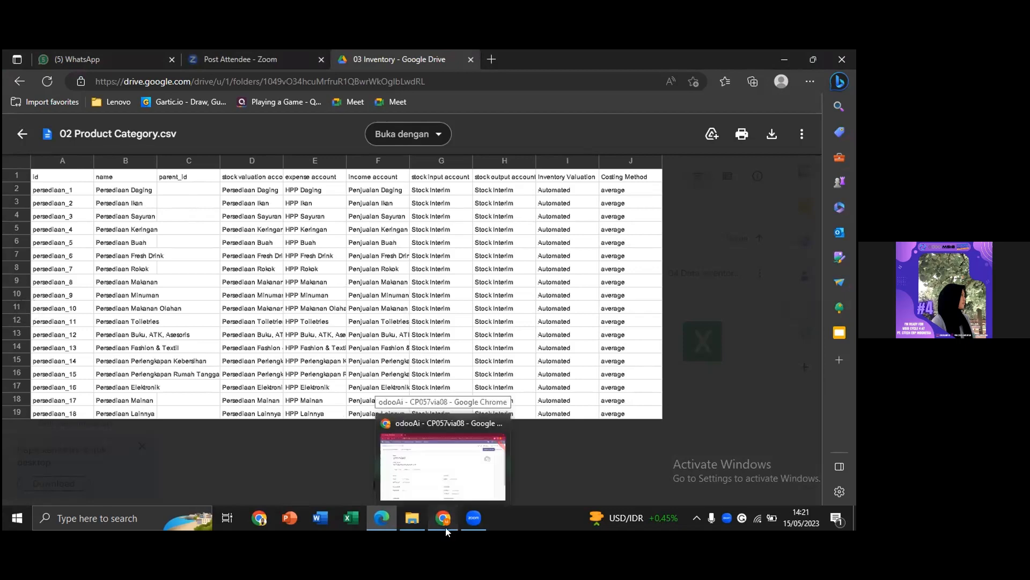
{"action": "left_click", "coordinate": [446, 527]}
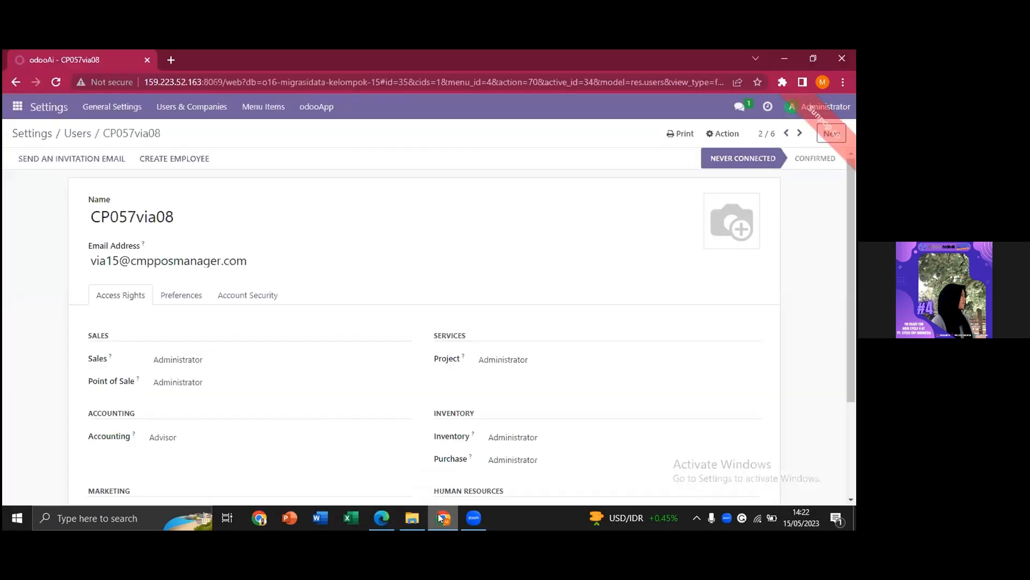
Open Inventory > Configuration > Product Categories and start Import records.
{"action": "left_click", "coordinate": [18, 107]}
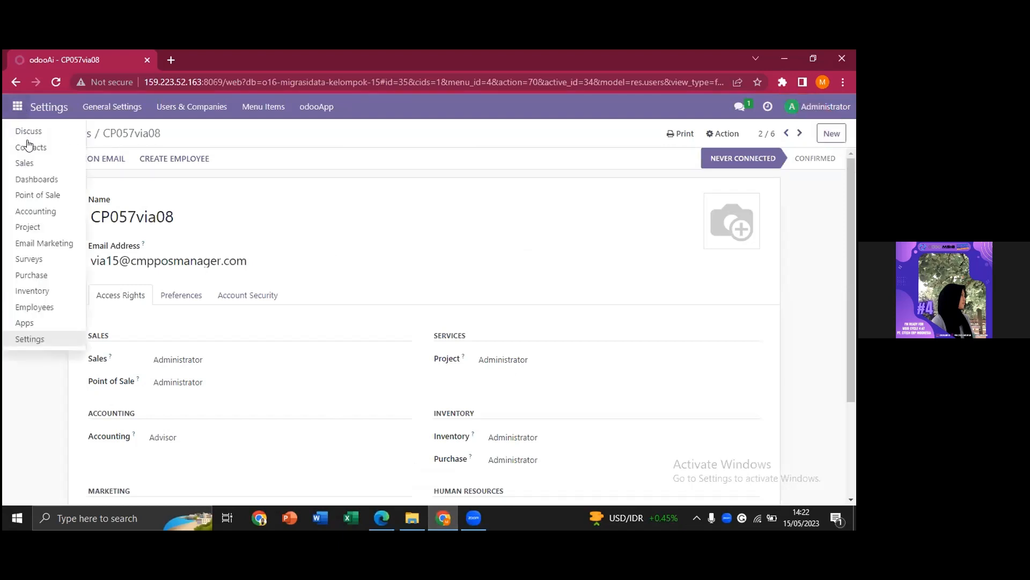
{"action": "left_click", "coordinate": [37, 291]}
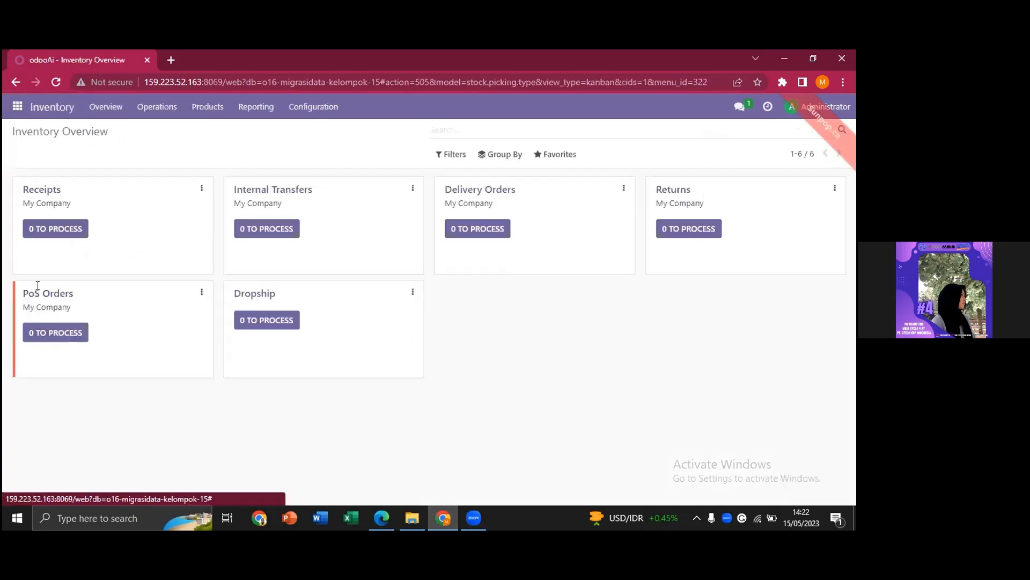
{"action": "left_click", "coordinate": [303, 109]}
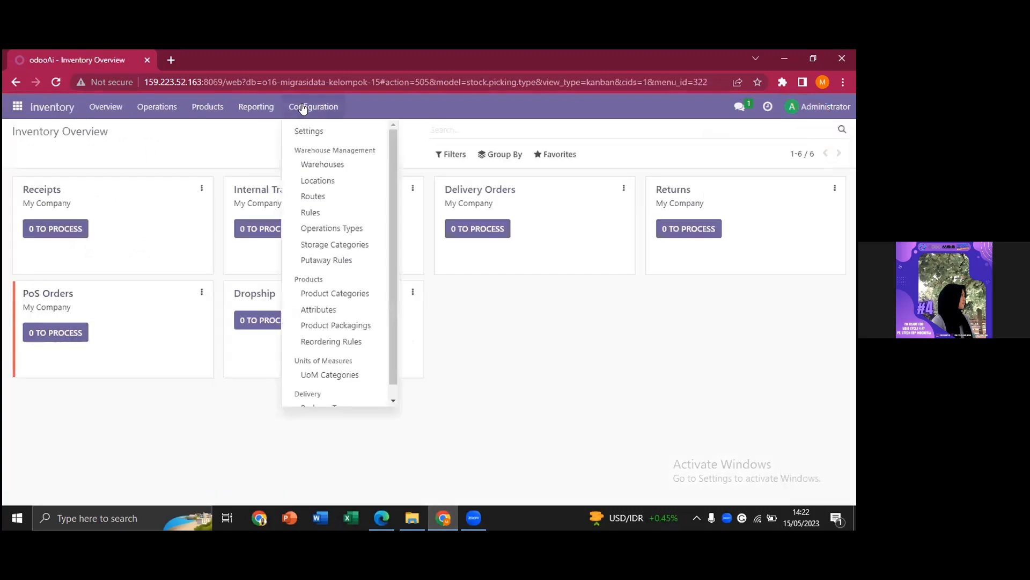
{"action": "left_click", "coordinate": [327, 294]}
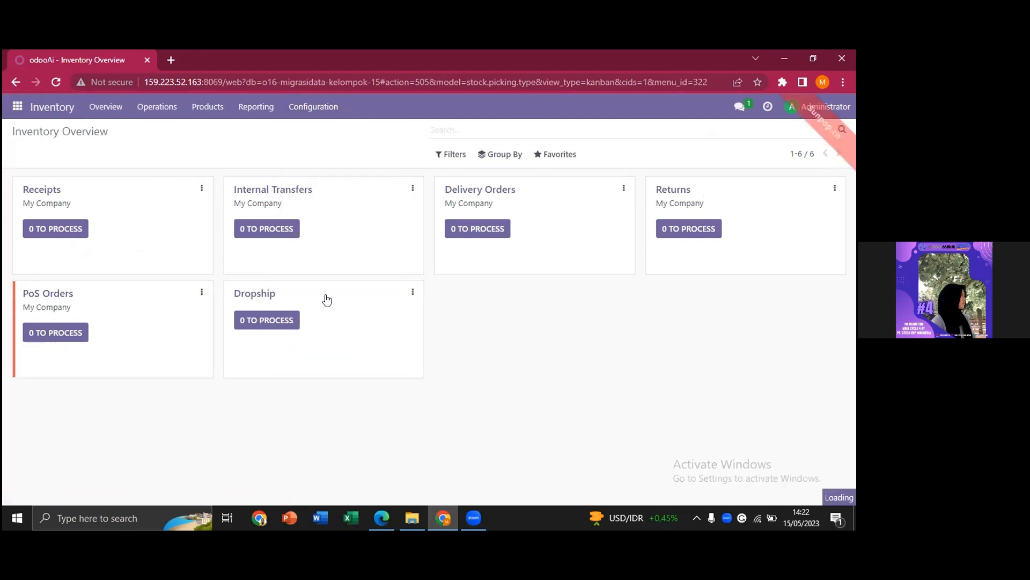
{"action": "left_click", "coordinate": [561, 158]}
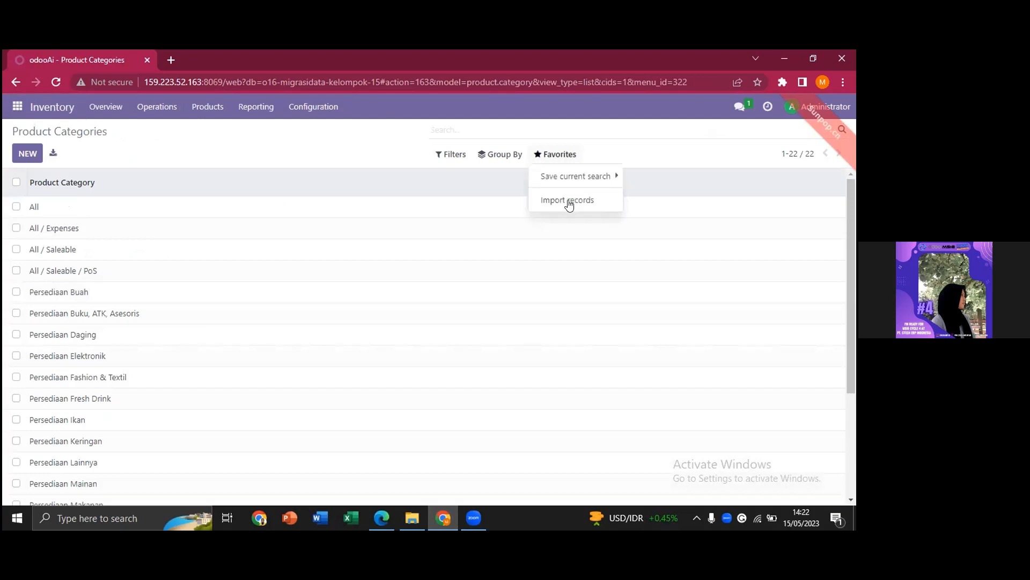
{"action": "left_click", "coordinate": [569, 205]}
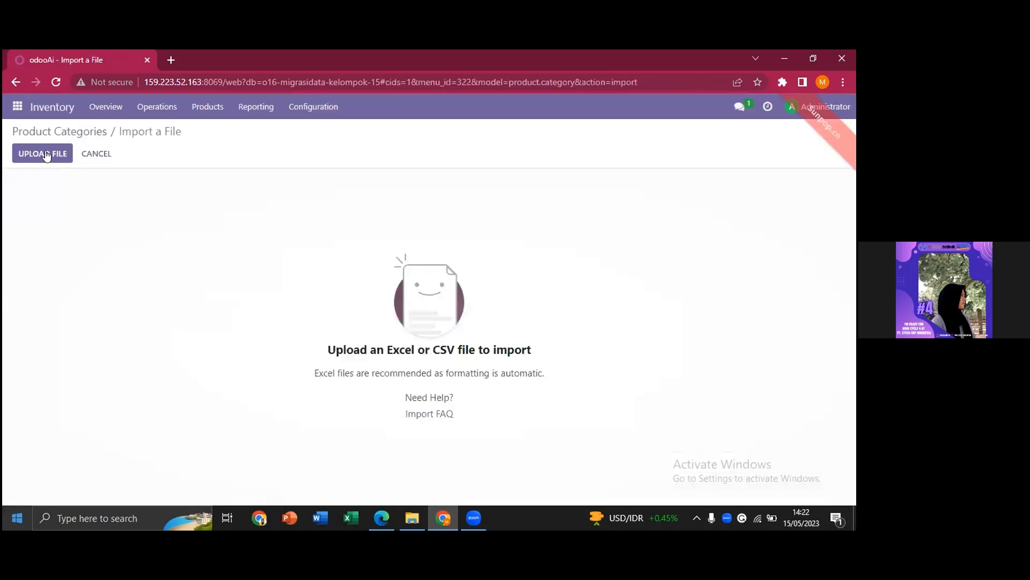
Upload 02 Product Category.csv, test it, and import its 18 Persediaan categories.
{"action": "left_click", "coordinate": [45, 154]}
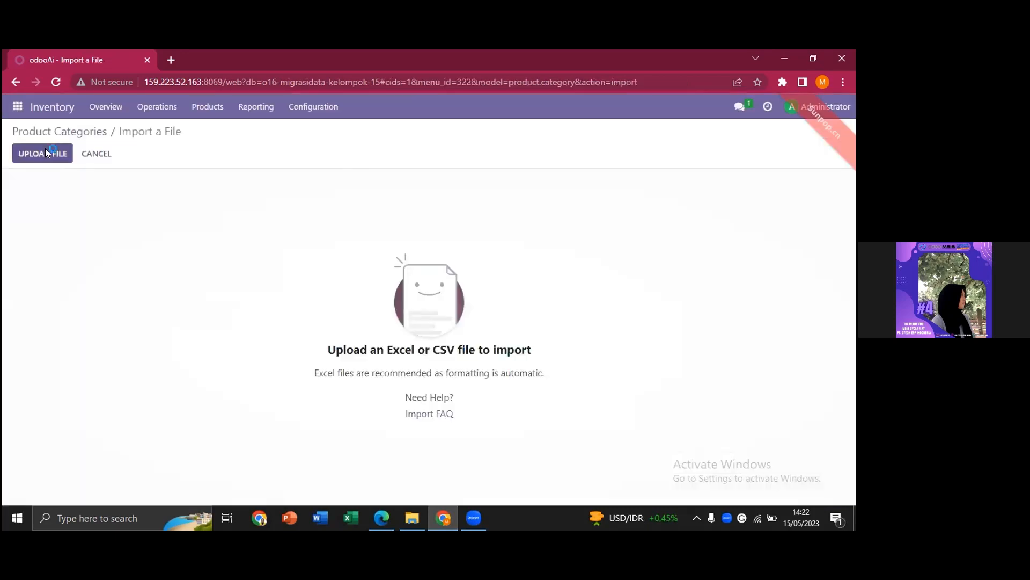
{"action": "left_click", "coordinate": [297, 154]}
{"action": "left_click", "coordinate": [443, 329]}
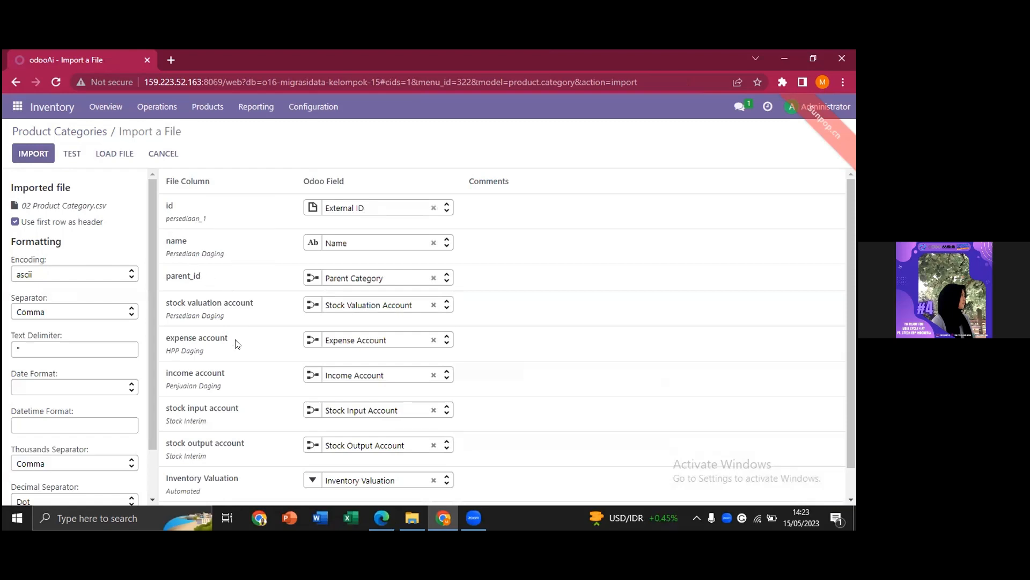
{"action": "scroll", "coordinate": [236, 350], "scroll_direction": "down", "scroll_amount": 1}
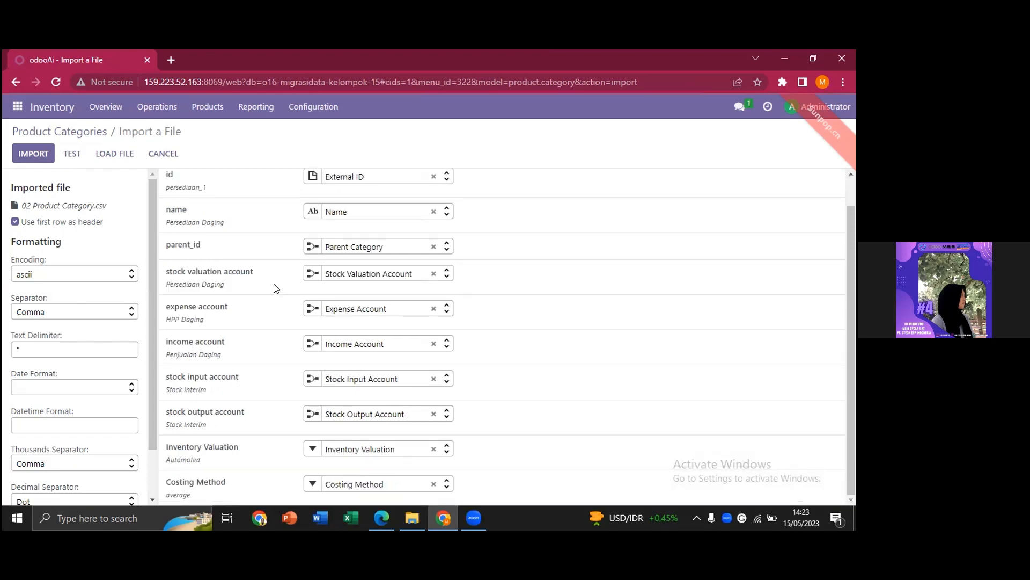
{"action": "left_click", "coordinate": [73, 156]}
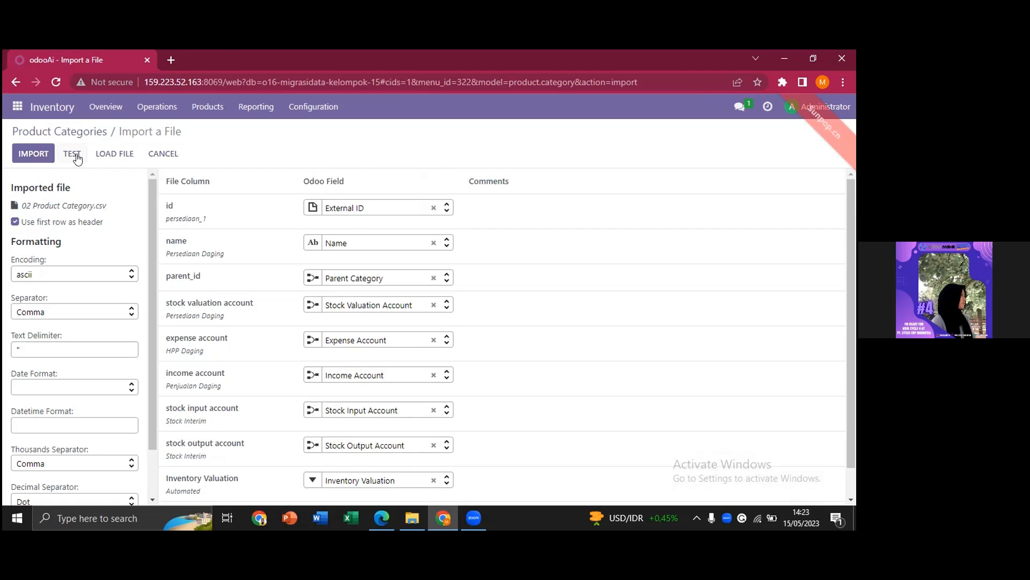
{"action": "left_click", "coordinate": [76, 154]}
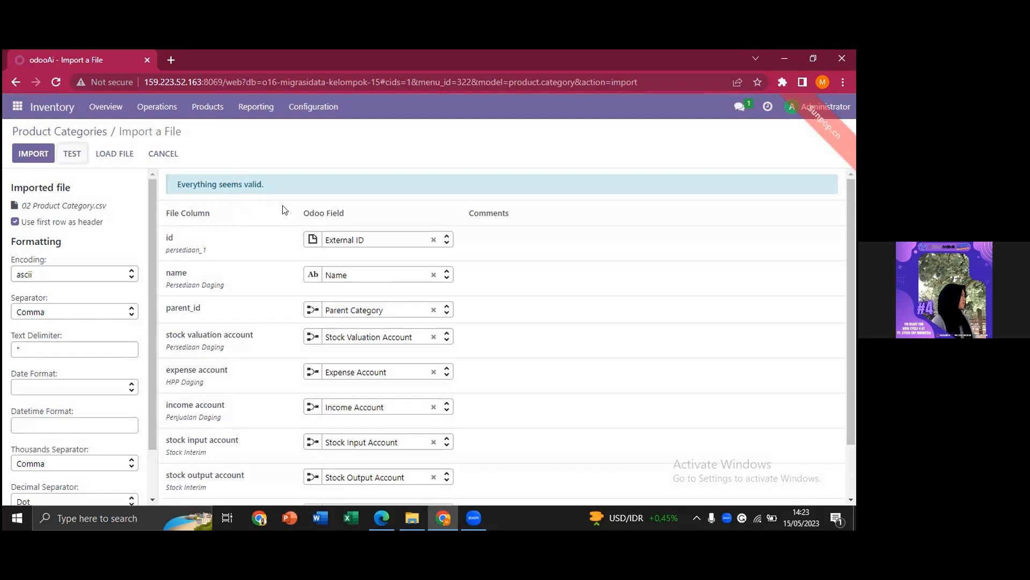
{"action": "left_click", "coordinate": [43, 154]}
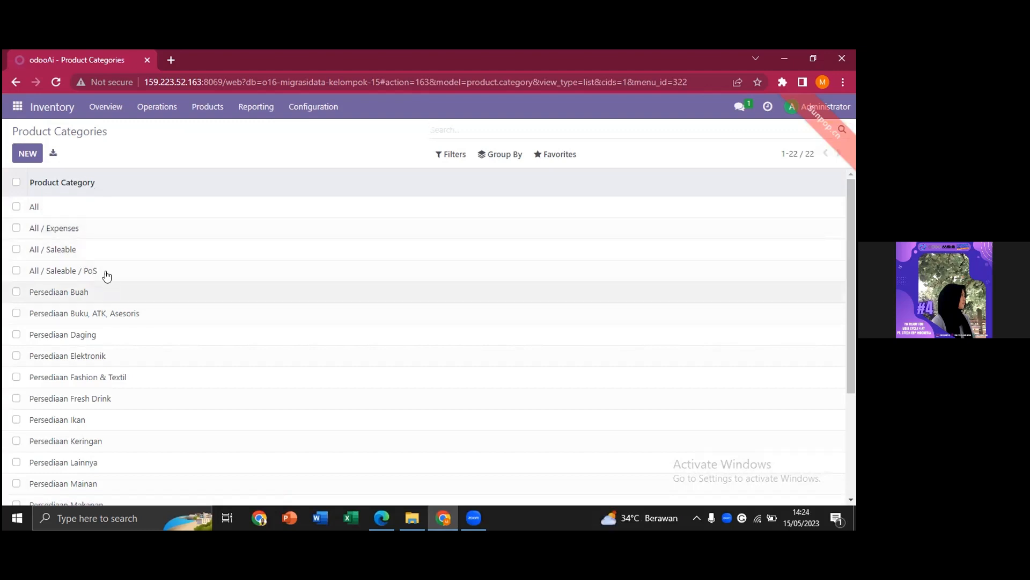
Preview 03 Data Product.csv in Google Drive, then bring the Odoo Product Categories list back.
{"action": "left_click", "coordinate": [399, 522]}
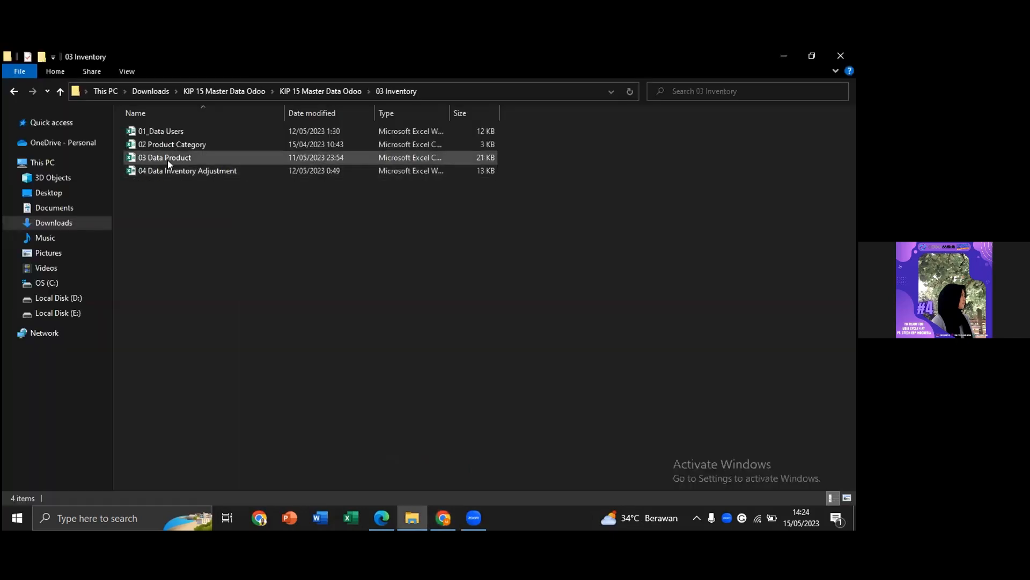
{"action": "key", "text": "alt+Tab"}
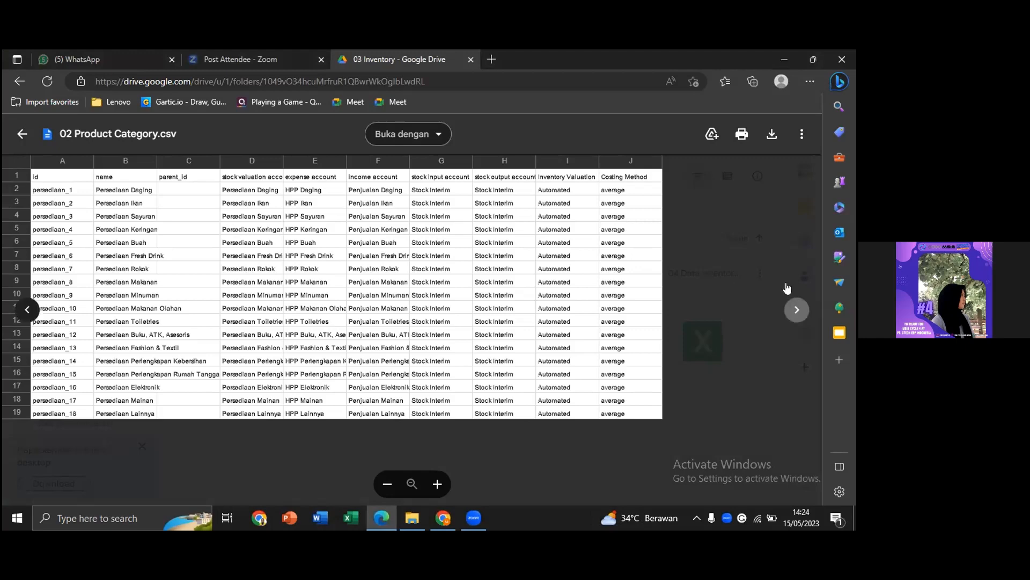
{"action": "left_click", "coordinate": [789, 316]}
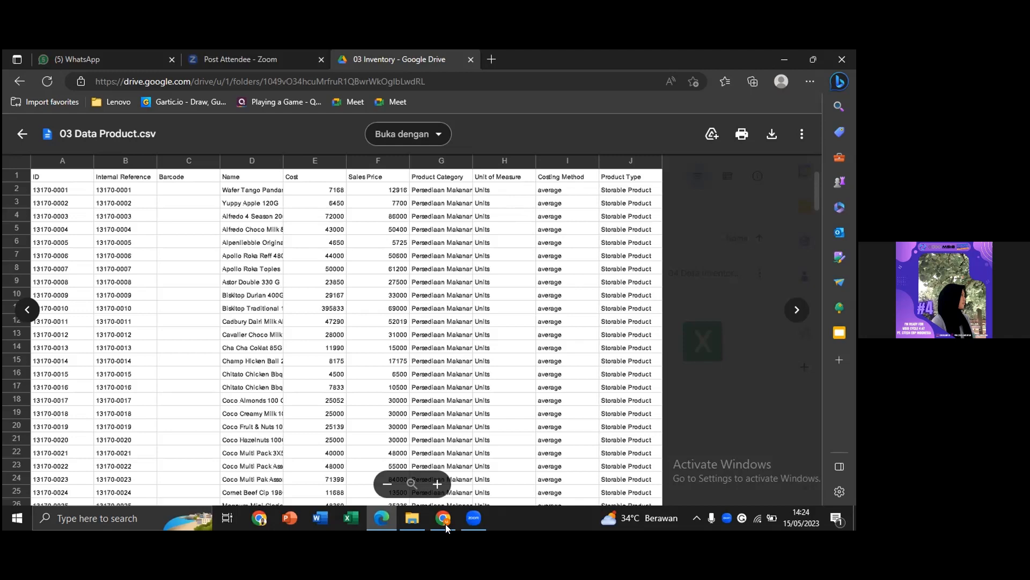
{"action": "mouse_move", "coordinate": [445, 523]}
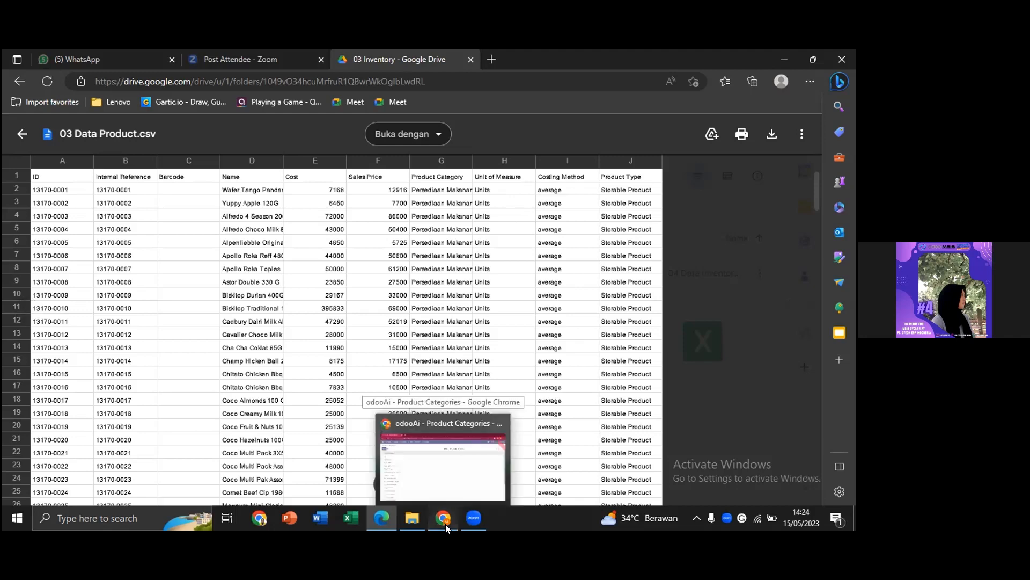
{"action": "left_click", "coordinate": [445, 524]}
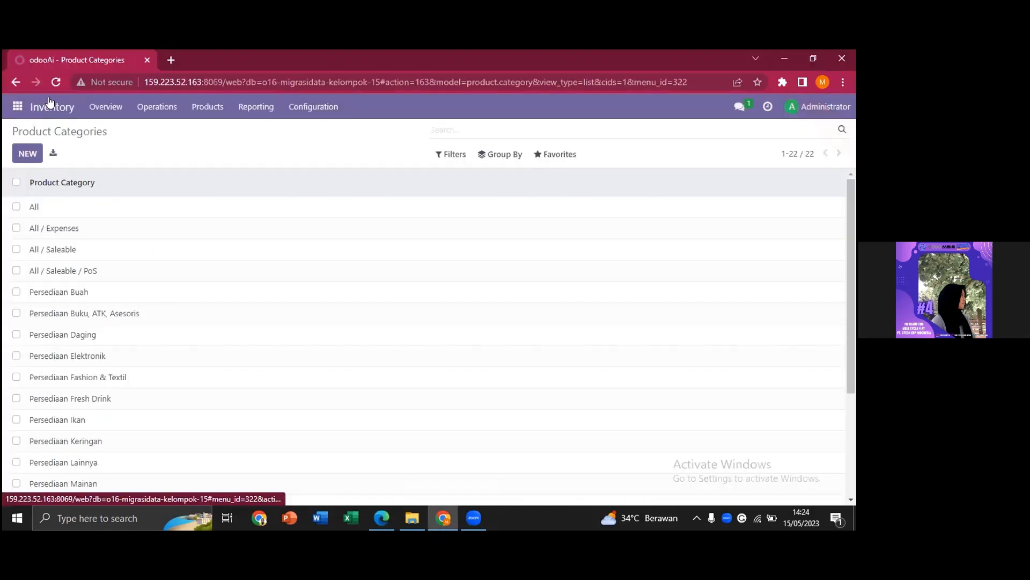
Open Inventory > Products > Products and start Import records.
{"action": "left_click", "coordinate": [32, 101]}
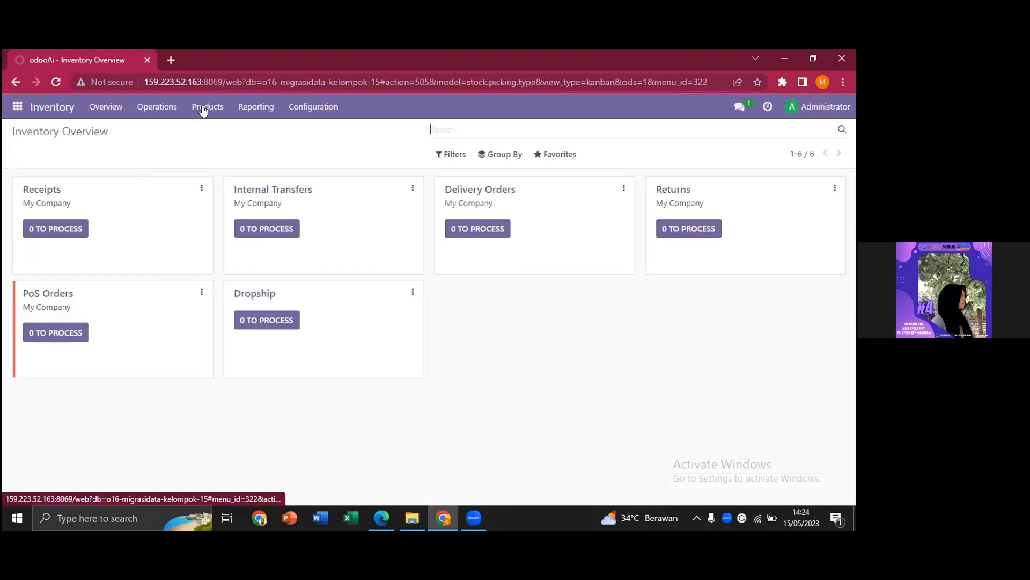
{"action": "left_click", "coordinate": [203, 109]}
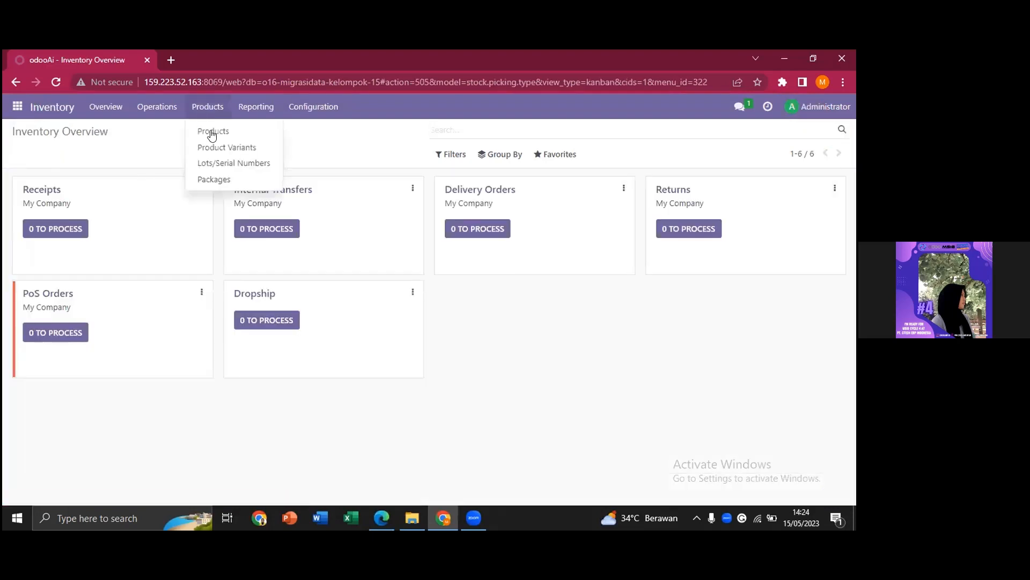
{"action": "left_click", "coordinate": [212, 134]}
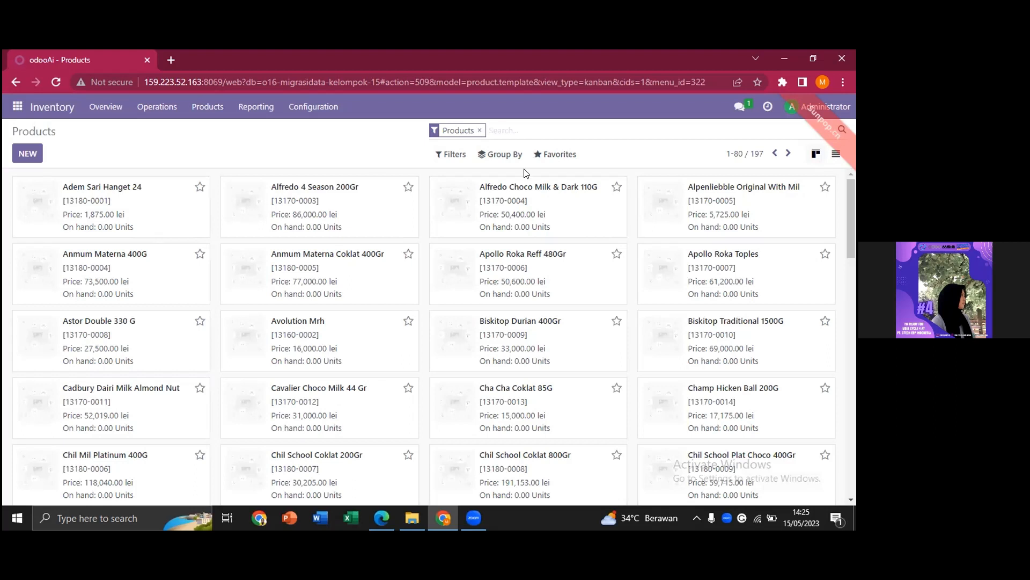
{"action": "left_click", "coordinate": [558, 159]}
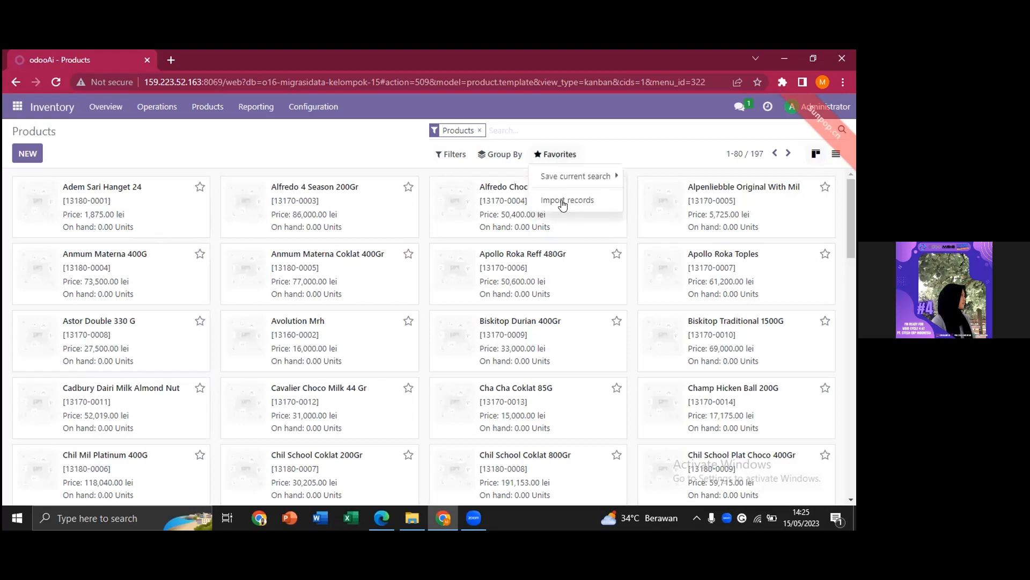
{"action": "left_click", "coordinate": [563, 202]}
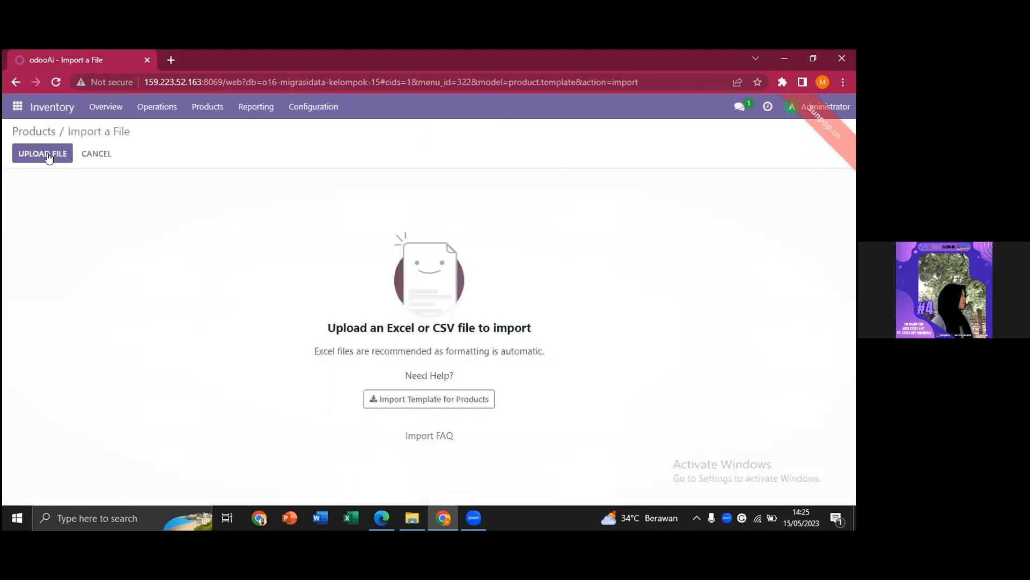
Upload 03 Data Product.csv, test and import the products, then return to its Drive preview.
{"action": "left_click", "coordinate": [48, 157]}
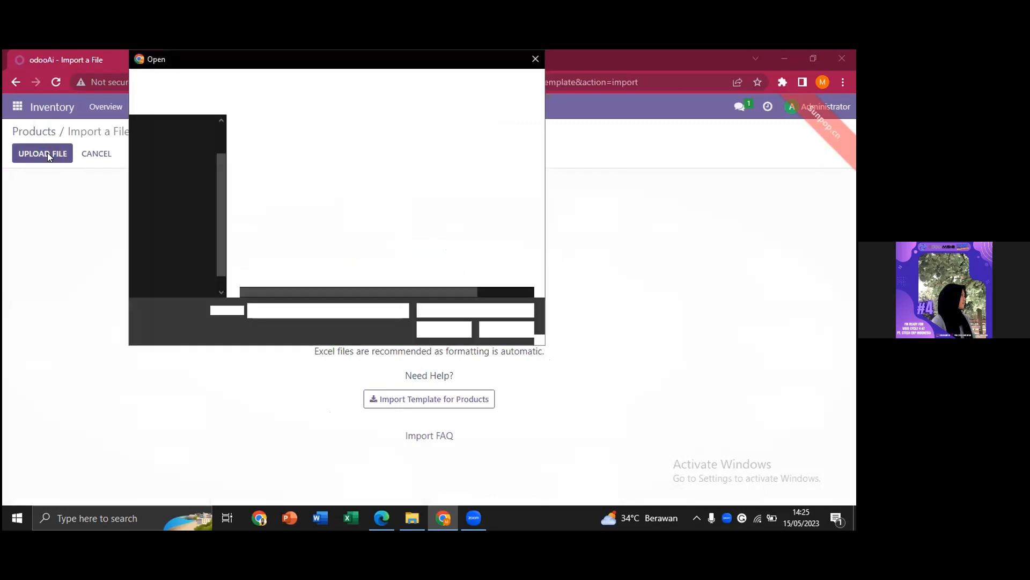
{"action": "left_click", "coordinate": [306, 168]}
{"action": "left_click", "coordinate": [433, 329]}
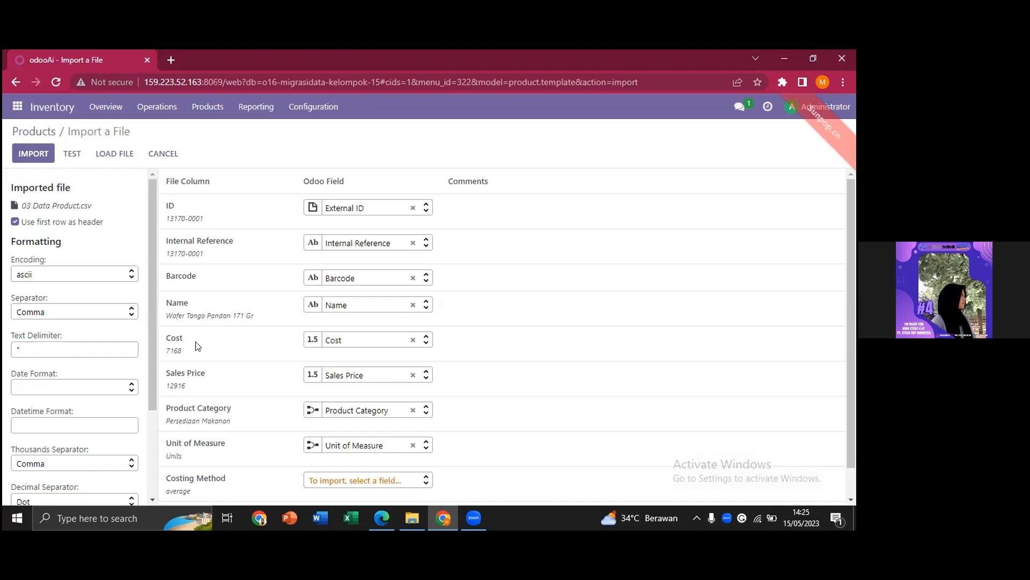
{"action": "left_click", "coordinate": [80, 160]}
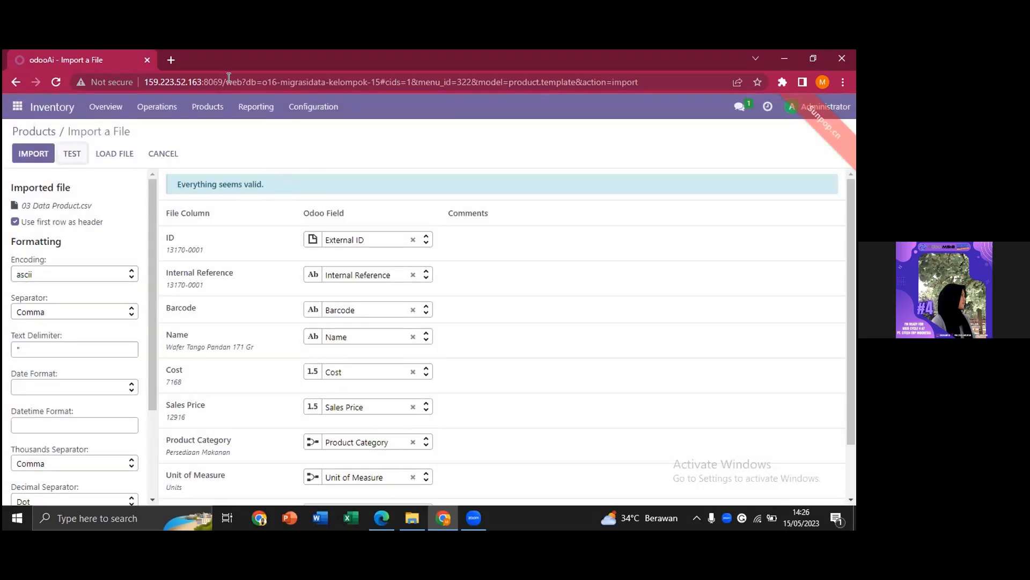
{"action": "left_click", "coordinate": [33, 154]}
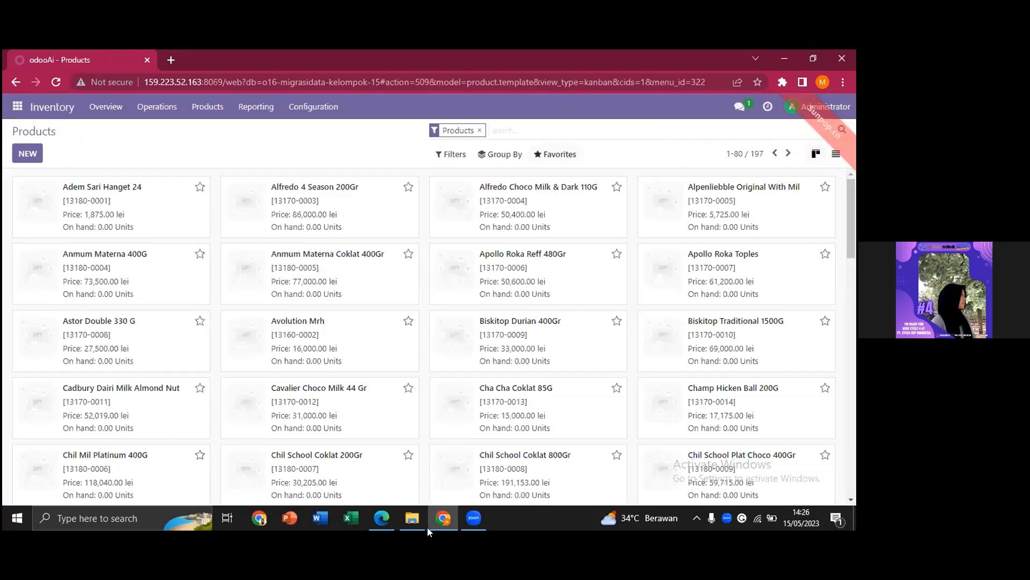
{"action": "left_click", "coordinate": [409, 526]}
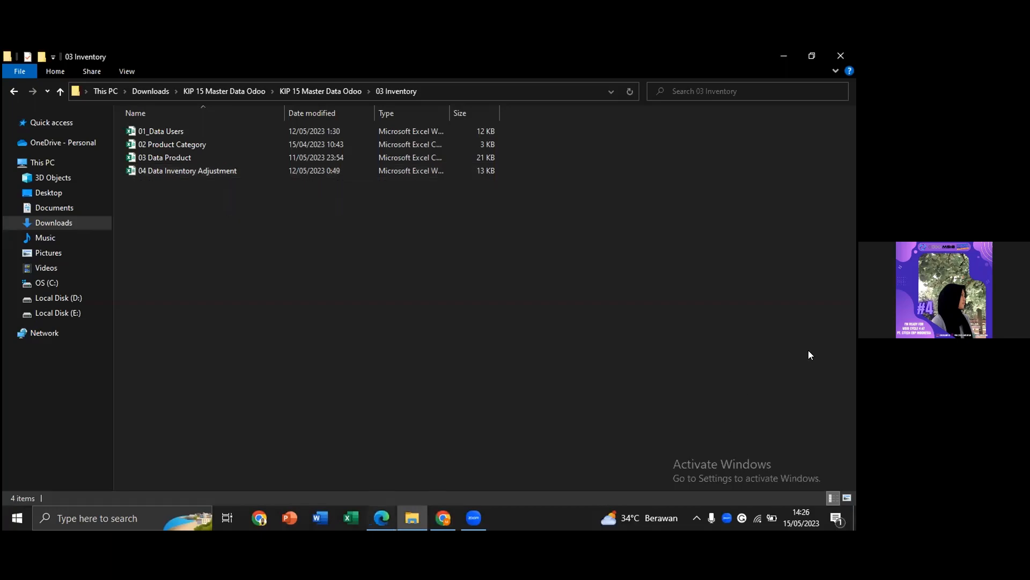
{"action": "key", "text": "alt+Tab"}
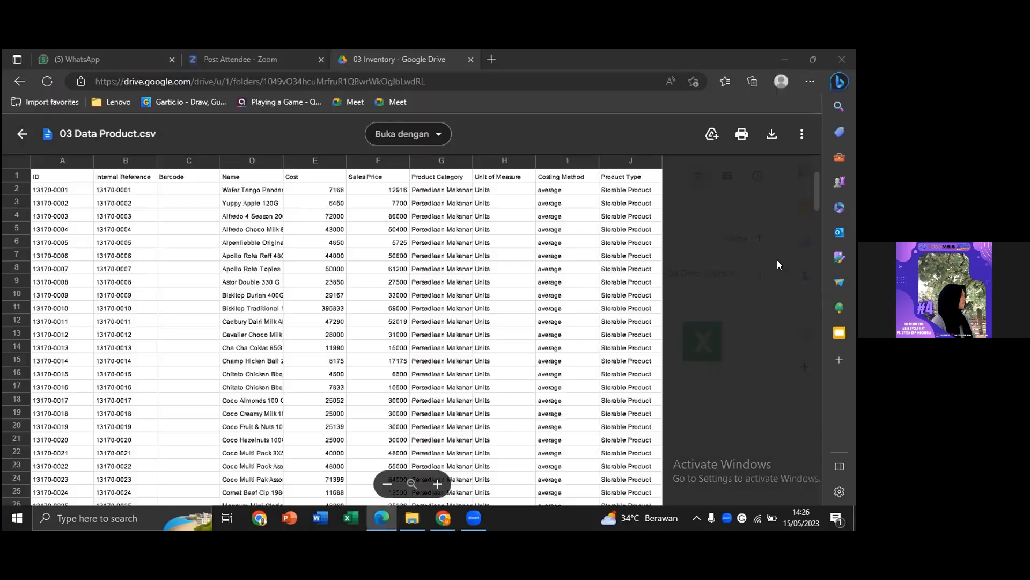
Preview 04 Data Inventory Adjustment.xlsx and inspect its Location, Product, ProductName and quantity headers.
{"action": "left_click", "coordinate": [803, 309]}
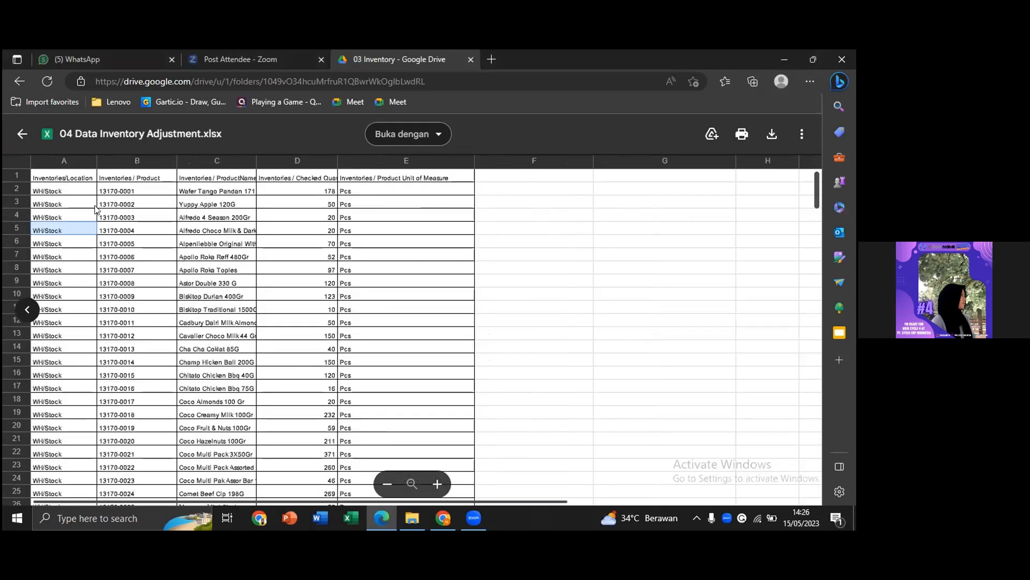
{"action": "left_click", "coordinate": [80, 181]}
{"action": "left_click", "coordinate": [144, 184]}
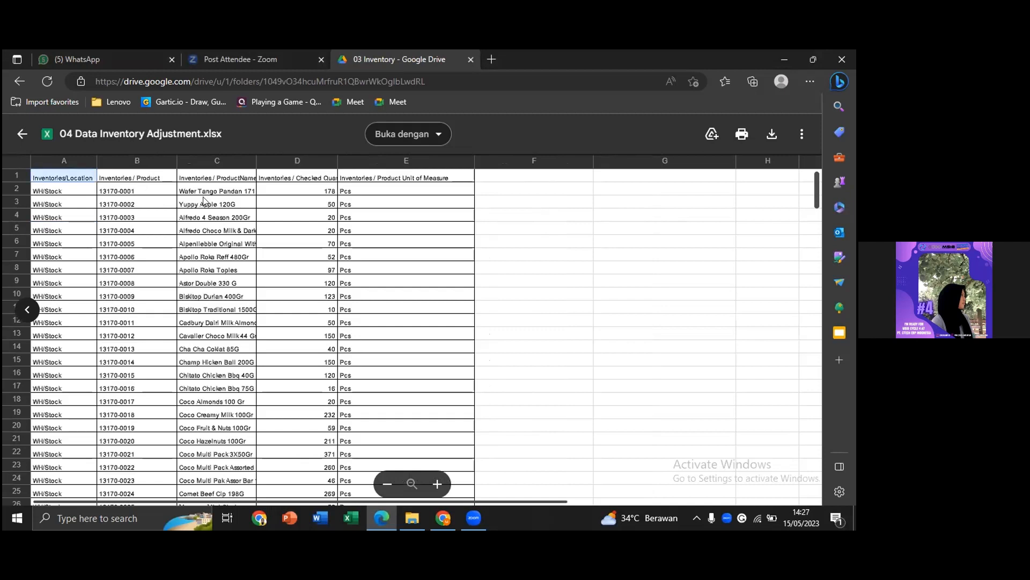
{"action": "left_click", "coordinate": [246, 180]}
{"action": "left_click", "coordinate": [314, 183]}
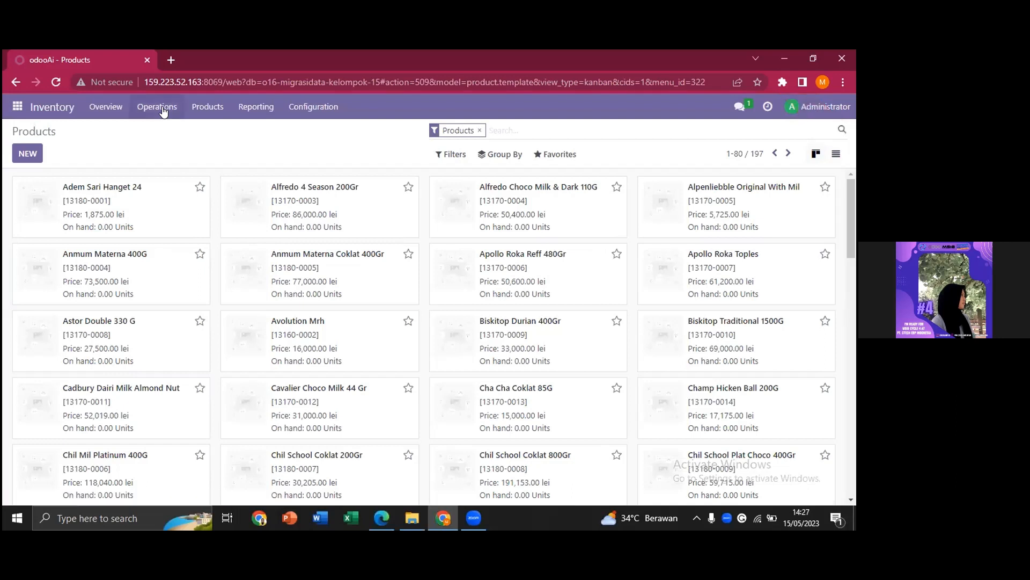
Open Operations > Inventory Adjustments and start Import records.
{"action": "left_click", "coordinate": [161, 109]}
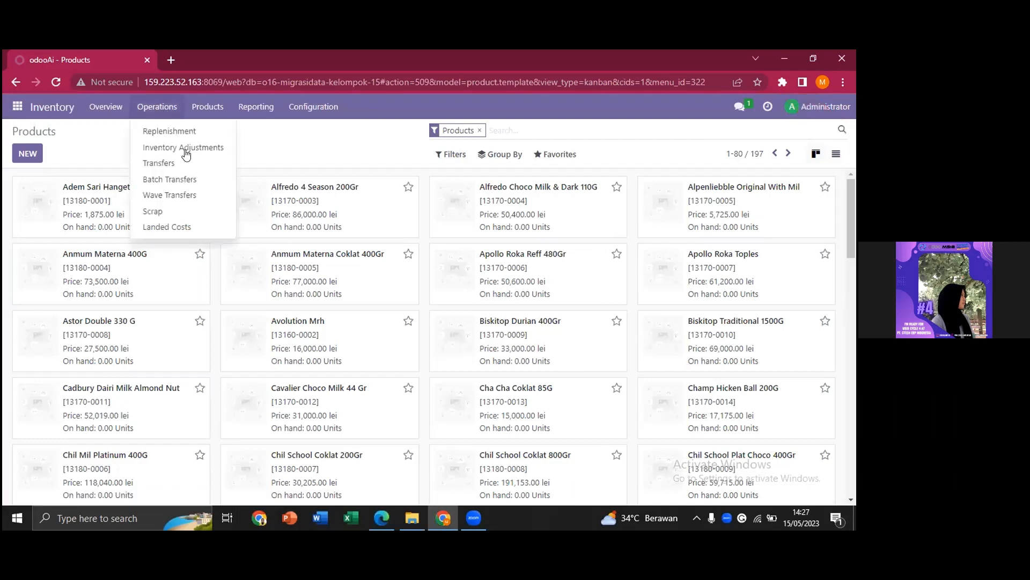
{"action": "left_click", "coordinate": [186, 154]}
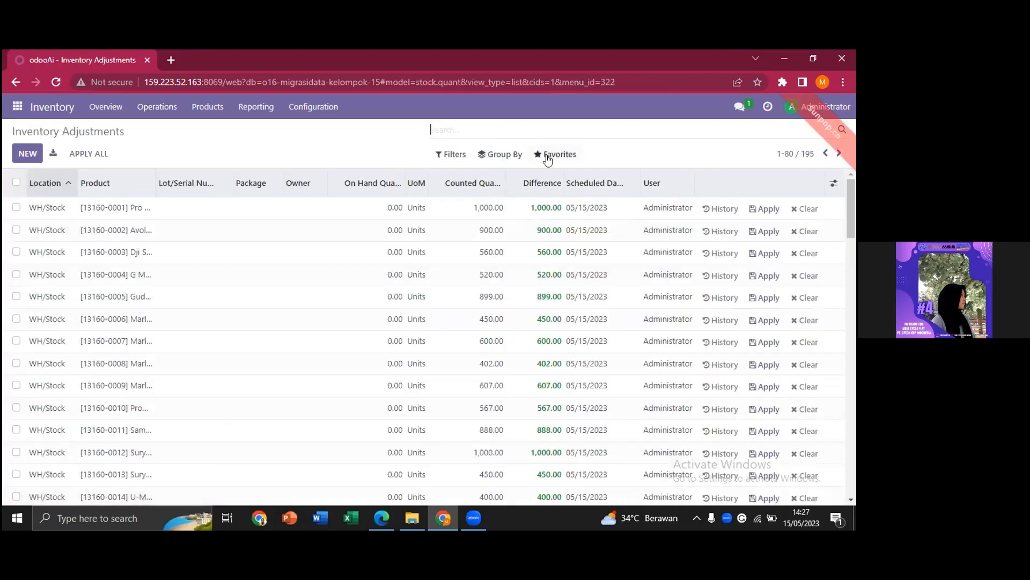
{"action": "left_click", "coordinate": [547, 158]}
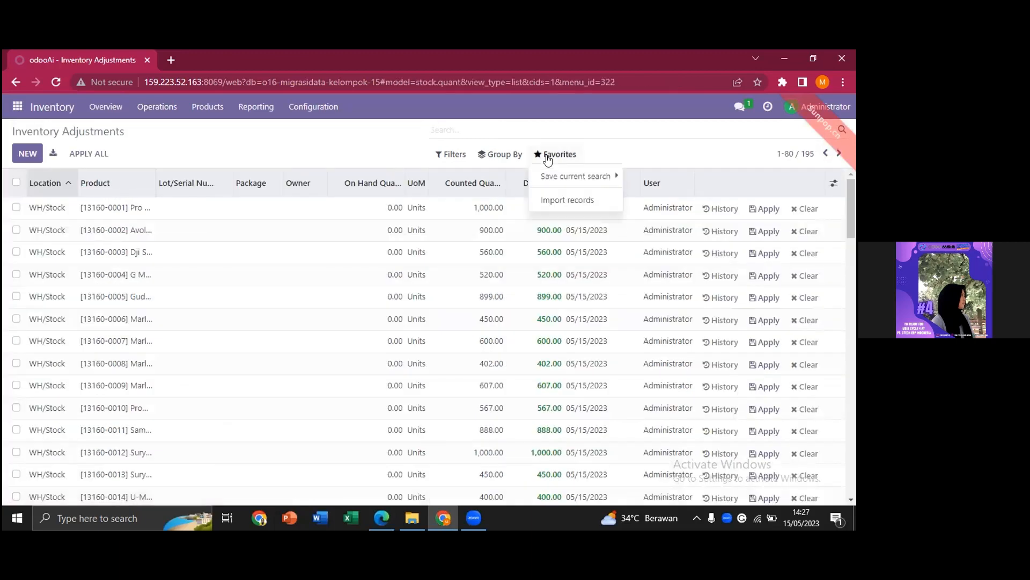
{"action": "left_click", "coordinate": [566, 202]}
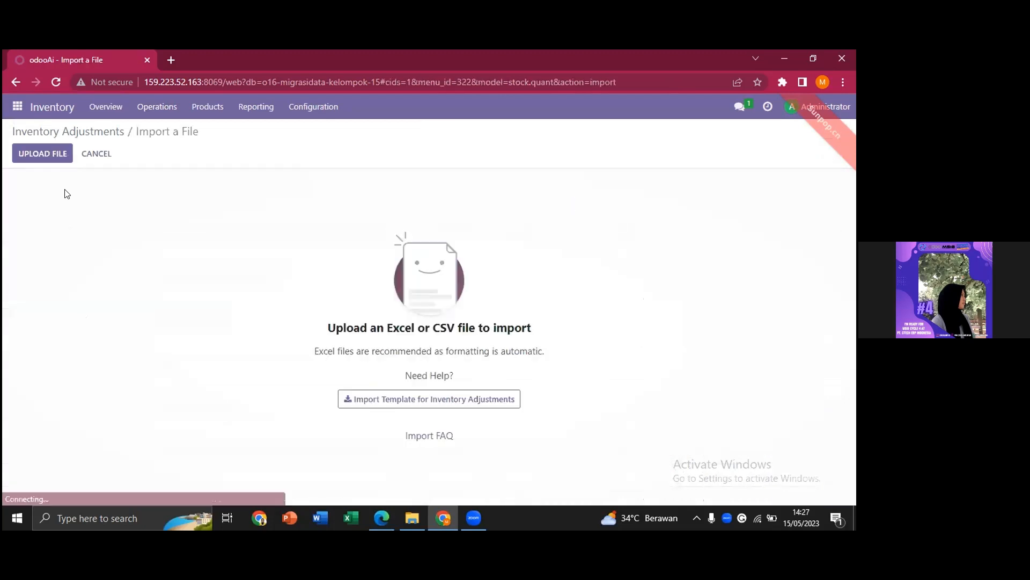
Upload 04 Data Inventory Adjustment.xlsx, test it, and import the 195 counted quantities.
{"action": "left_click", "coordinate": [62, 155]}
{"action": "double_click", "coordinate": [256, 179]}
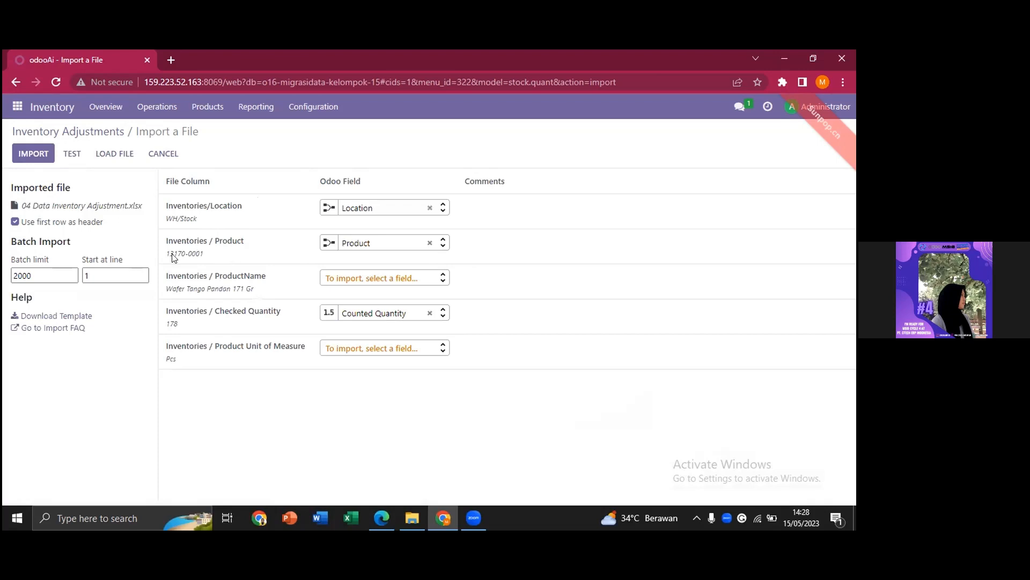
{"action": "mouse_move", "coordinate": [189, 261]}
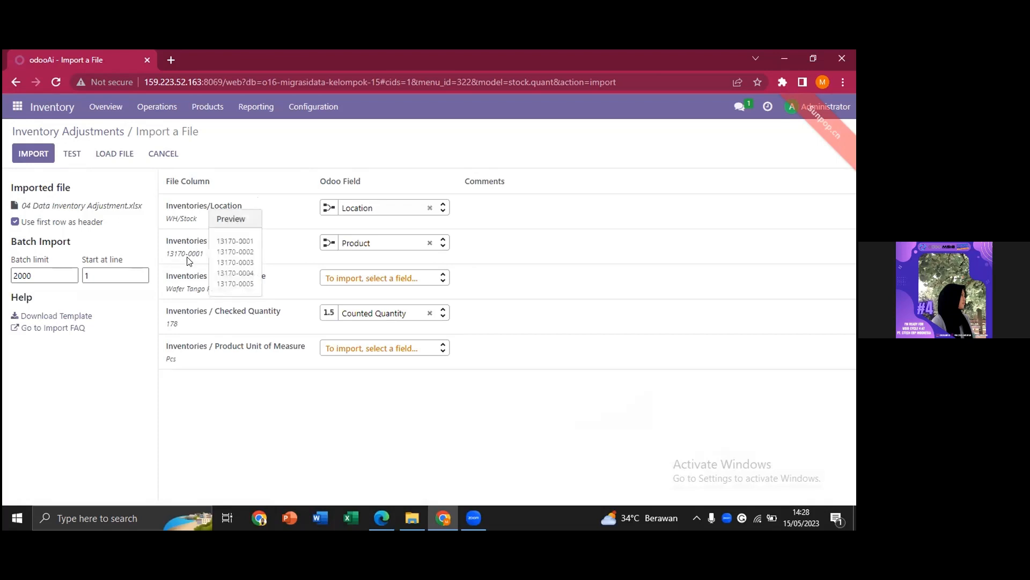
{"action": "mouse_move", "coordinate": [194, 306]}
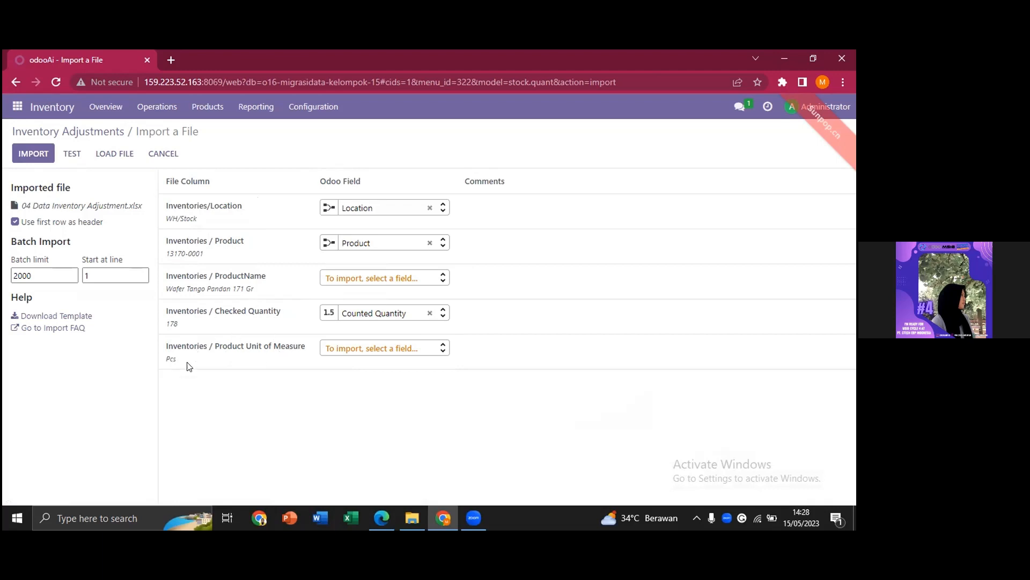
{"action": "left_click", "coordinate": [72, 154]}
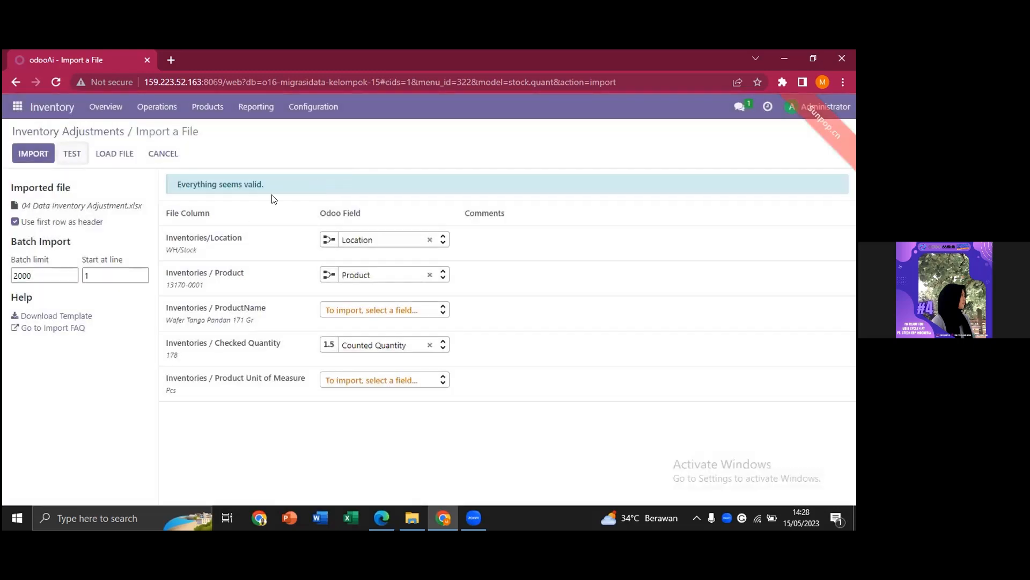
{"action": "left_click", "coordinate": [13, 154]}
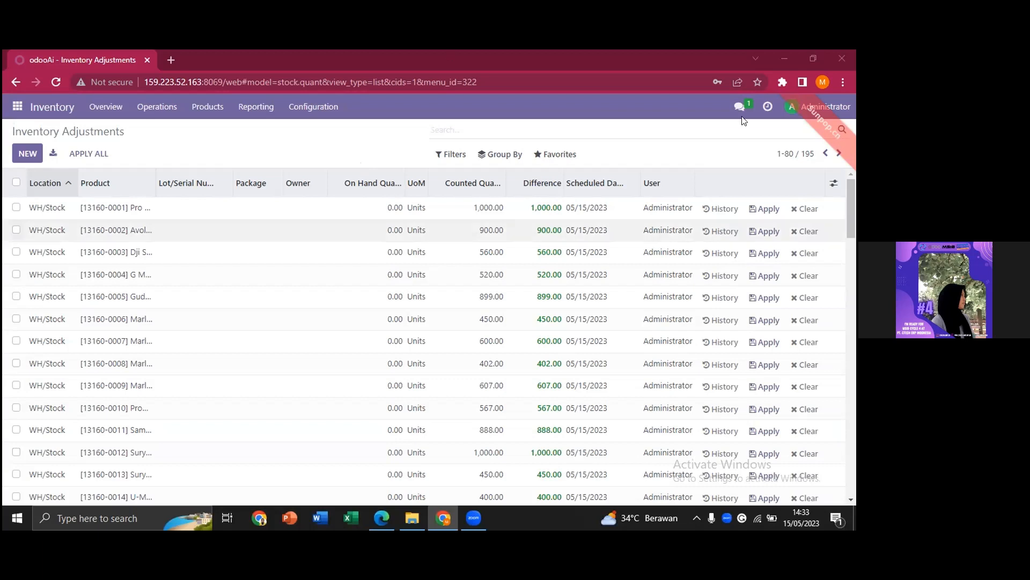
Log out as Administrator and open the zip-format Backup Database dialog for o16-migrasidata-kelompok-15.
{"action": "left_click", "coordinate": [792, 109]}
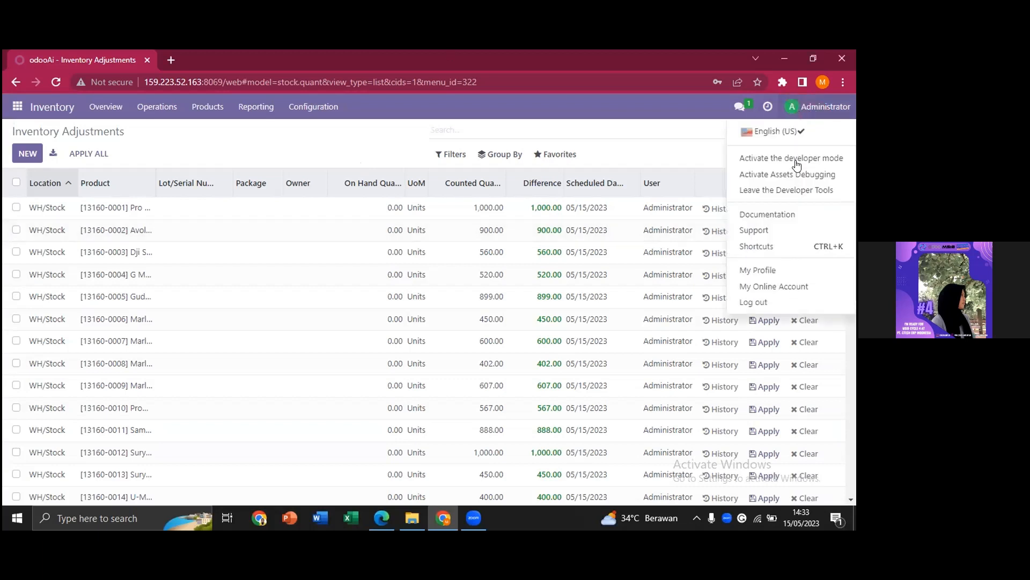
{"action": "left_click", "coordinate": [770, 304]}
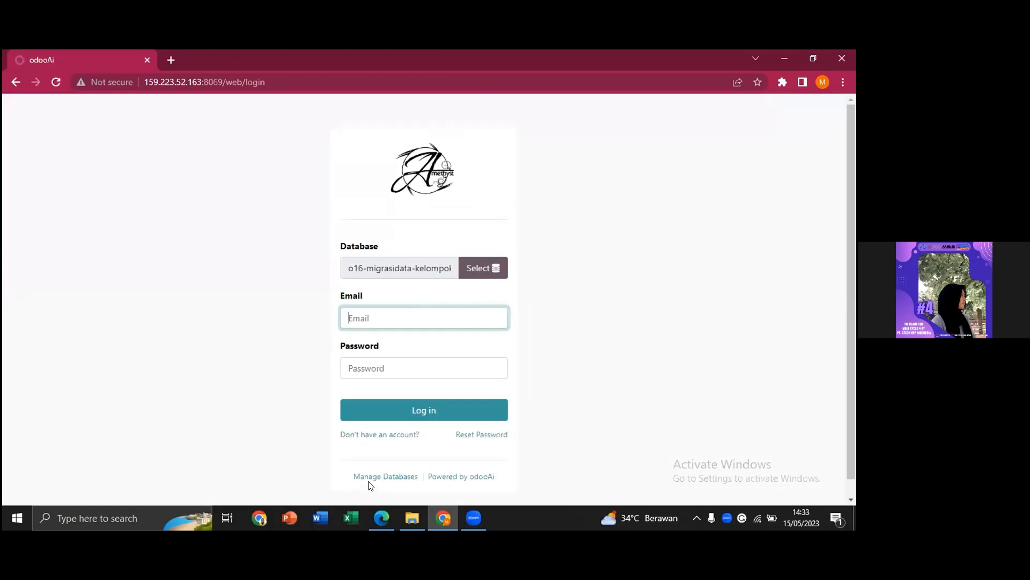
{"action": "left_click", "coordinate": [368, 481]}
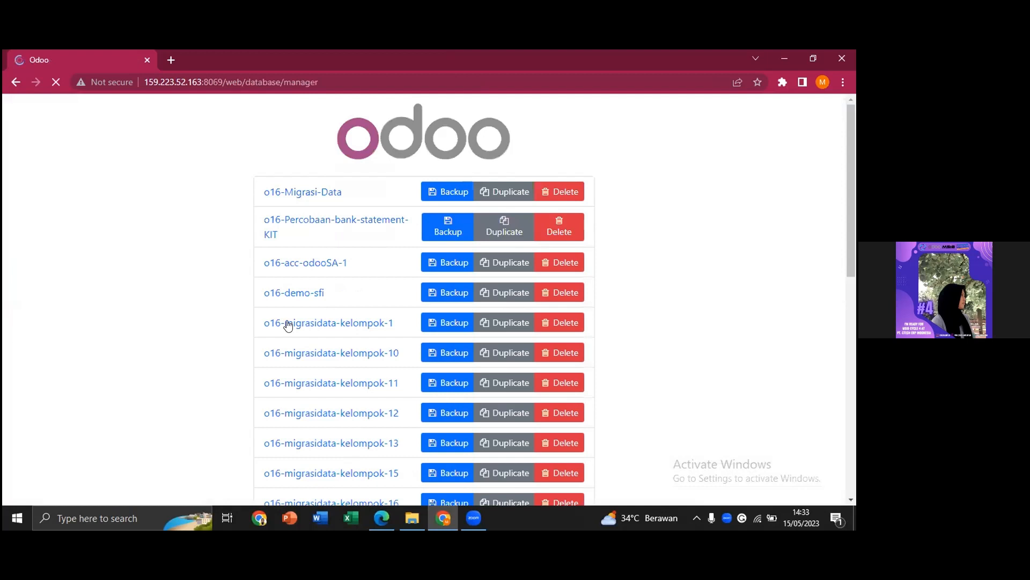
{"action": "scroll", "coordinate": [267, 306], "scroll_direction": "down", "scroll_amount": 2}
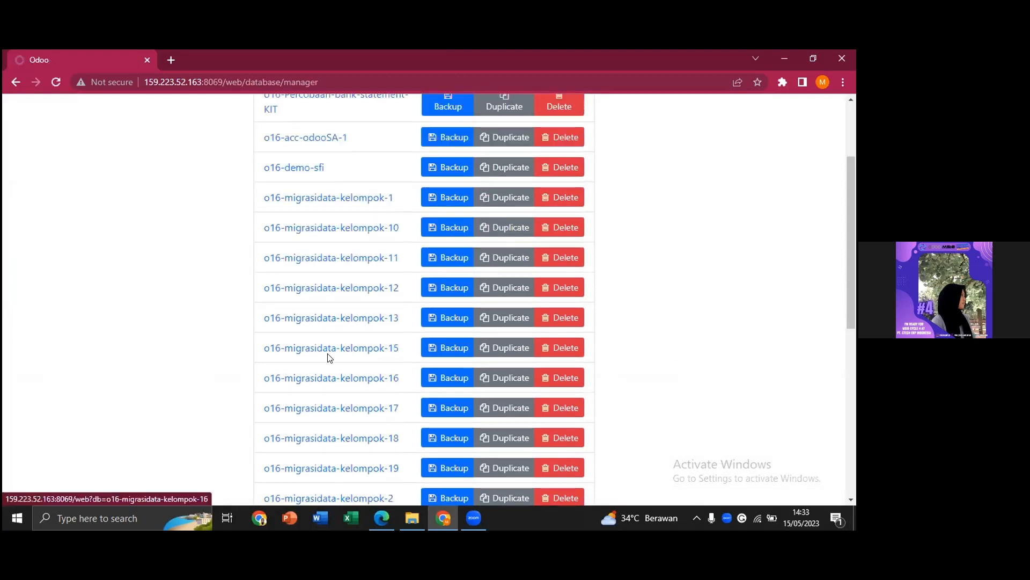
{"action": "left_click", "coordinate": [433, 350]}
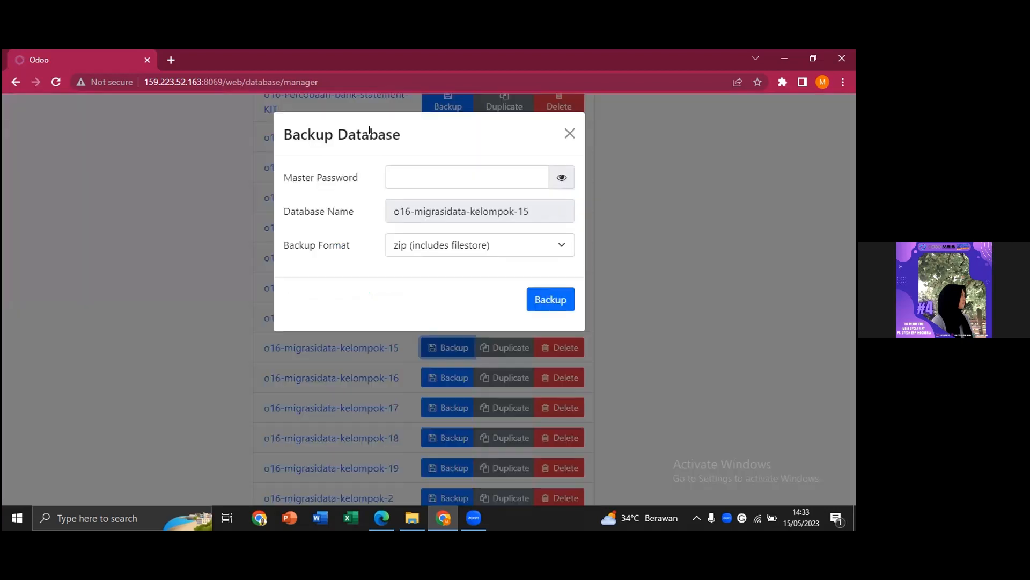
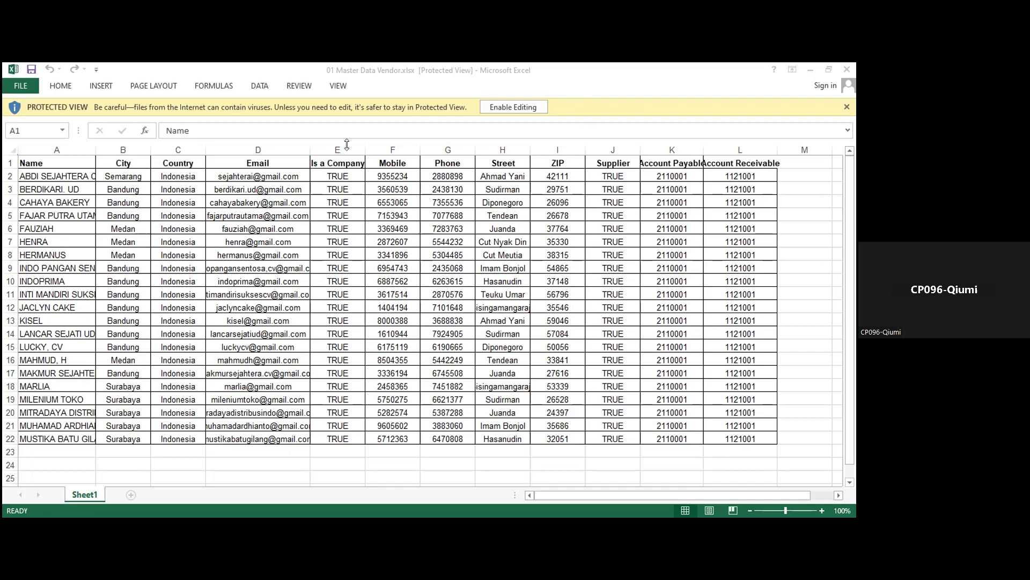
Switch from the 01 Master Data Vendor.xlsx workbook in Excel to Odoo in the browser.
{"action": "key", "text": "alt+Tab"}
Go to Purchase > Orders > Vendors and start Import records for vendors.
{"action": "left_click", "coordinate": [18, 119]}
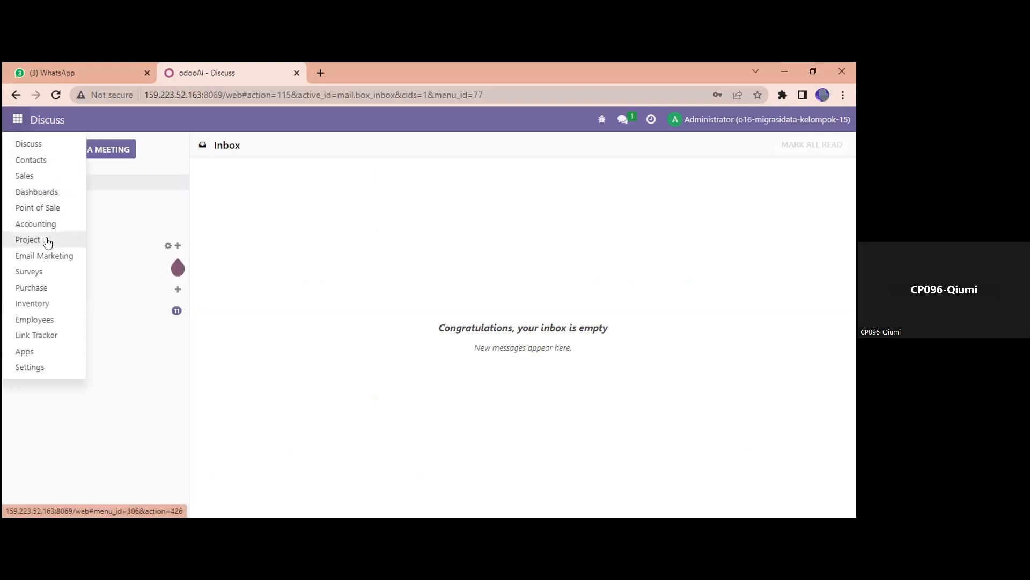
{"action": "left_click", "coordinate": [41, 288]}
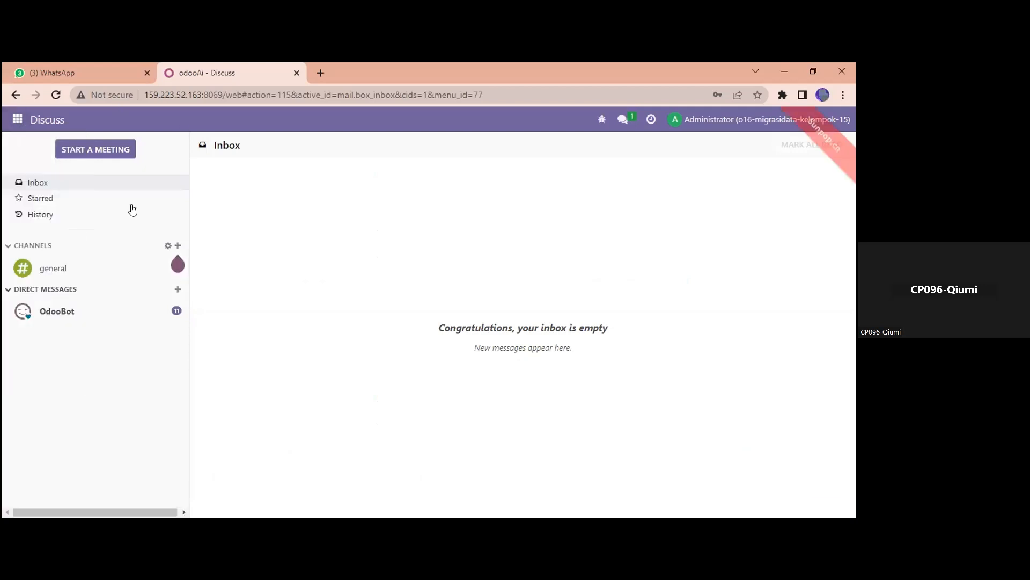
{"action": "left_click", "coordinate": [13, 121]}
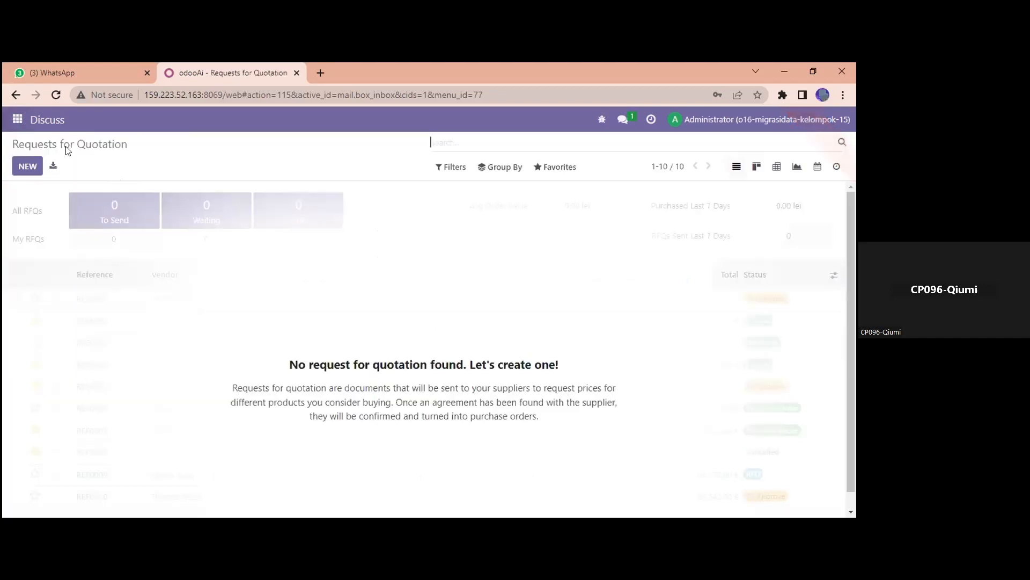
{"action": "left_click", "coordinate": [156, 172]}
{"action": "left_click", "coordinate": [102, 123]}
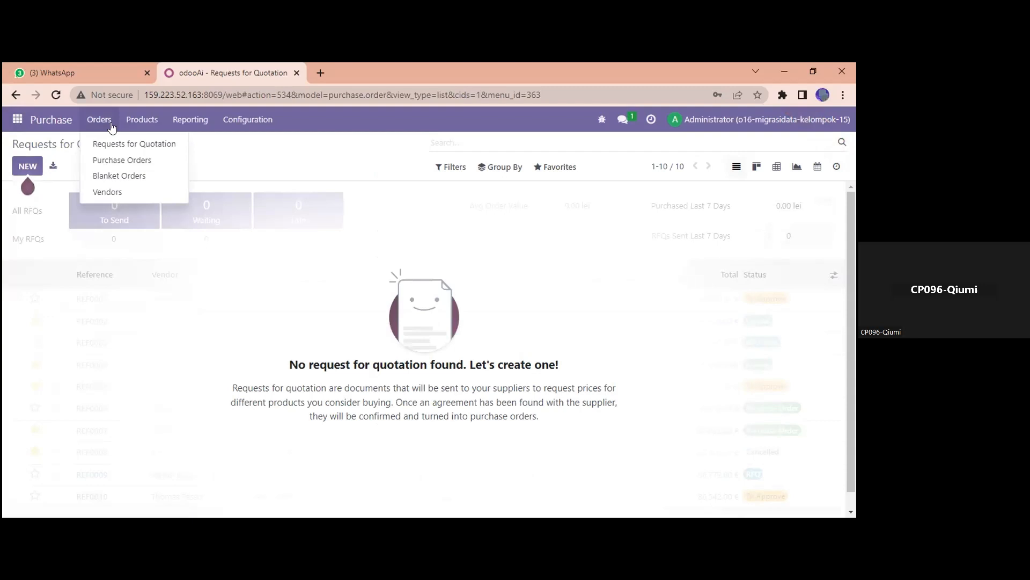
{"action": "left_click", "coordinate": [119, 191]}
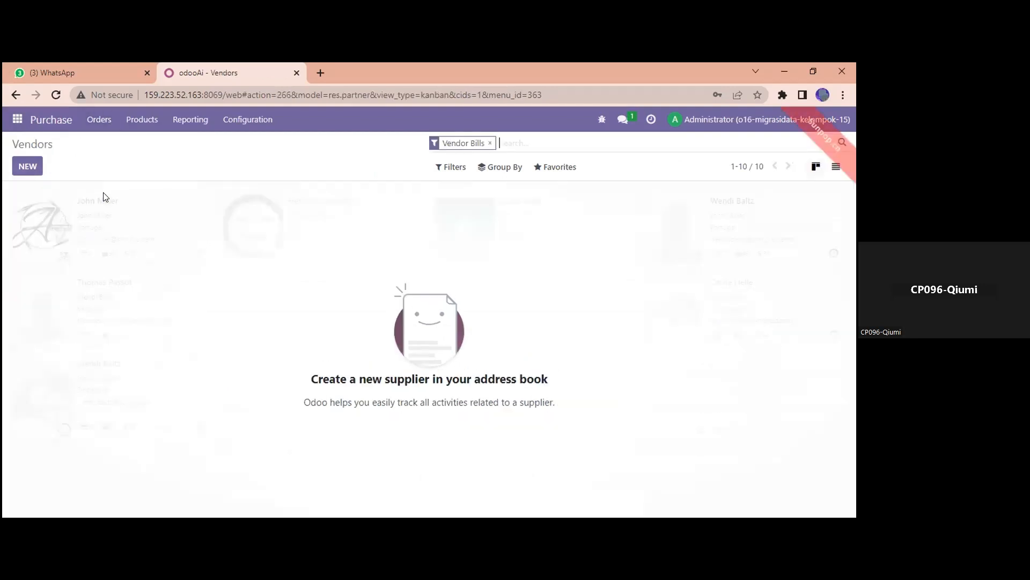
{"action": "left_click", "coordinate": [570, 167]}
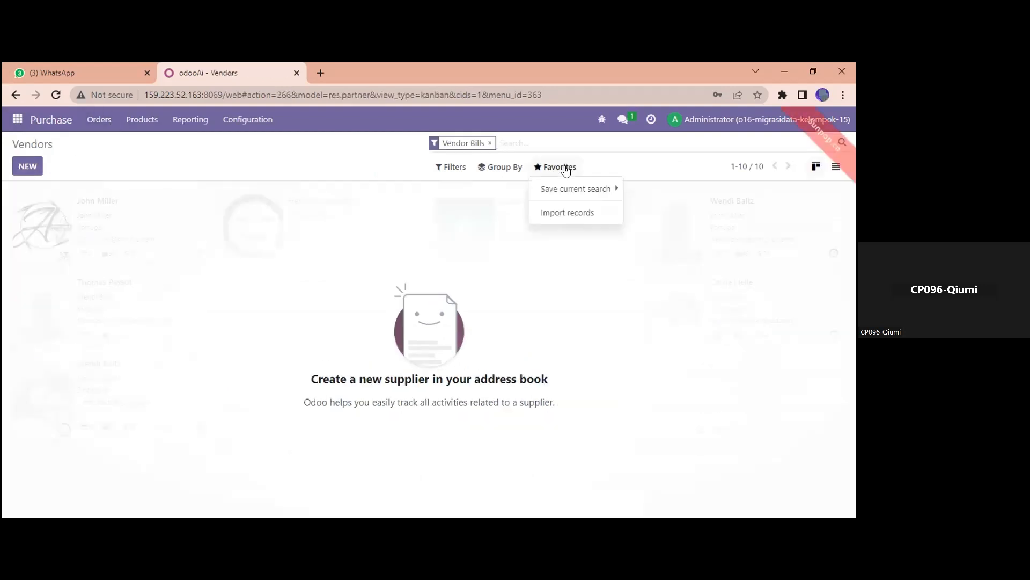
{"action": "left_click", "coordinate": [557, 214]}
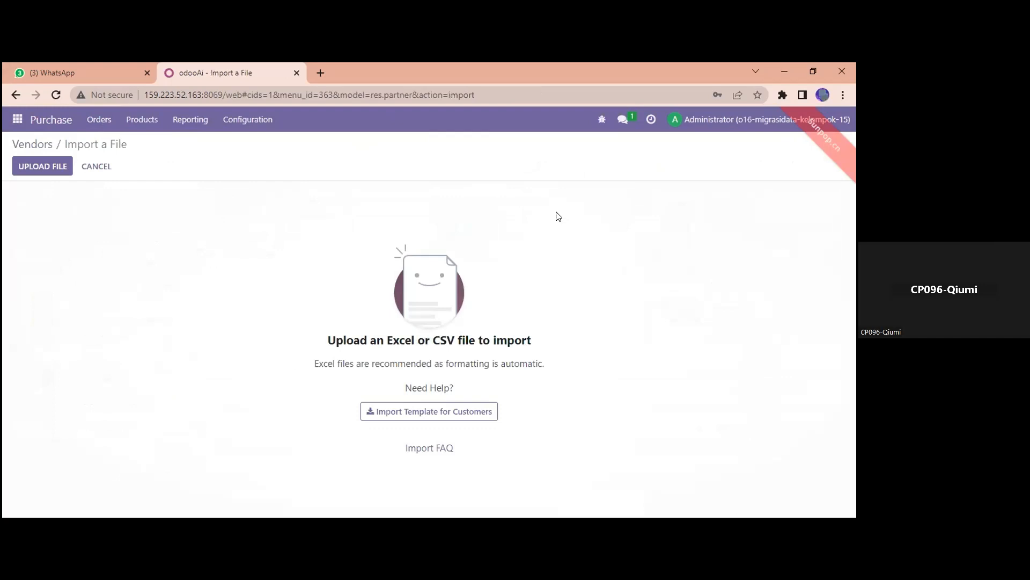
Upload 01 Master Data Vendor.xlsx, test it, and import the 21 vendors.
{"action": "left_click", "coordinate": [54, 166]}
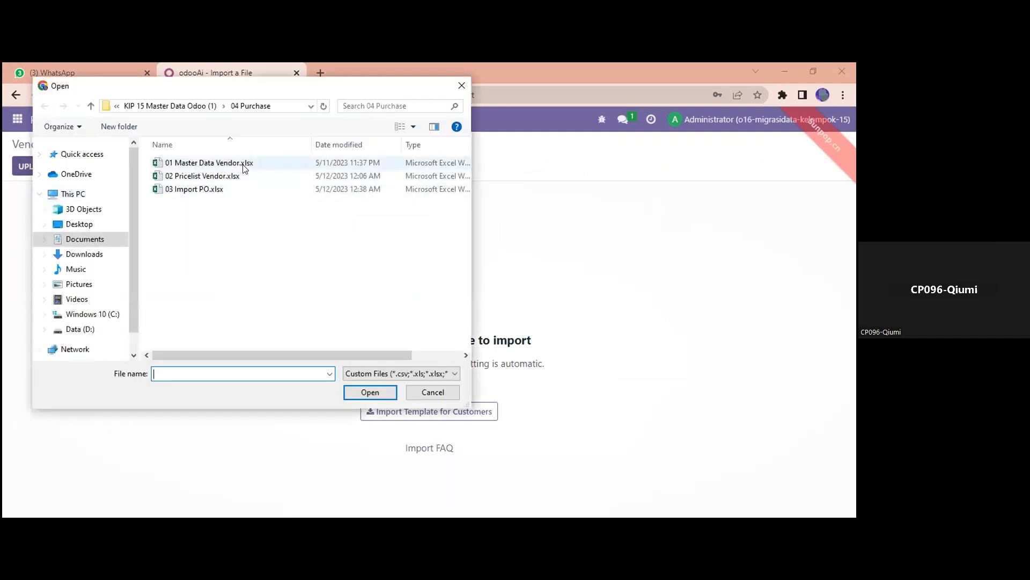
{"action": "left_click", "coordinate": [209, 162]}
{"action": "left_click", "coordinate": [365, 392]}
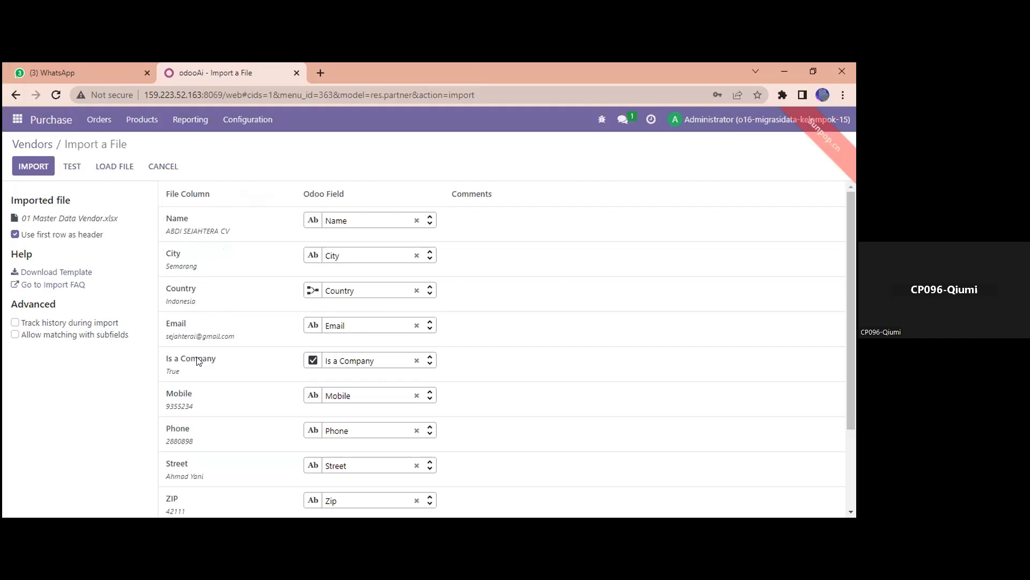
{"action": "left_click", "coordinate": [72, 166]}
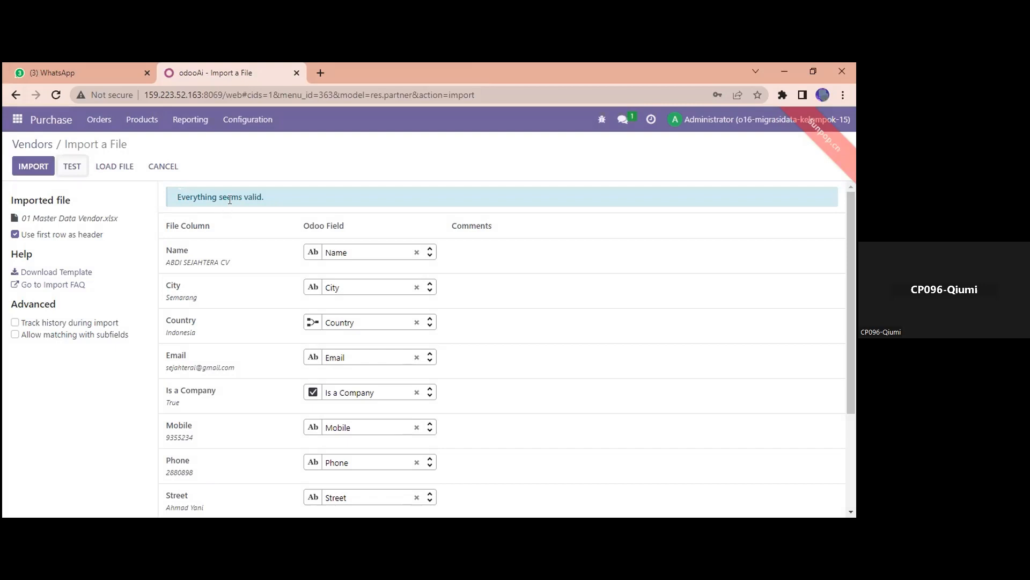
{"action": "left_click", "coordinate": [41, 157]}
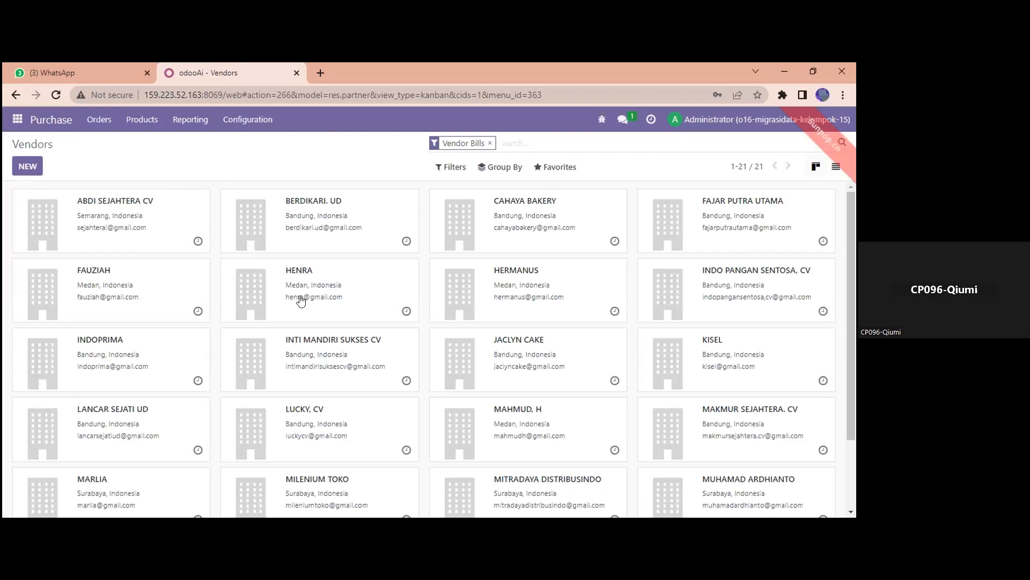
{"action": "scroll", "coordinate": [598, 390], "scroll_direction": "down", "scroll_amount": 2}
{"action": "scroll", "coordinate": [596, 372], "scroll_direction": "up", "scroll_amount": 2}
{"action": "key", "text": "alt+Tab"}
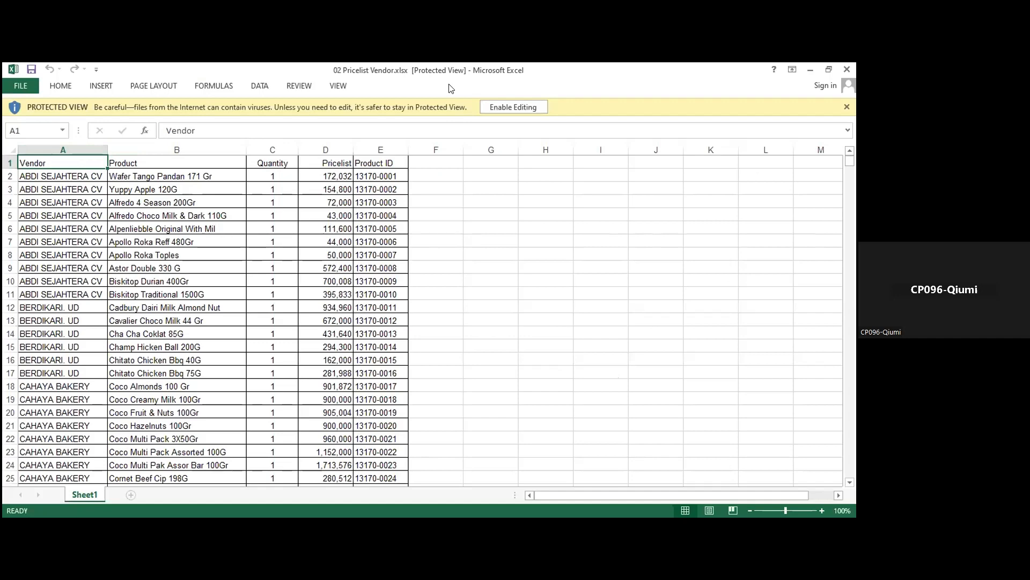
{"action": "key", "text": "alt+Tab"}
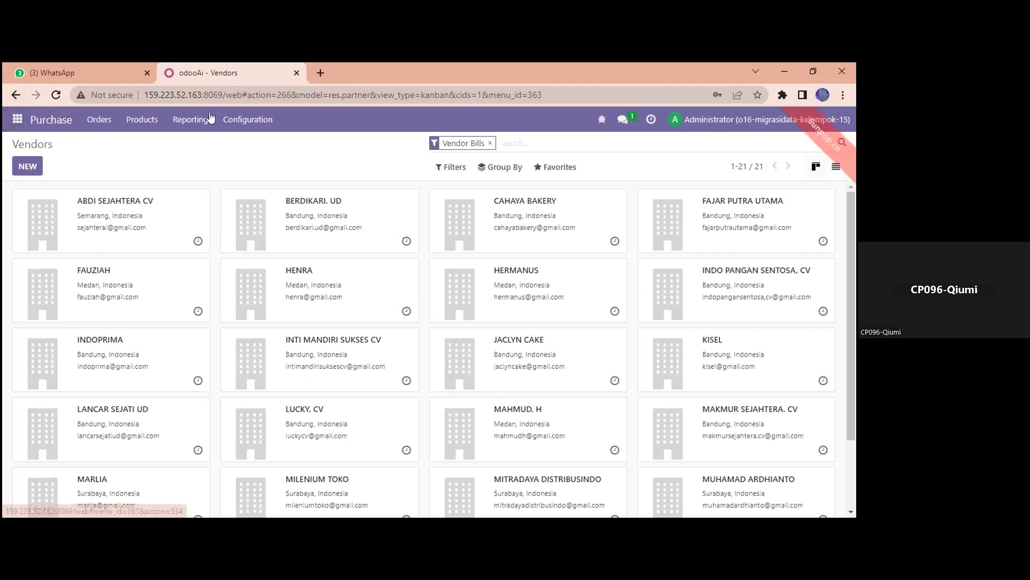
Open Configuration > Vendor Pricelists, start Import records and upload 02 Pricelist Vendor.xlsx.
{"action": "left_click", "coordinate": [242, 124]}
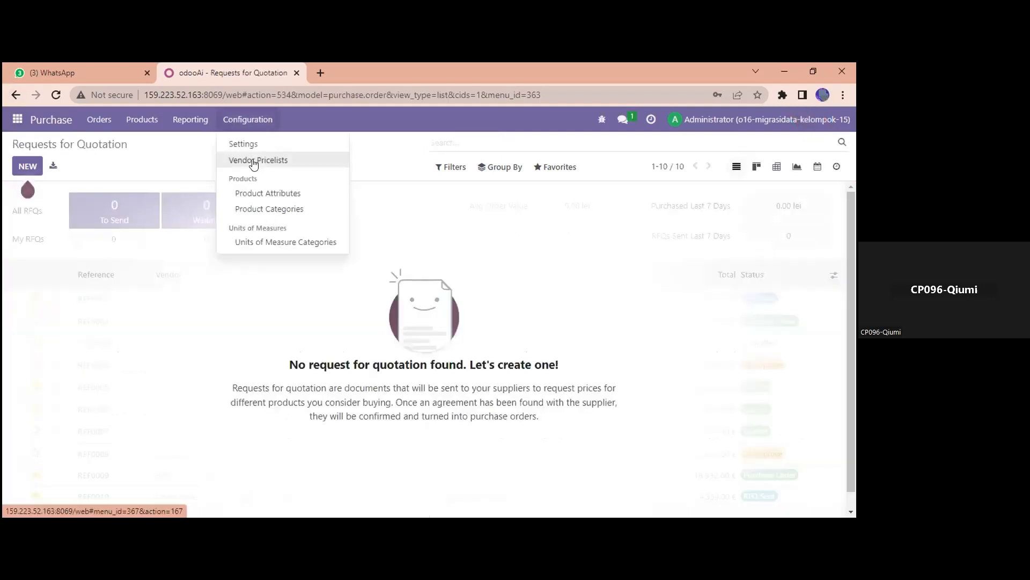
{"action": "left_click", "coordinate": [255, 163]}
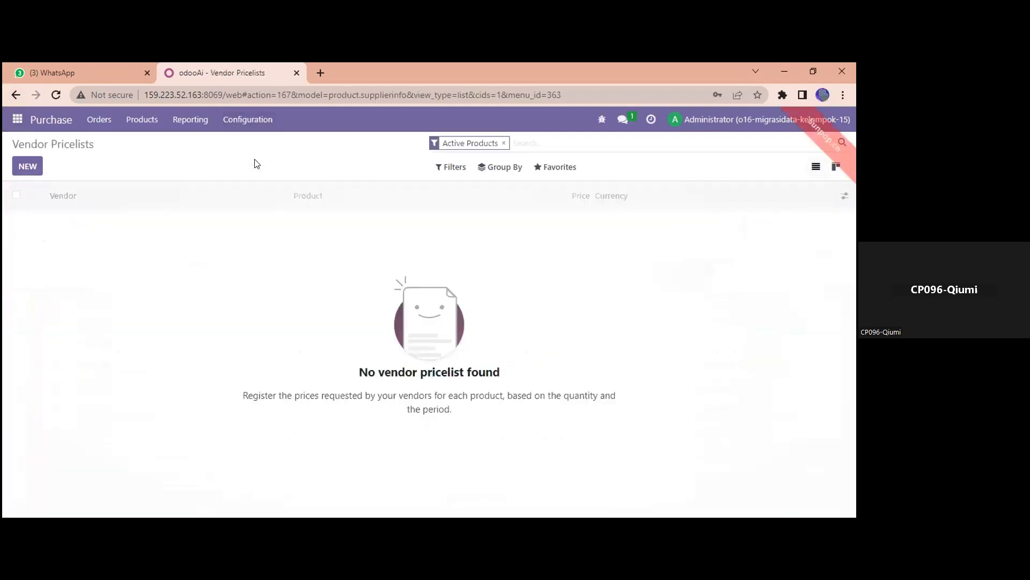
{"action": "left_click", "coordinate": [538, 168]}
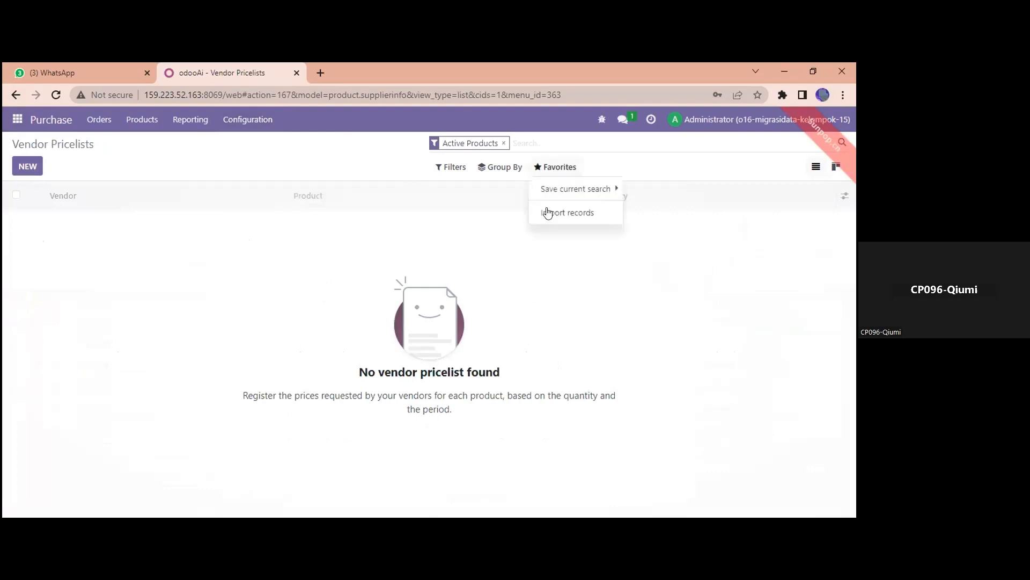
{"action": "left_click", "coordinate": [548, 214]}
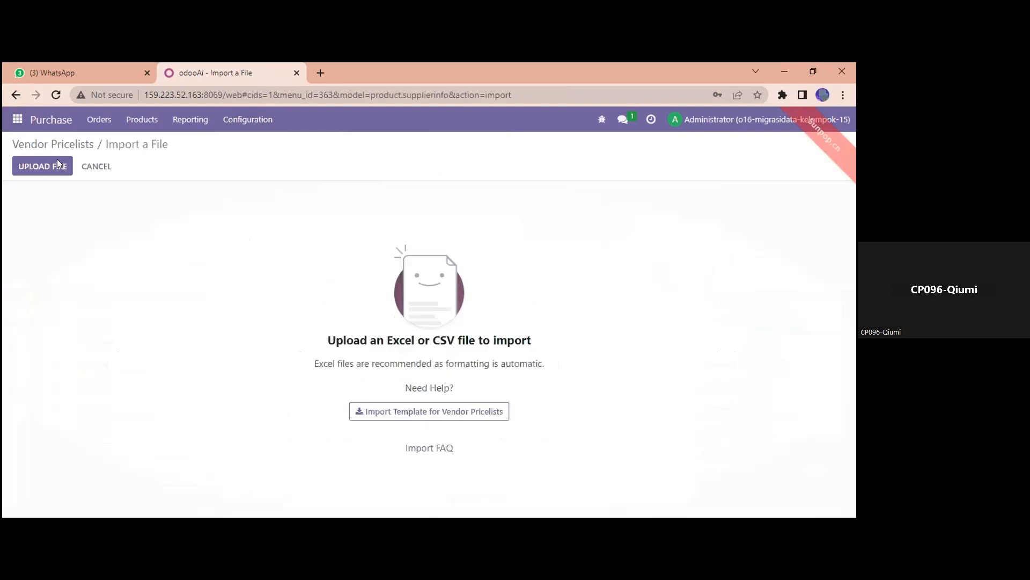
{"action": "left_click", "coordinate": [59, 164]}
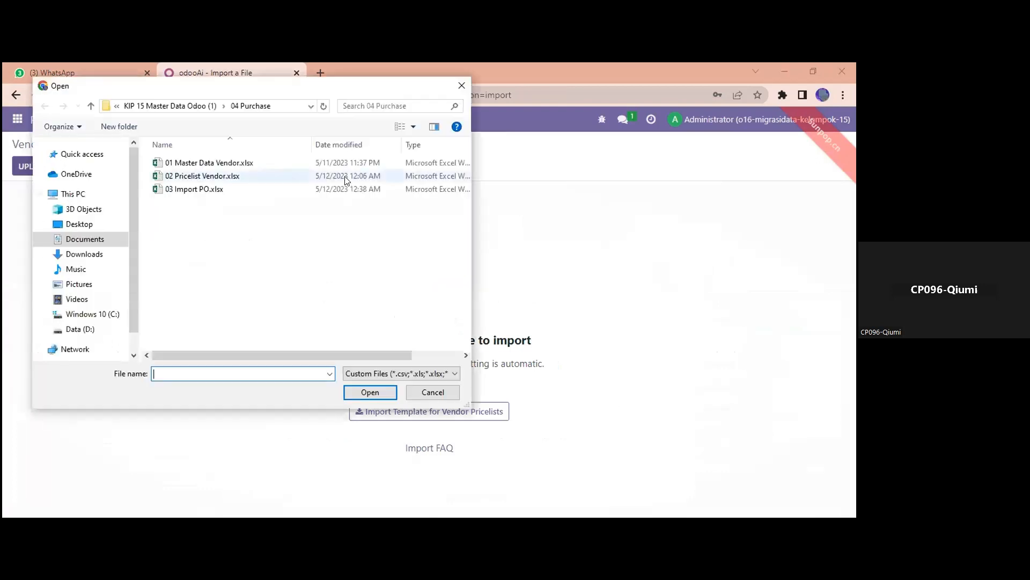
{"action": "left_click", "coordinate": [214, 176]}
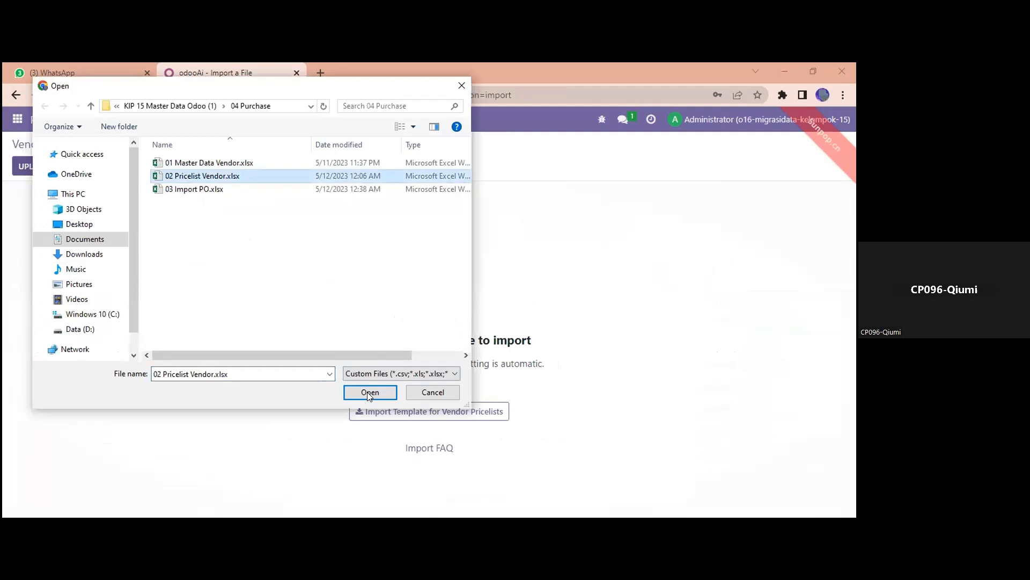
{"action": "left_click", "coordinate": [370, 392]}
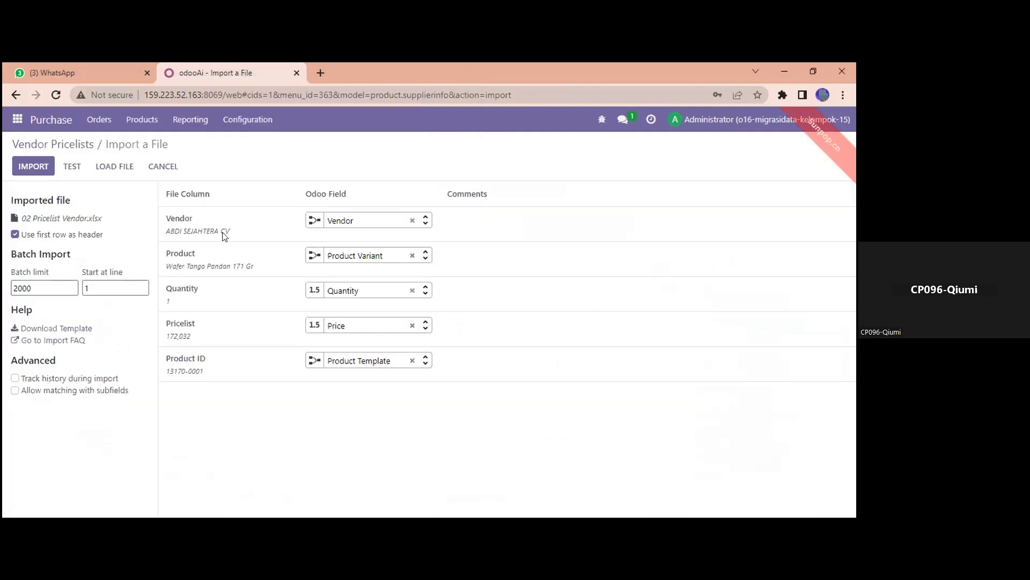
Test the 02 Pricelist Vendor.xlsx import and import the 195 pricelist lines.
{"action": "mouse_move", "coordinate": [214, 220]}
{"action": "left_click", "coordinate": [72, 165]}
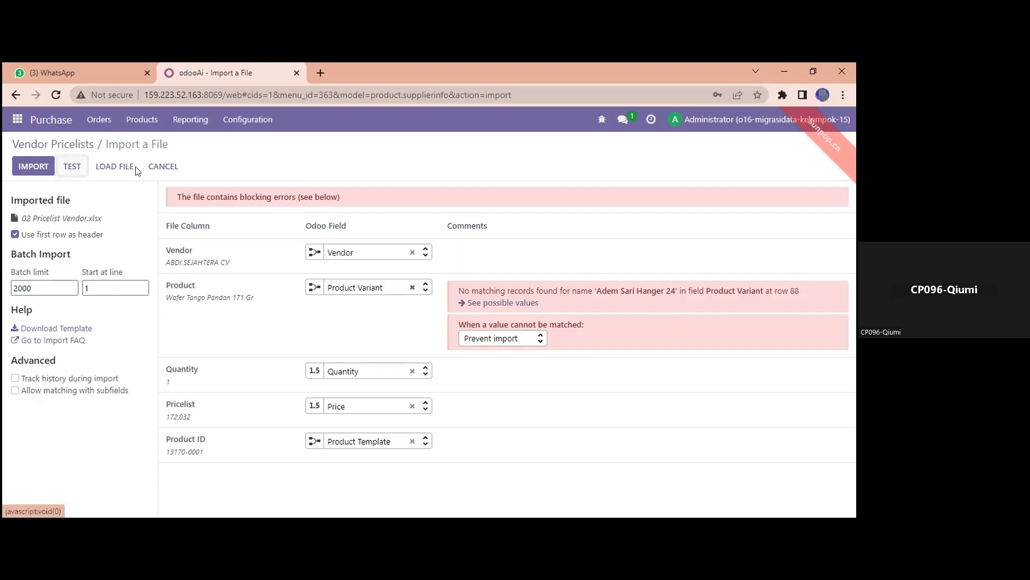
{"action": "left_click", "coordinate": [38, 168]}
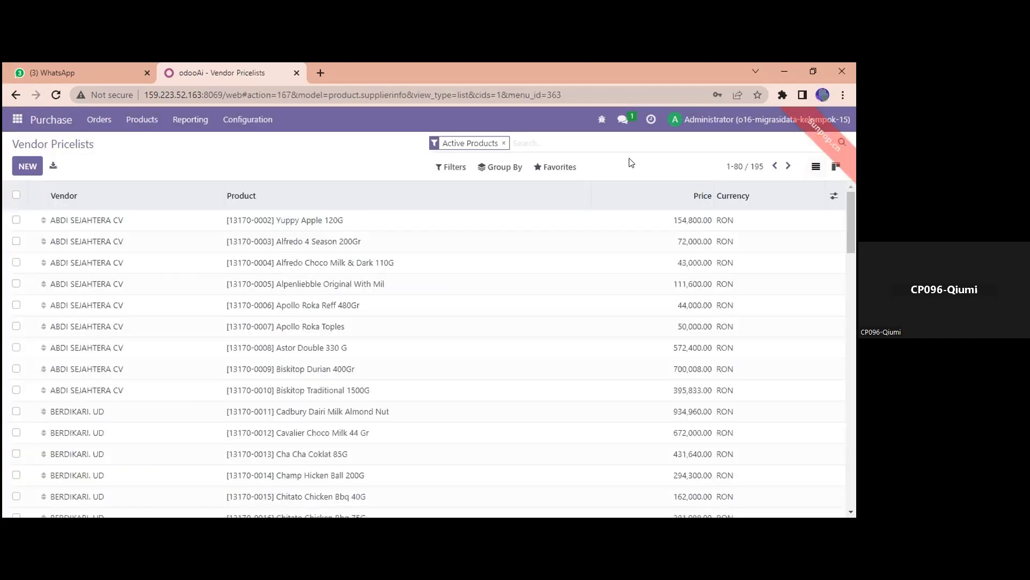
Sort the imported pricelist lines by vendor, review them, then switch to 03 Import PO.xlsx.
{"action": "left_click", "coordinate": [202, 207]}
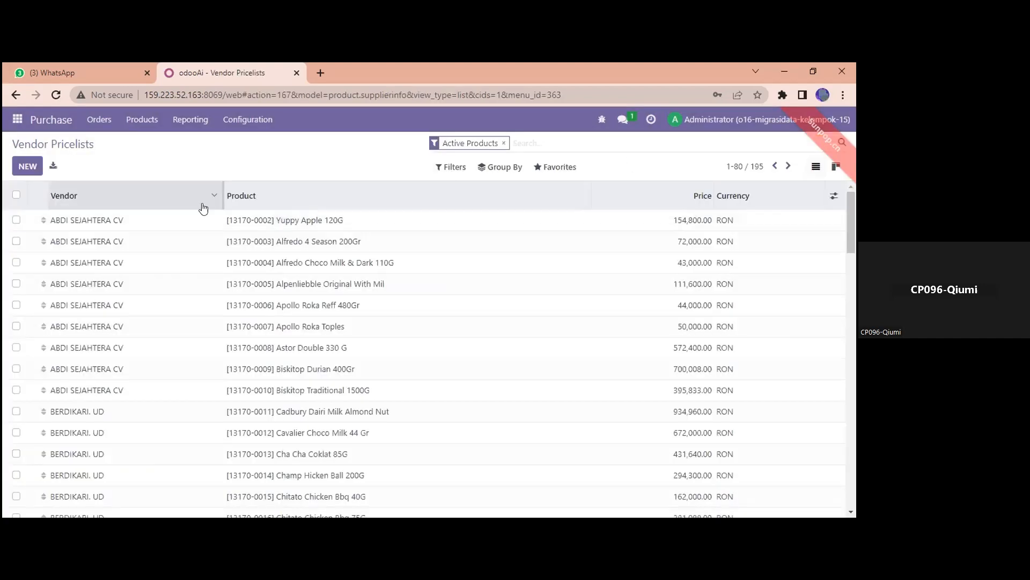
{"action": "scroll", "coordinate": [516, 261], "scroll_direction": "down", "scroll_amount": 4}
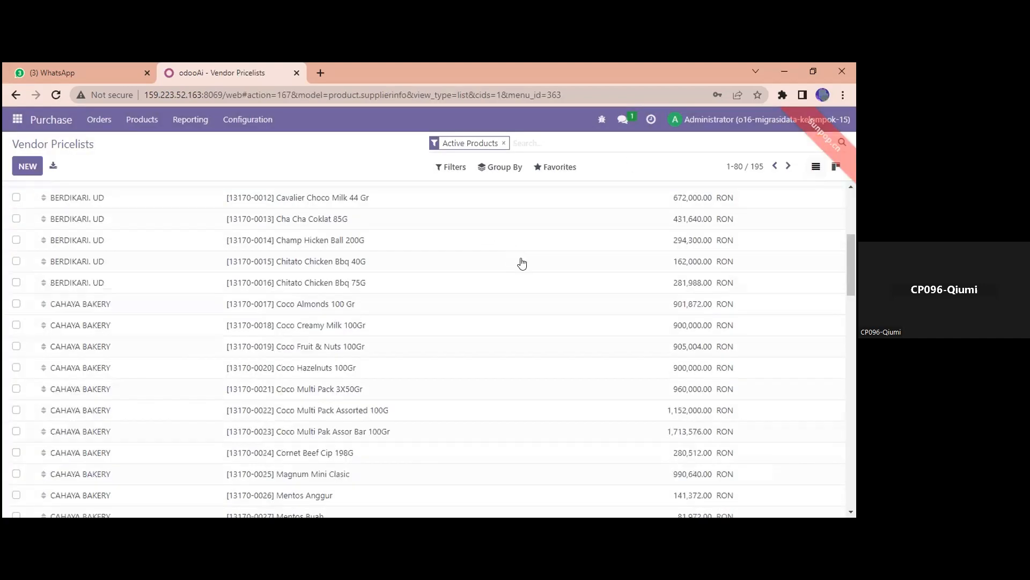
{"action": "scroll", "coordinate": [534, 266], "scroll_direction": "down", "scroll_amount": 20}
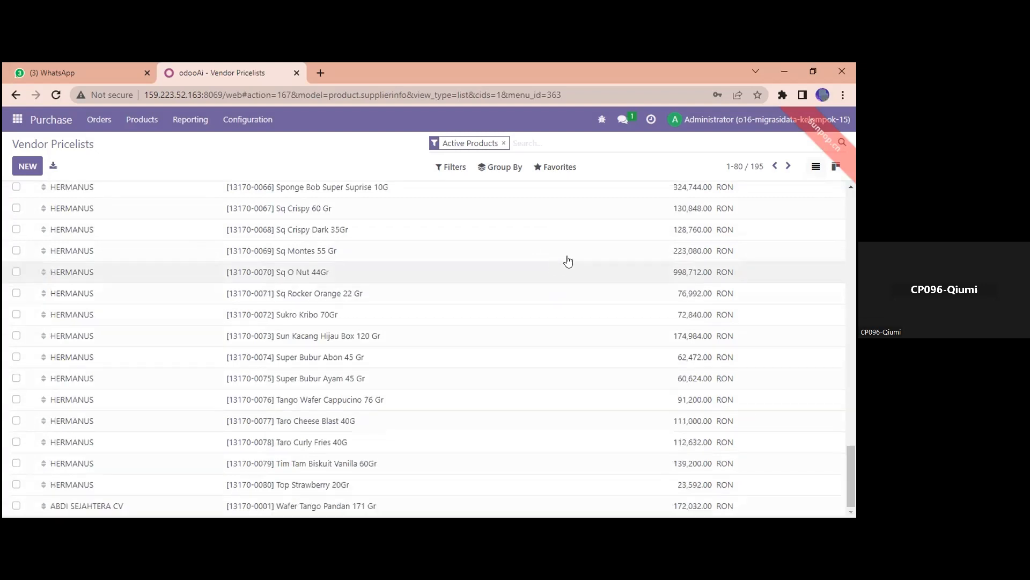
{"action": "scroll", "coordinate": [568, 259], "scroll_direction": "up", "scroll_amount": 8}
{"action": "scroll", "coordinate": [553, 220], "scroll_direction": "up", "scroll_amount": 10}
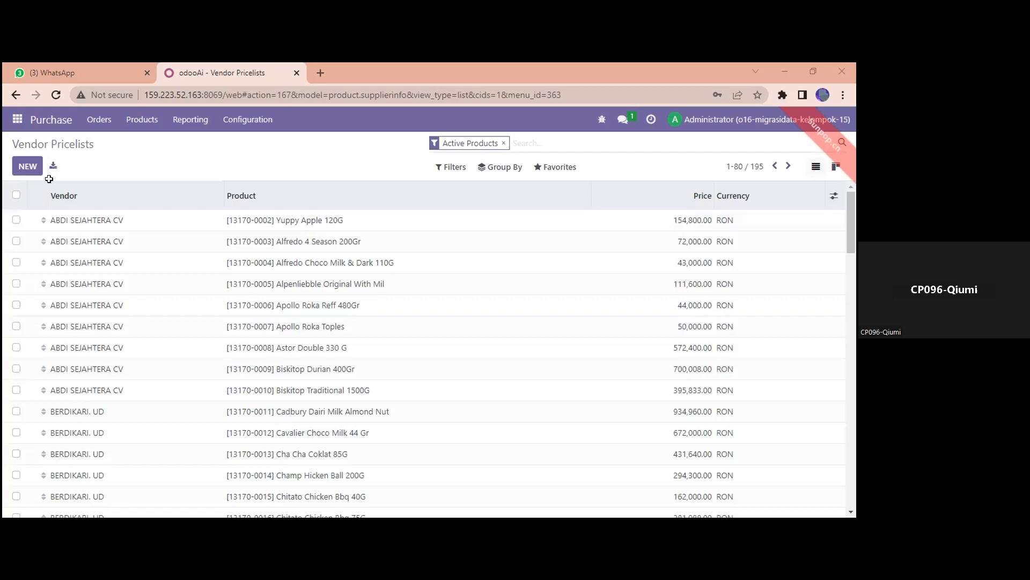
{"action": "key", "text": "alt+Tab"}
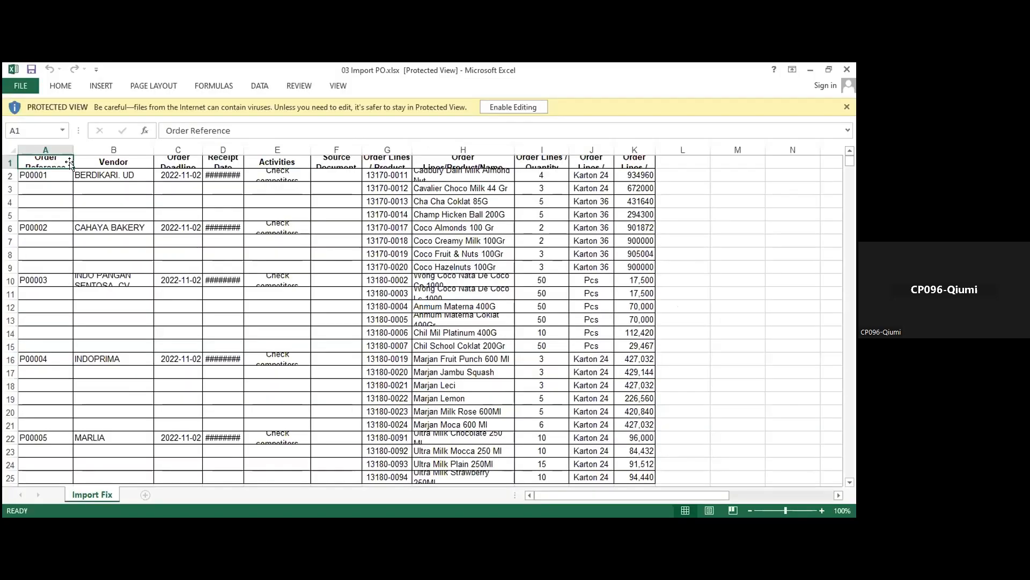
Review the 03 Import PO headers from Vendor to Order Lines / Unit Price, then return to the browser.
{"action": "left_click", "coordinate": [140, 164]}
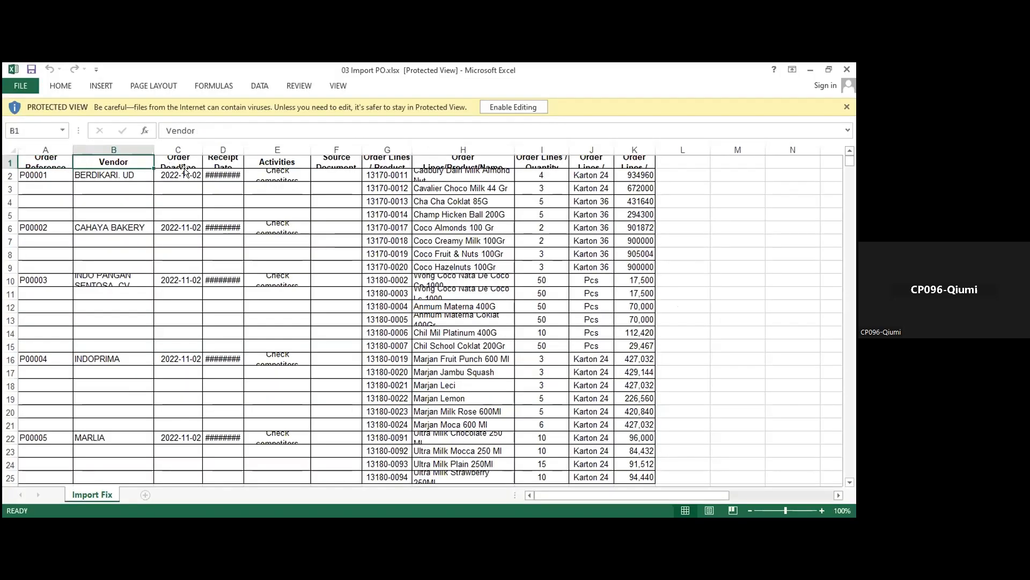
{"action": "left_click", "coordinate": [184, 170]}
{"action": "left_click", "coordinate": [234, 164]}
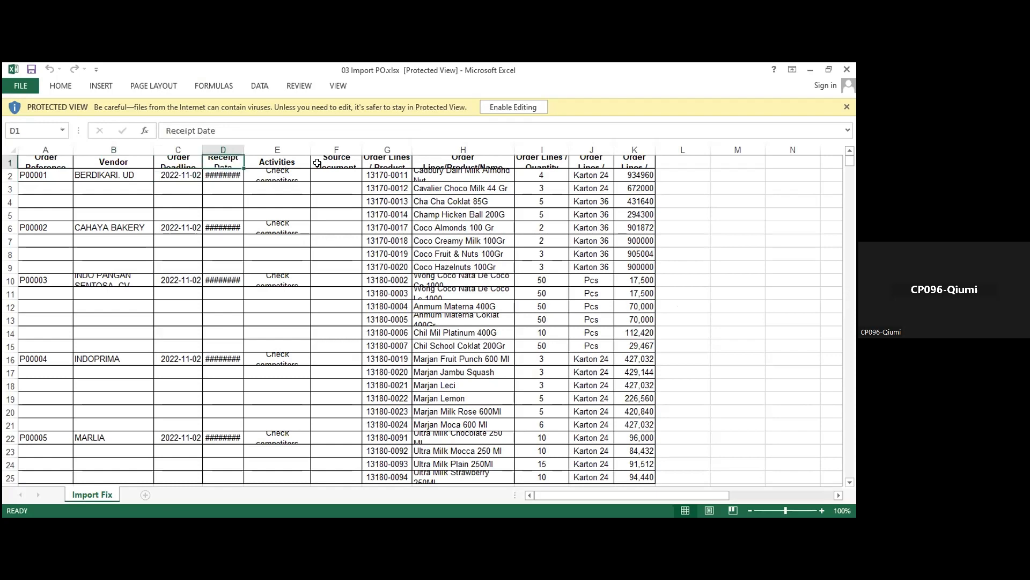
{"action": "left_click", "coordinate": [325, 161]}
{"action": "left_click", "coordinate": [389, 162]}
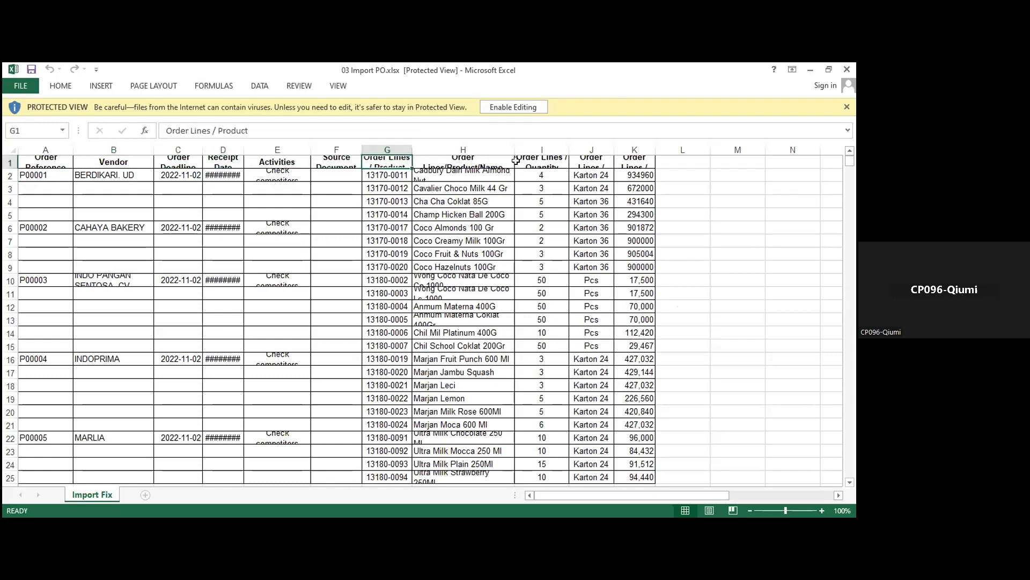
{"action": "left_click", "coordinate": [468, 161]}
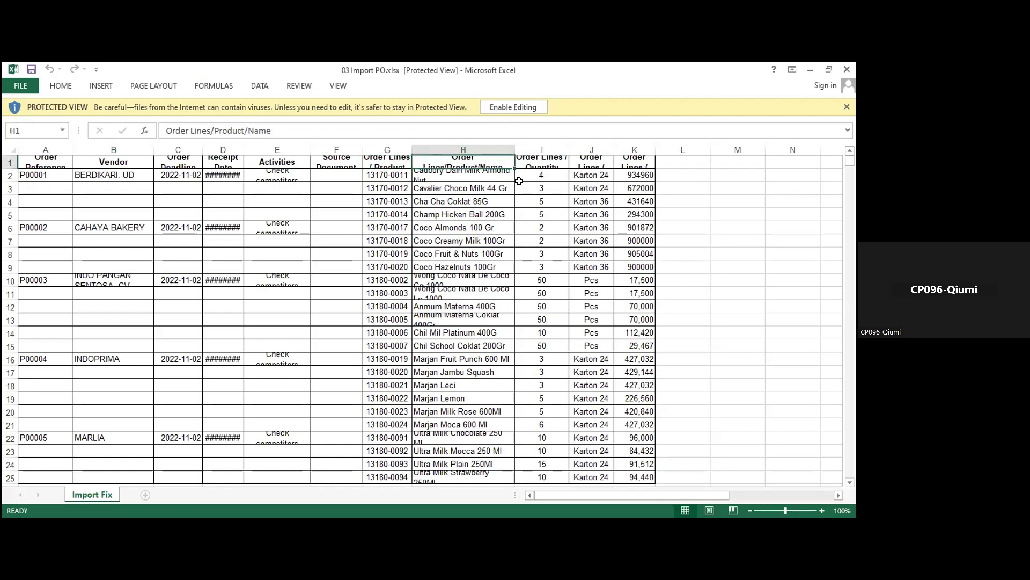
{"action": "left_click", "coordinate": [550, 161]}
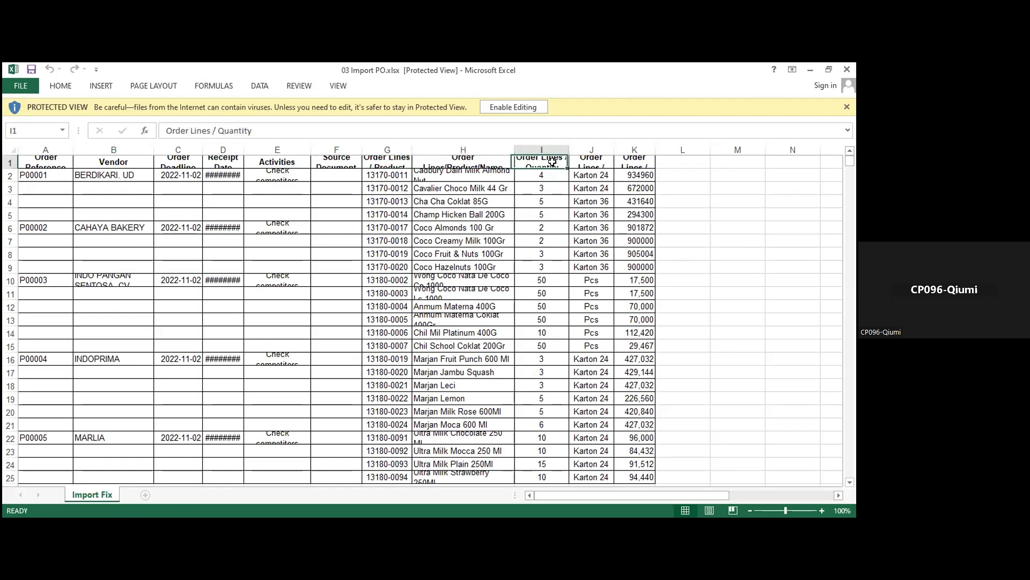
{"action": "left_click", "coordinate": [601, 167]}
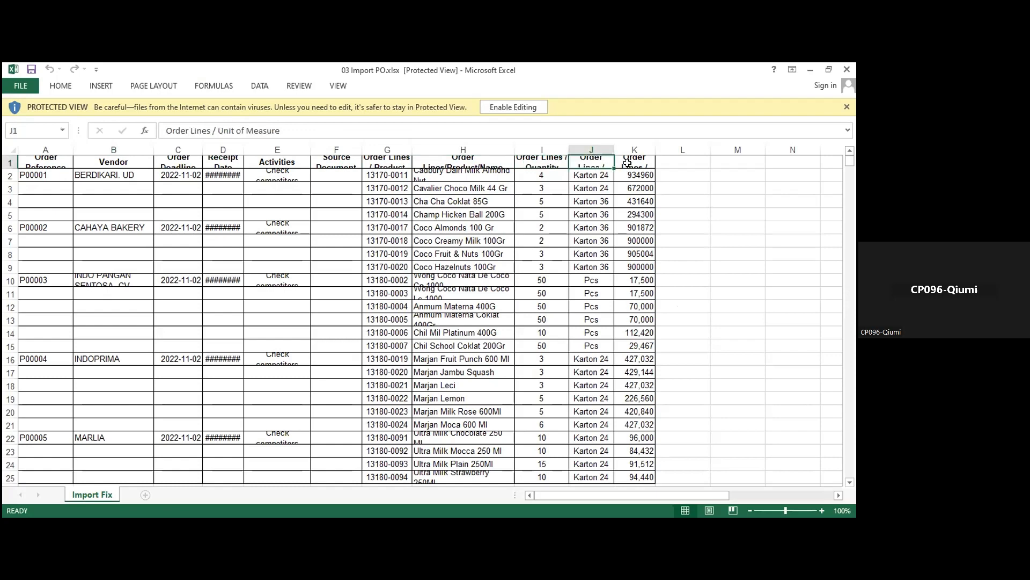
{"action": "left_click", "coordinate": [627, 163]}
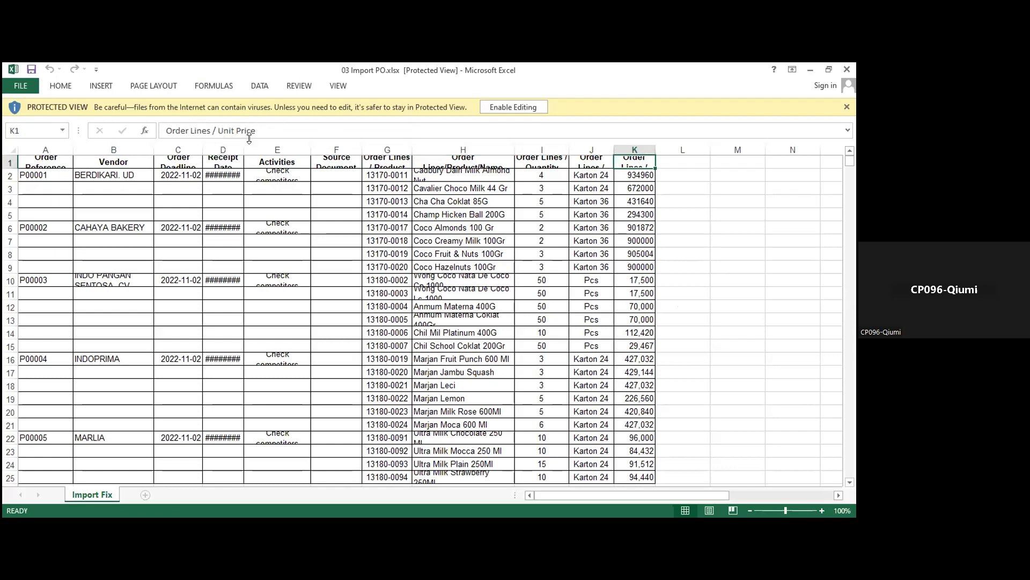
{"action": "left_click", "coordinate": [386, 96]}
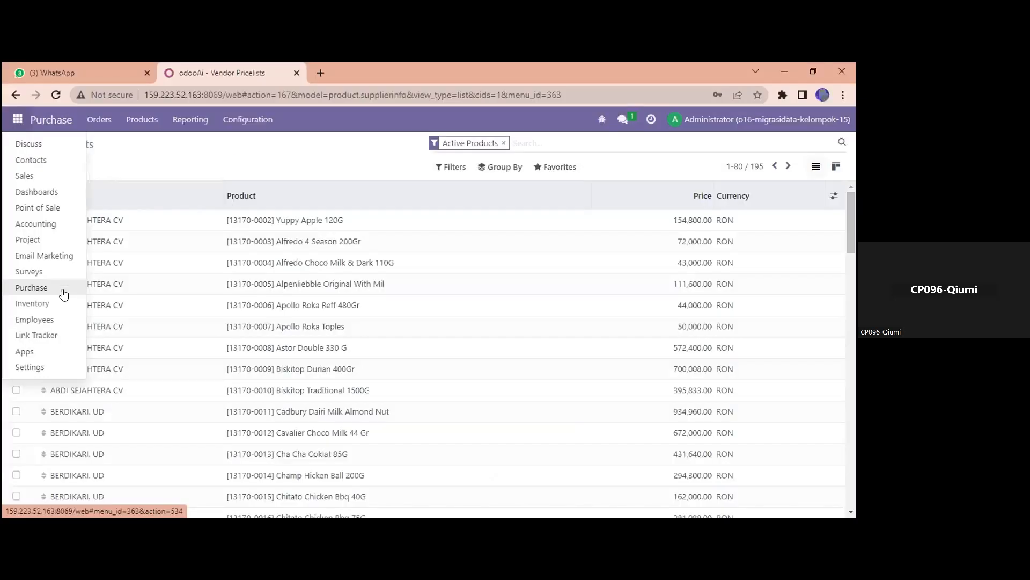
Open Purchase > Requests for Quotation import and load 03 Import PO.xlsx.
{"action": "left_click", "coordinate": [64, 293]}
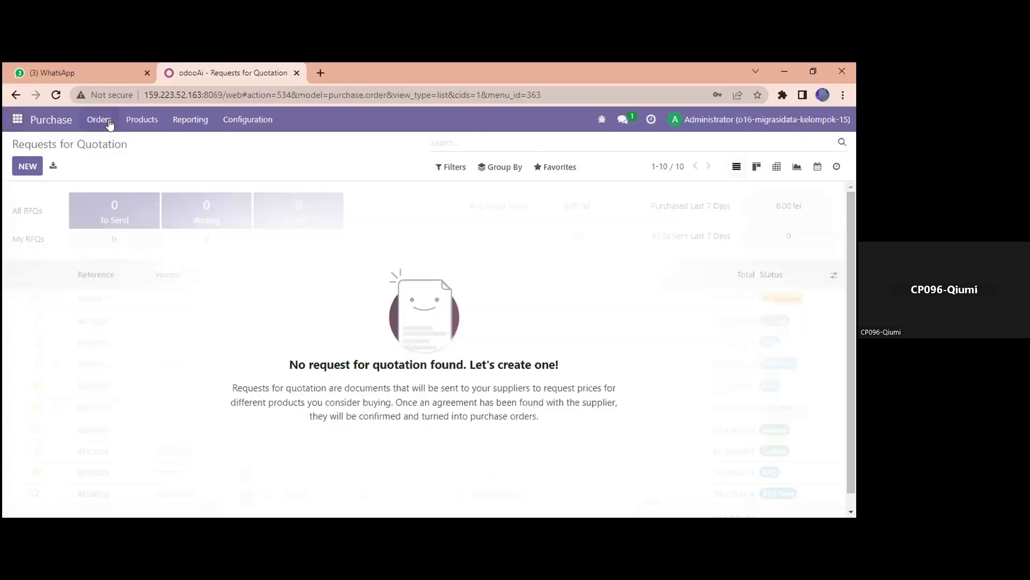
{"action": "left_click", "coordinate": [101, 123]}
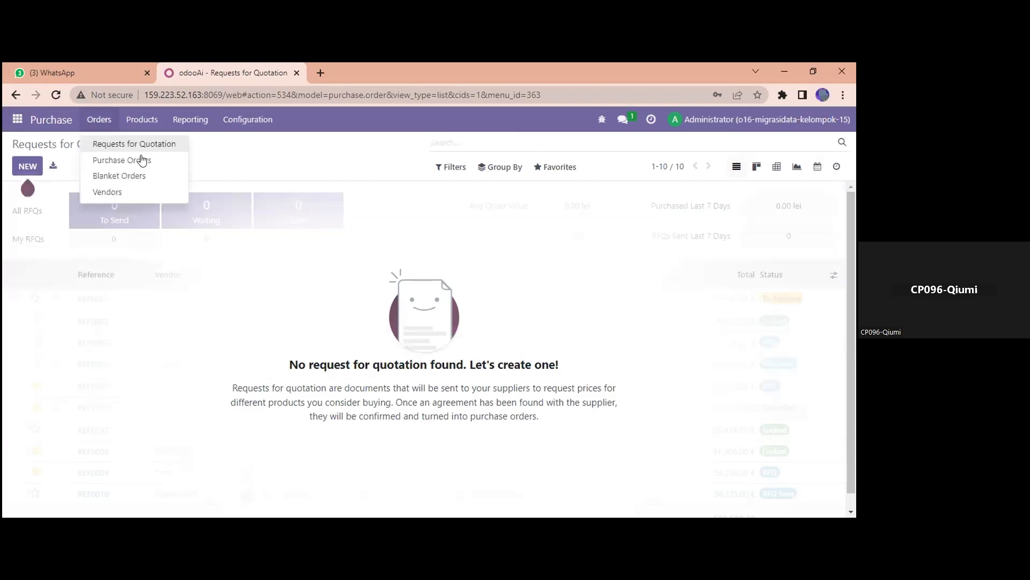
{"action": "left_click", "coordinate": [109, 142]}
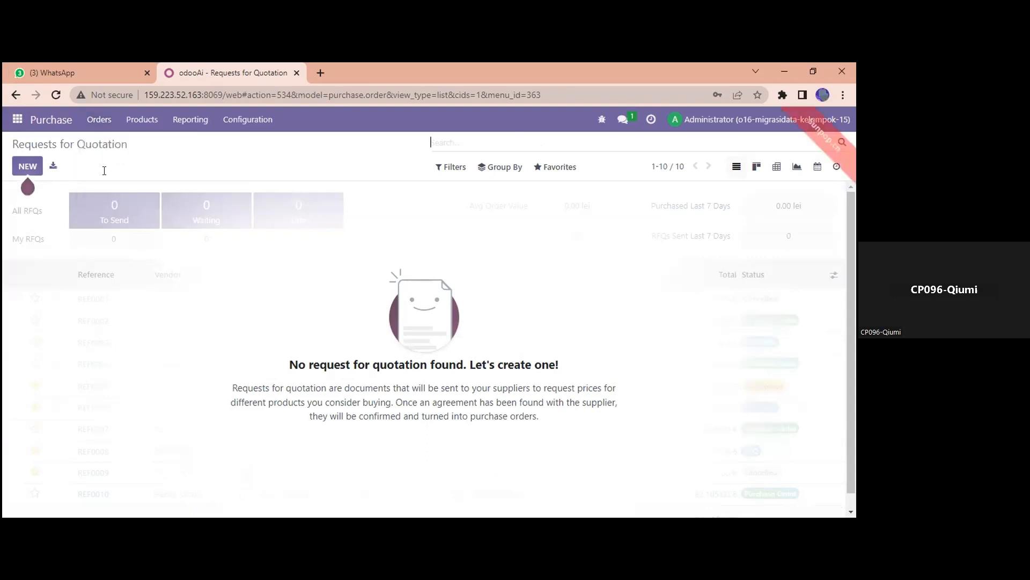
{"action": "left_click", "coordinate": [566, 170]}
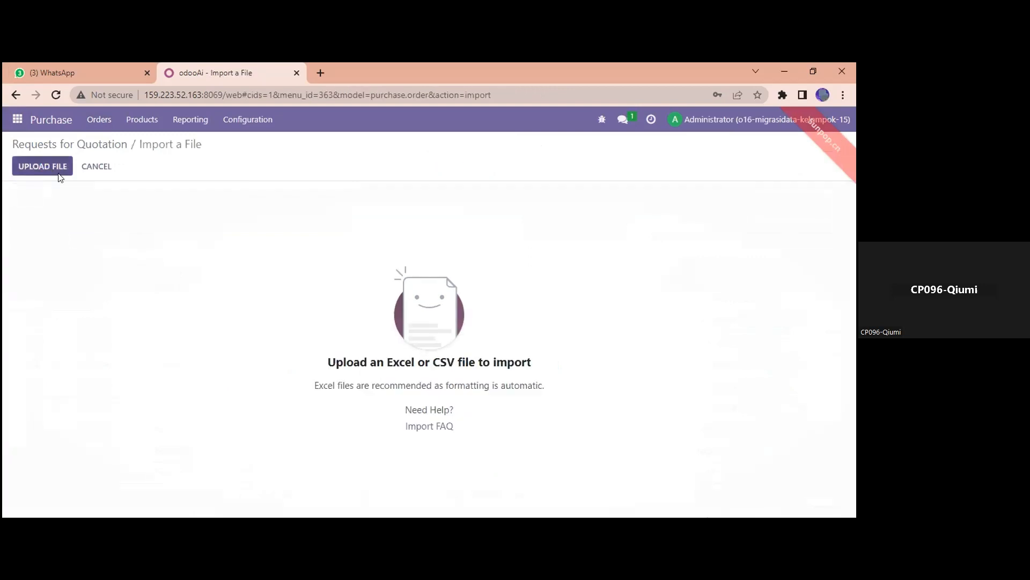
{"action": "left_click", "coordinate": [59, 173]}
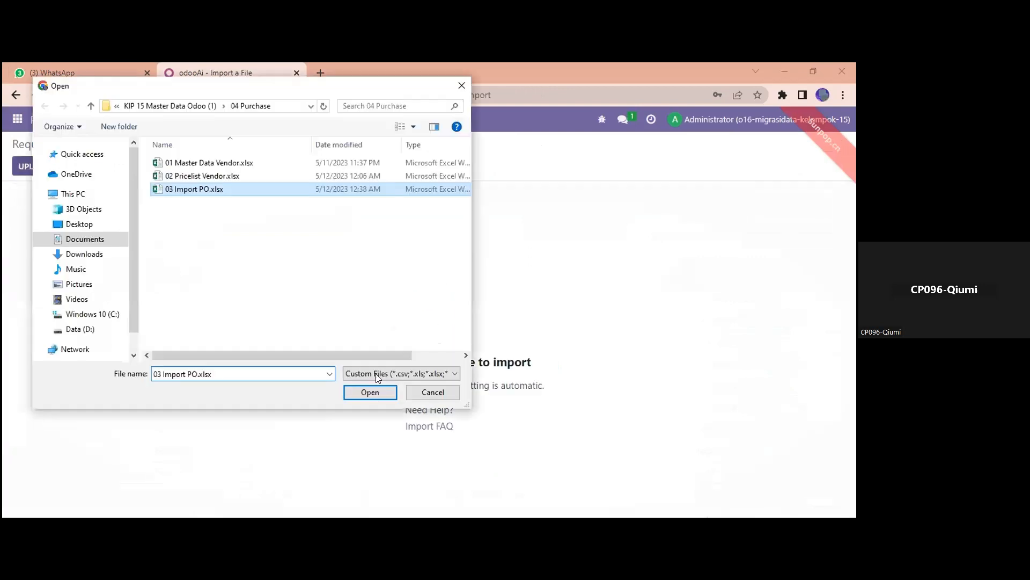
{"action": "left_click", "coordinate": [377, 392]}
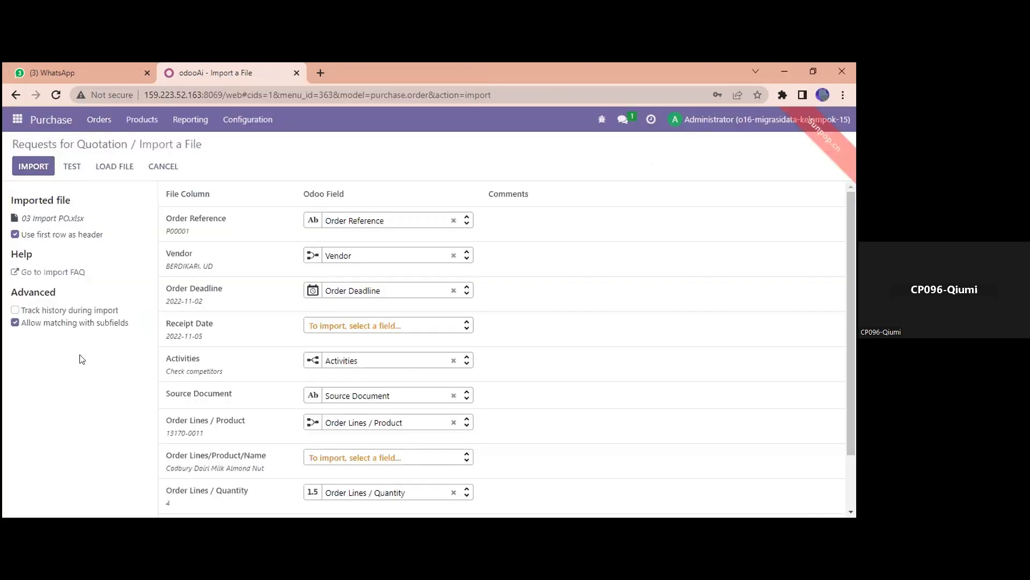
Test the PO import, unmap the Activities column, retest and import P00001–P00005.
{"action": "left_click", "coordinate": [67, 162]}
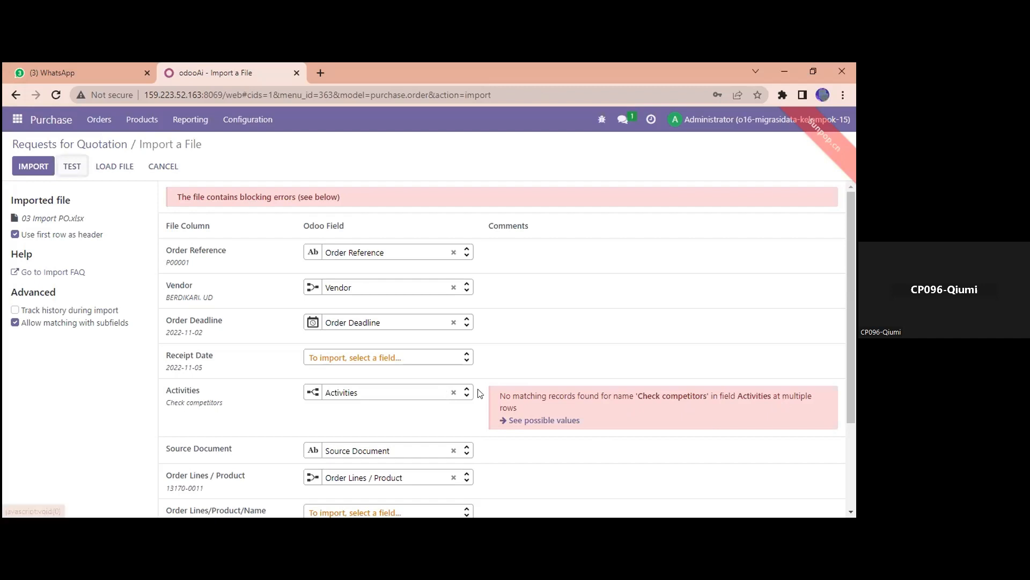
{"action": "left_click", "coordinate": [453, 392]}
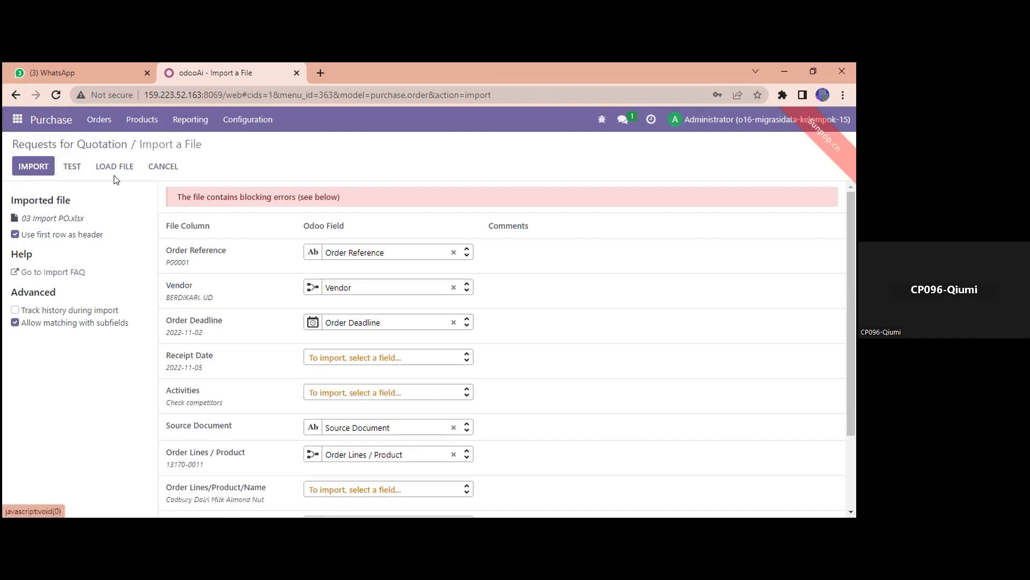
{"action": "left_click", "coordinate": [74, 165]}
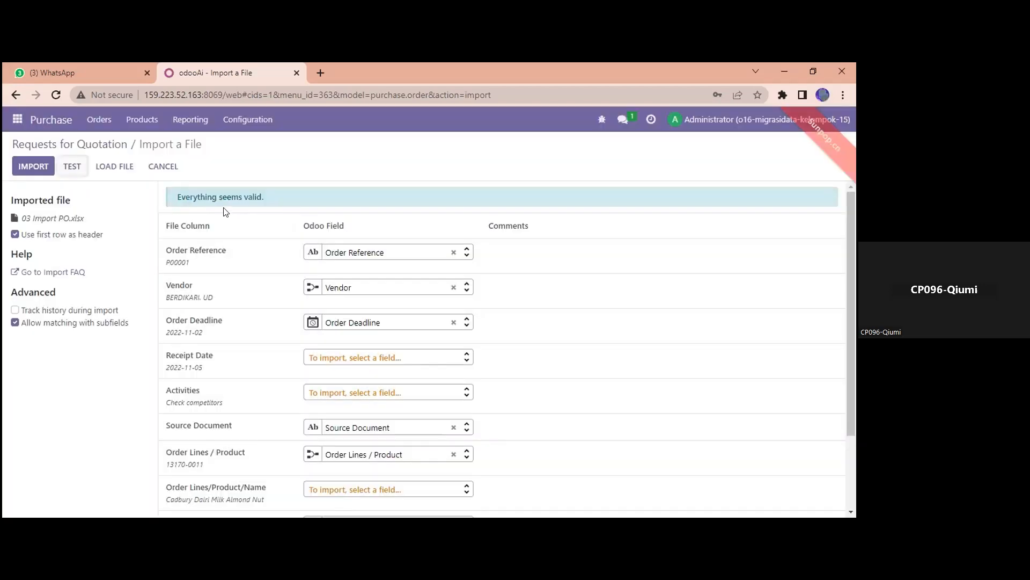
{"action": "left_click", "coordinate": [36, 162]}
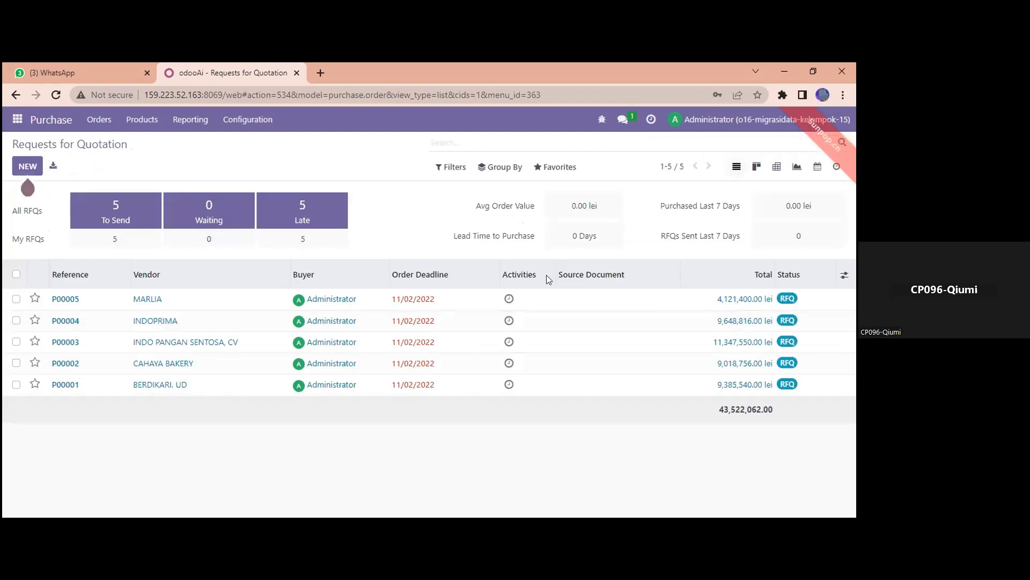
Check P00005's four Ultra Milk lines totalling 4,121,400.00 lei, then return to Excel.
{"action": "left_click", "coordinate": [248, 304]}
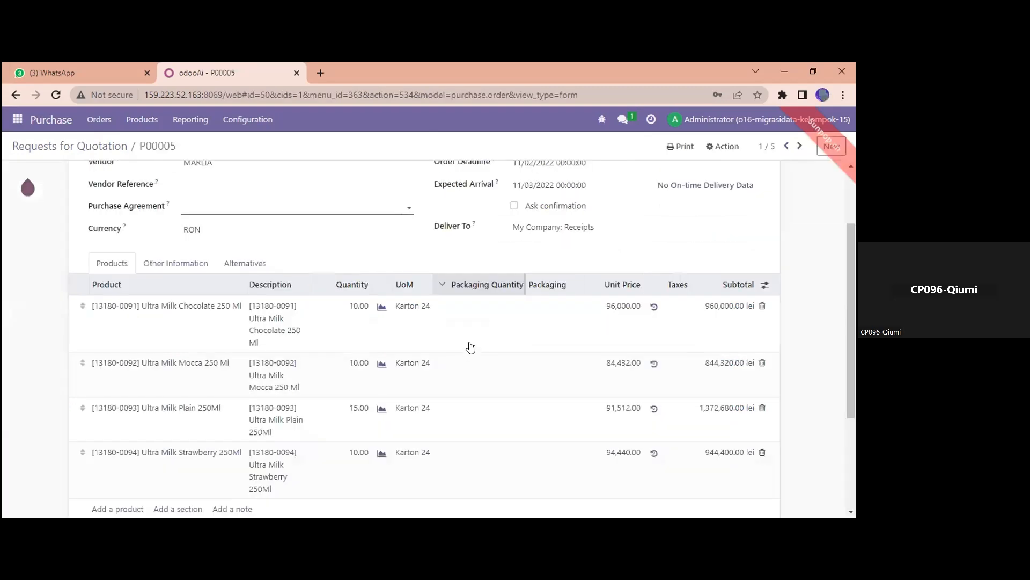
{"action": "scroll", "coordinate": [471, 342], "scroll_direction": "down", "scroll_amount": 3}
{"action": "scroll", "coordinate": [324, 237], "scroll_direction": "up", "scroll_amount": 5}
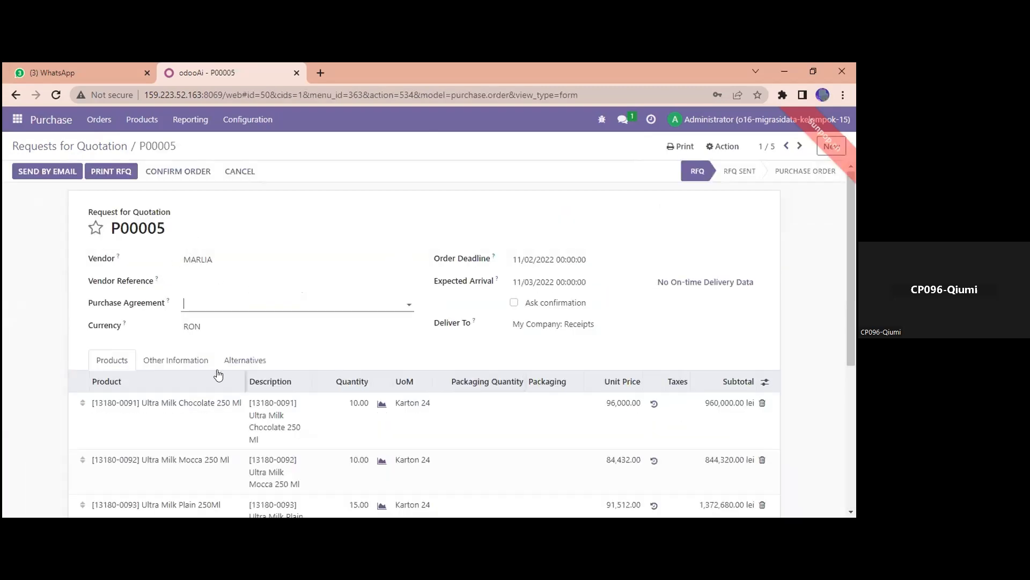
{"action": "scroll", "coordinate": [214, 365], "scroll_direction": "down", "scroll_amount": 3}
{"action": "scroll", "coordinate": [218, 236], "scroll_direction": "down", "scroll_amount": 1}
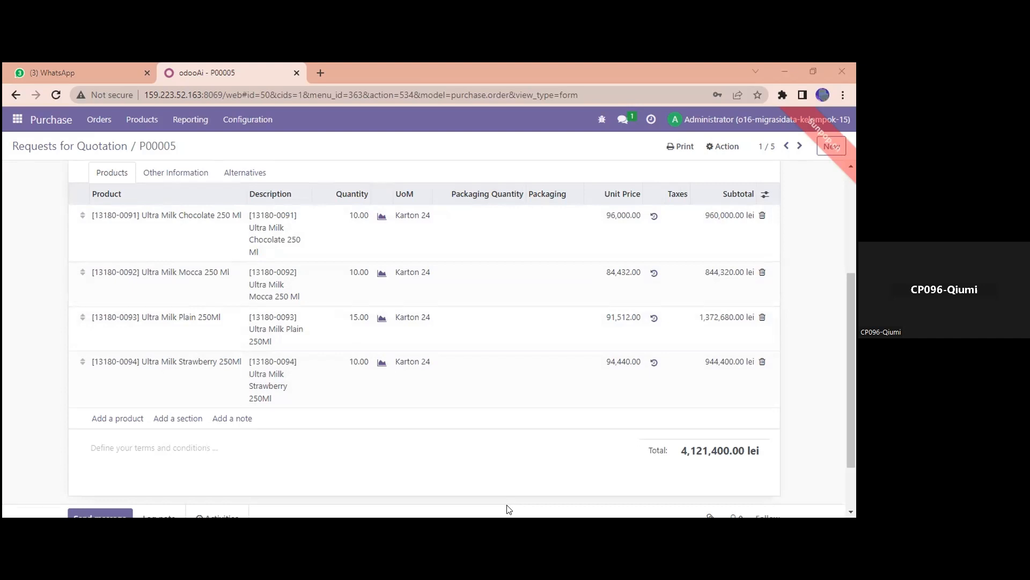
{"action": "key", "text": "alt+Tab"}
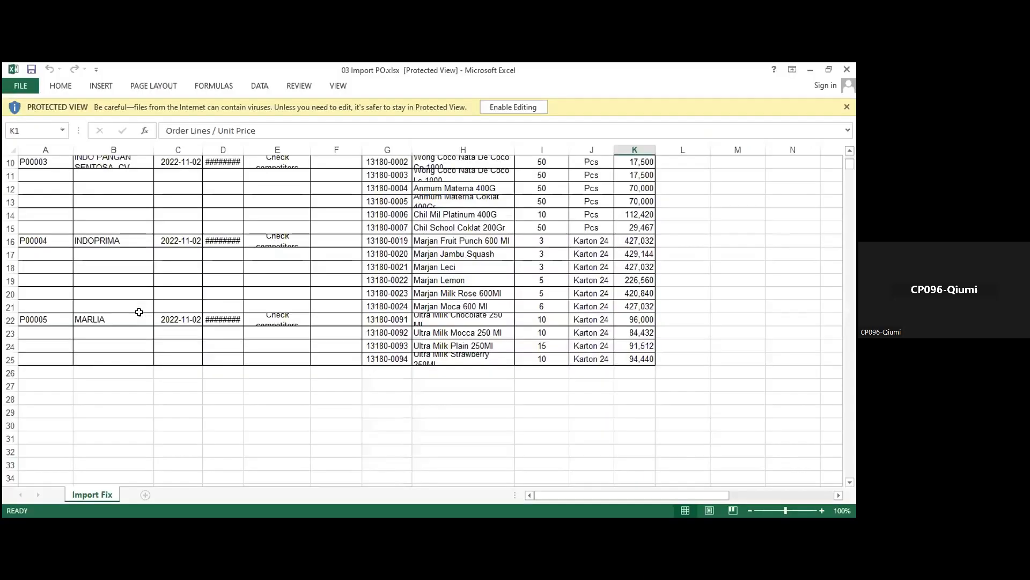
Verify the P00005 Ultra Milk lines in Excel (Mocca 10, Plain 15, Strawberry 10), then return to Odoo.
{"action": "left_click", "coordinate": [460, 317]}
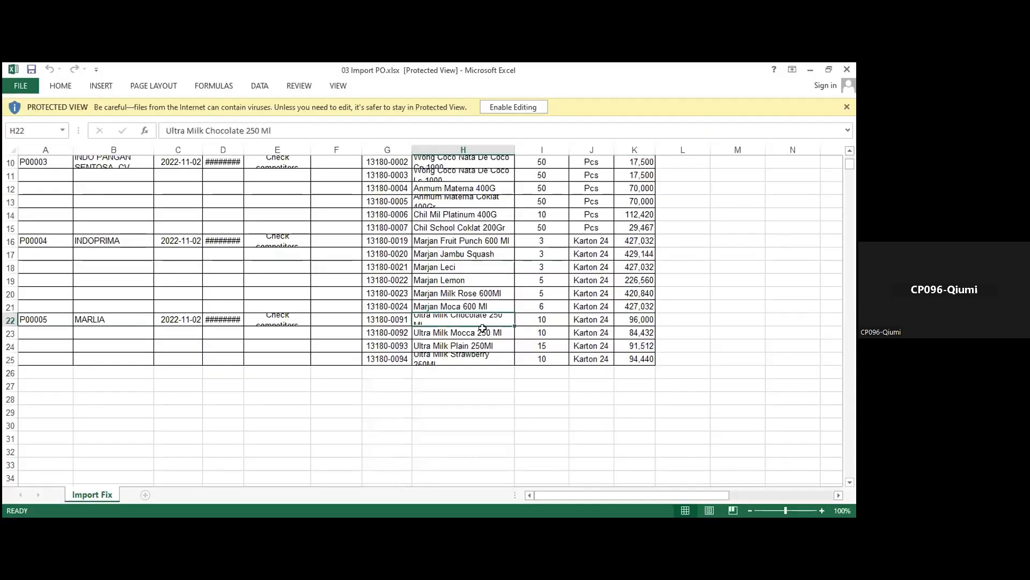
{"action": "key", "text": "Right"}
{"action": "left_click", "coordinate": [541, 333]}
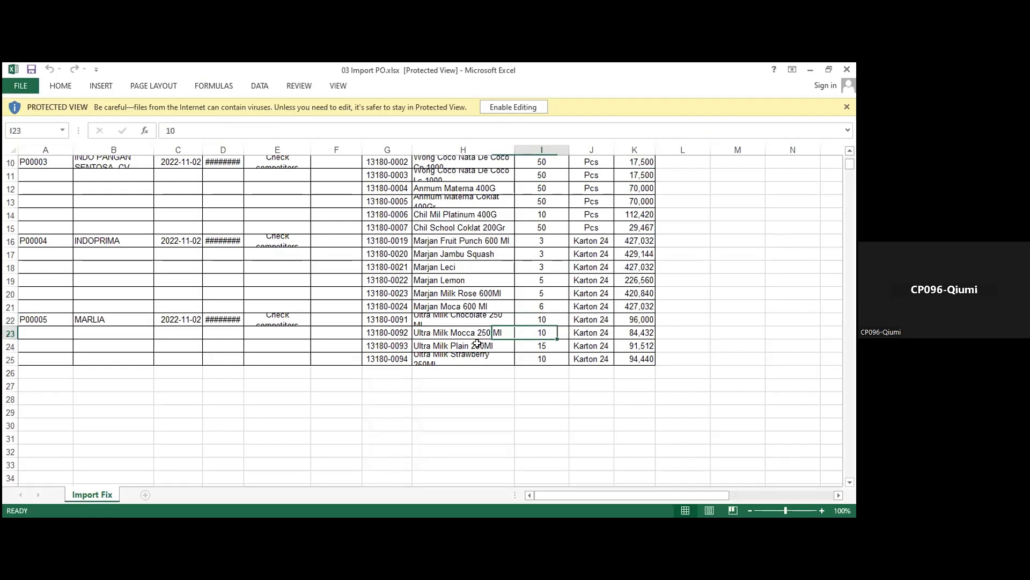
{"action": "left_click", "coordinate": [481, 345]}
{"action": "left_click", "coordinate": [532, 349]}
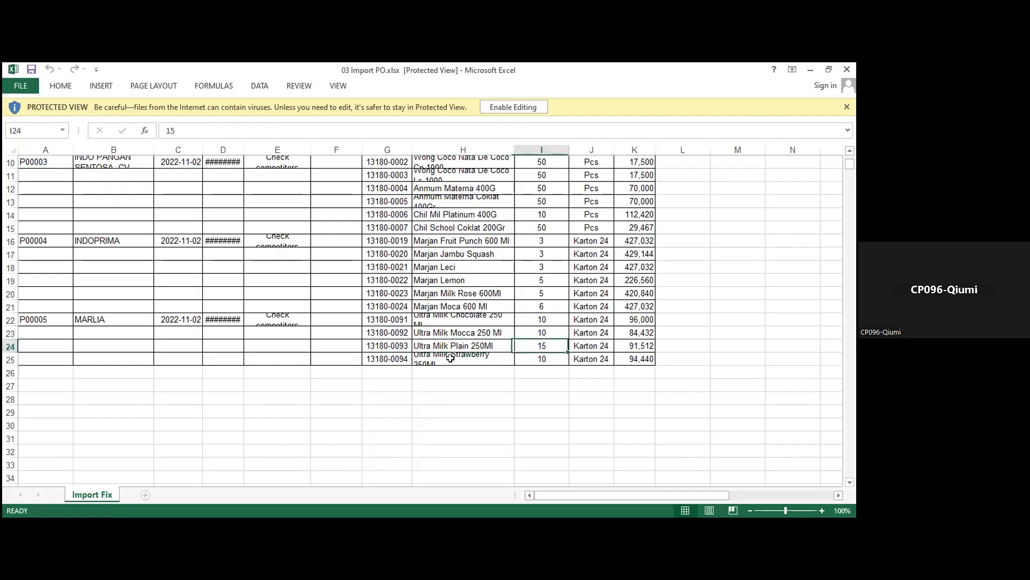
{"action": "left_click", "coordinate": [450, 357]}
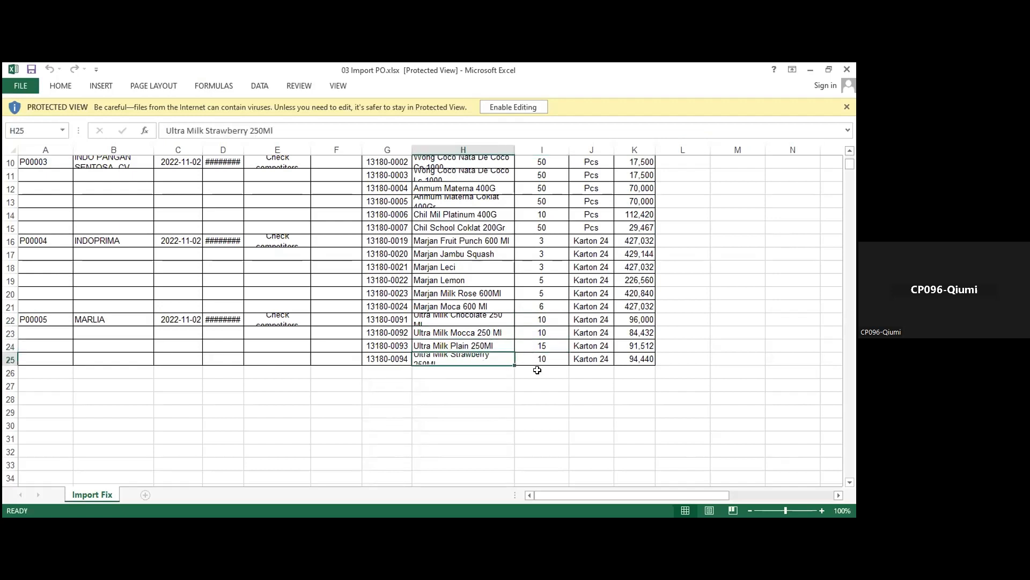
{"action": "key", "text": "Right"}
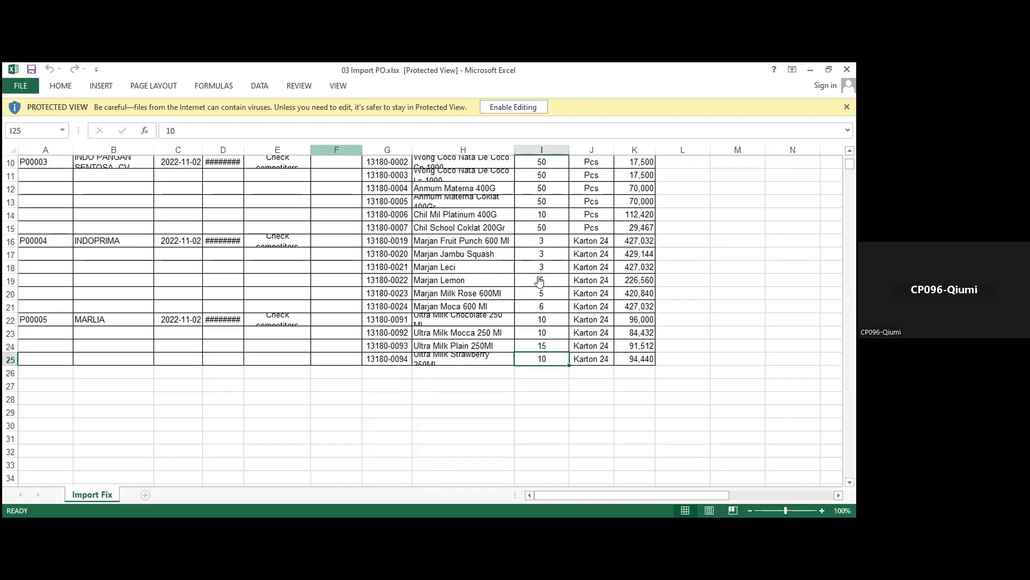
{"action": "key", "text": "alt+Tab"}
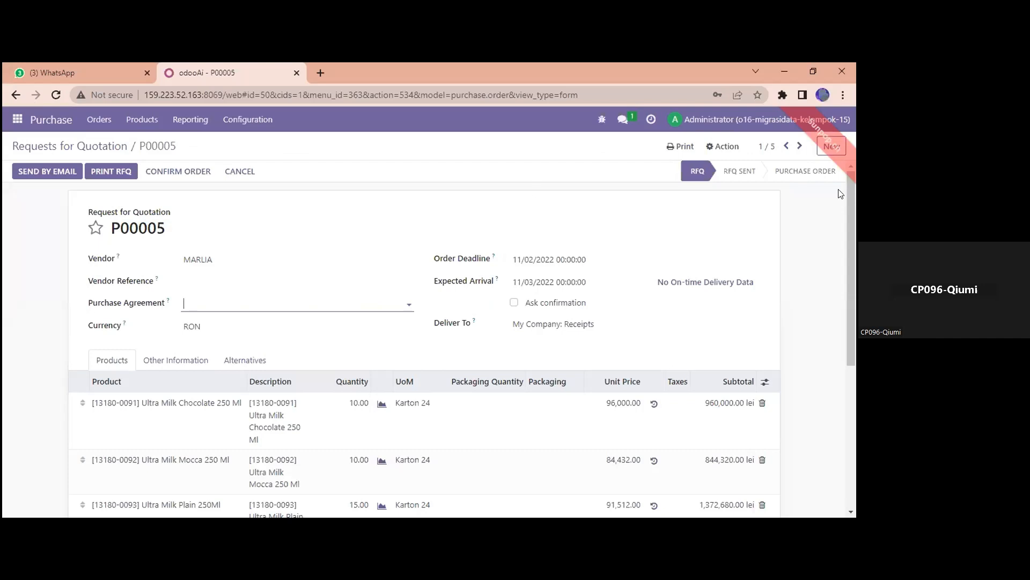
Go to Settings > Users & Companies > Groups to list the internal access groups.
{"action": "left_click", "coordinate": [18, 124]}
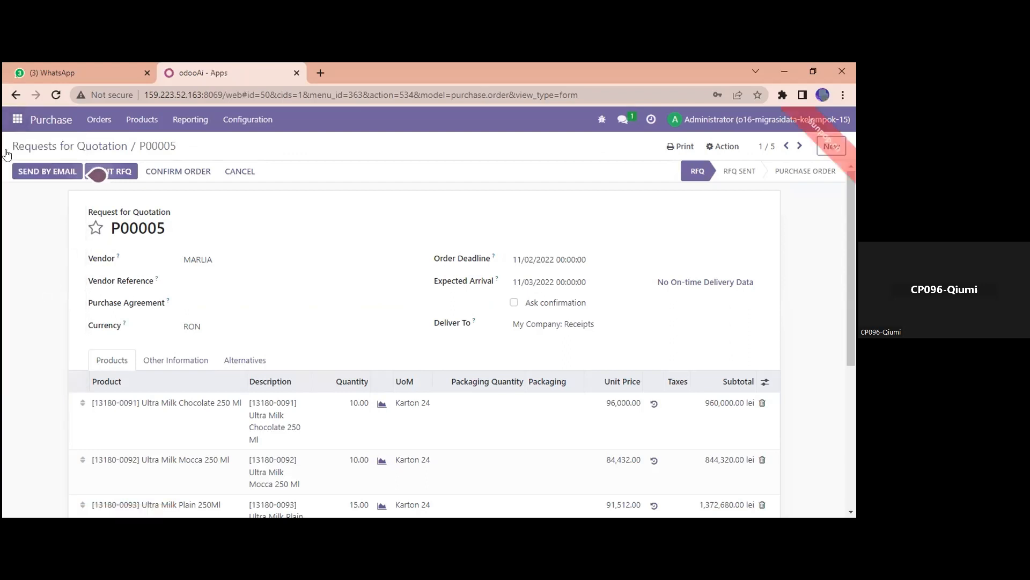
{"action": "left_click", "coordinate": [18, 124]}
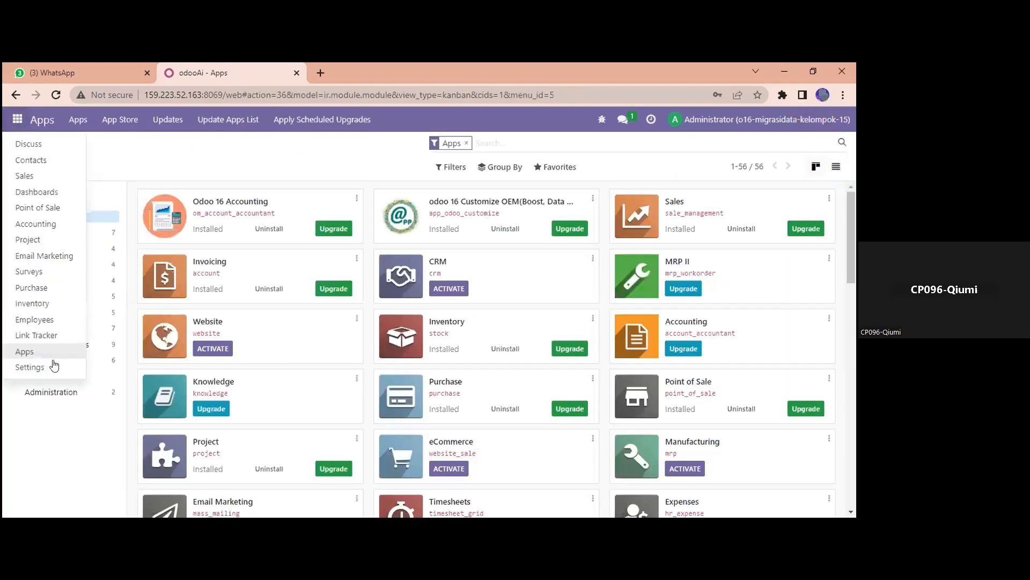
{"action": "left_click", "coordinate": [20, 124]}
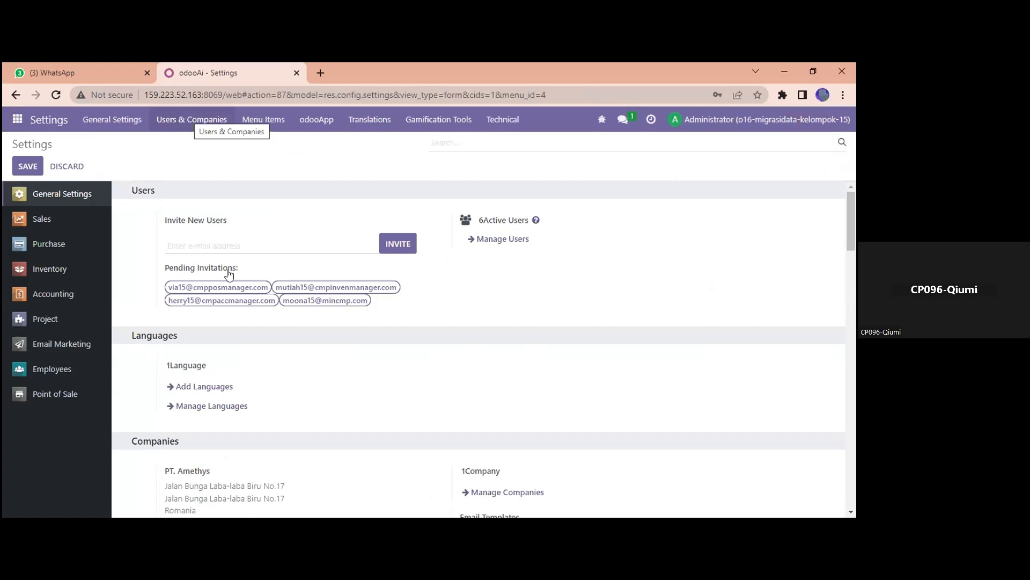
{"action": "left_click", "coordinate": [192, 119]}
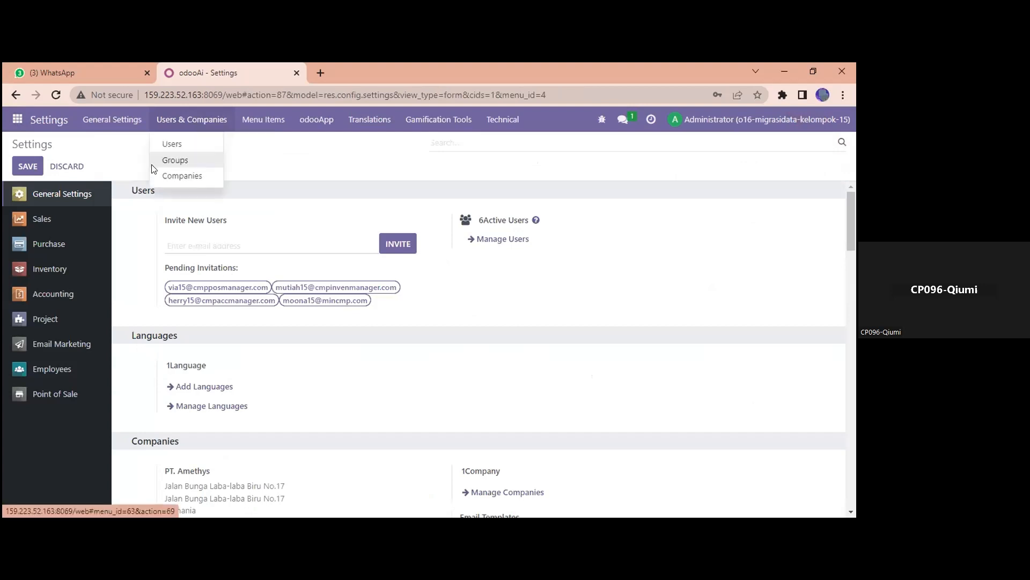
{"action": "scroll", "coordinate": [223, 464], "scroll_direction": "down", "scroll_amount": 10}
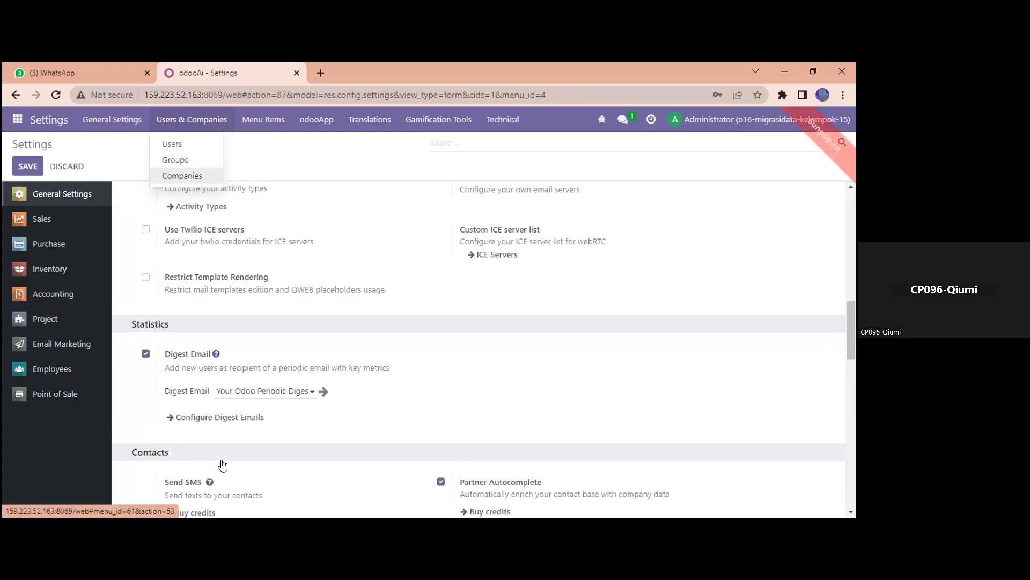
{"action": "scroll", "coordinate": [188, 367], "scroll_direction": "down", "scroll_amount": 5}
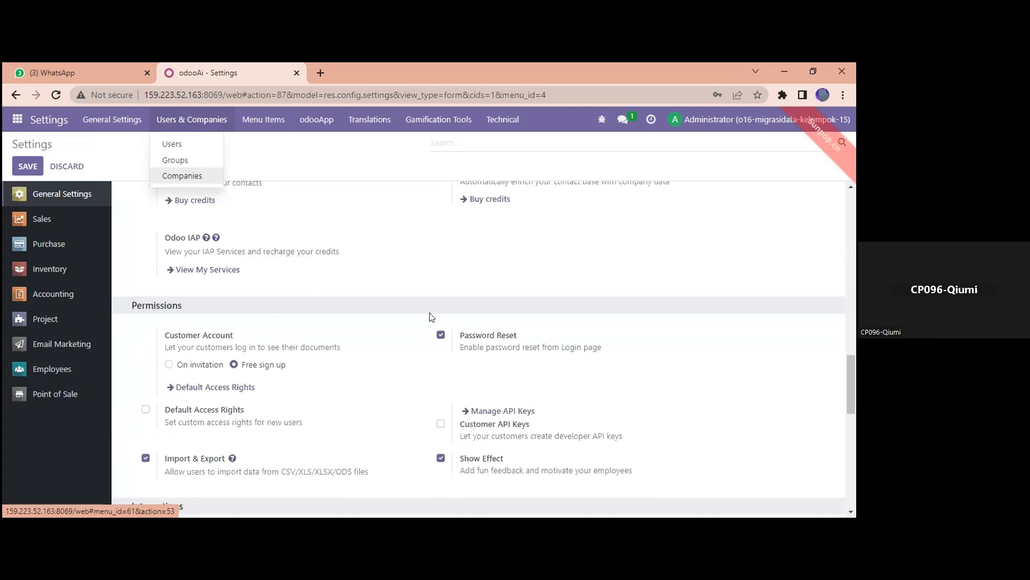
{"action": "scroll", "coordinate": [271, 236], "scroll_direction": "down", "scroll_amount": 5}
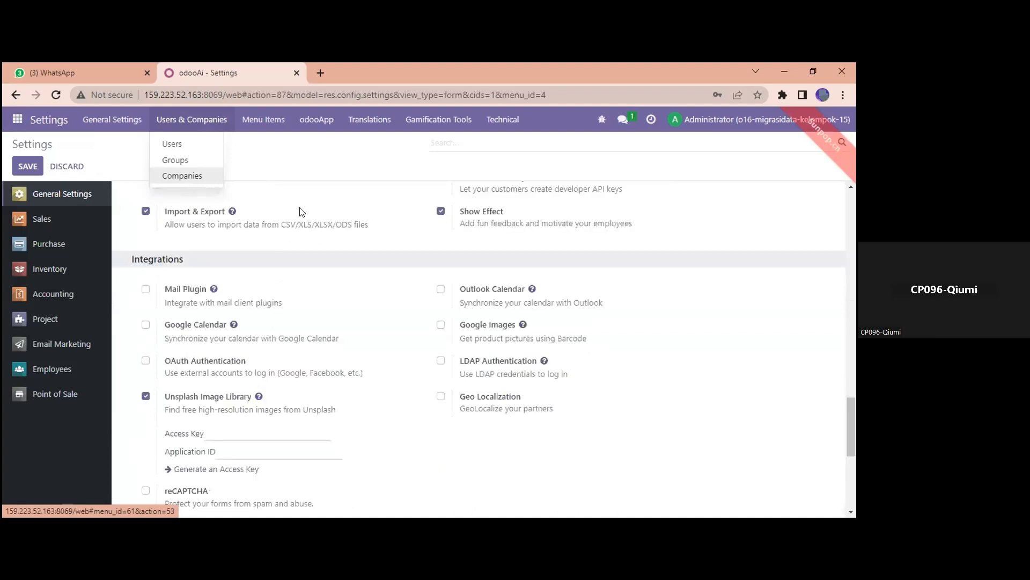
{"action": "scroll", "coordinate": [301, 210], "scroll_direction": "up", "scroll_amount": 10}
{"action": "left_click", "coordinate": [192, 120]}
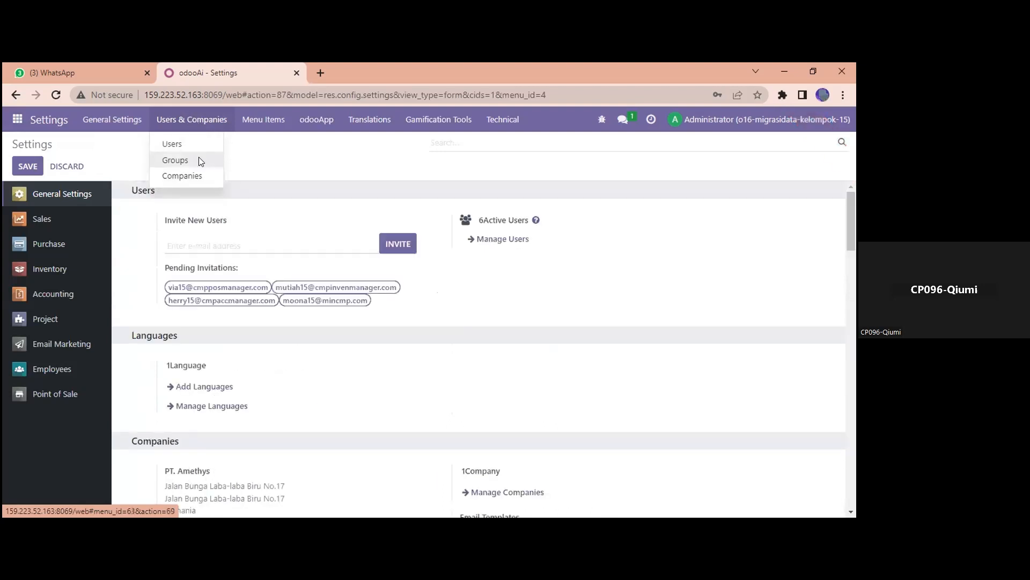
{"action": "left_click", "coordinate": [200, 161]}
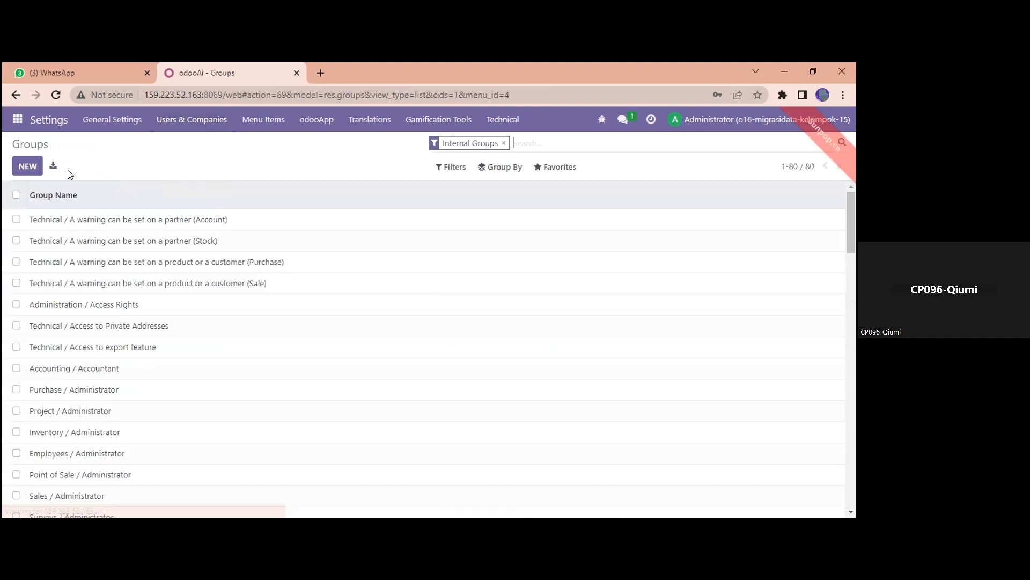
Create a new access group with its Application set to Purchase.
{"action": "left_click", "coordinate": [20, 169]}
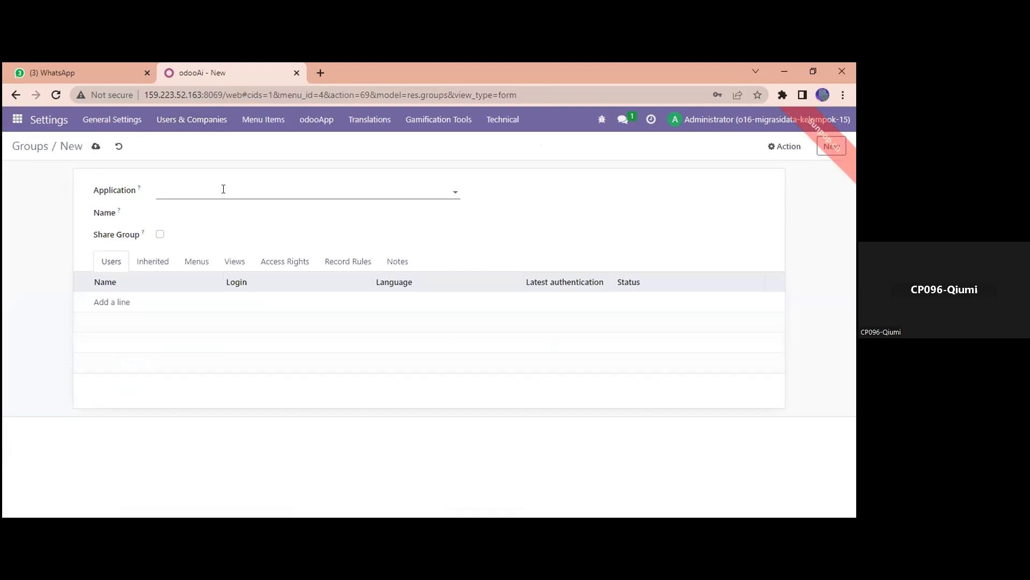
{"action": "left_click", "coordinate": [223, 188]}
{"action": "left_click", "coordinate": [194, 340]}
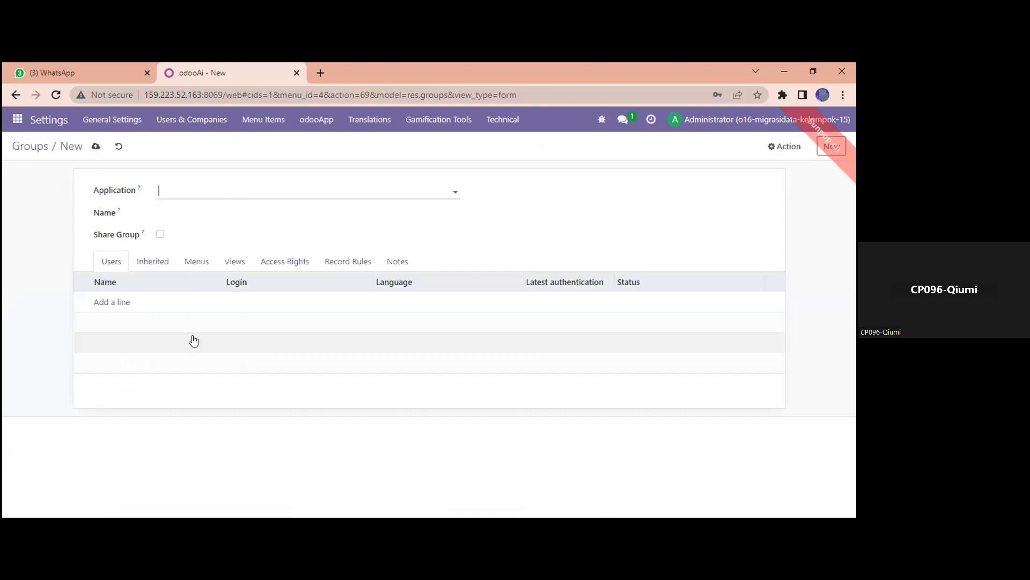
{"action": "scroll", "coordinate": [195, 365], "scroll_direction": "down", "scroll_amount": 5}
{"action": "scroll", "coordinate": [194, 365], "scroll_direction": "down", "scroll_amount": 10}
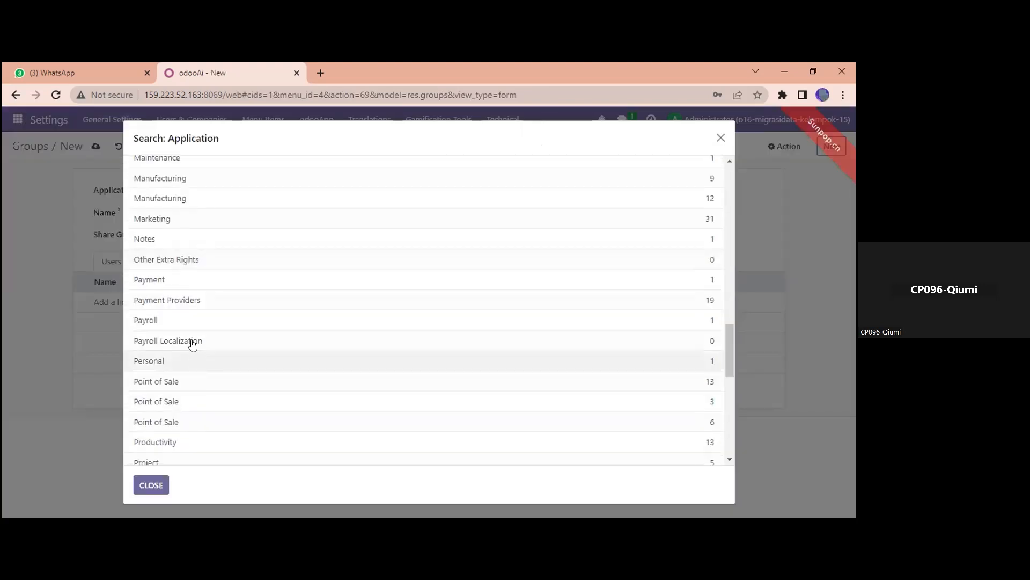
{"action": "scroll", "coordinate": [184, 371], "scroll_direction": "down", "scroll_amount": 3}
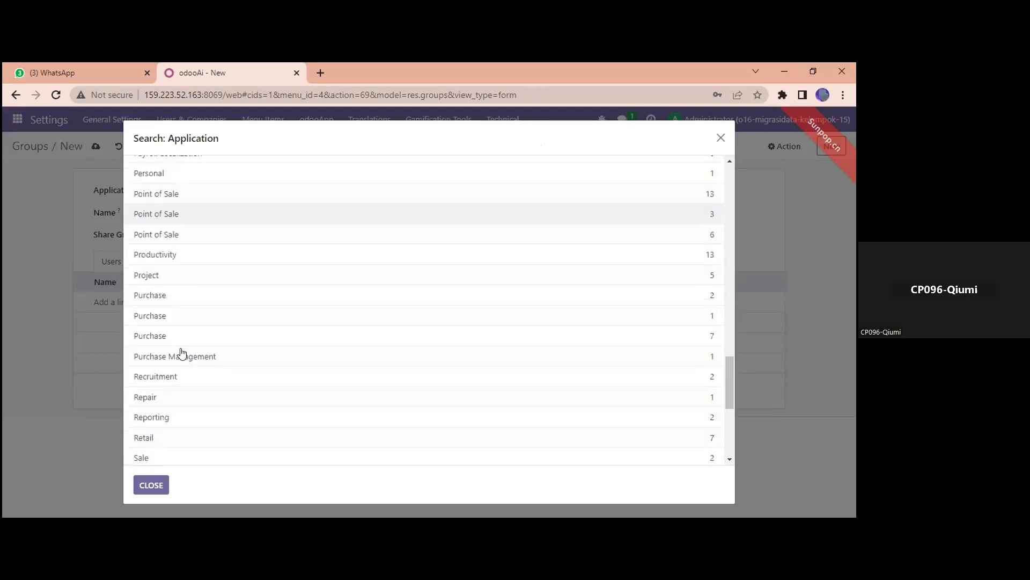
{"action": "left_click", "coordinate": [181, 316]}
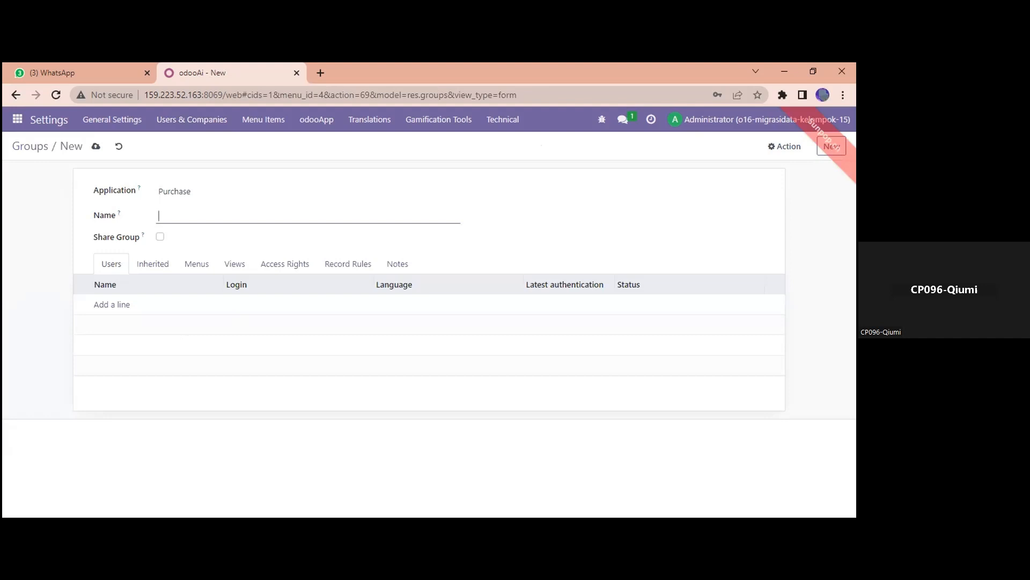
Name the group 'Purchase. Kelompok 15', add the purchase manager user as a member, and save.
{"action": "type", "text": "Purchase. Kelompok 15"}
{"action": "left_click", "coordinate": [118, 304]}
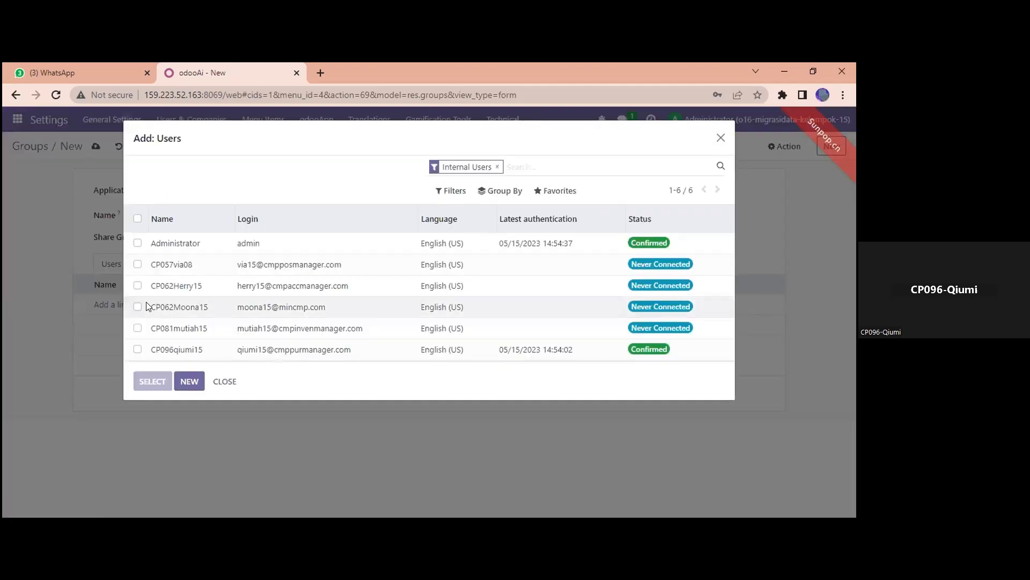
{"action": "left_click", "coordinate": [138, 350]}
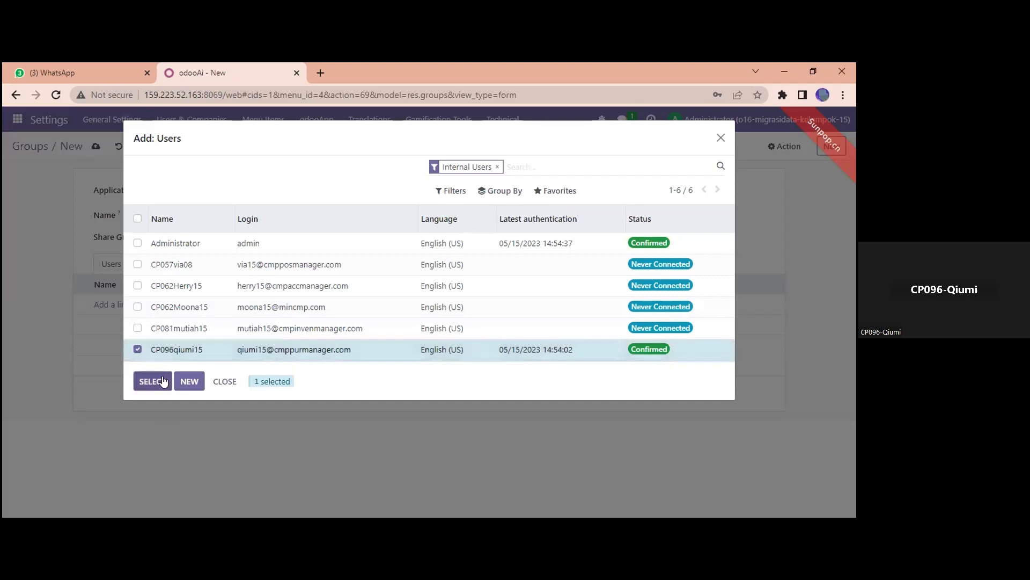
{"action": "left_click", "coordinate": [156, 381]}
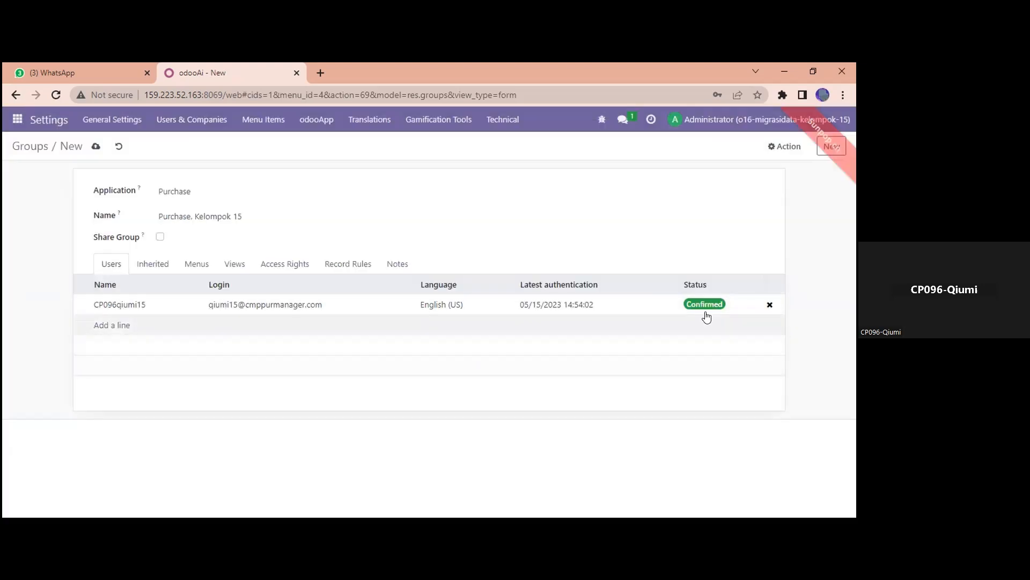
{"action": "left_click", "coordinate": [95, 147]}
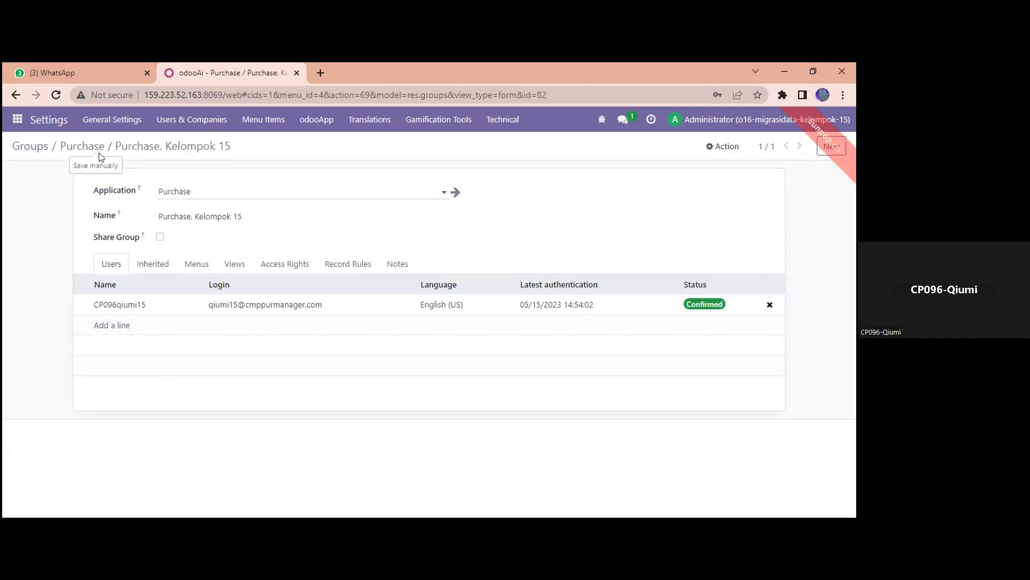
Log out as Administrator and log in as the purchase user with their e-mail and password.
{"action": "left_click", "coordinate": [771, 121]}
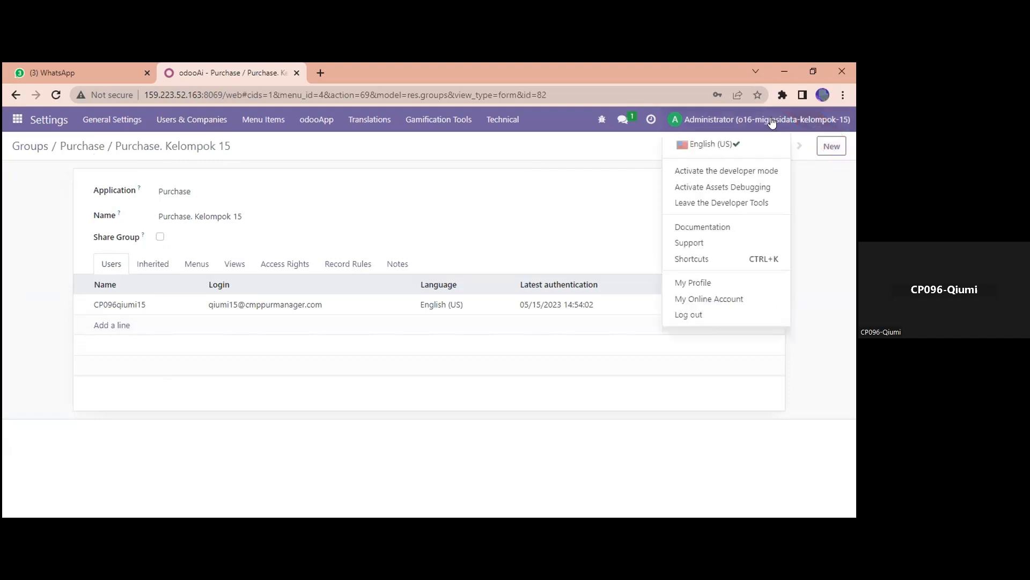
{"action": "left_click", "coordinate": [694, 316]}
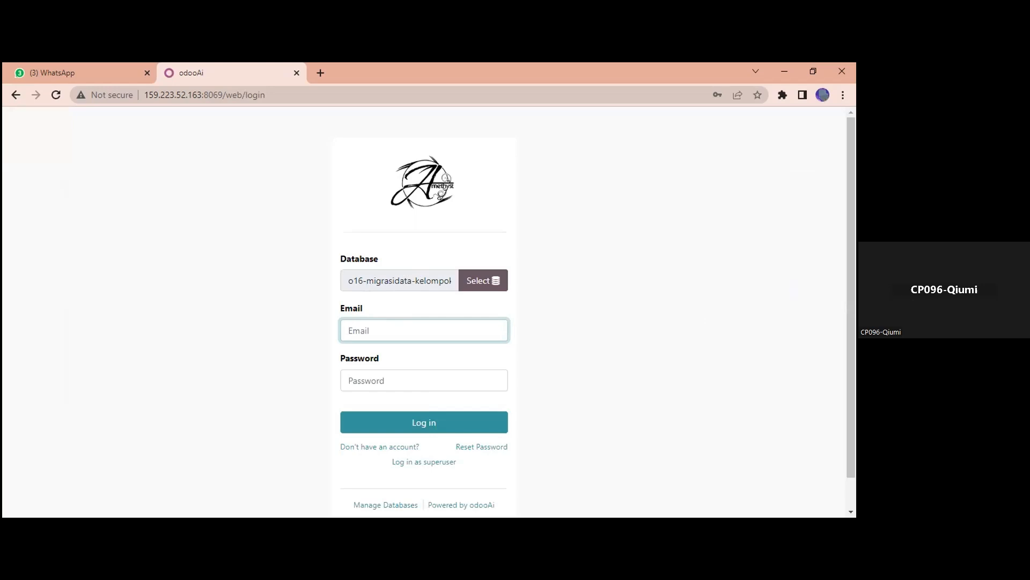
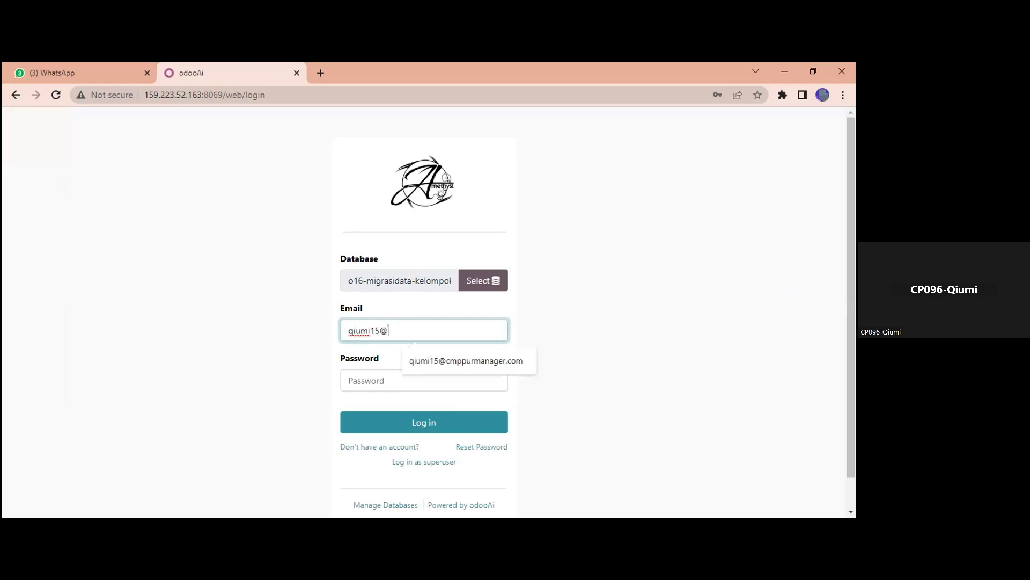
{"action": "scroll", "coordinate": [594, 338], "scroll_direction": "down", "scroll_amount": 1}
{"action": "key", "text": "Tab"}
{"action": "type", "text": "1234"}
{"action": "key", "text": "Return"}
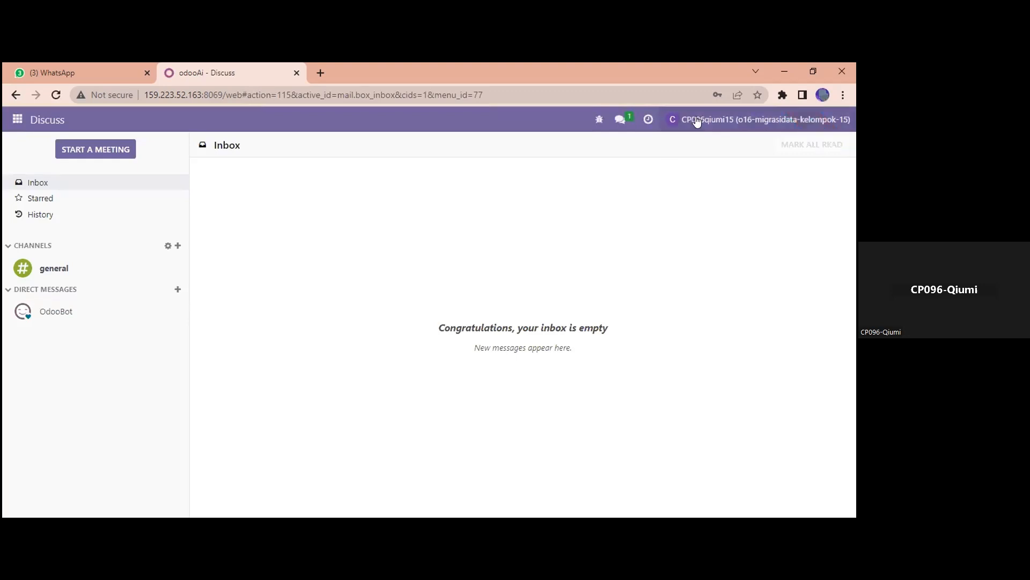
Toggle the Discuss sidebar sections to show the direct message with OdooBot.
{"action": "left_click", "coordinate": [42, 245]}
{"action": "left_click", "coordinate": [42, 247]}
{"action": "left_click", "coordinate": [41, 262]}
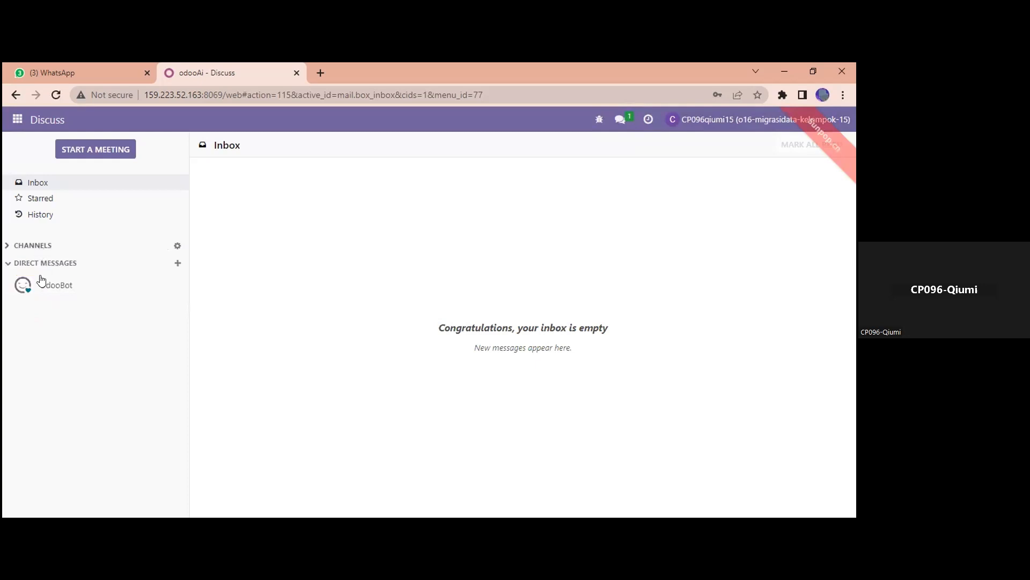